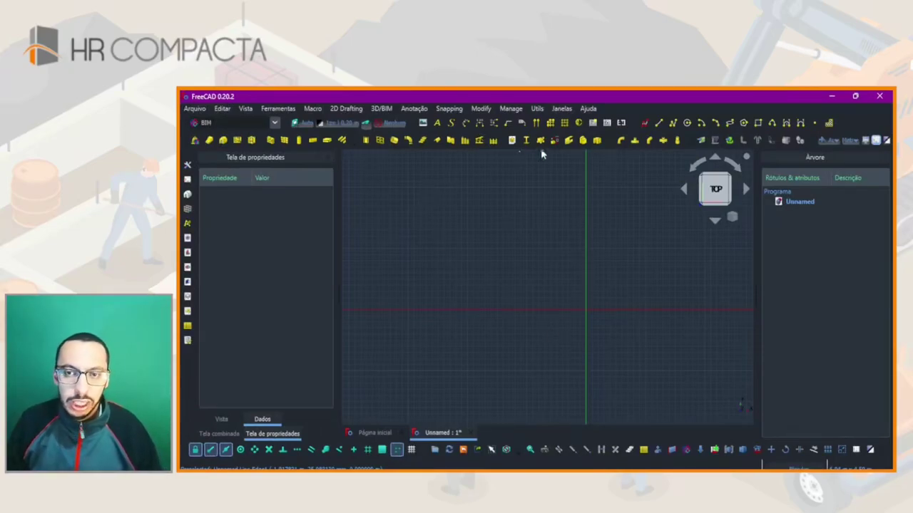
- Draw a 3.31 m by 1.71 m Draft rectangle in the view
left_click(760, 125)
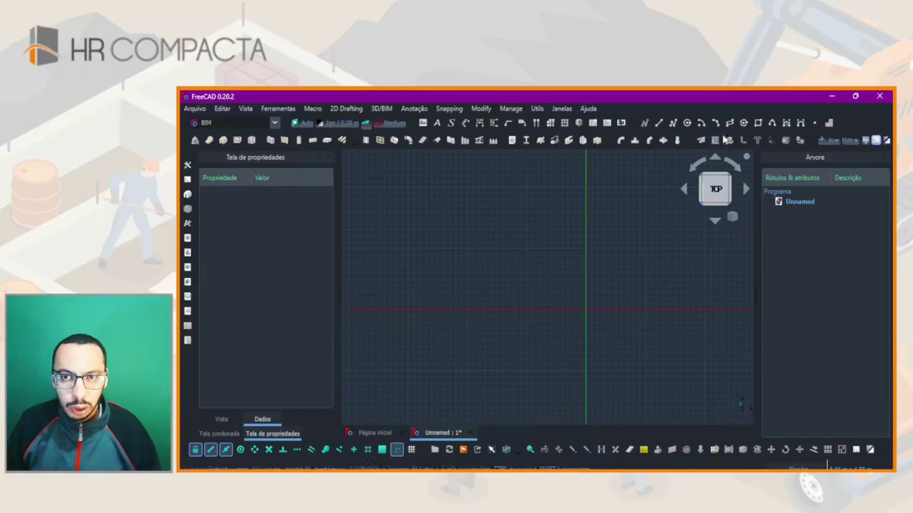
left_click(438, 229)
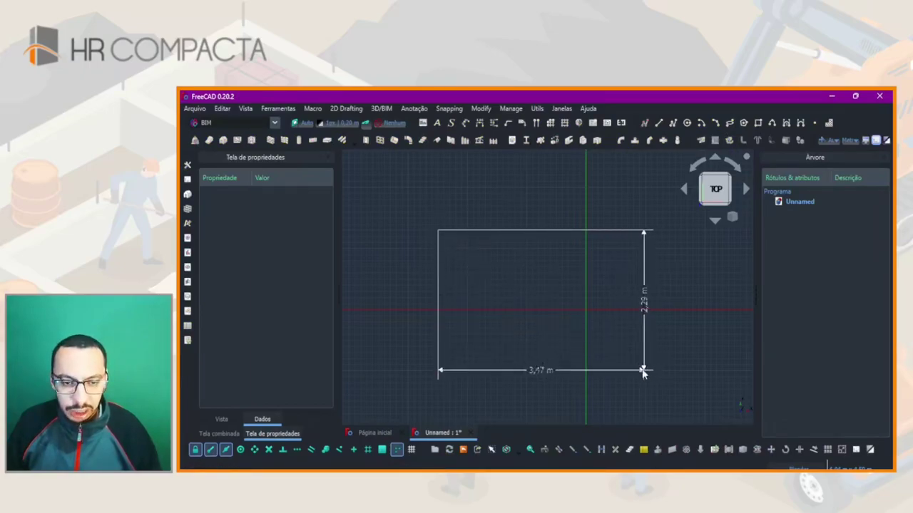
left_click(633, 333)
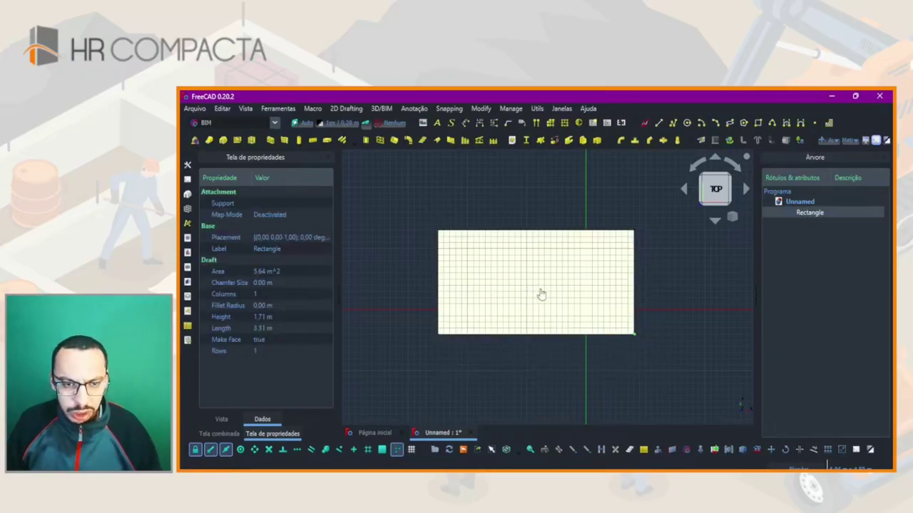
- Set the rectangle's Make Face to false, deselect it, and make the background white
left_click(272, 343)
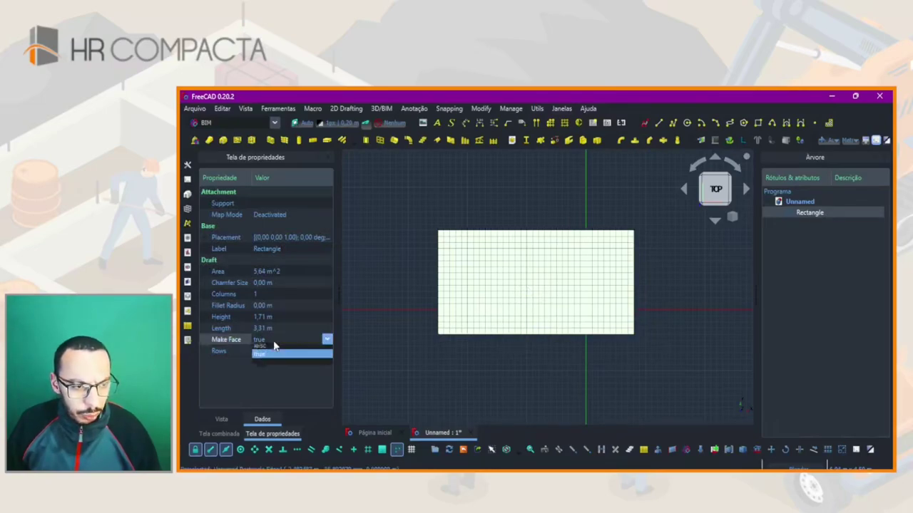
left_click(262, 352)
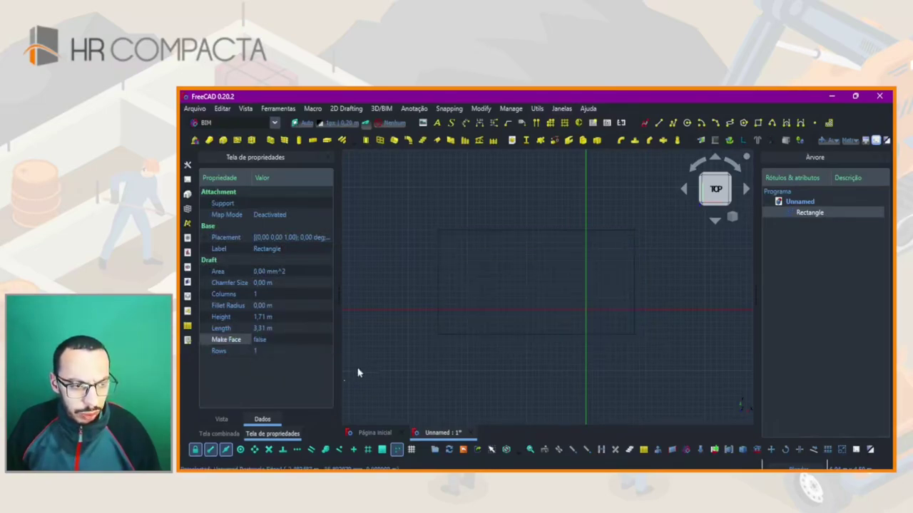
left_click(436, 326)
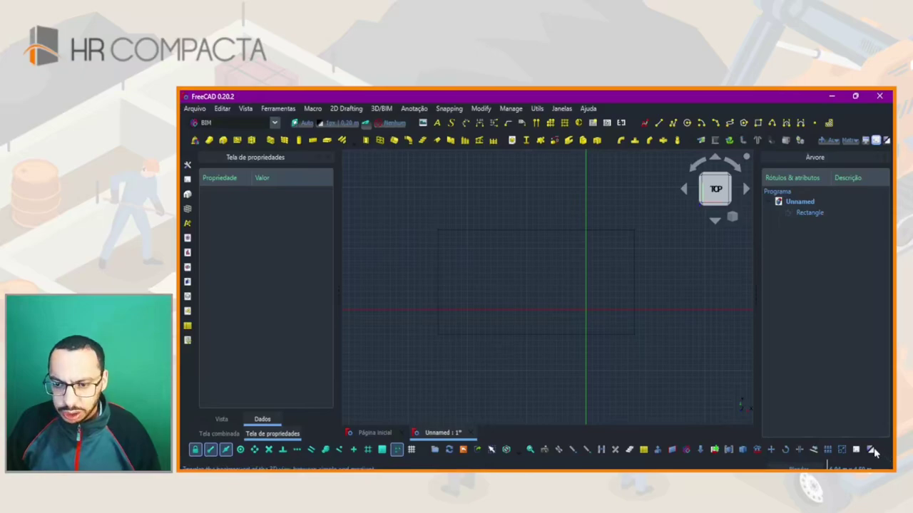
left_click(872, 450)
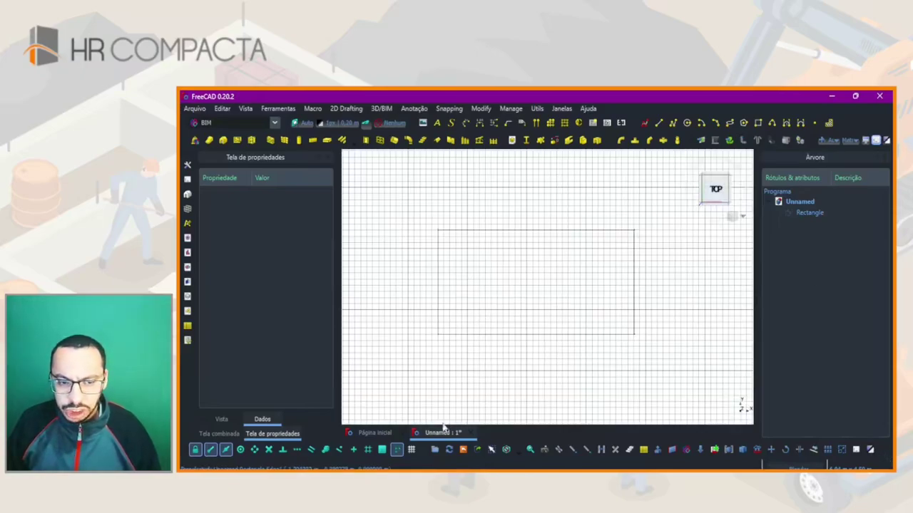
left_click(808, 213)
scroll(598, 288, "down", 5)
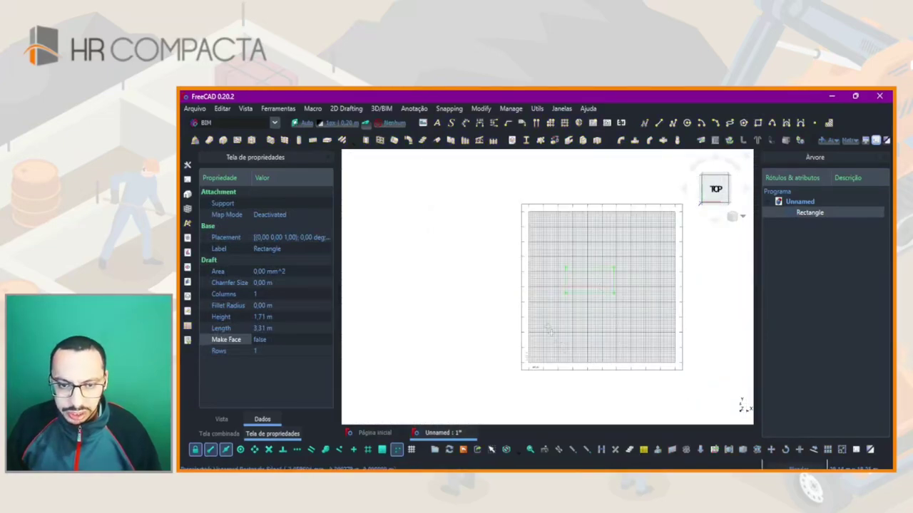
left_click(586, 329)
middle_click_drag(637, 326, 523, 335)
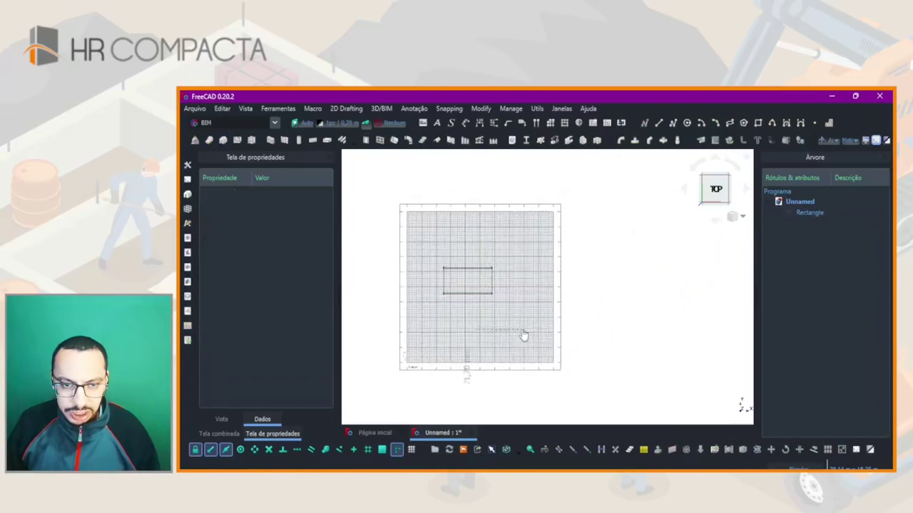
scroll(575, 316, "up", 3)
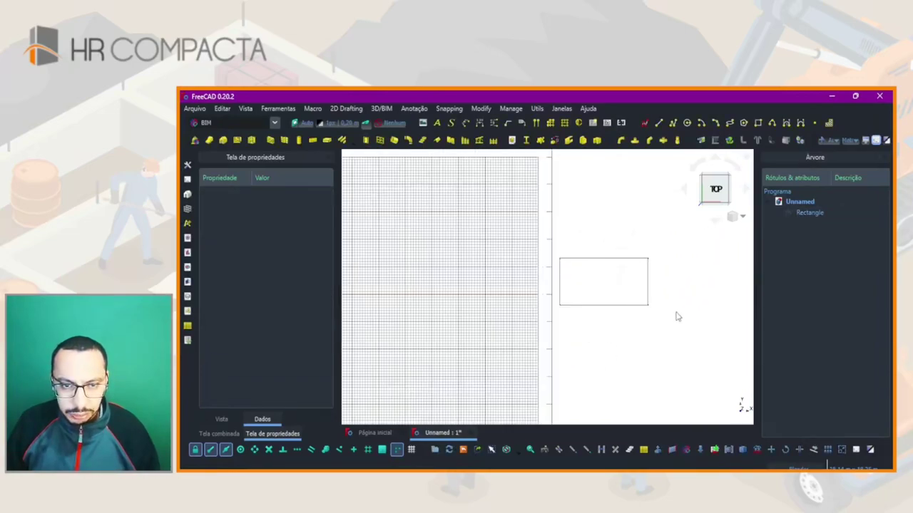
scroll(677, 316, "up", 3)
middle_click_drag(548, 300, 546, 325)
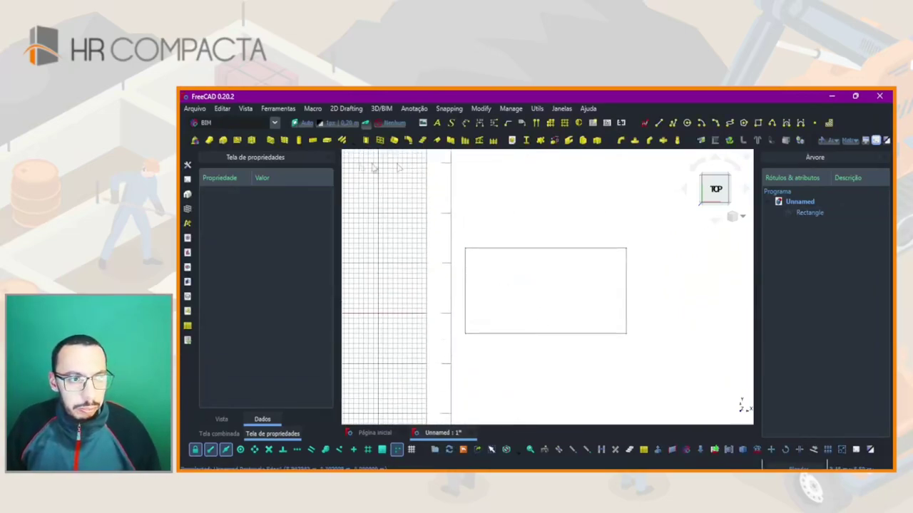
- Draw a Draft line from the rectangle's bottom-right corner up to its top edge
left_click(660, 124)
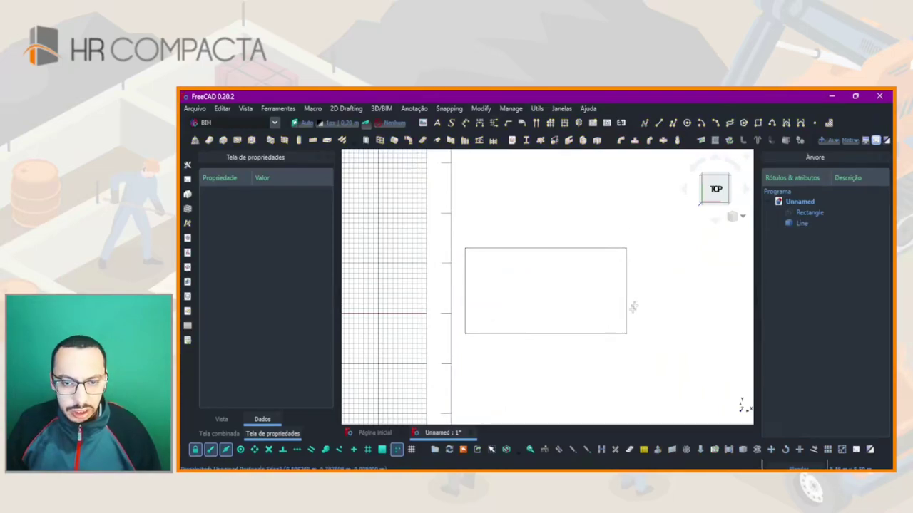
left_click(616, 336)
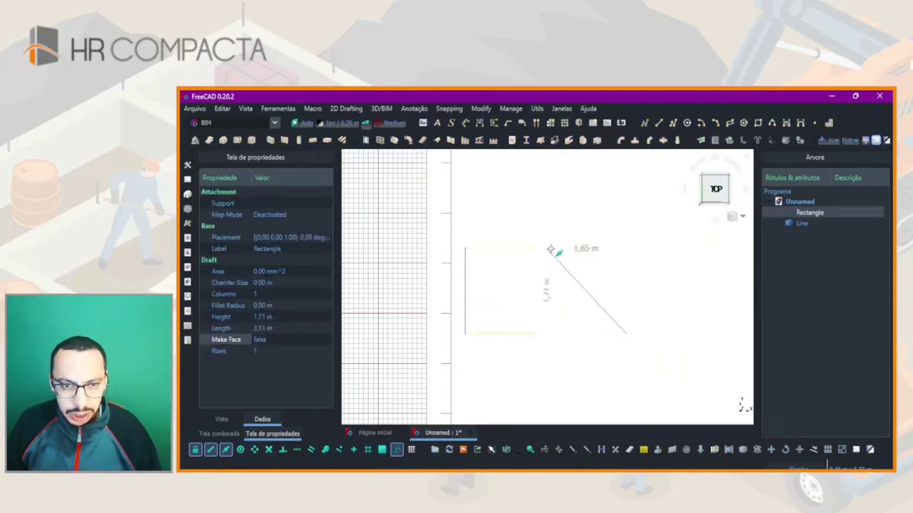
left_click(554, 250)
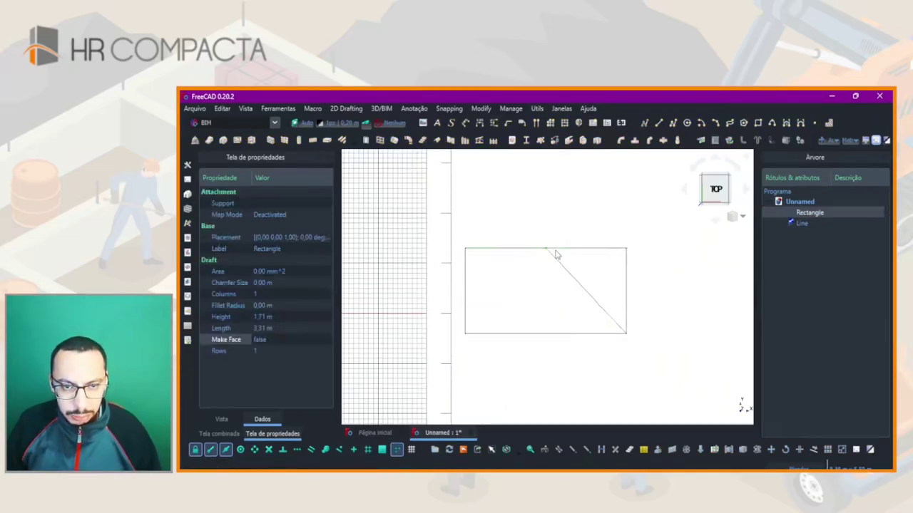
left_click(579, 285)
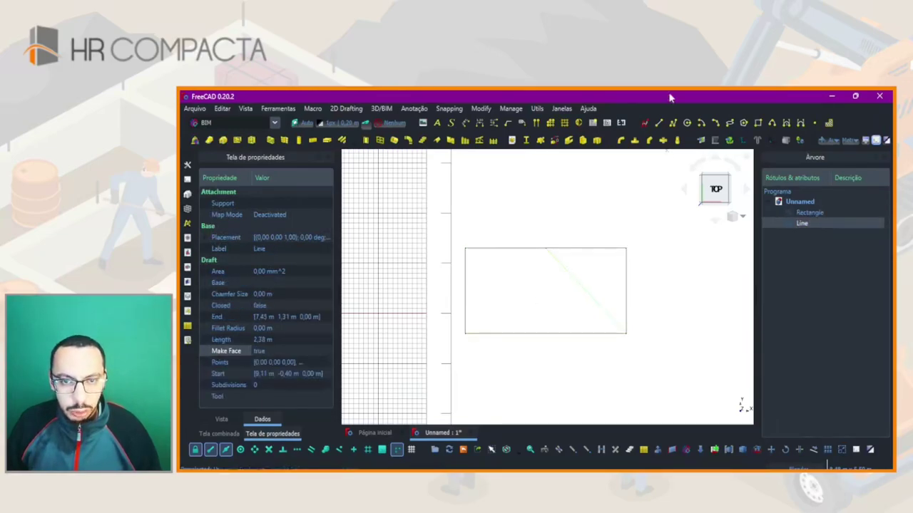
- Draw a second line from the bottom-left corner to the same apex, completing the triangle
left_click(660, 124)
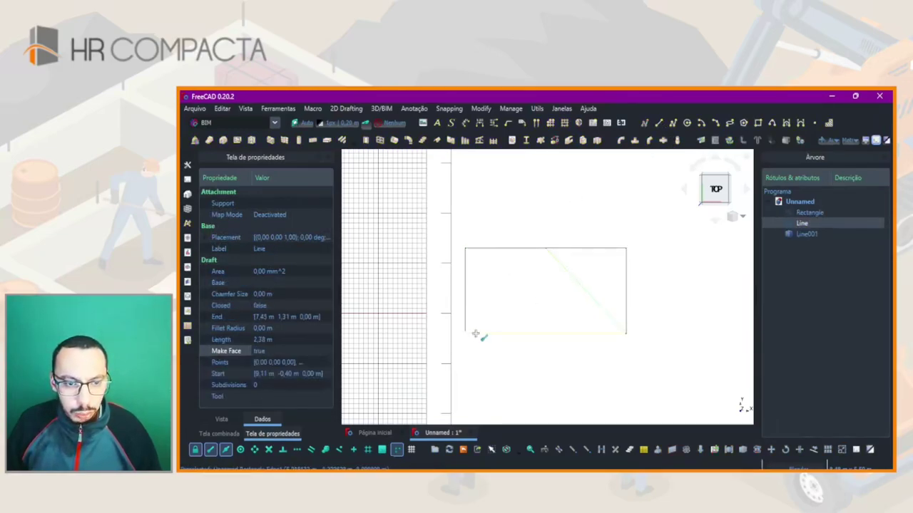
left_click(473, 333)
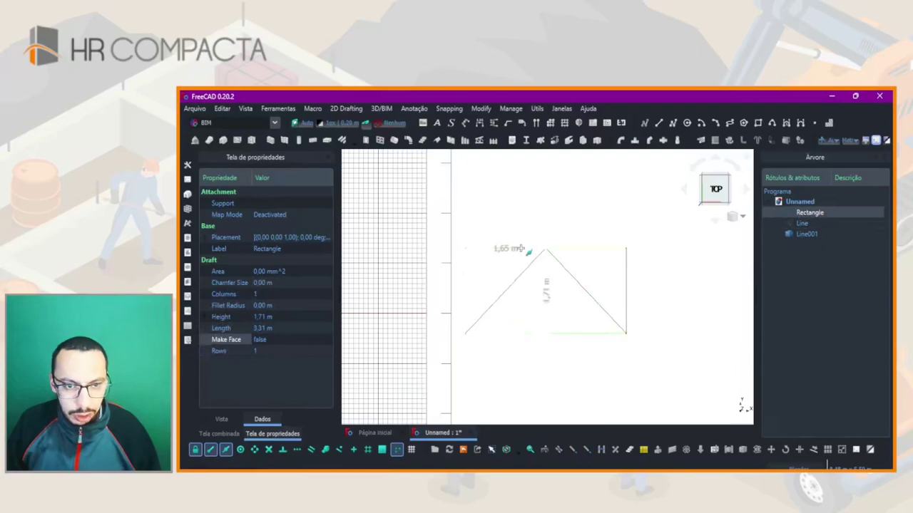
left_click(519, 249)
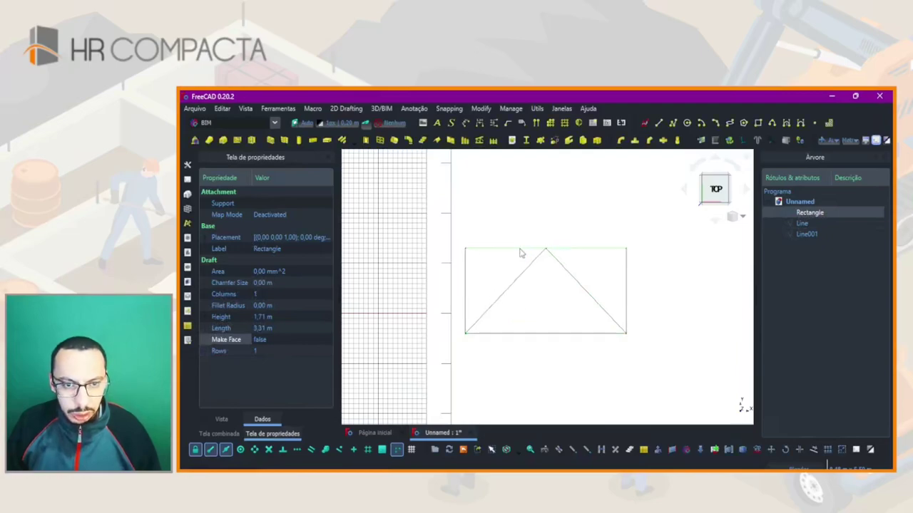
left_click(552, 352)
scroll(553, 361, "down", 2)
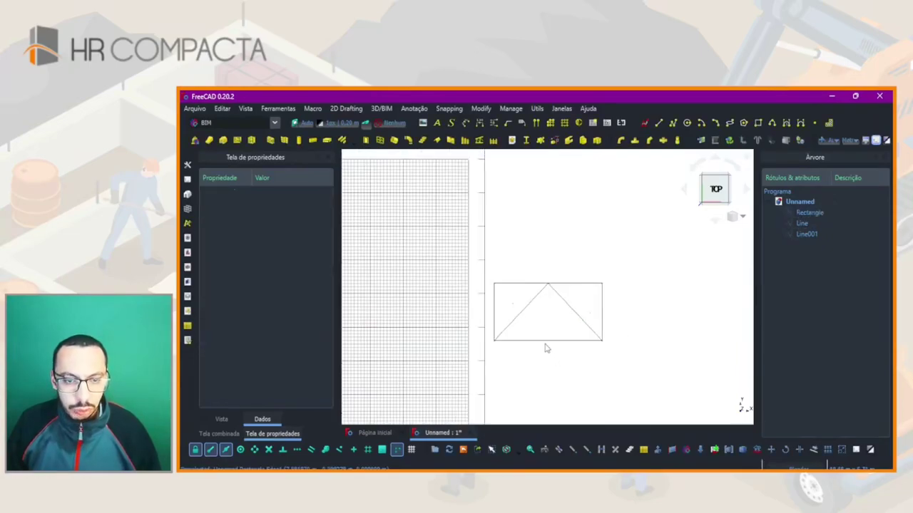
scroll(547, 348, "up", 1)
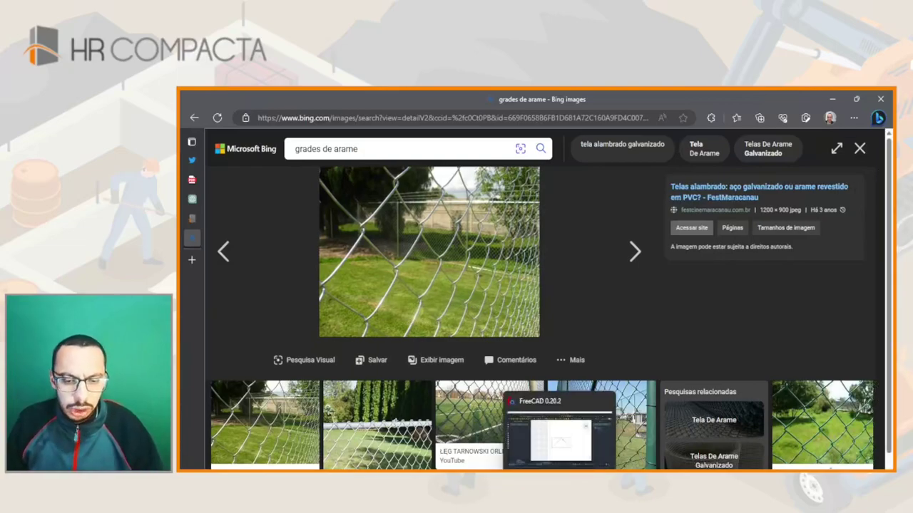
- Return to FreeCAD after viewing the chain-link fence reference images
left_click(560, 435)
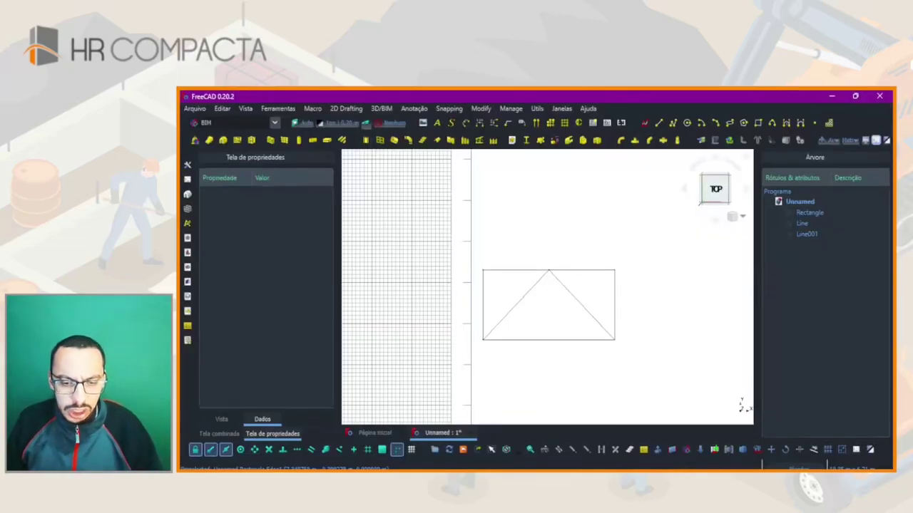
- Make an orthogonal array of the left diagonal Line001 with 3 copies along X
left_click(504, 327)
scroll(528, 311, "up", 1)
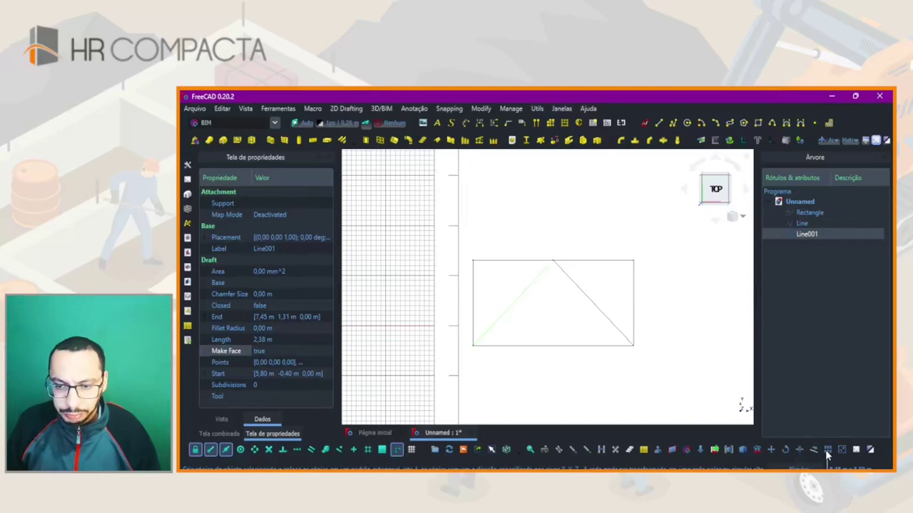
left_click(228, 433)
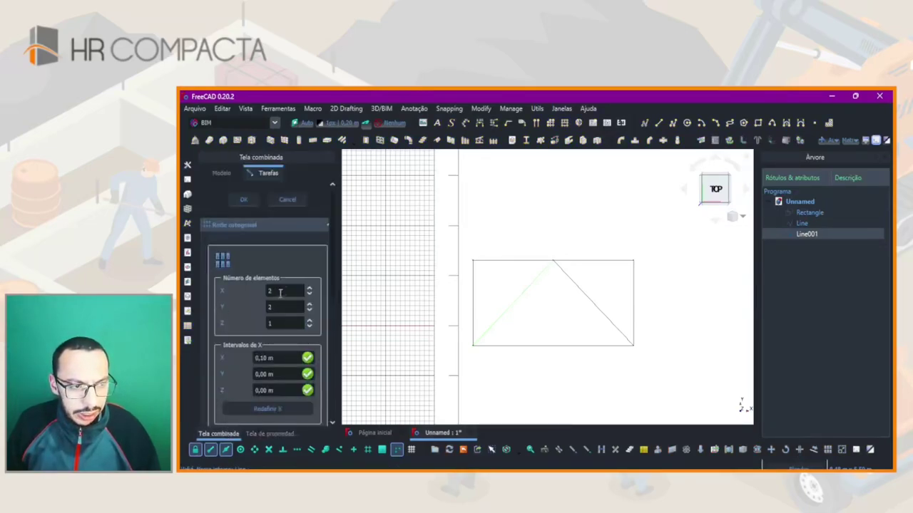
double_click(283, 290)
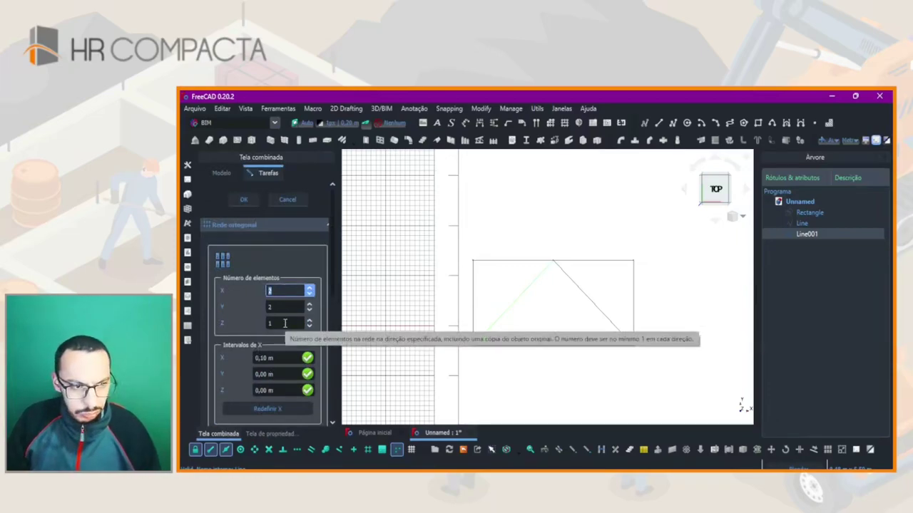
type("3")
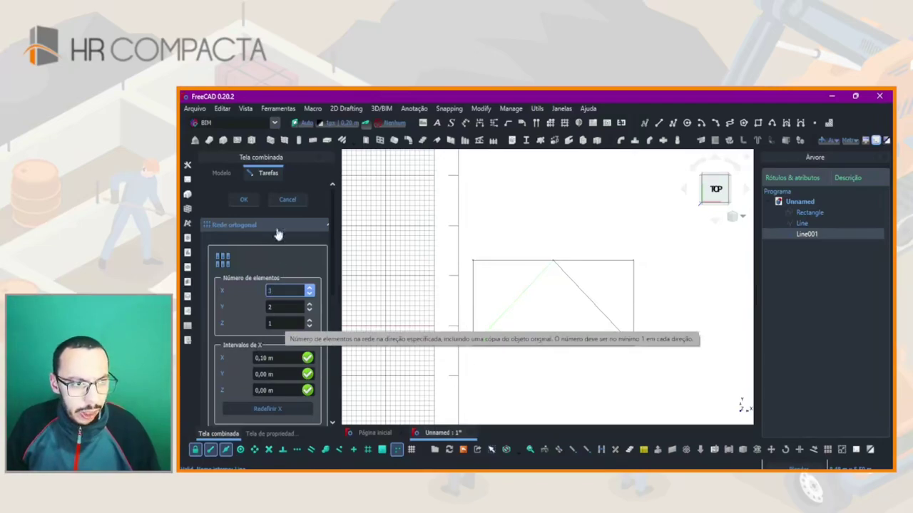
left_click(244, 200)
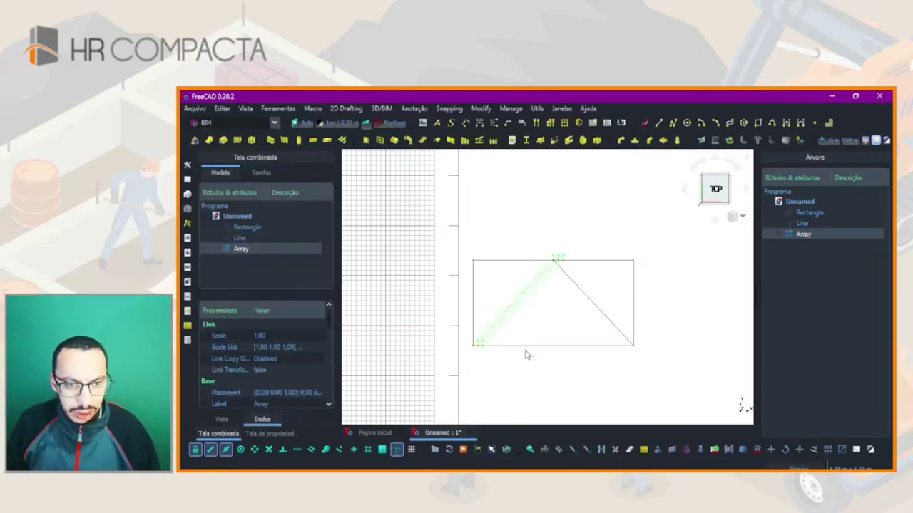
scroll(525, 355, "up", 5)
scroll(462, 292, "down", 2)
scroll(441, 327, "up", 3)
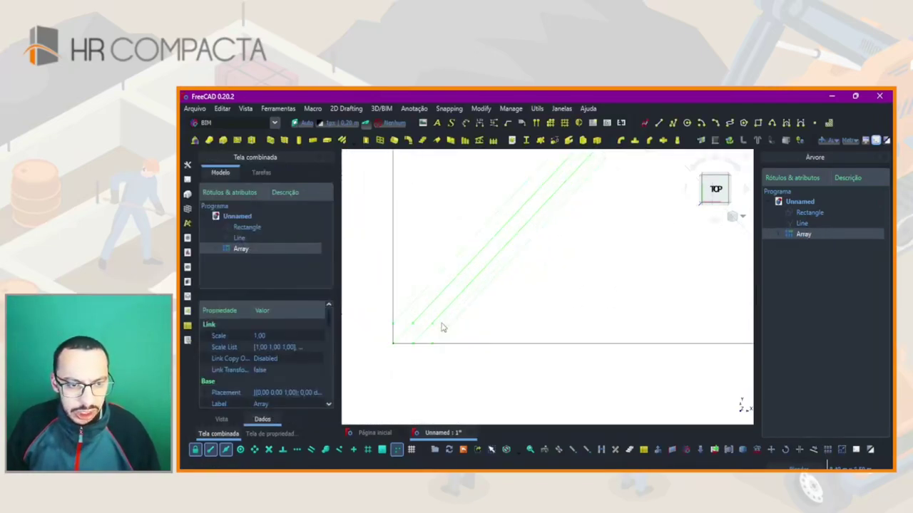
scroll(441, 327, "down", 2)
scroll(442, 326, "down", 1)
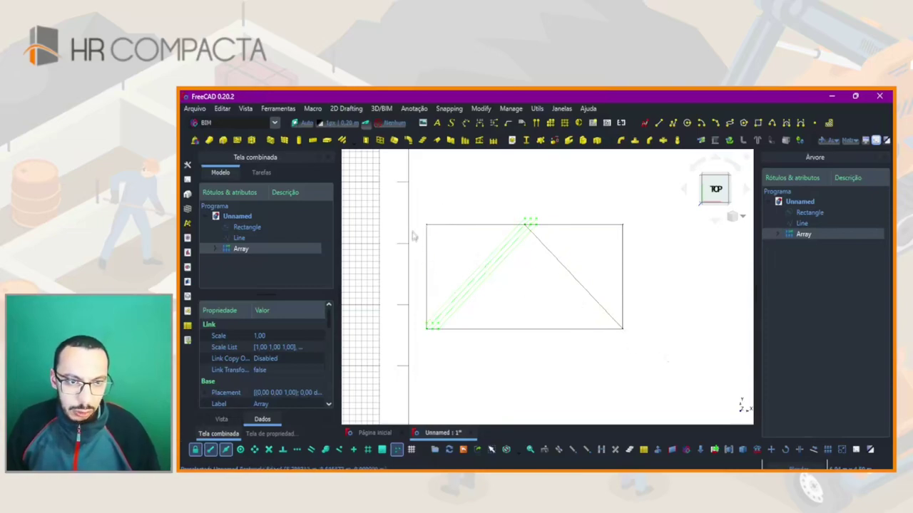
- Change the rectangle's Length to 3,50 m and Height to 3,00 m in its Data properties
left_click(526, 330)
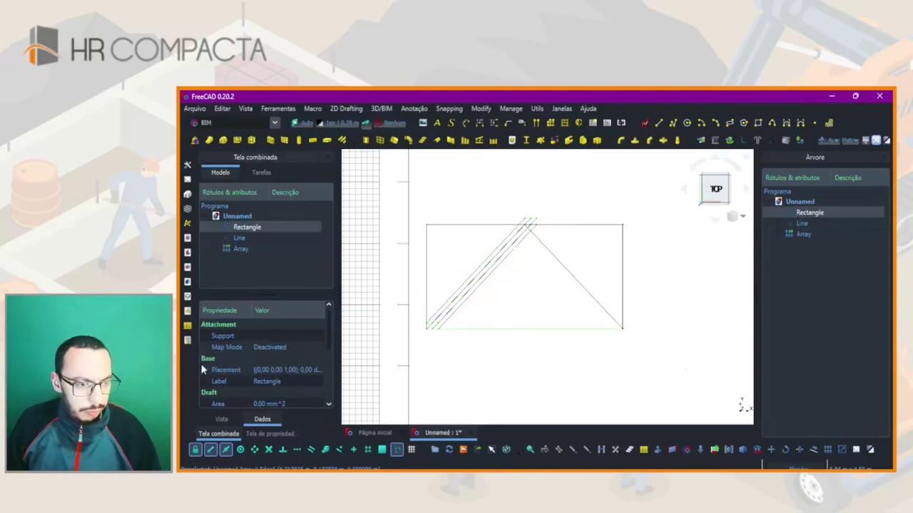
scroll(264, 392, "down", 3)
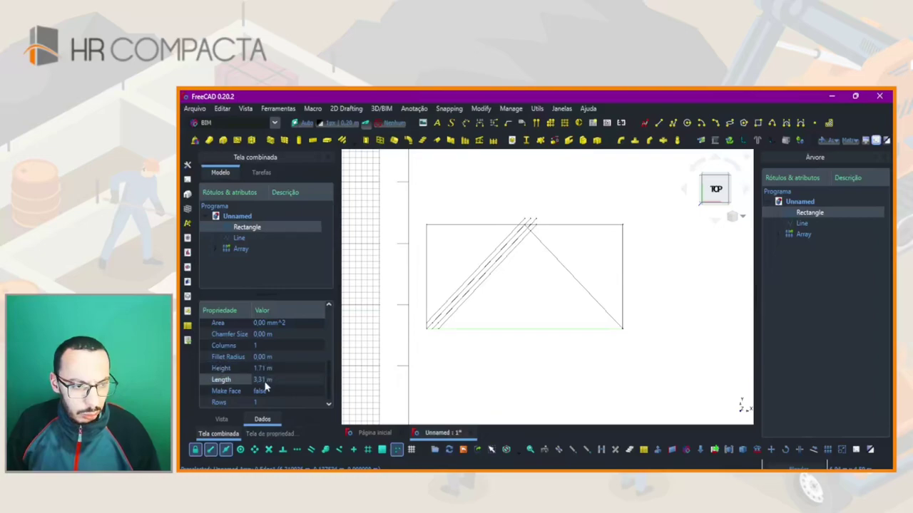
double_click(265, 382)
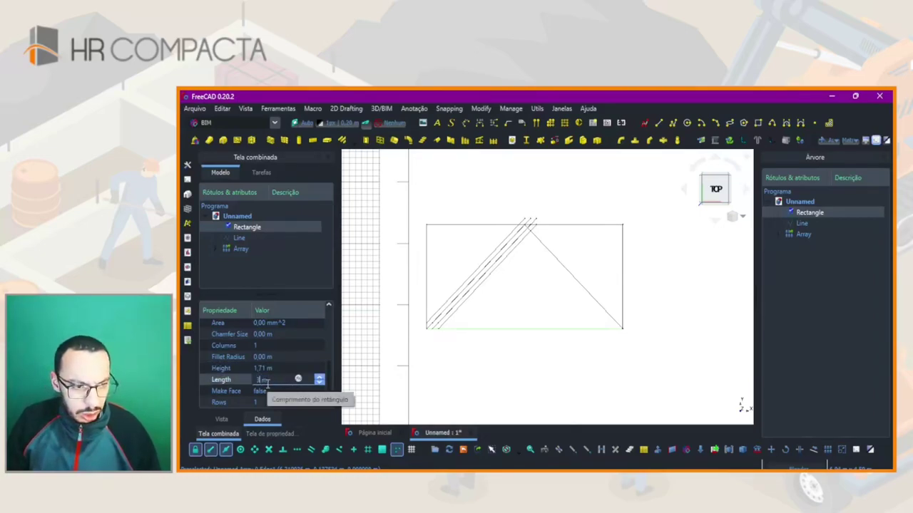
type(",5")
key("Return")
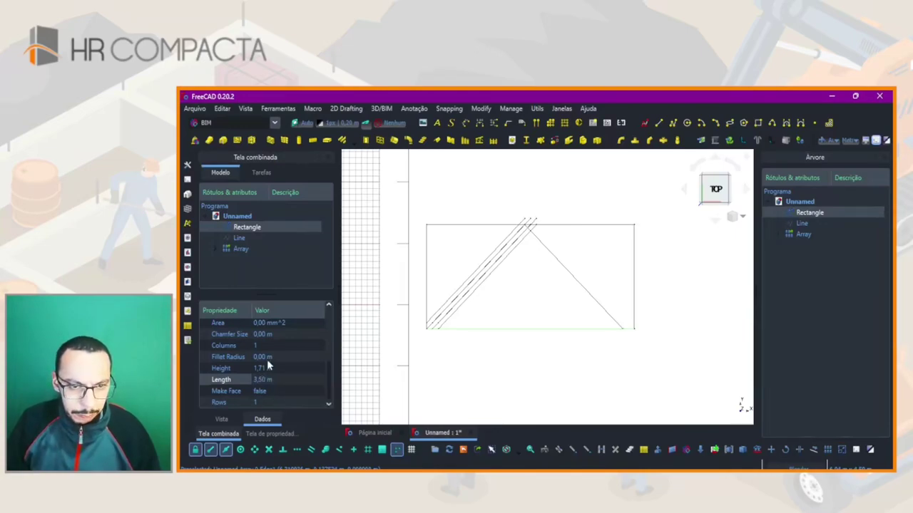
double_click(260, 368)
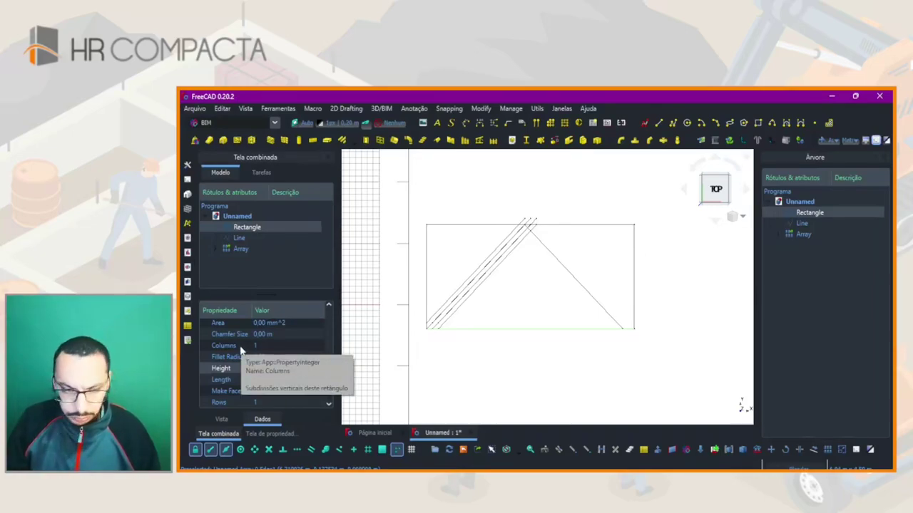
key("Return")
scroll(491, 316, "down", 3)
scroll(489, 277, "up", 2)
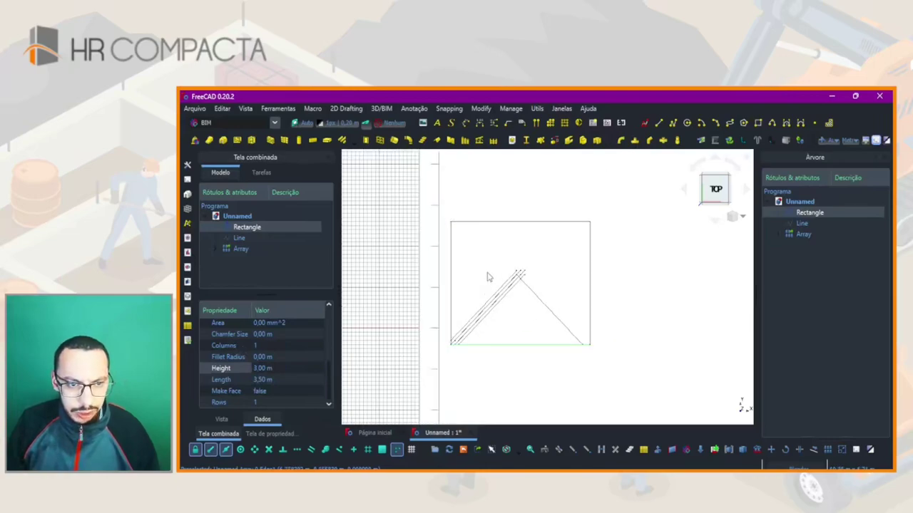
- Delete the Array, Line001 and the original Line objects
left_click(805, 235)
key("Delete")
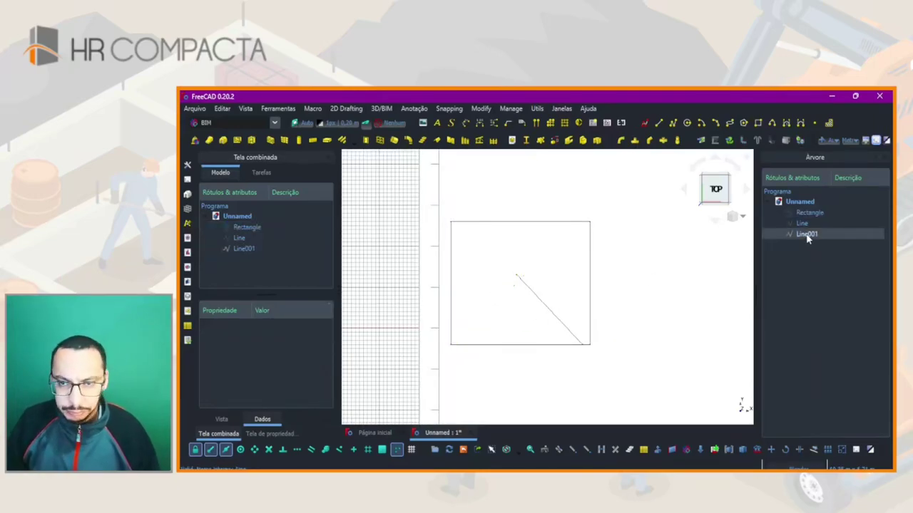
left_click(806, 235)
key("Delete")
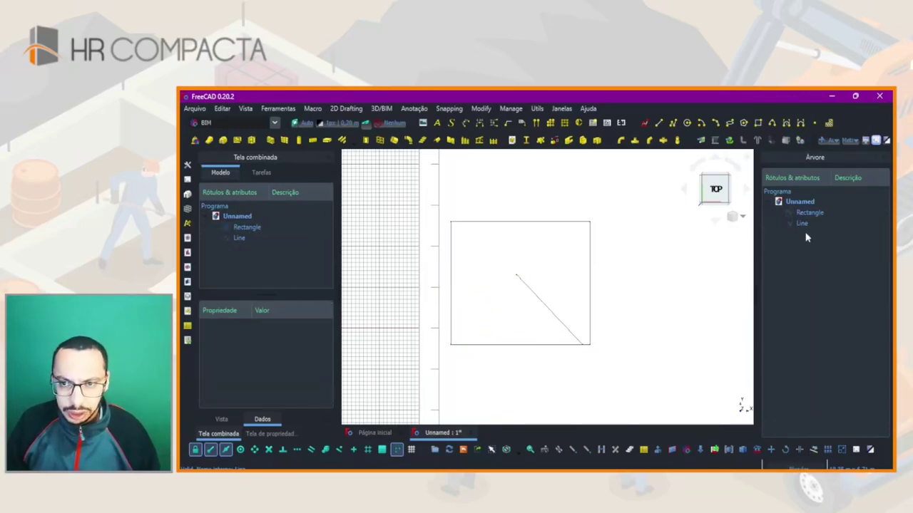
left_click(802, 223)
key("Delete")
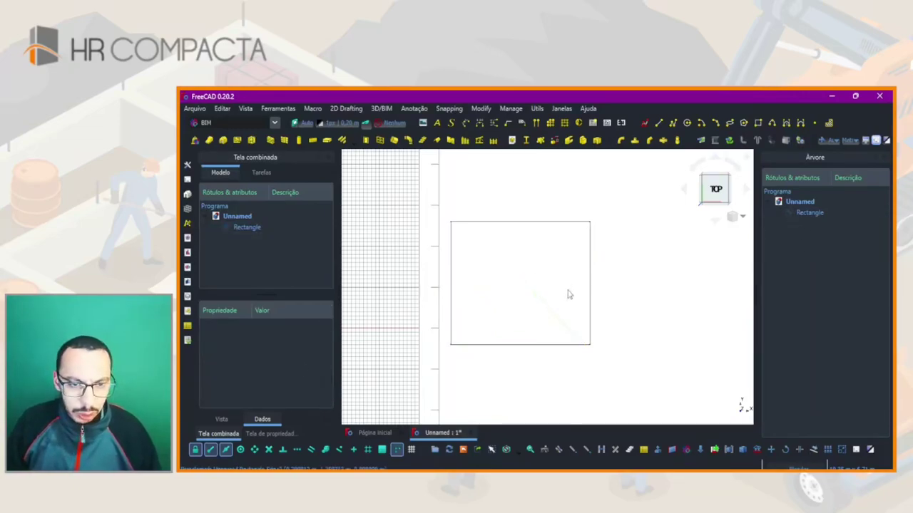
- Set the rectangle's Length to 5,00 m
left_click(591, 301)
left_click(263, 403)
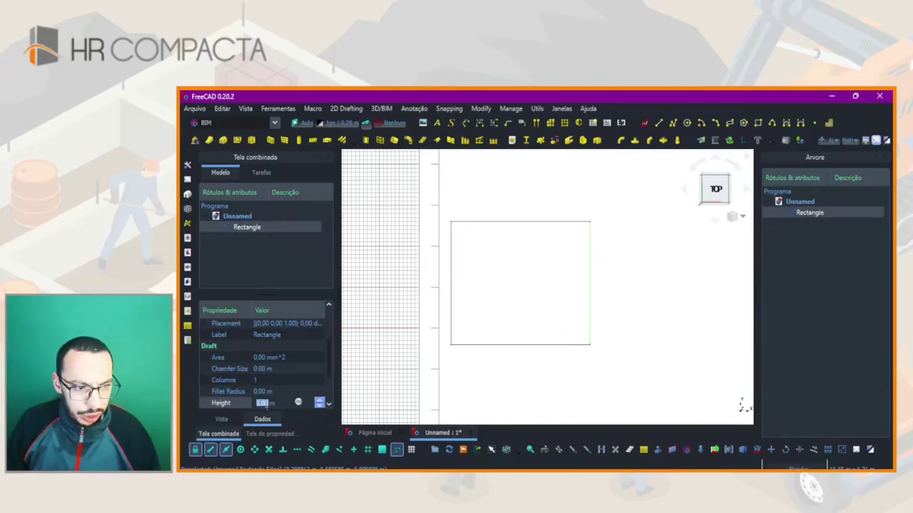
scroll(214, 399, "down", 1)
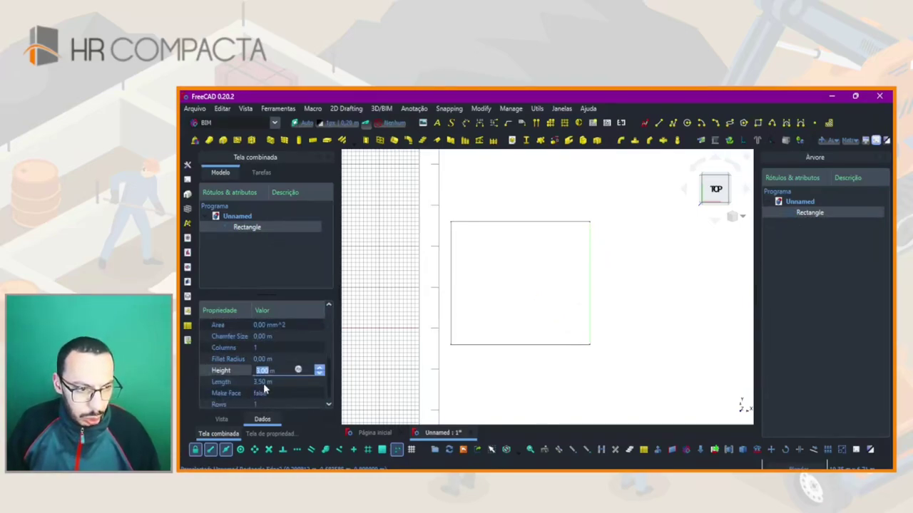
left_click(263, 383)
type("5")
key("Return")
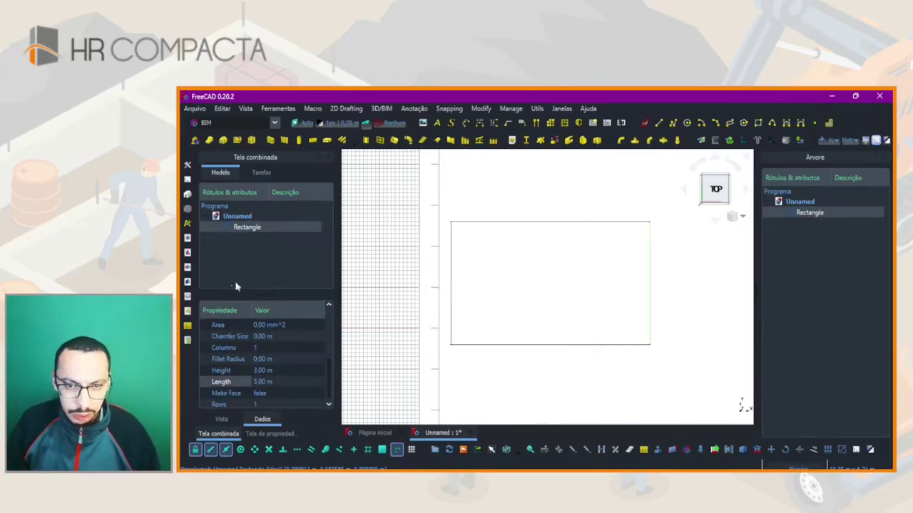
left_click(498, 376)
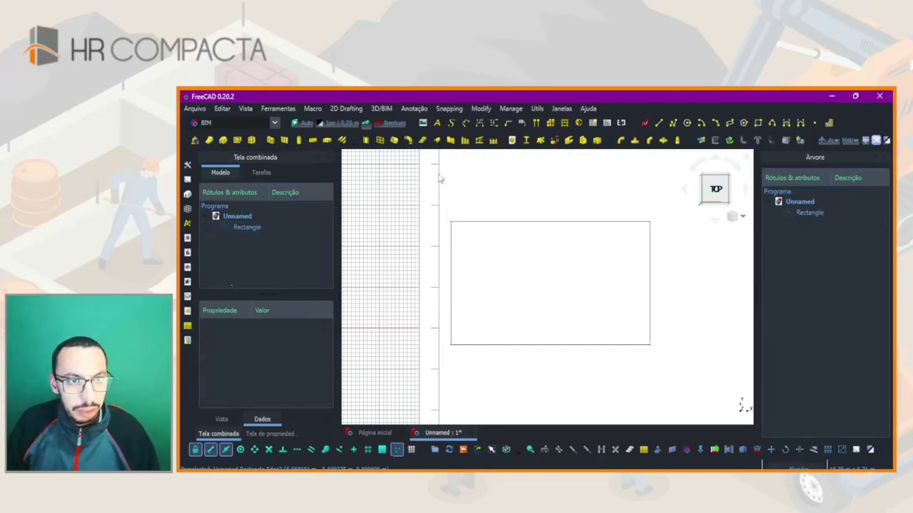
- Draw two new diagonal lines from the bottom corners to the top edge's midpoint
left_click(658, 124)
left_click(649, 345)
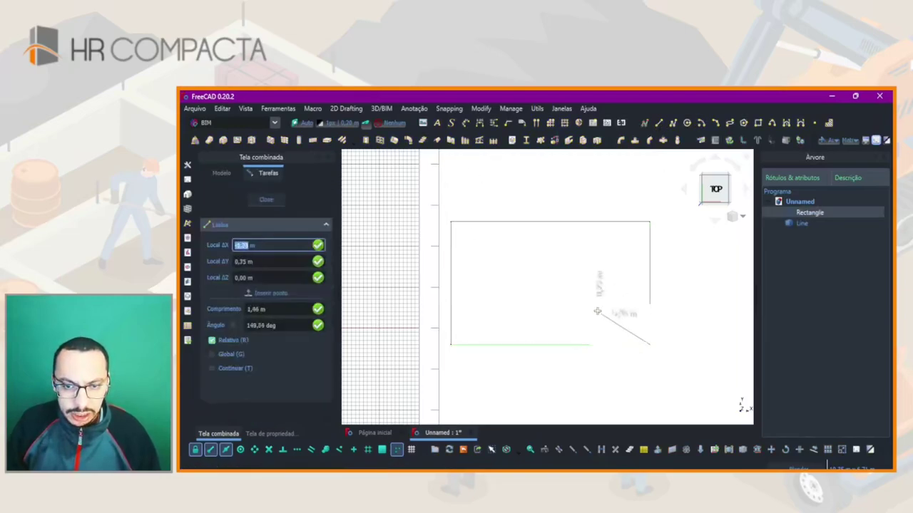
left_click(557, 225)
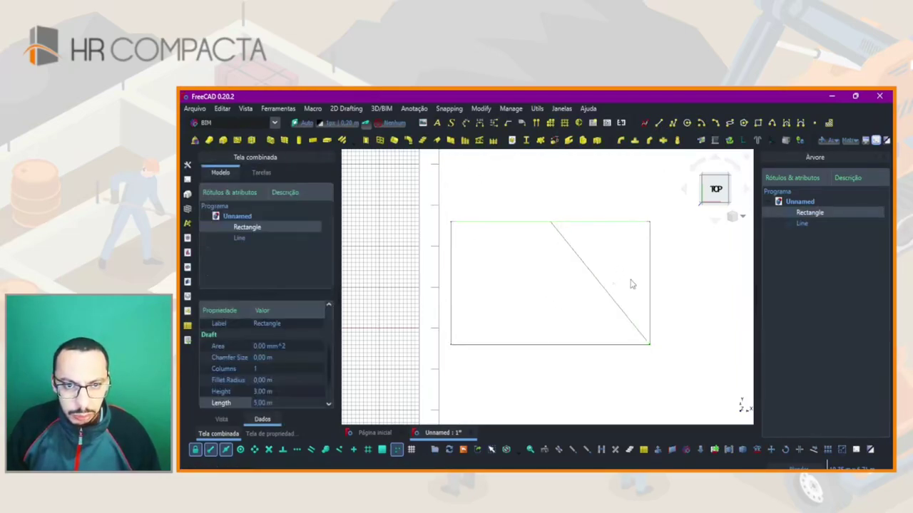
left_click(657, 123)
left_click(451, 345)
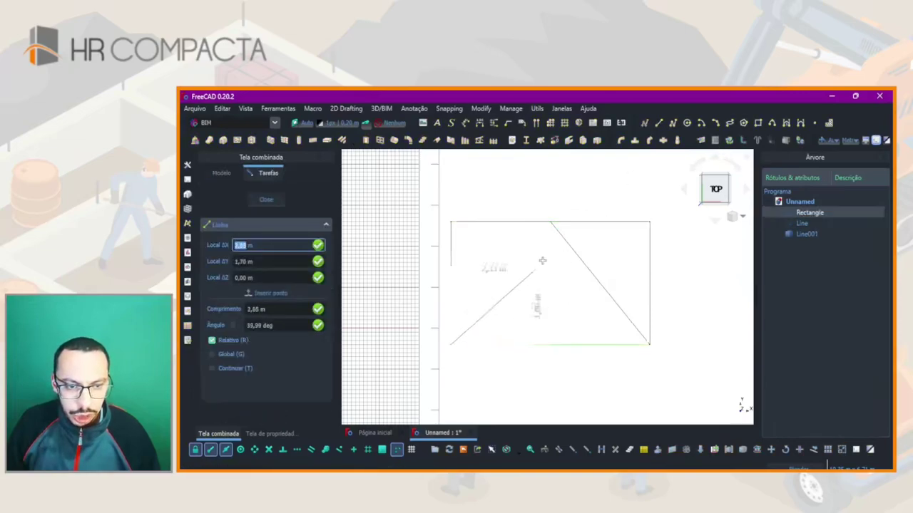
left_click(551, 223)
left_click(518, 263)
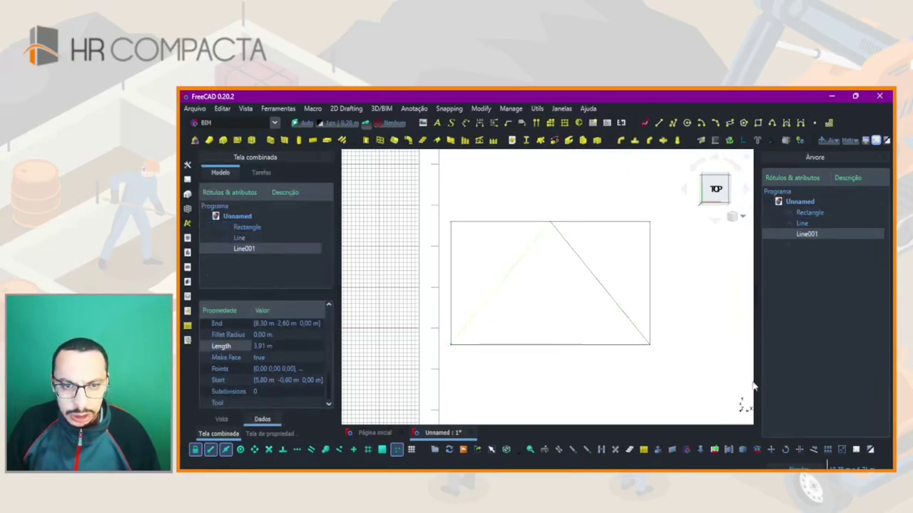
left_click(842, 450)
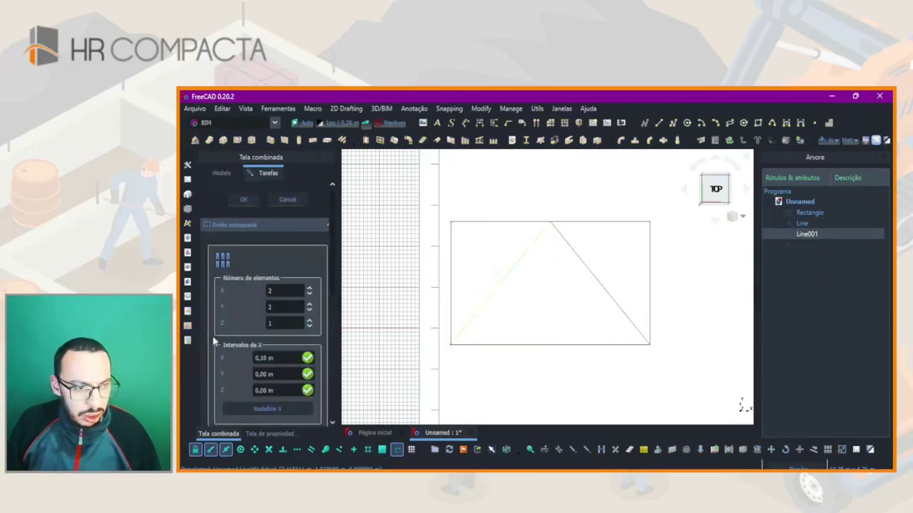
- Create an orthogonal array of the diagonal with 15 copies along X at 0,05 m spacing
double_click(269, 291)
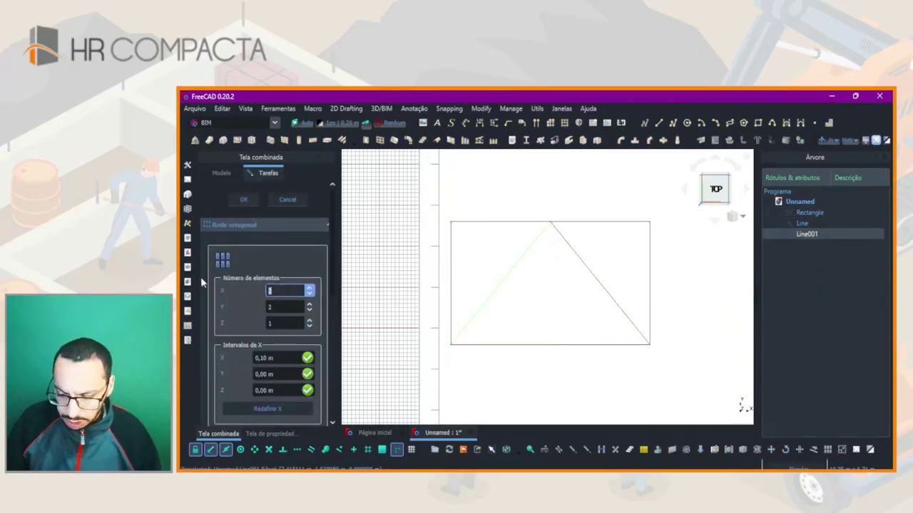
type("15")
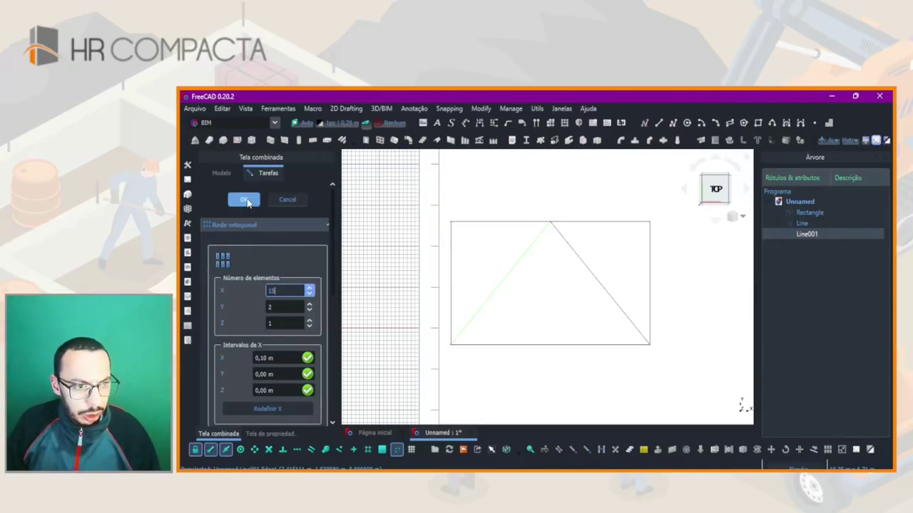
double_click(262, 358)
type("05")
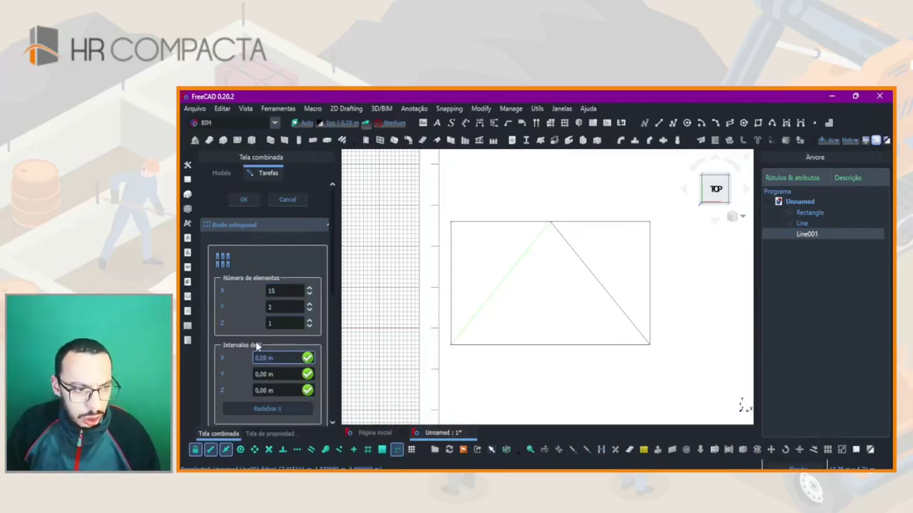
key("Return")
left_click(243, 201)
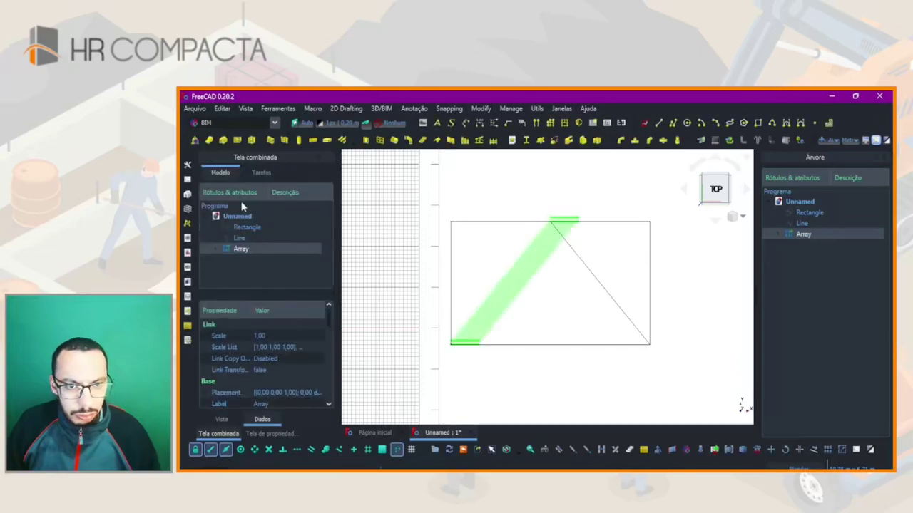
scroll(468, 325, "up", 2)
- Select the Array object and set its Number Y to 1
left_click(479, 386)
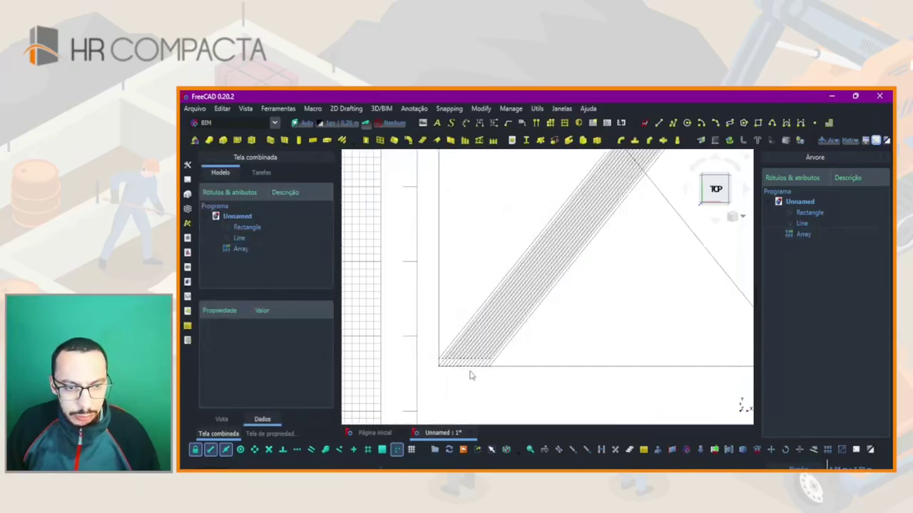
left_click(458, 346)
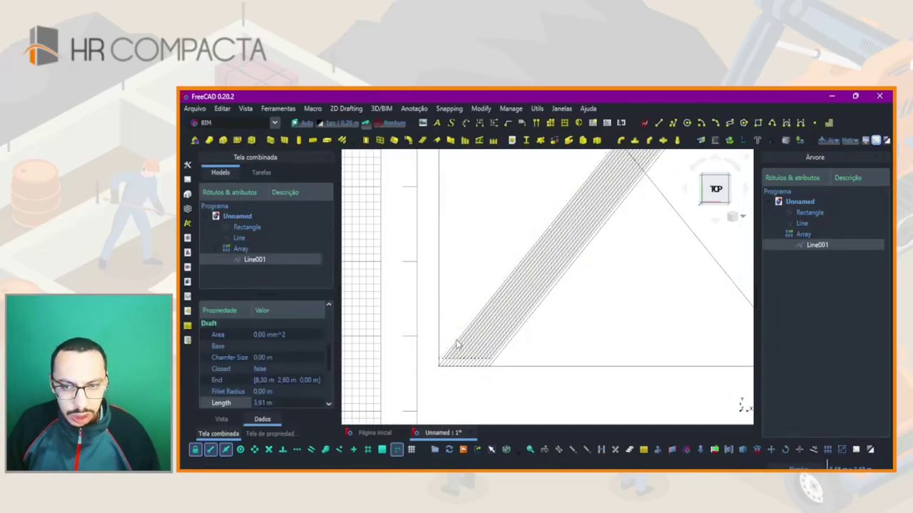
left_click(250, 433)
left_click(221, 419)
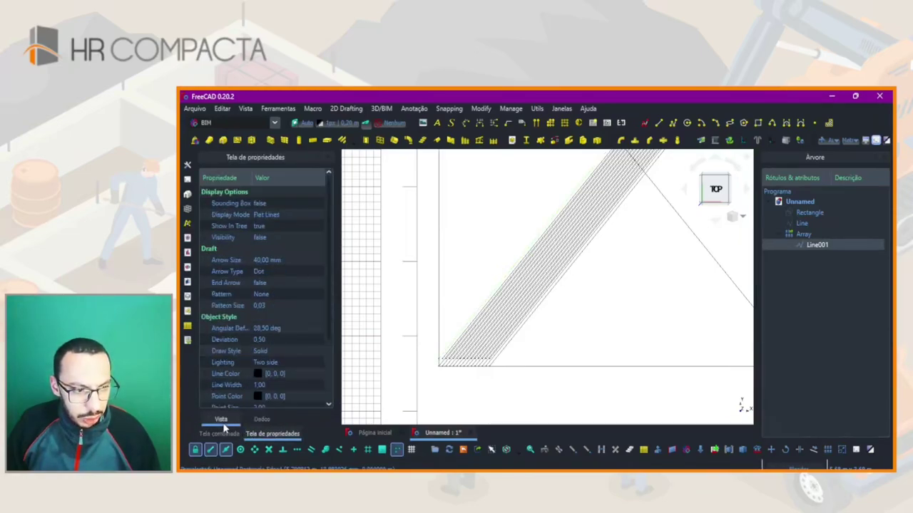
left_click(803, 234)
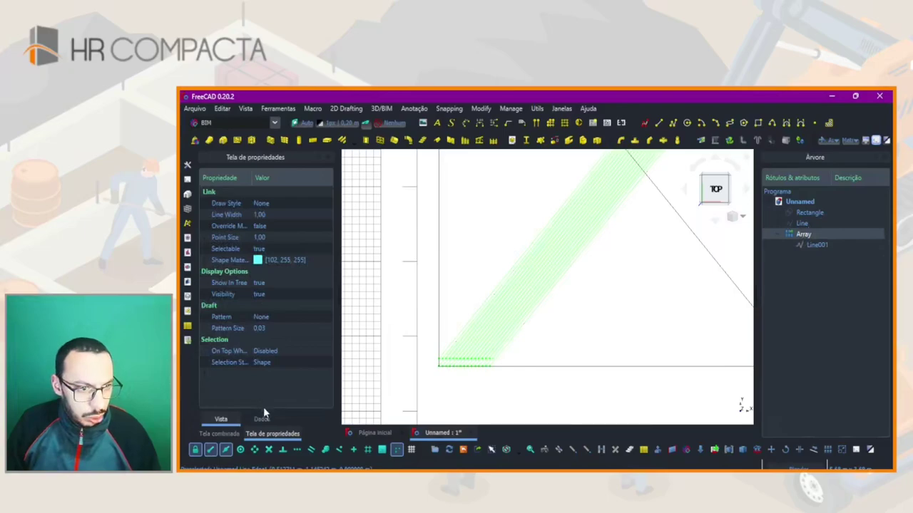
left_click(263, 420)
scroll(241, 353, "down", 3)
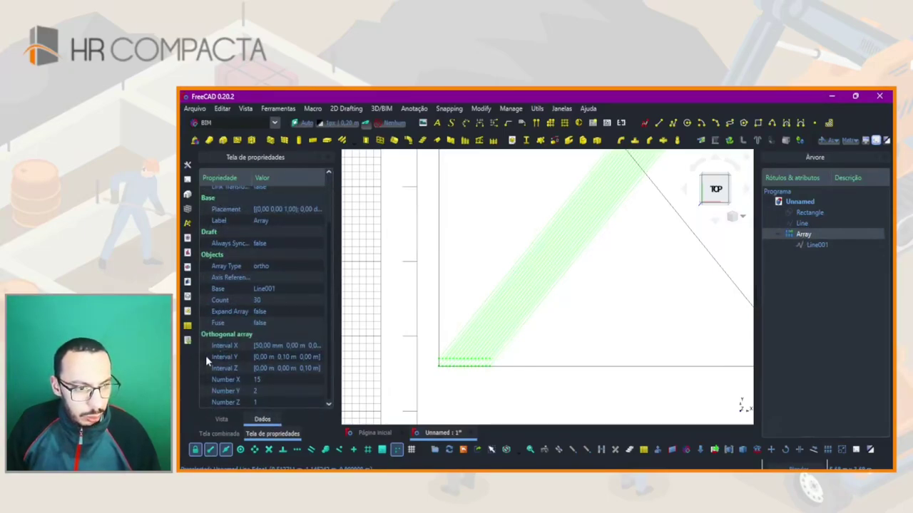
left_click(278, 392)
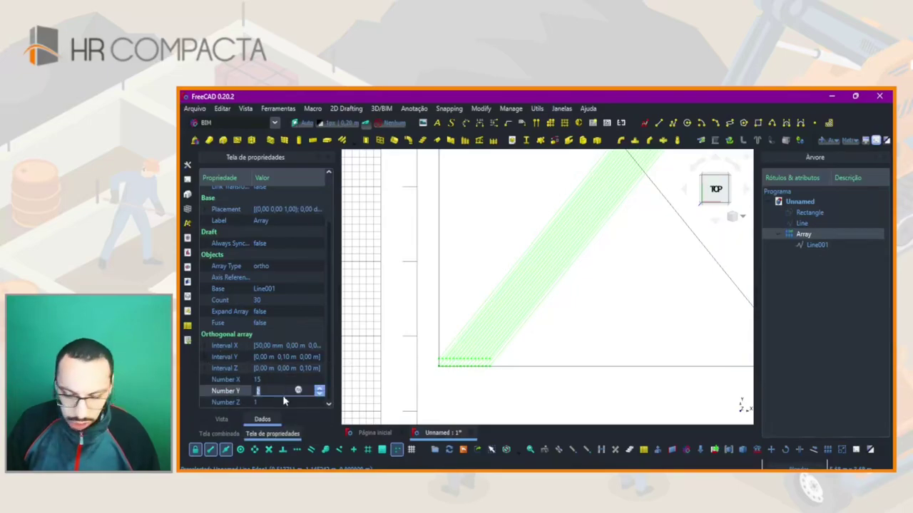
type("1")
key("Return")
- Raise the Array's Number X to 20 copies
scroll(490, 406, "down", 2)
scroll(489, 406, "down", 1)
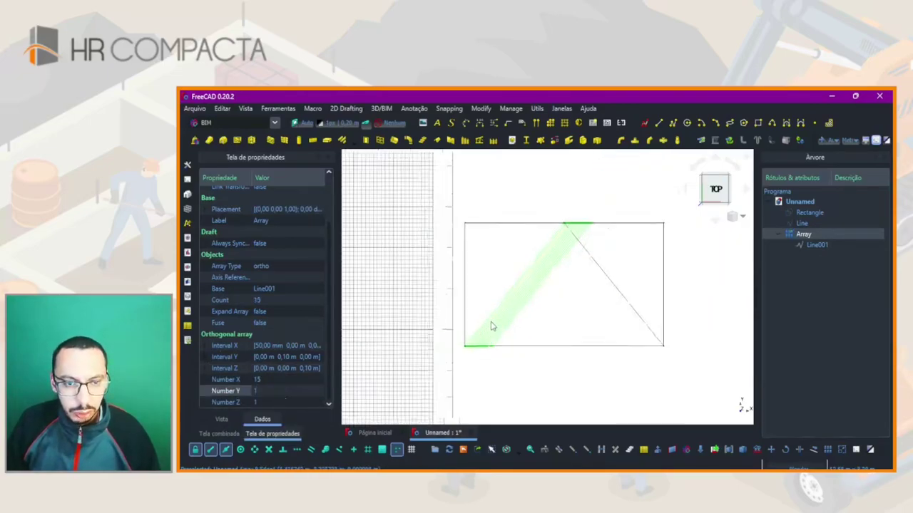
scroll(490, 407, "up", 1)
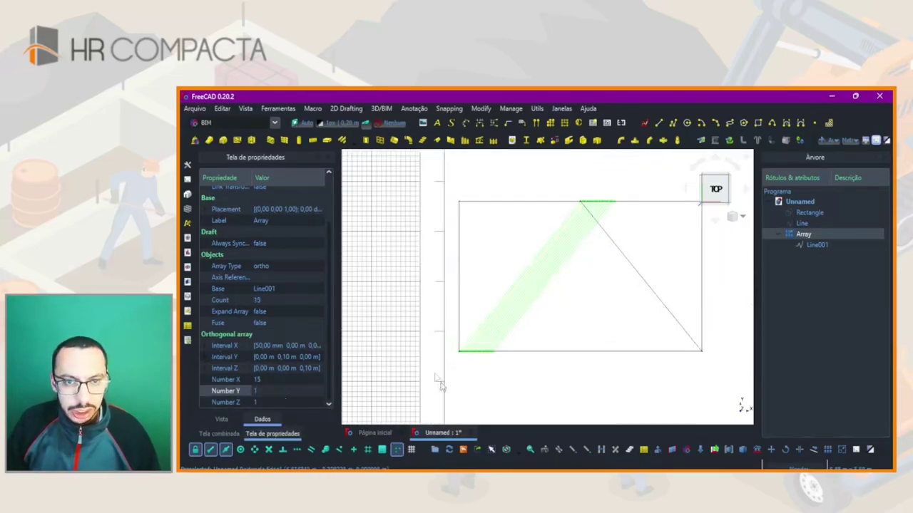
left_click(267, 380)
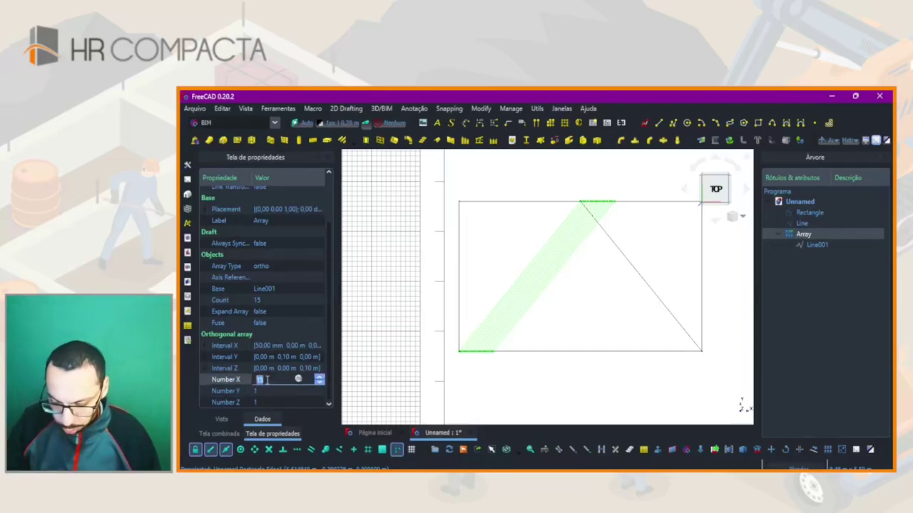
type("20")
key("Return")
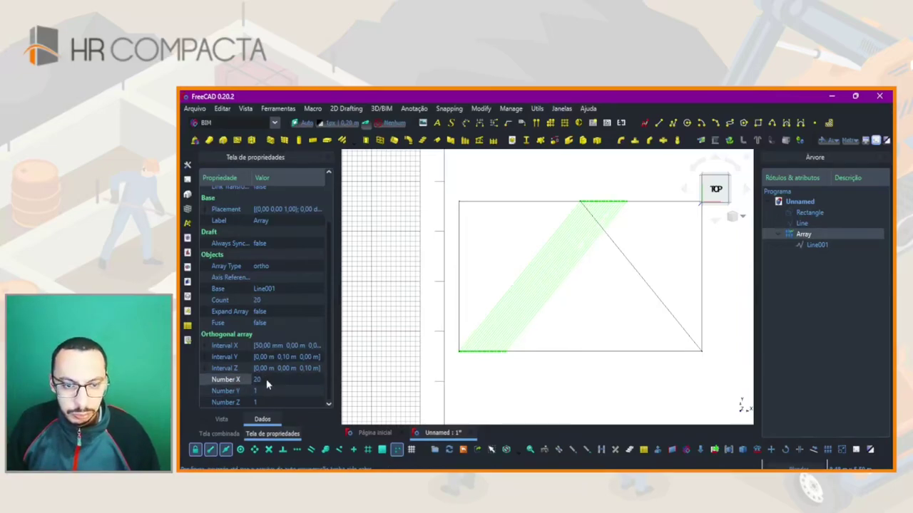
left_click(628, 260)
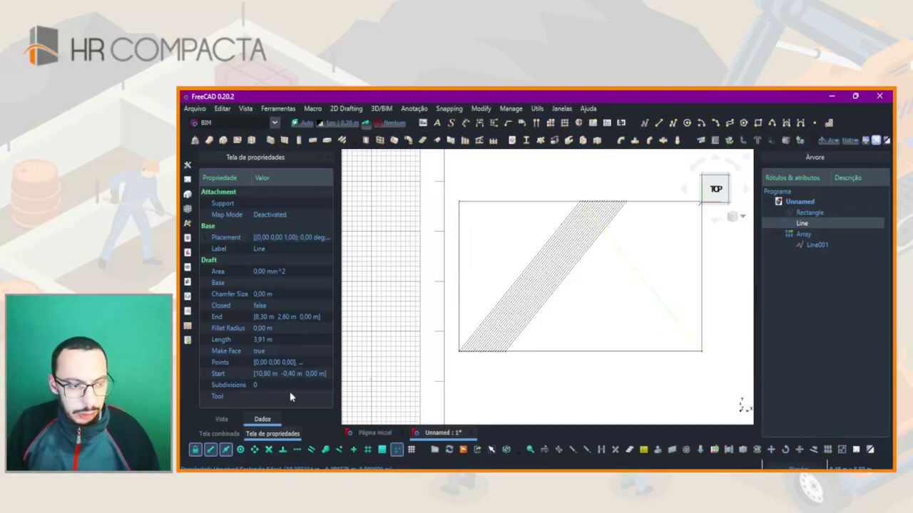
- Delete the unwanted Array001 from the model tree
left_click(256, 340)
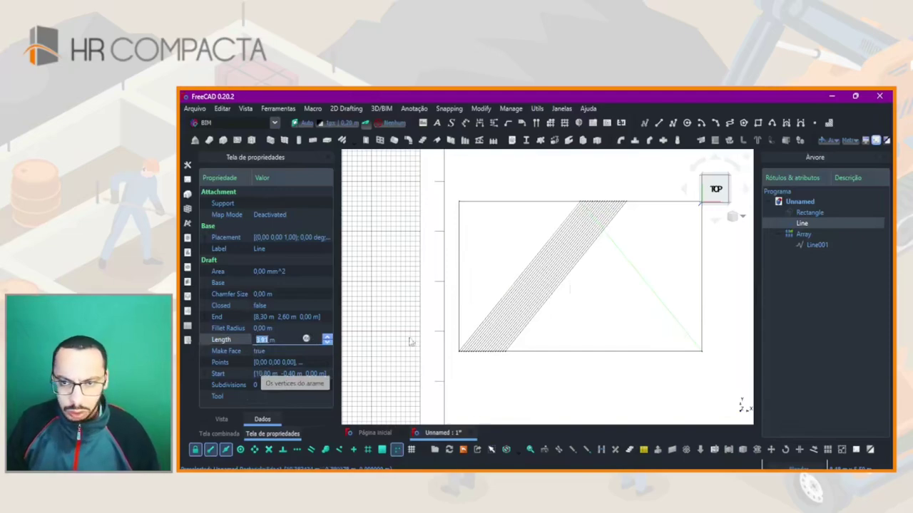
left_click(219, 433)
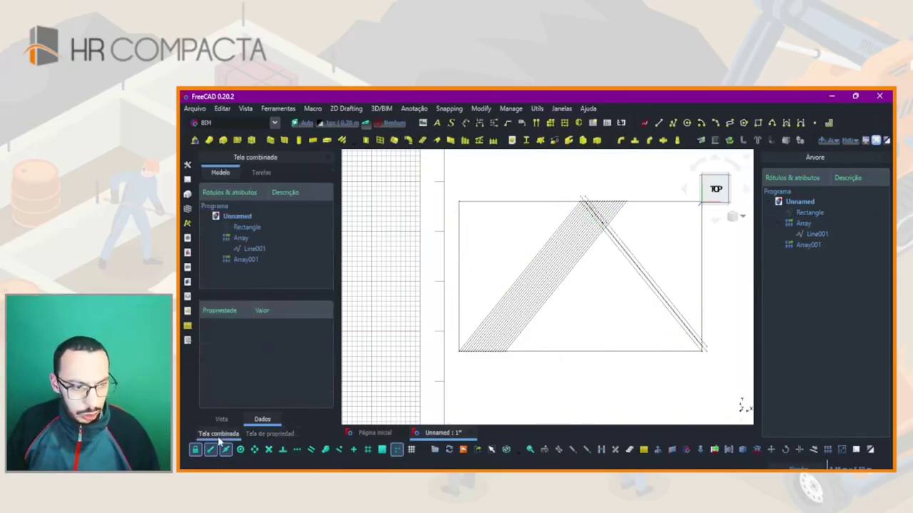
left_click(798, 246)
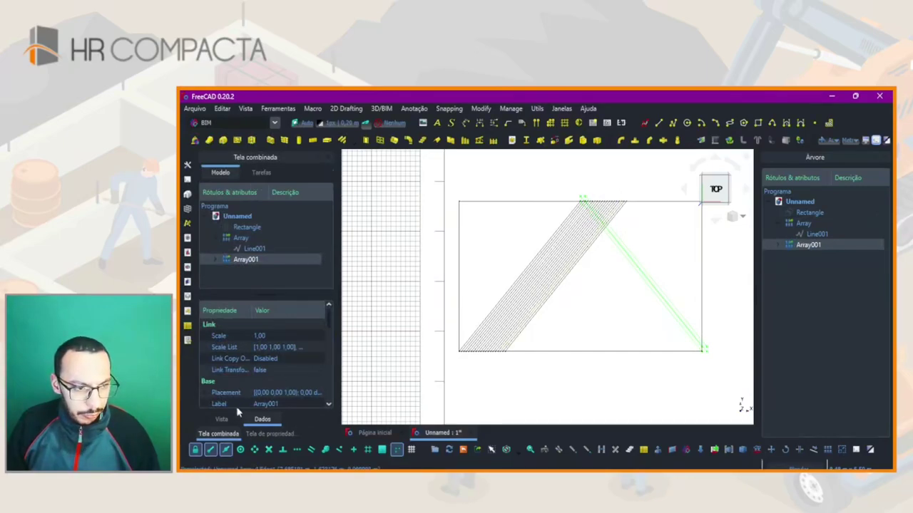
scroll(235, 392, "down", 5)
scroll(226, 395, "down", 5)
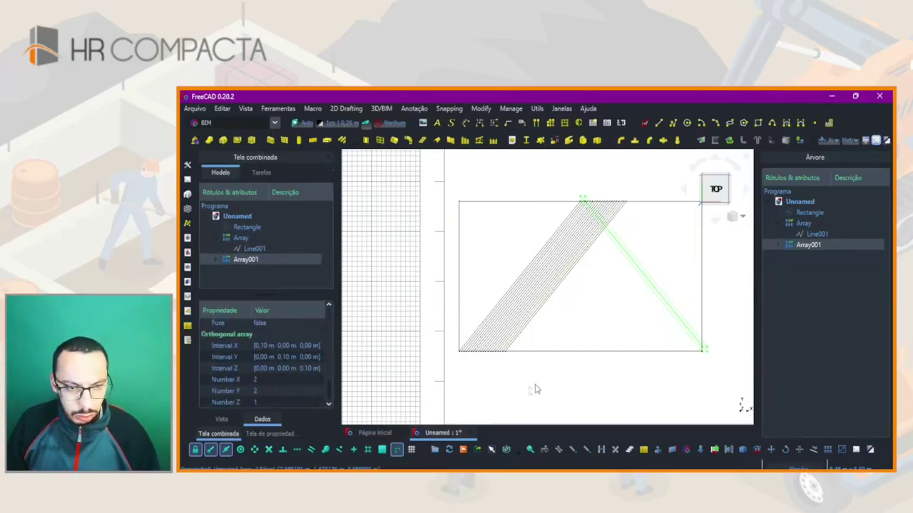
key("Delete")
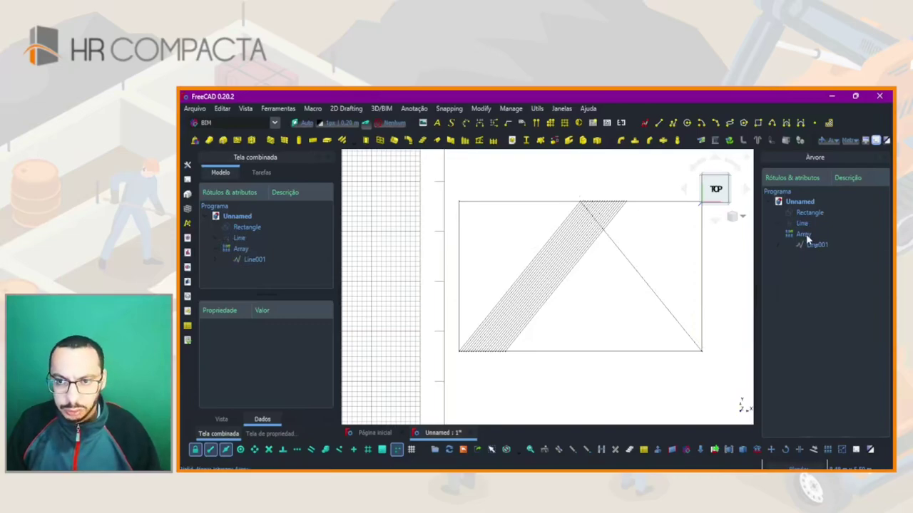
- Array the opposite diagonal Line with 15 X copies, 1 Y copy and 0,05 m X spacing
left_click(804, 235)
left_click(798, 221)
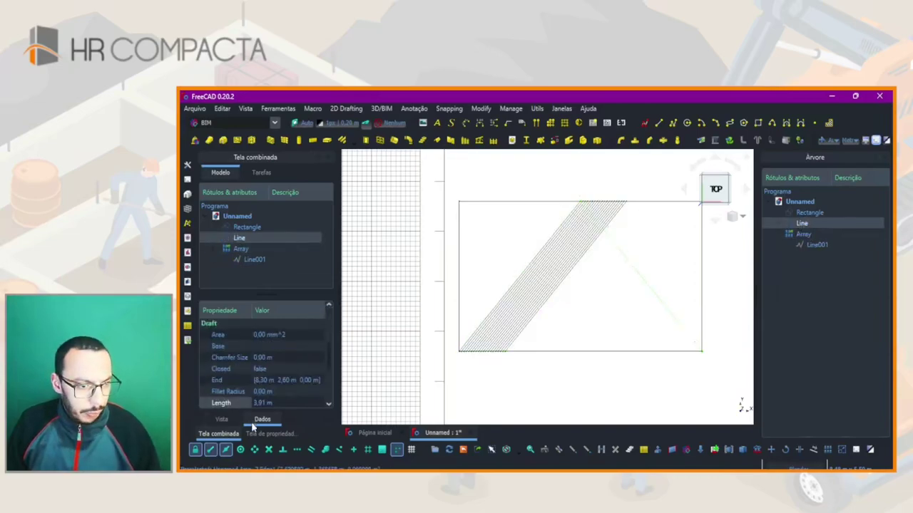
key("a")
key("r")
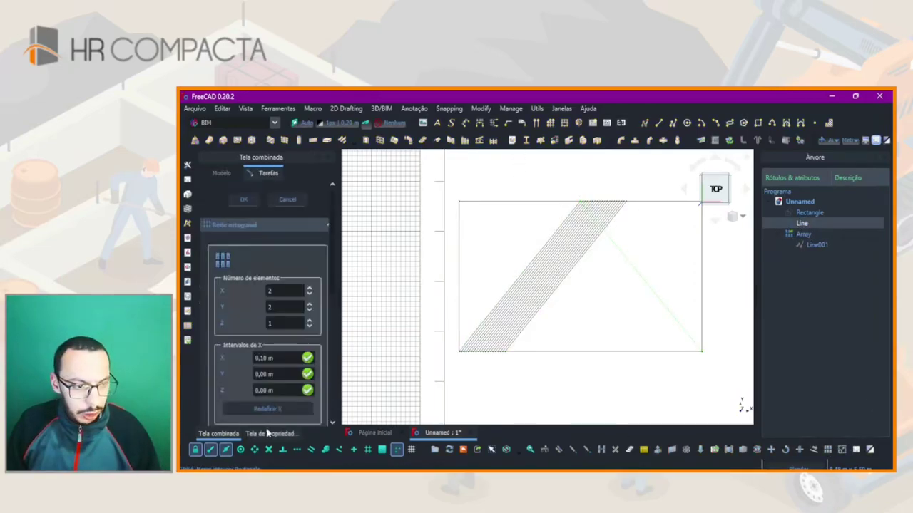
double_click(275, 290)
type("15")
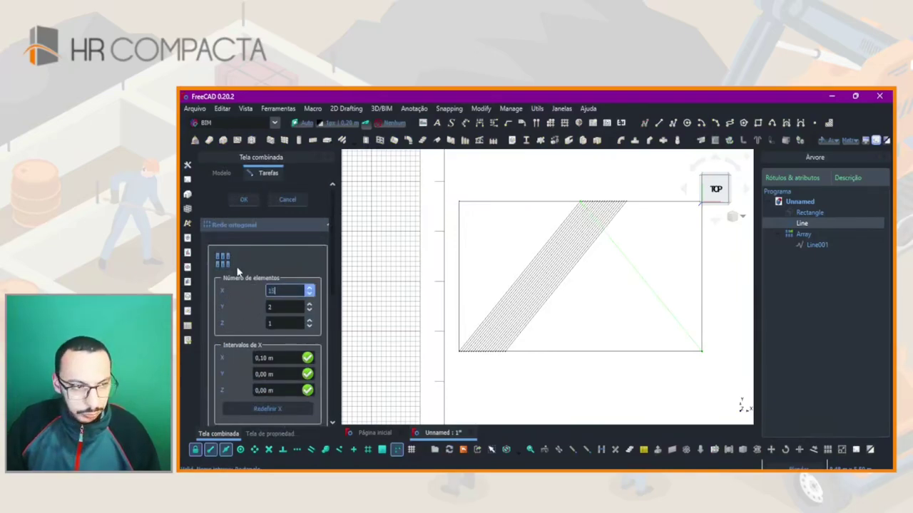
key("Tab")
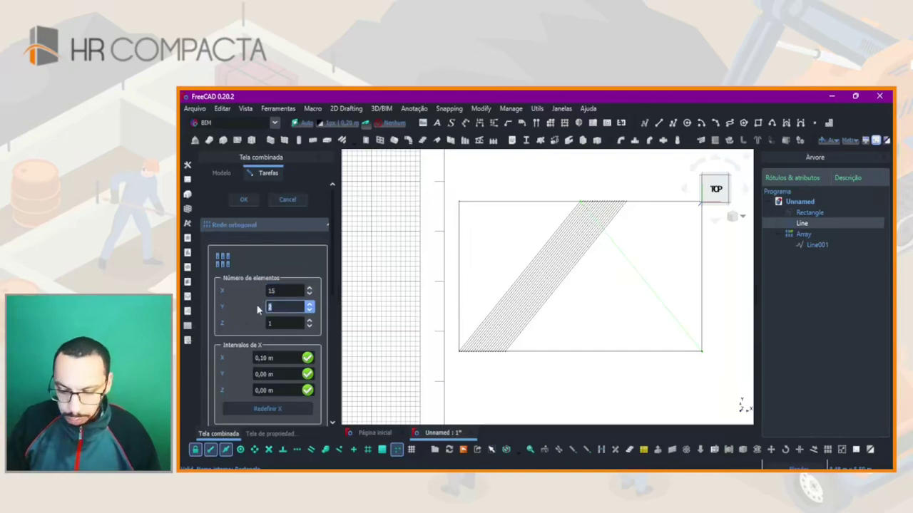
type("1")
left_click(267, 358)
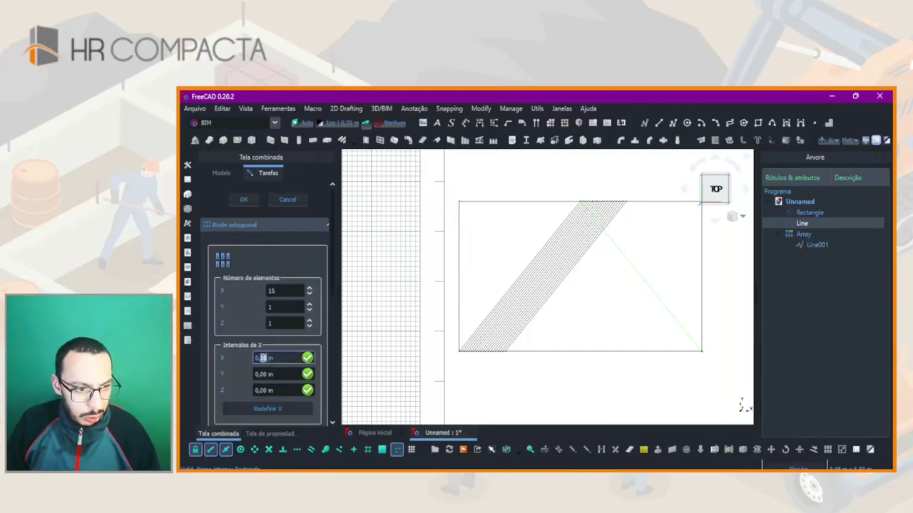
type("05")
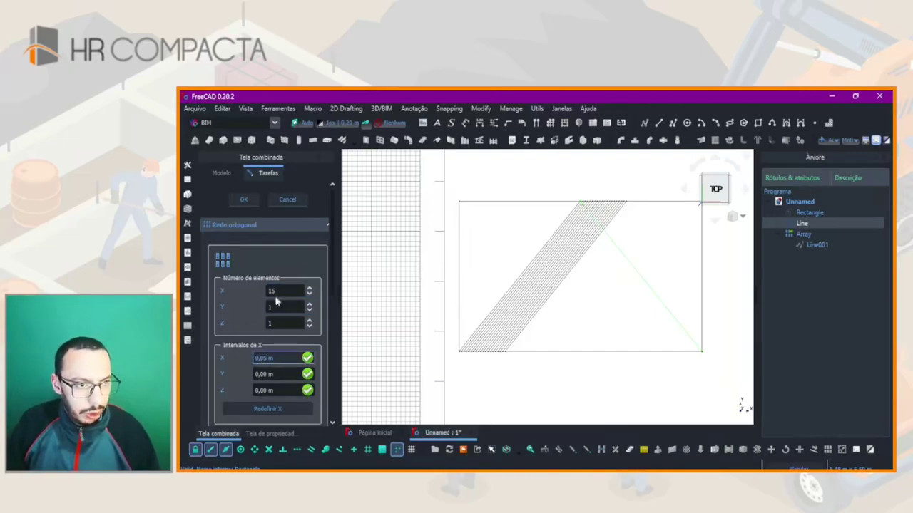
left_click(248, 201)
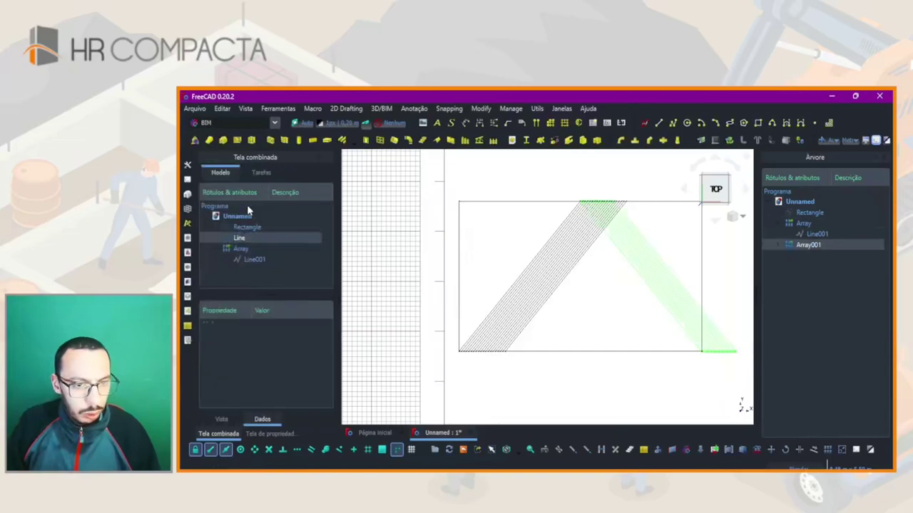
scroll(553, 353, "up", 1)
left_click(553, 353)
scroll(595, 218, "up", 1)
scroll(602, 199, "up", 1)
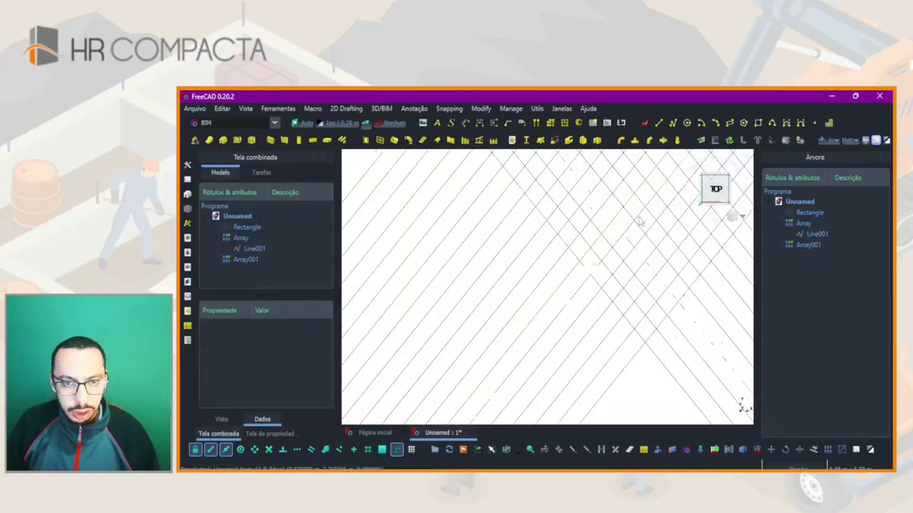
scroll(607, 182, "up", 2)
scroll(639, 245, "down", 1)
scroll(639, 245, "down", 1)
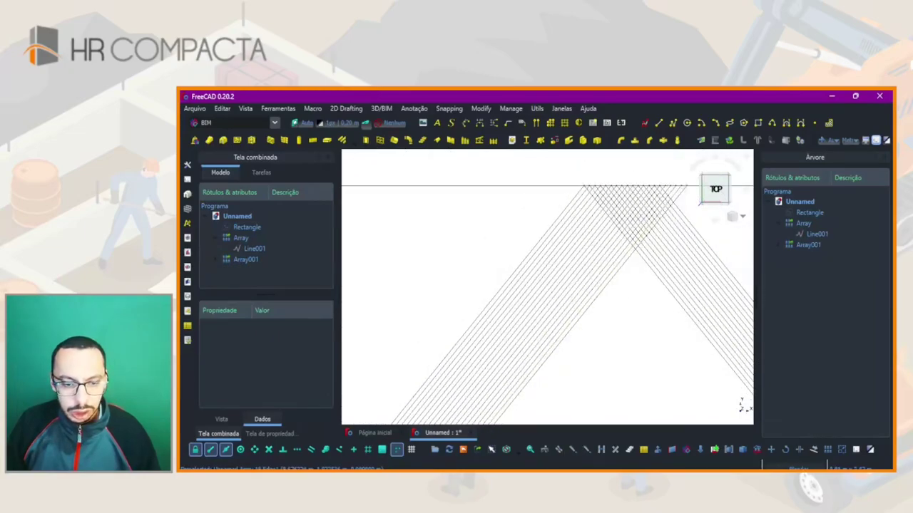
left_click(534, 431)
key("alt+Tab")
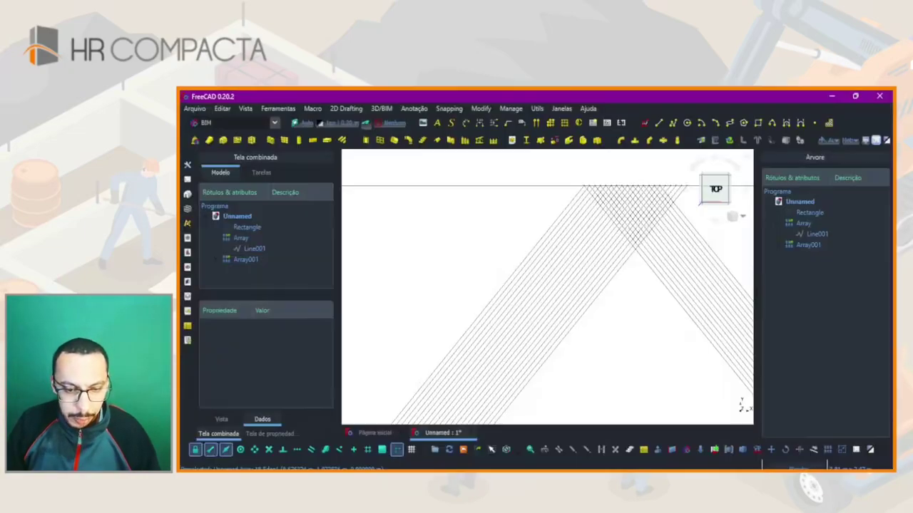
scroll(609, 302, "down", 2)
scroll(608, 302, "up", 1)
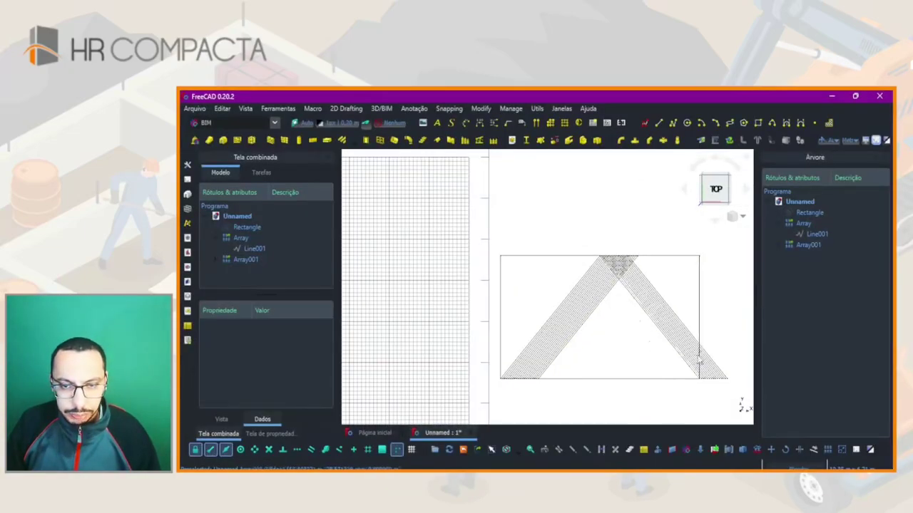
left_click(667, 346)
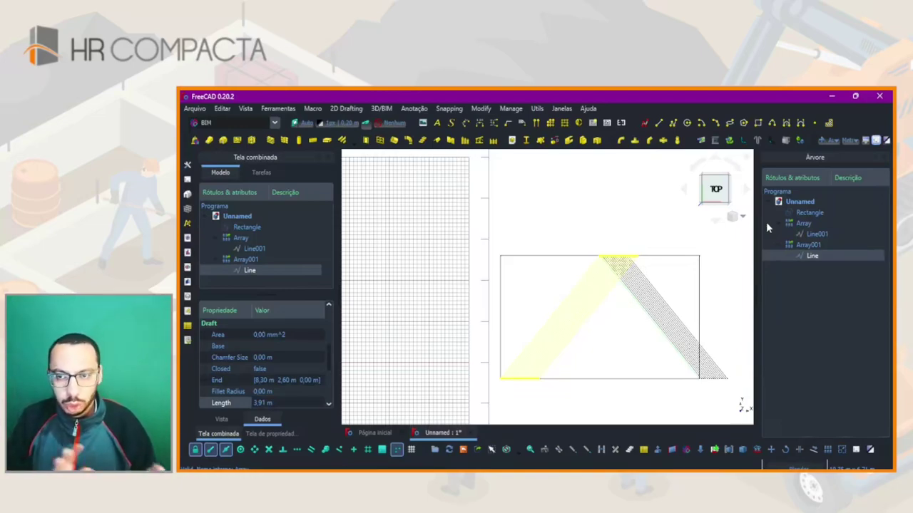
- Set the first diagonal Array's Number X to 50
left_click(803, 224)
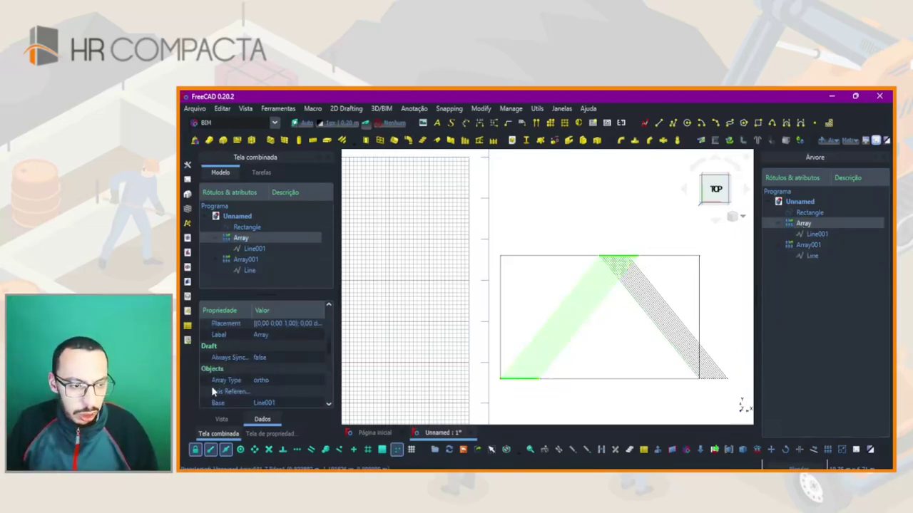
scroll(211, 385, "down", 3)
scroll(211, 386, "down", 1)
left_click(260, 379)
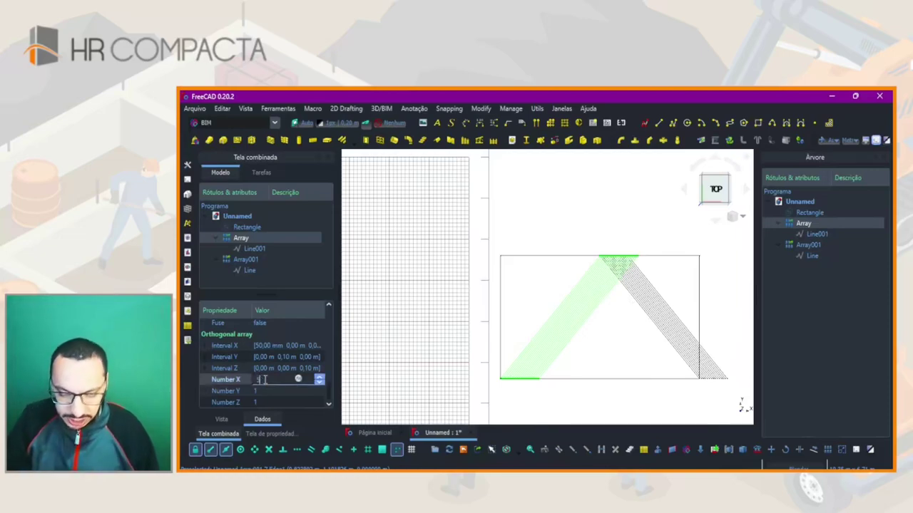
type("0")
key("Return")
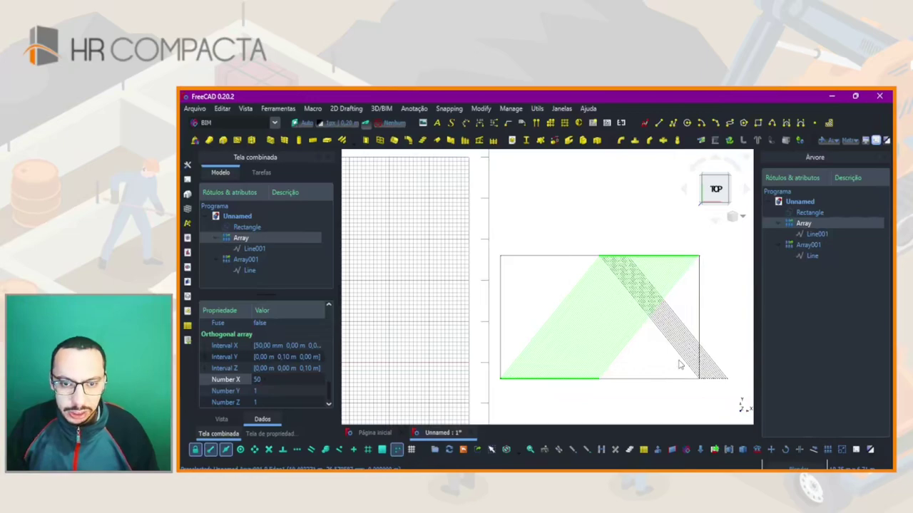
- Set Array001's Number X to 50 as well and zoom to fit
left_click(249, 270)
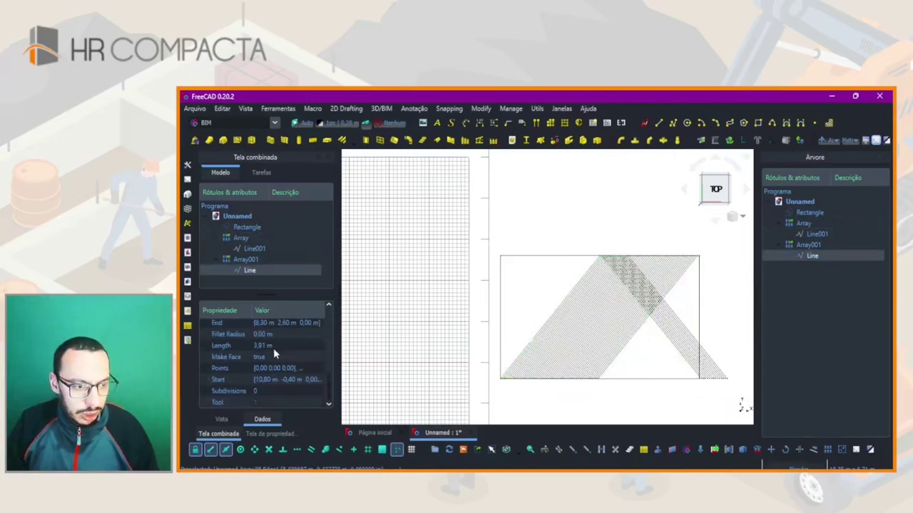
left_click(797, 246)
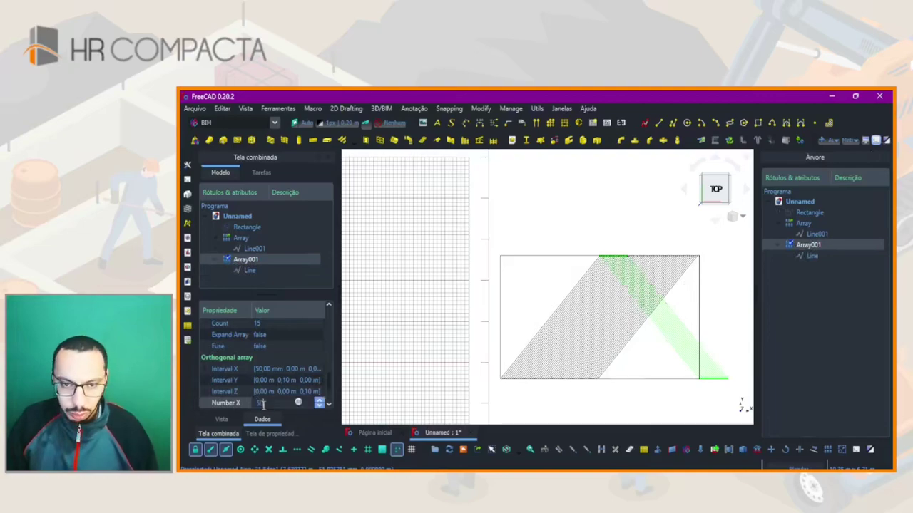
key("Return")
scroll(550, 397, "down", 1)
scroll(548, 380, "down", 1)
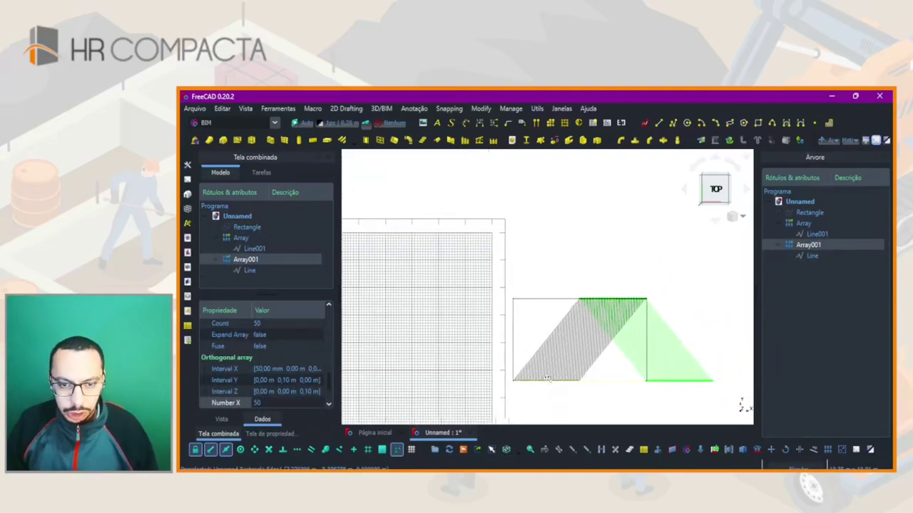
scroll(548, 379, "up", 1)
scroll(587, 363, "up", 1)
scroll(587, 362, "up", 1)
scroll(587, 363, "up", 1)
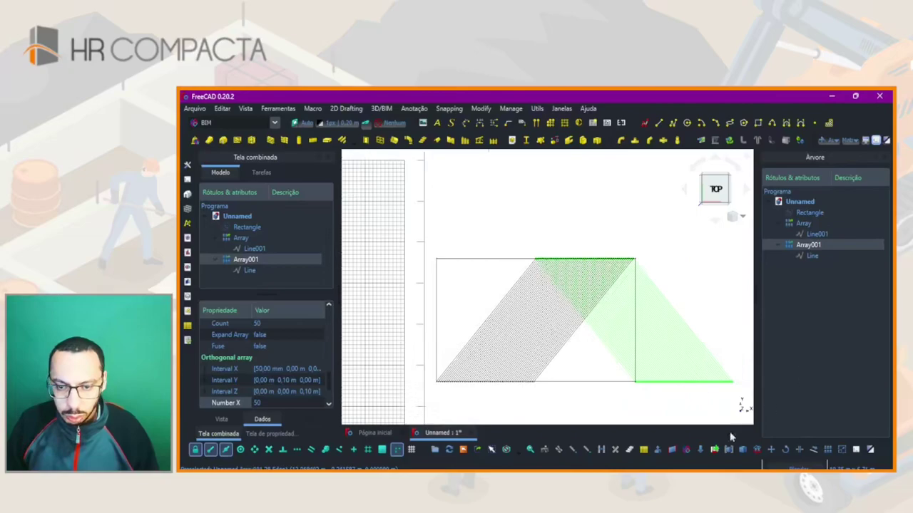
left_click(771, 451)
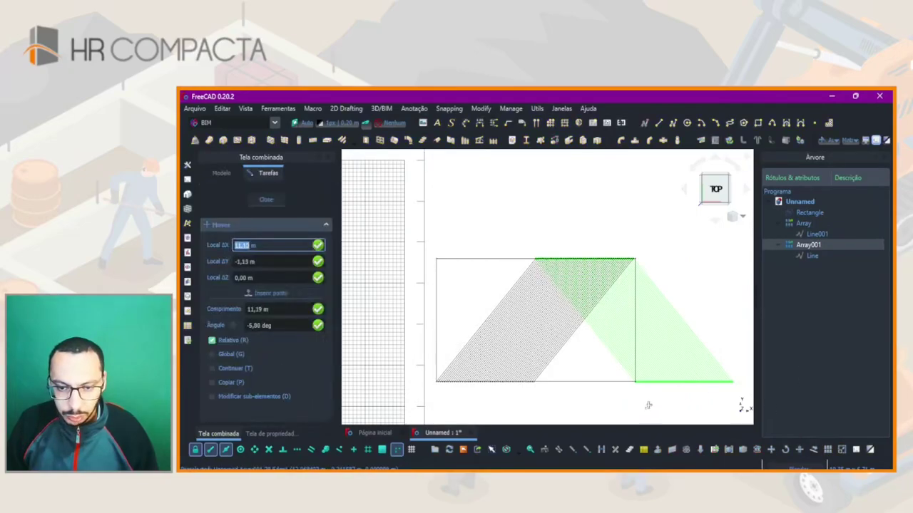
scroll(727, 389, "up", 3)
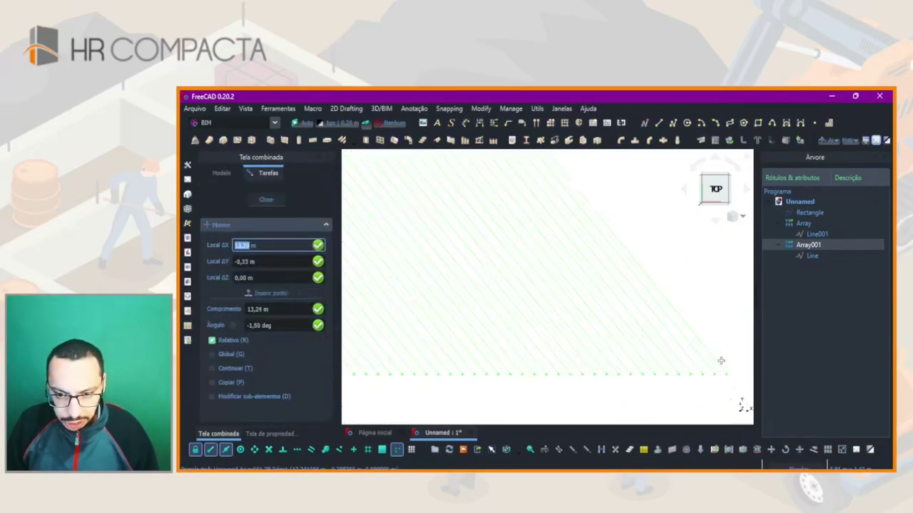
left_click(722, 367)
scroll(727, 369, "down", 3)
scroll(605, 367, "up", 3)
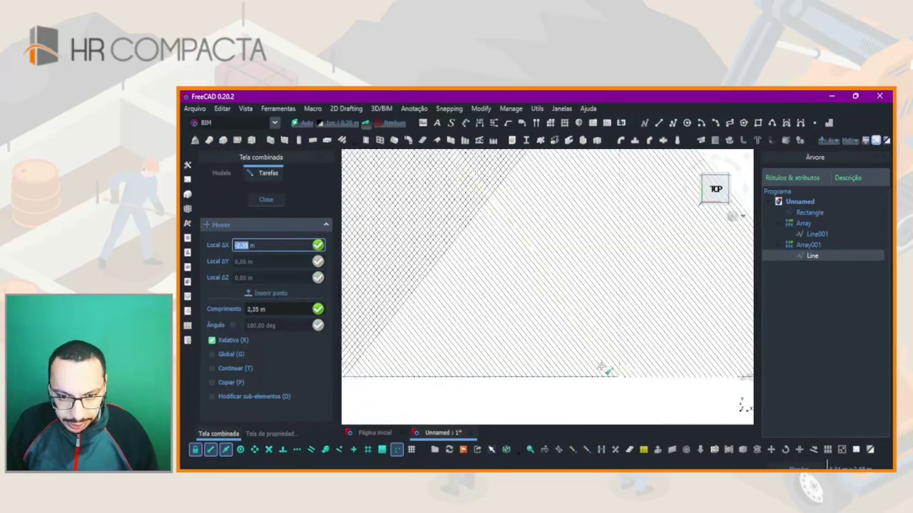
scroll(599, 380, "up", 2)
left_click(610, 387)
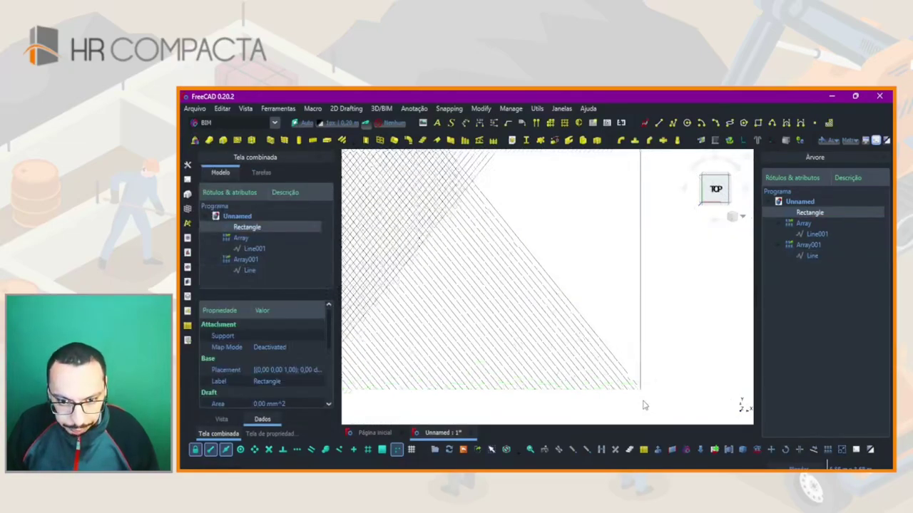
scroll(607, 397, "down", 3)
scroll(513, 360, "up", 3)
scroll(516, 366, "up", 2)
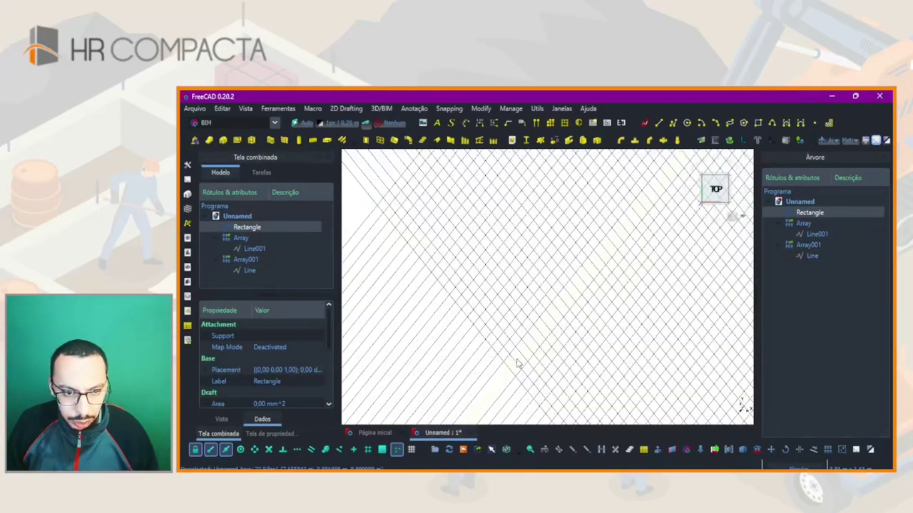
scroll(513, 367, "down", 3)
scroll(503, 381, "up", 2)
scroll(513, 377, "down", 2)
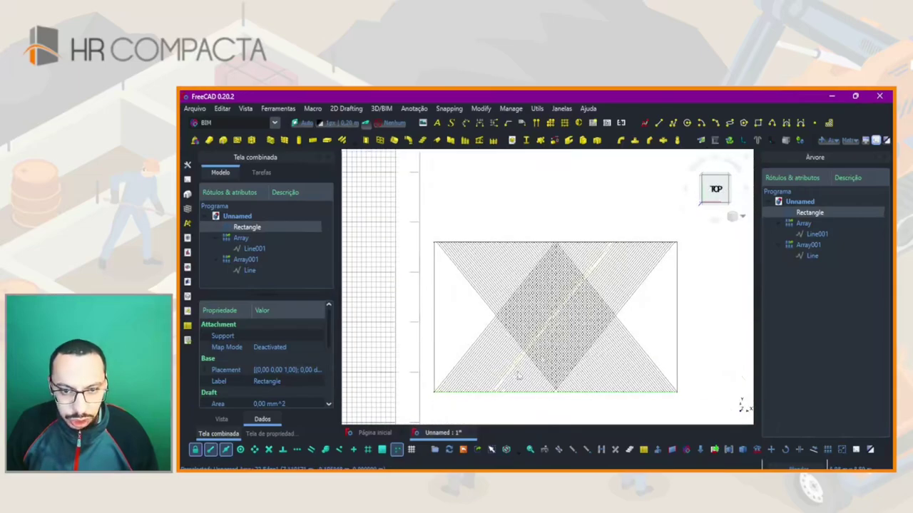
- Set Array001's Number X to 60
left_click(808, 244)
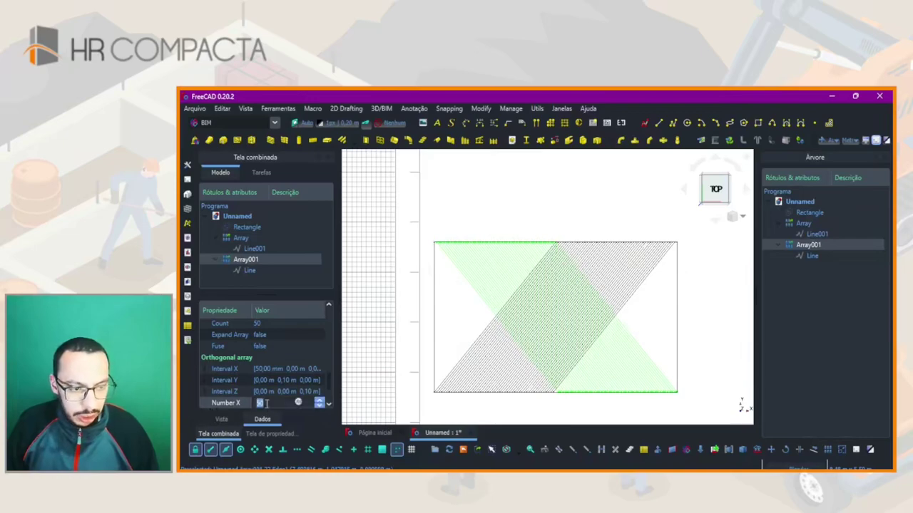
type("60")
key("Return")
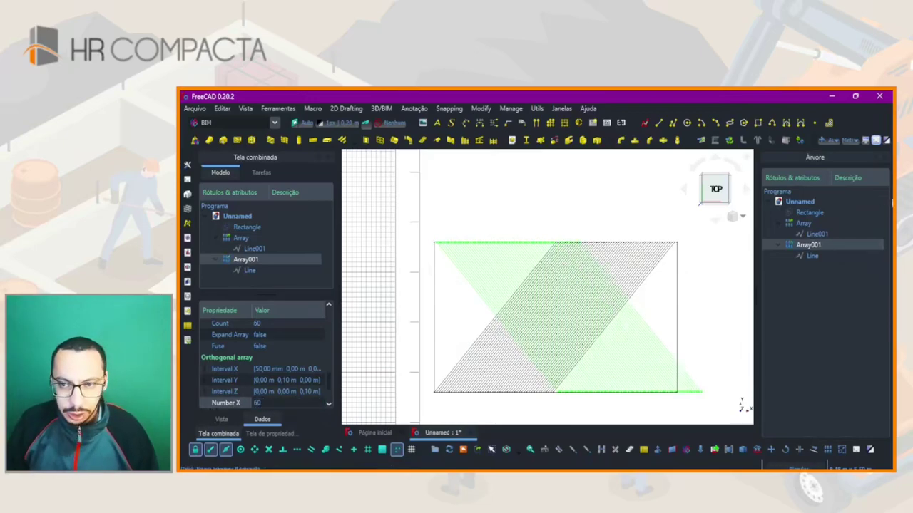
- Increase Array's Number X from 60 to 90 and finally to 120
left_click(803, 224)
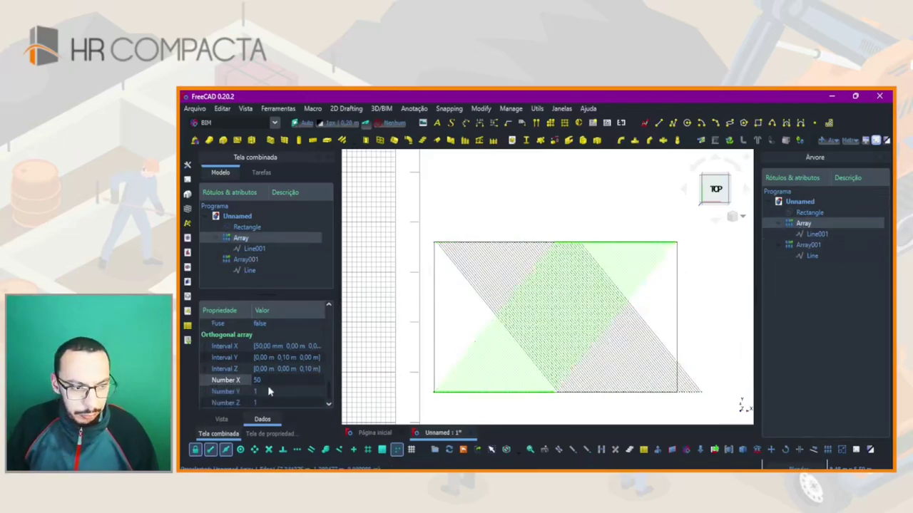
left_click(276, 381)
type("60")
key("Return")
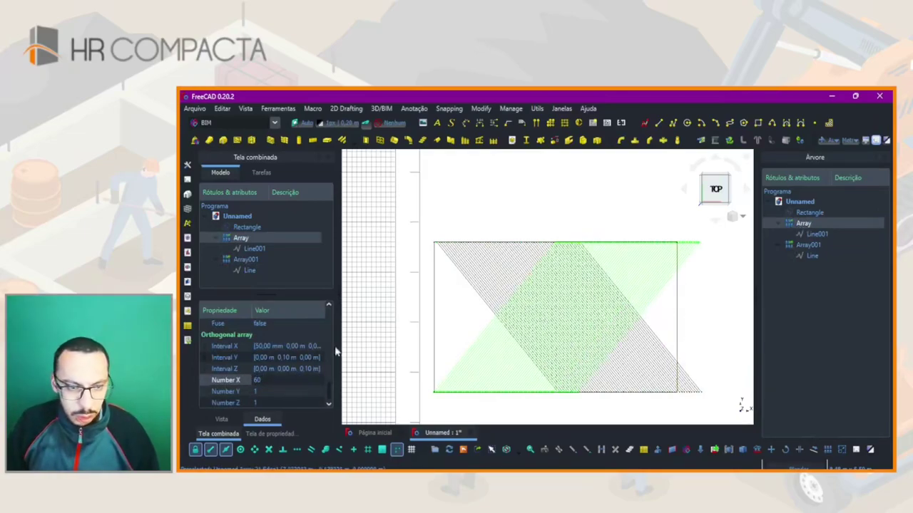
left_click(255, 380)
type("90")
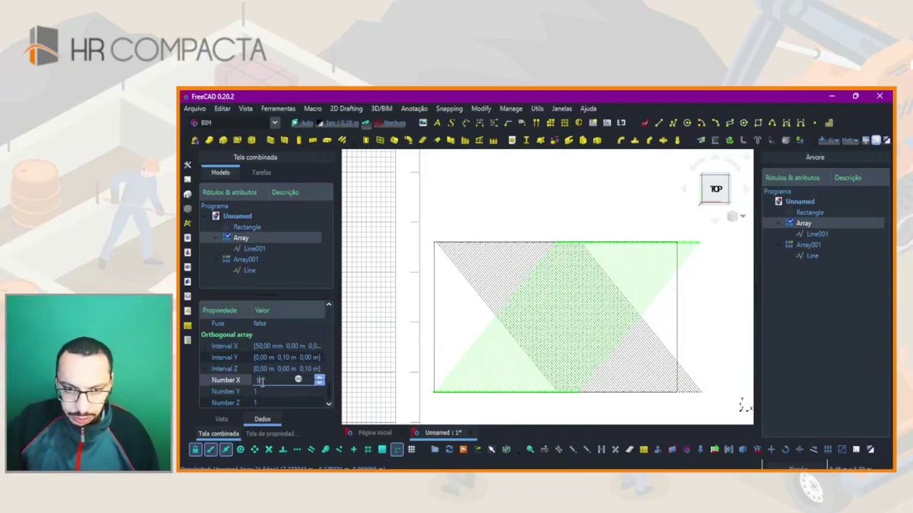
key("Return")
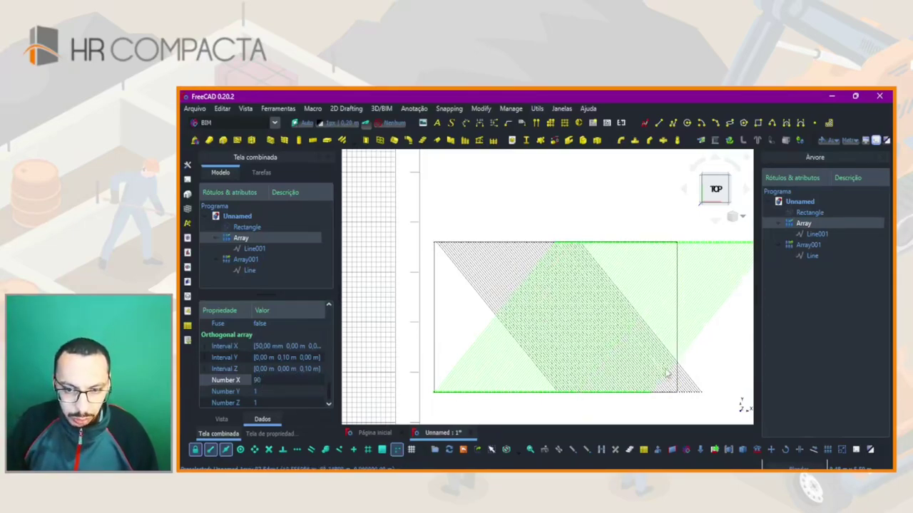
left_click(261, 383)
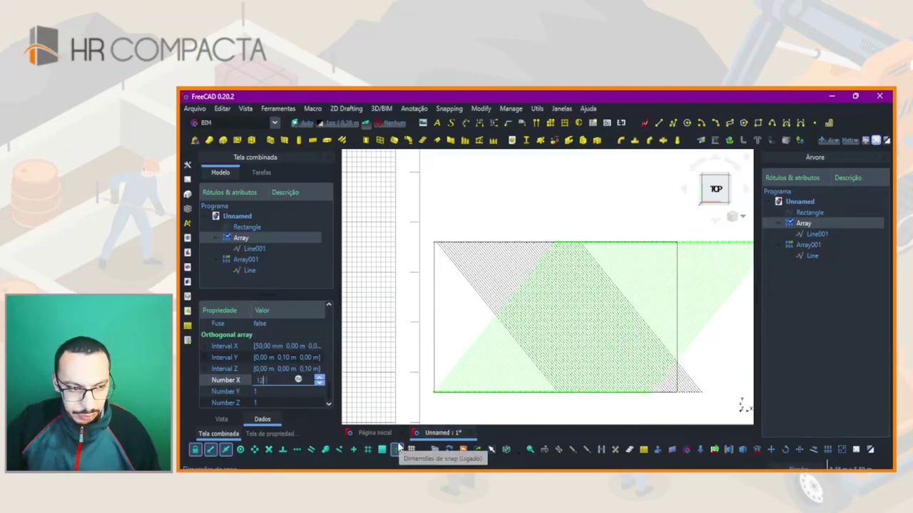
type("0")
key("Return")
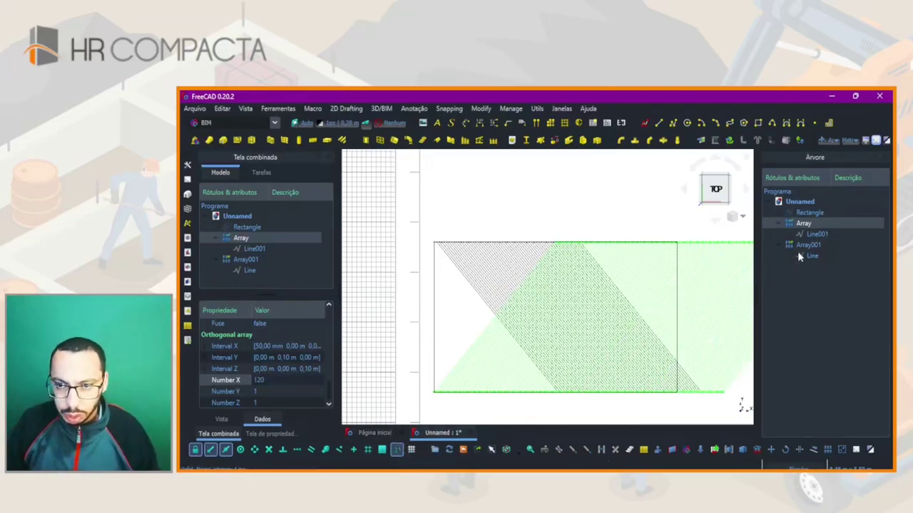
- Move the Array of diagonal lines about 2.41 m to the left
left_click(772, 448)
left_click(570, 405)
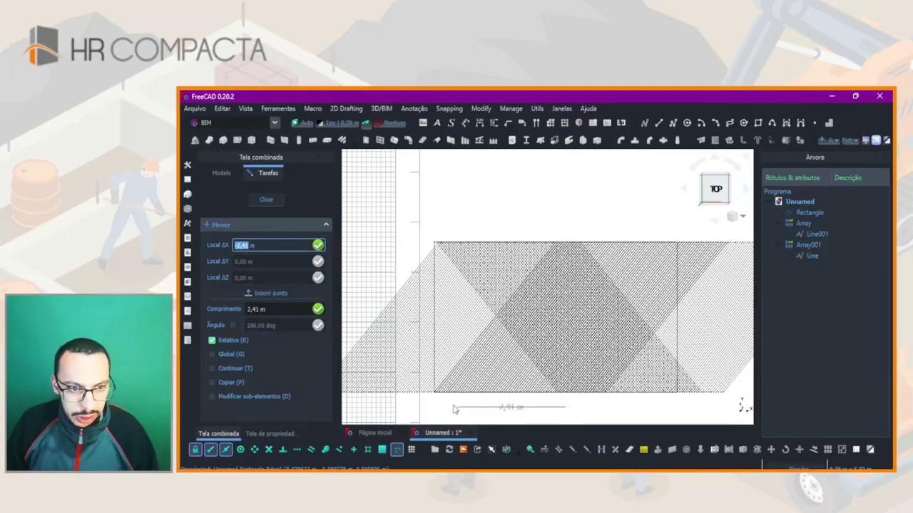
key("Return")
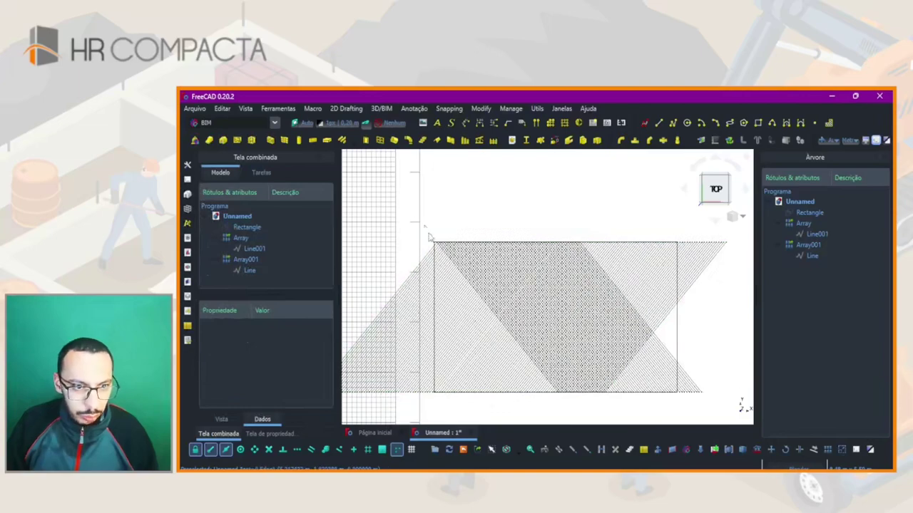
scroll(432, 239, "up", 5)
- Check Line001, then nudge the Array slightly with a second small Move
left_click(450, 285)
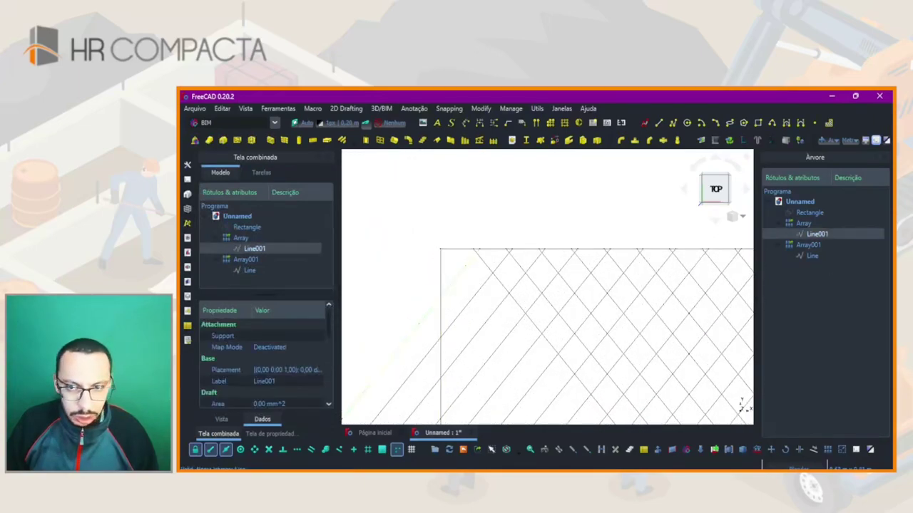
left_click(791, 224)
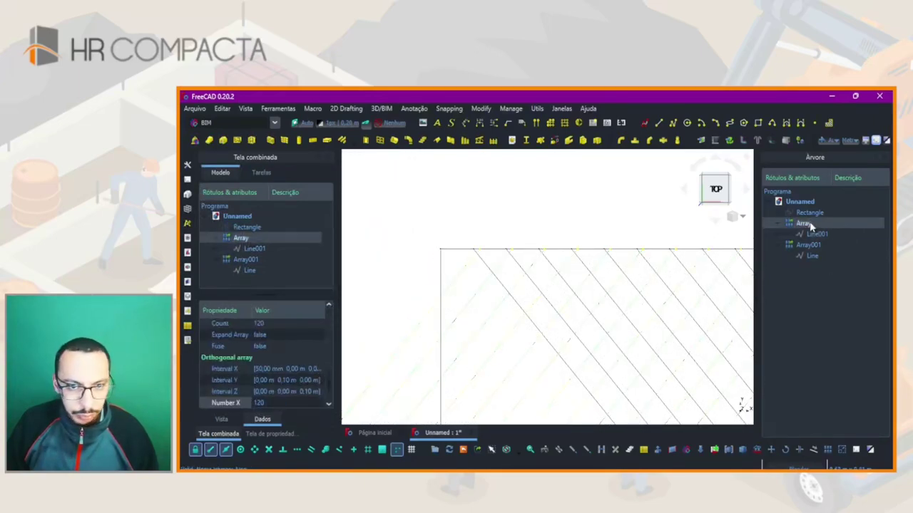
left_click(770, 450)
left_click(490, 210)
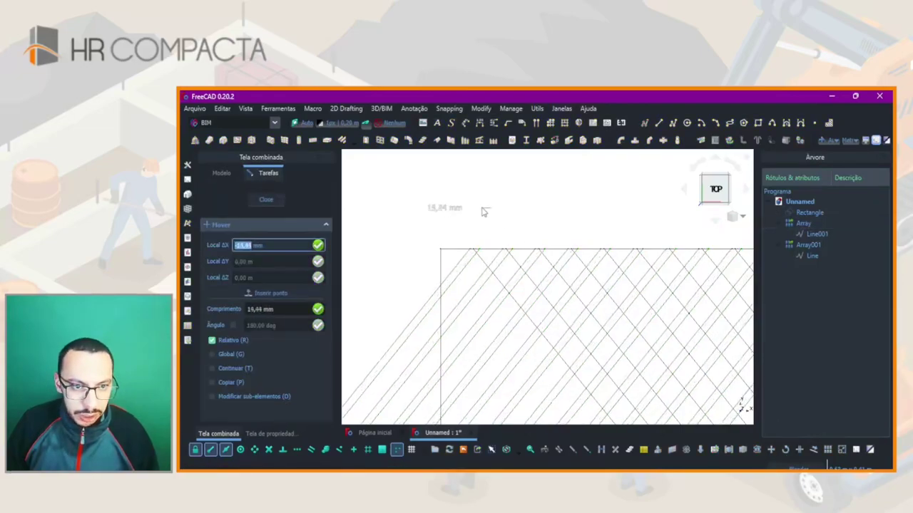
left_click(483, 212)
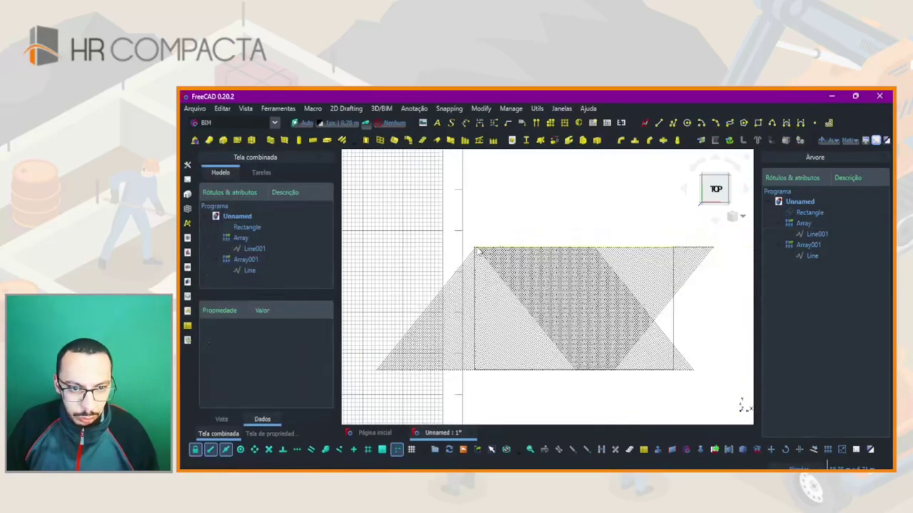
- Inspect the Line object's properties
scroll(681, 376, "up", 3)
scroll(681, 378, "down", 3)
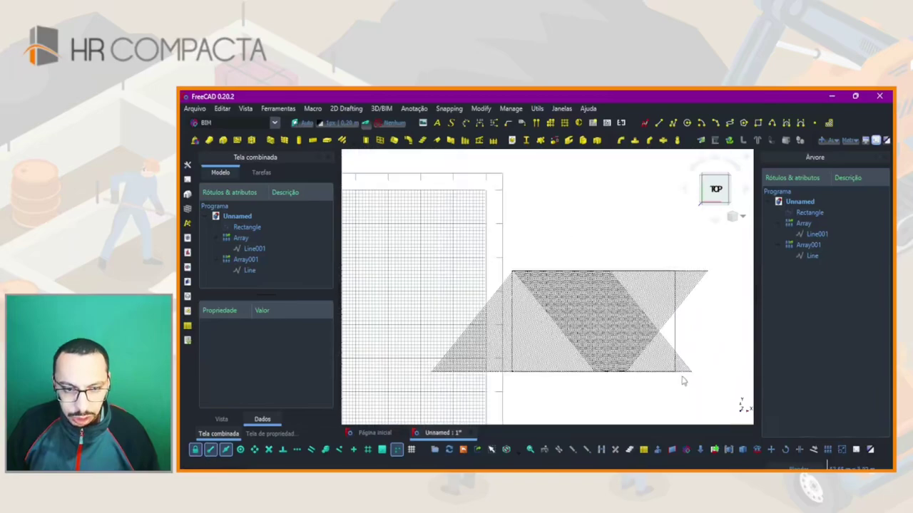
scroll(676, 380, "up", 1)
left_click(690, 363)
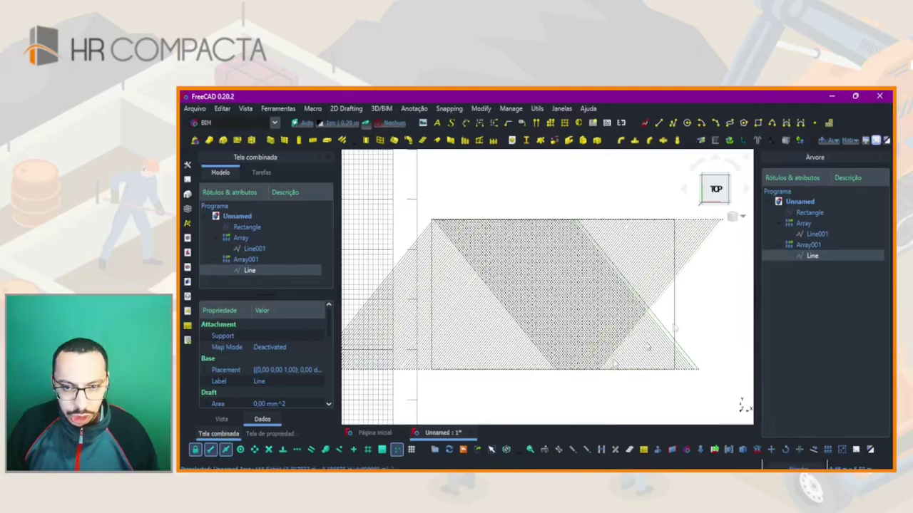
- Review Array001 and Line001, then set Array's Number X to 150
left_click(808, 244)
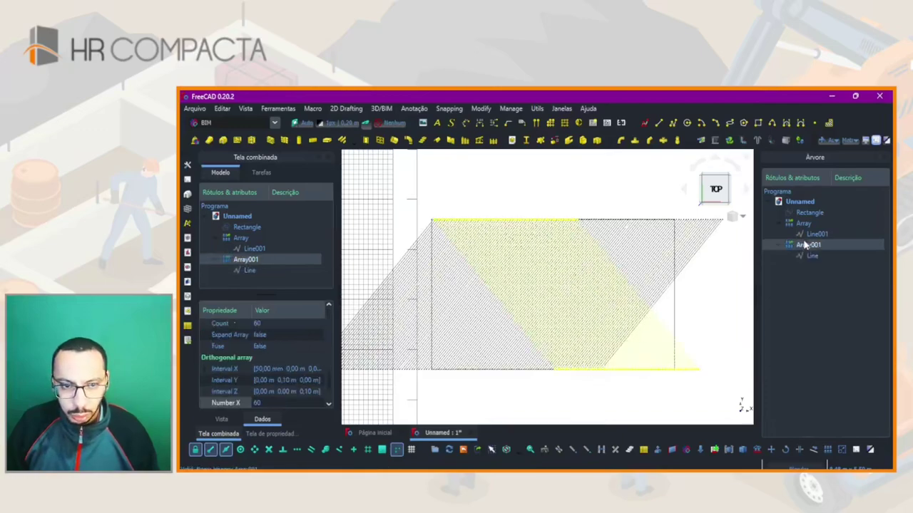
left_click(632, 328)
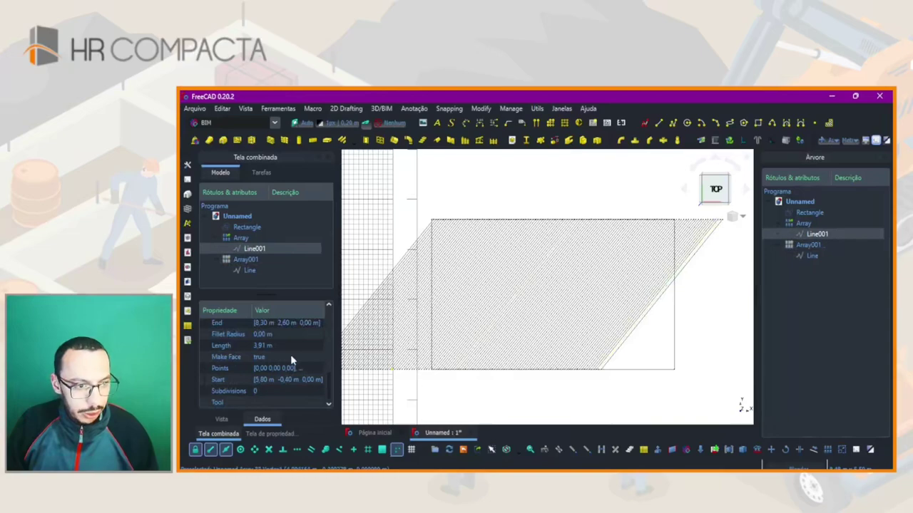
left_click(800, 224)
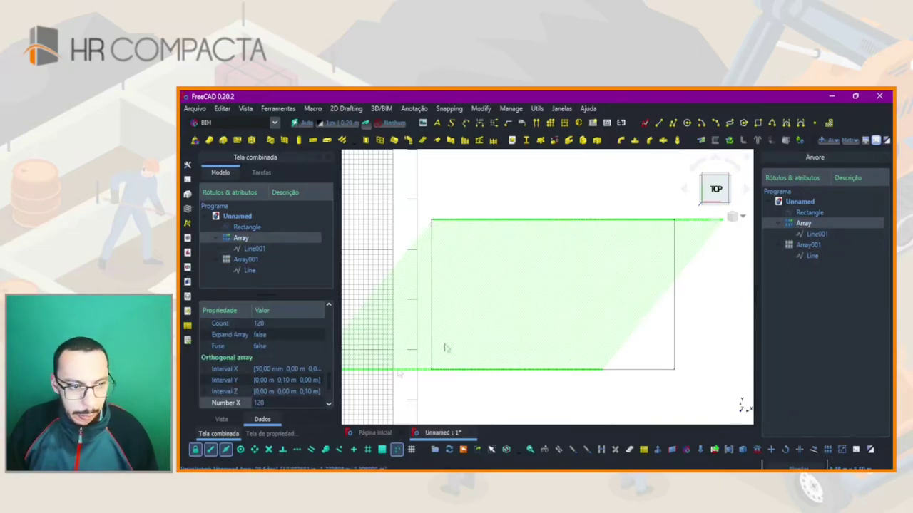
left_click(265, 404)
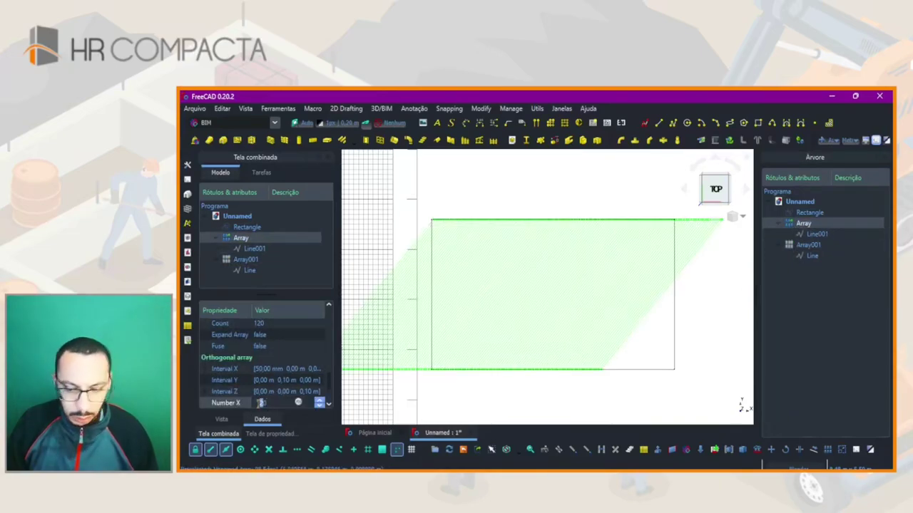
type("5")
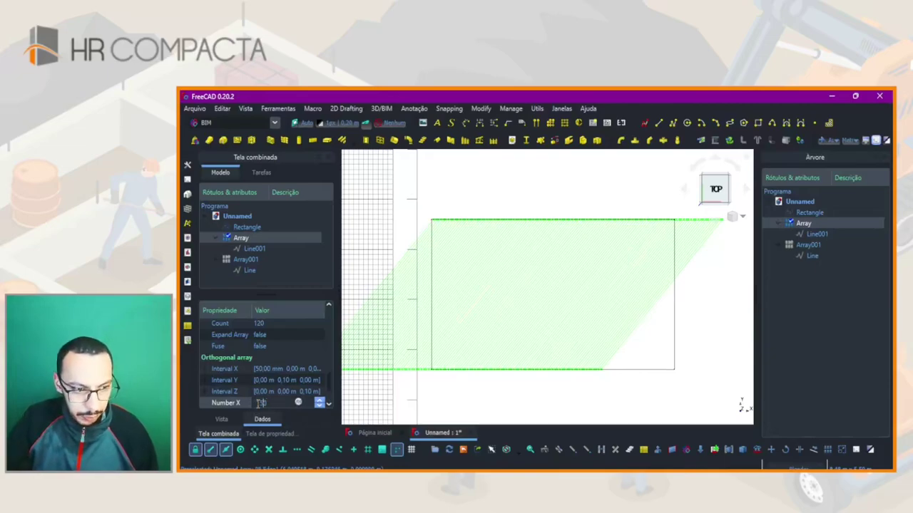
key("Return")
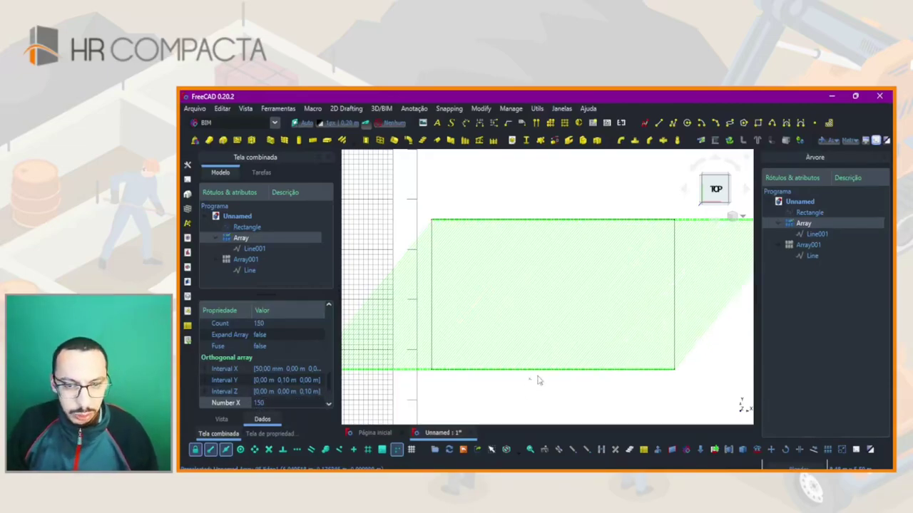
scroll(635, 375, "down", 3)
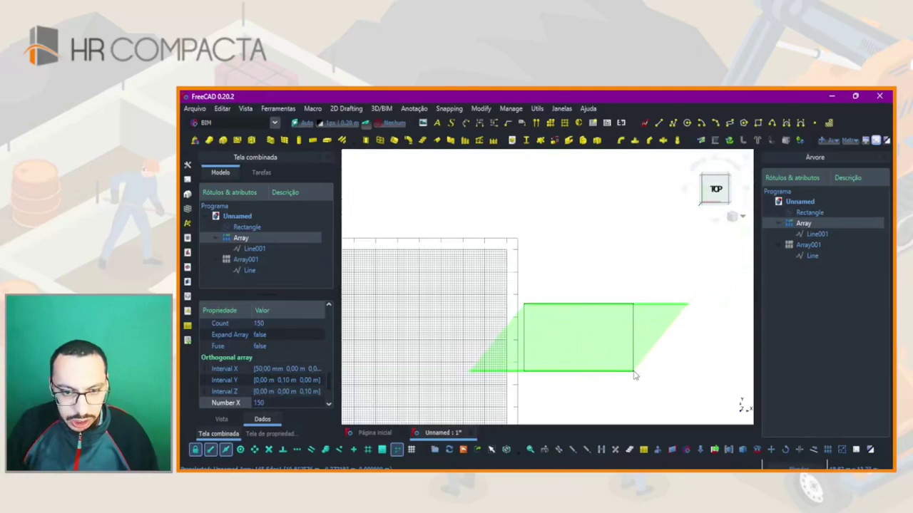
scroll(559, 371, "up", 3)
- Set Array001's Number X to 150 as well
left_click(808, 244)
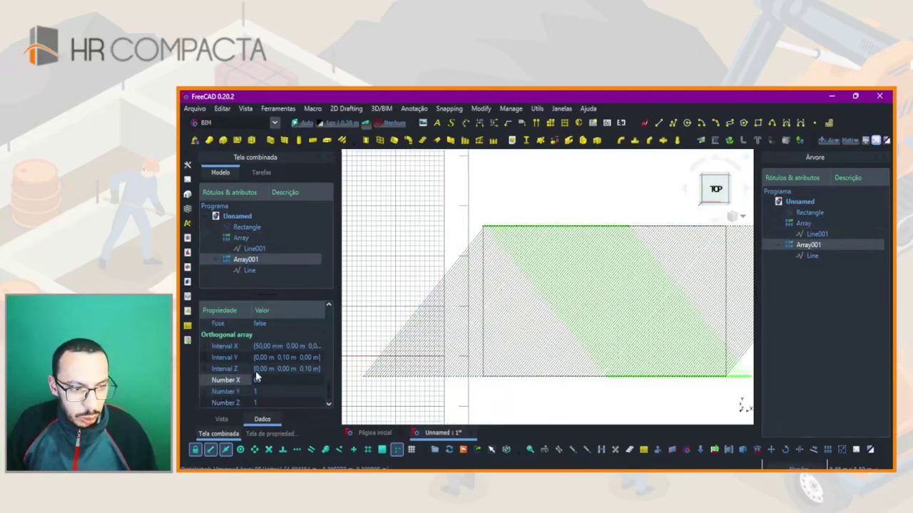
left_click(262, 381)
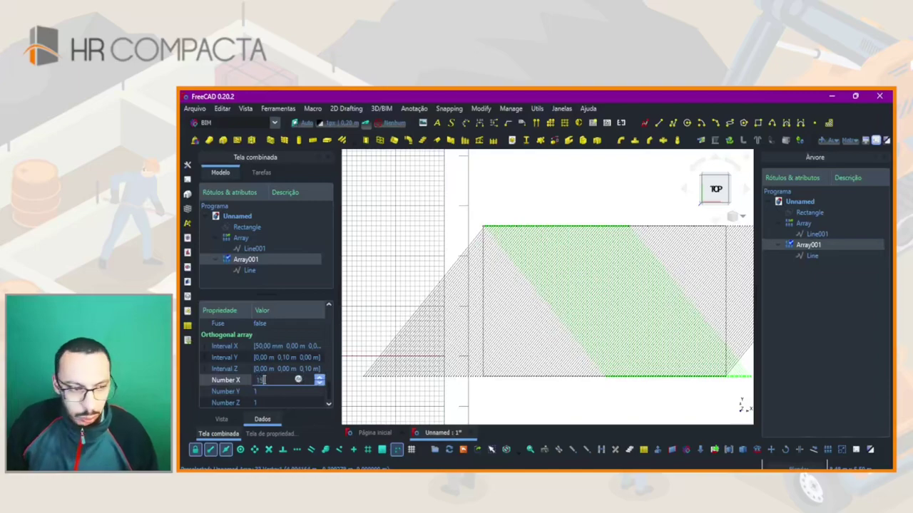
type("0")
key("Return")
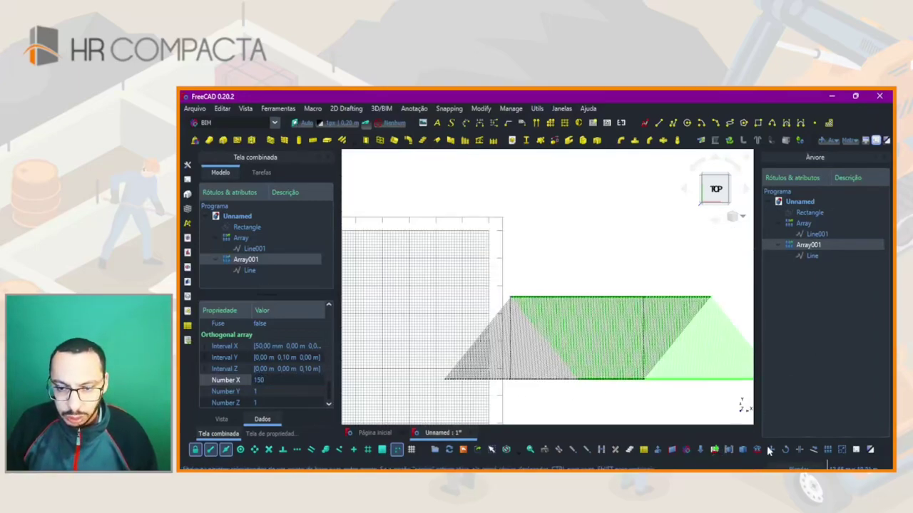
- Move Array001 into place along the panel
left_click(773, 450)
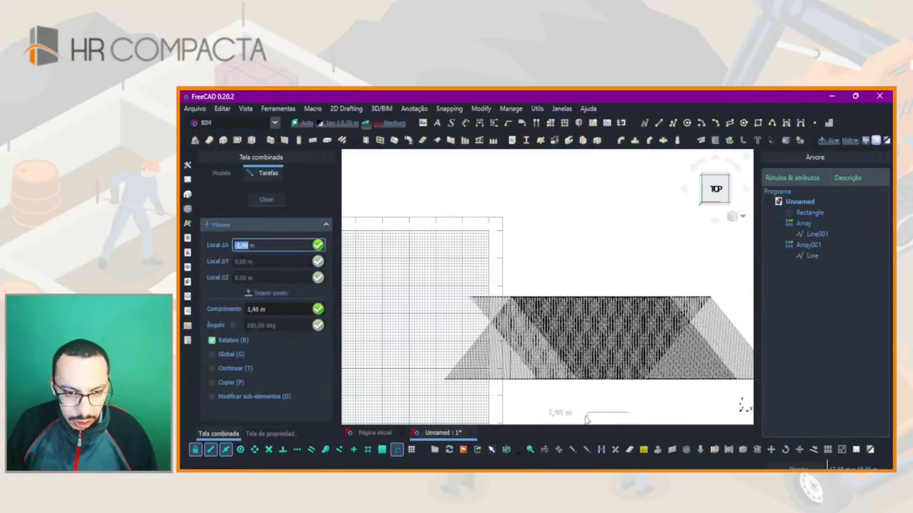
scroll(546, 419, "up", 2)
scroll(546, 419, "up", 1)
scroll(547, 417, "up", 1)
scroll(547, 414, "up", 1)
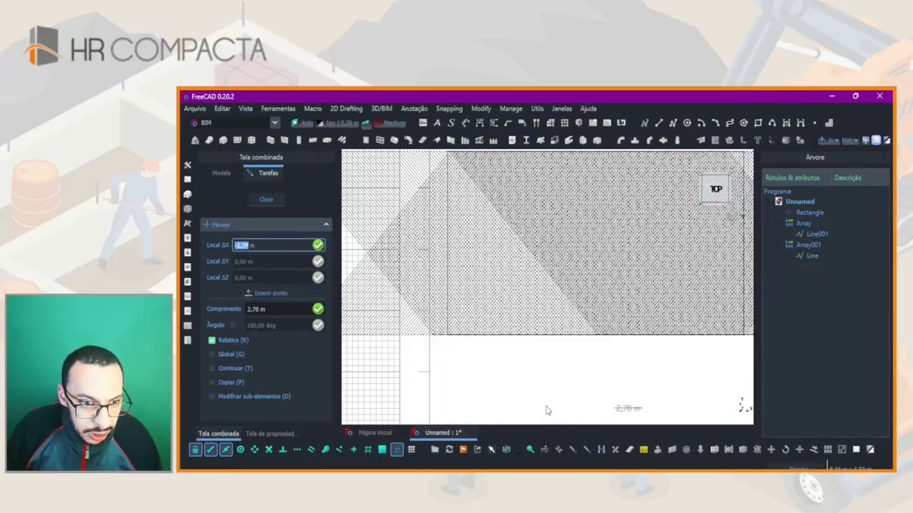
scroll(548, 408, "up", 1)
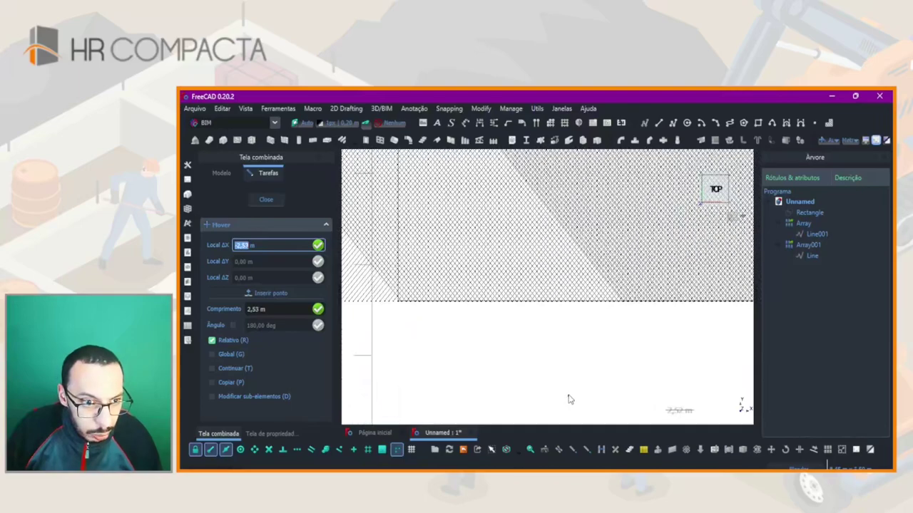
left_click(570, 399)
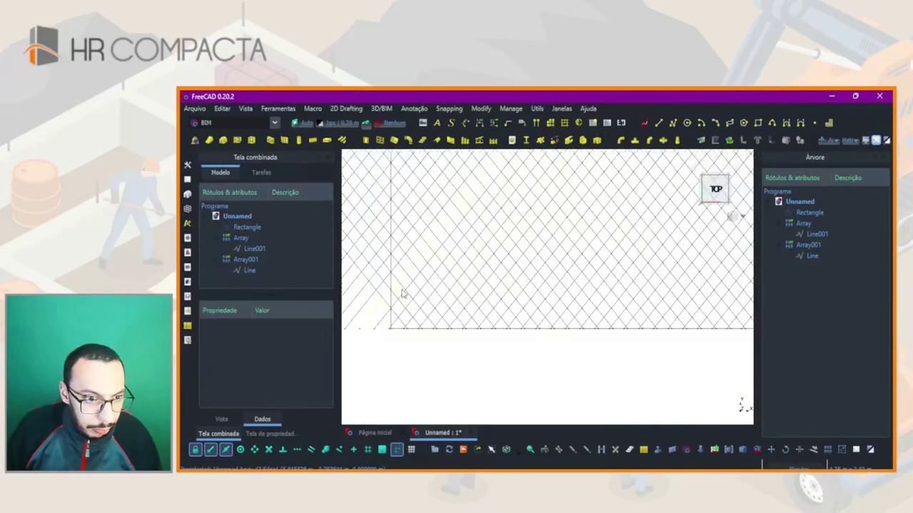
- Inspect the dense cross-hatch lattice at different zooms and select Array001
scroll(401, 292, "down", 1)
scroll(428, 257, "down", 1)
scroll(437, 240, "up", 1)
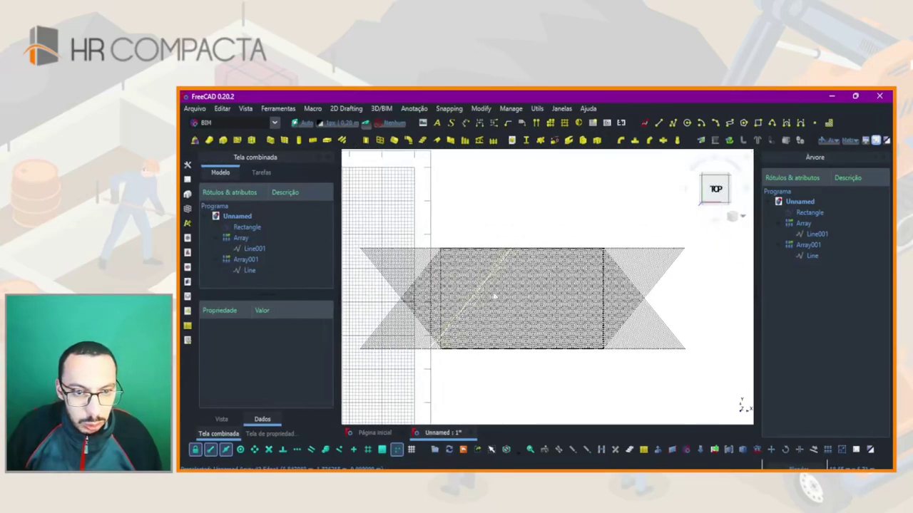
scroll(456, 257, "up", 2)
scroll(463, 271, "up", 1)
scroll(472, 282, "up", 1)
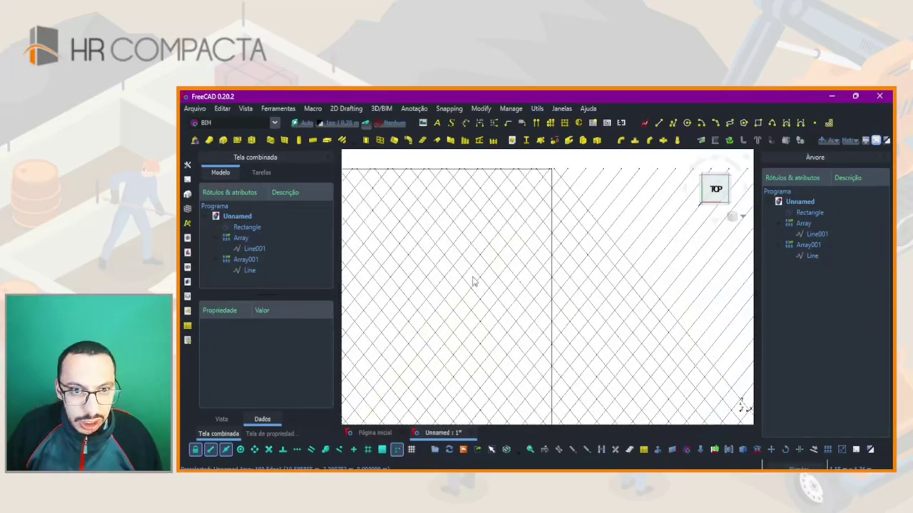
scroll(472, 281, "down", 1)
scroll(499, 278, "down", 1)
scroll(585, 271, "down", 1)
scroll(656, 266, "down", 1)
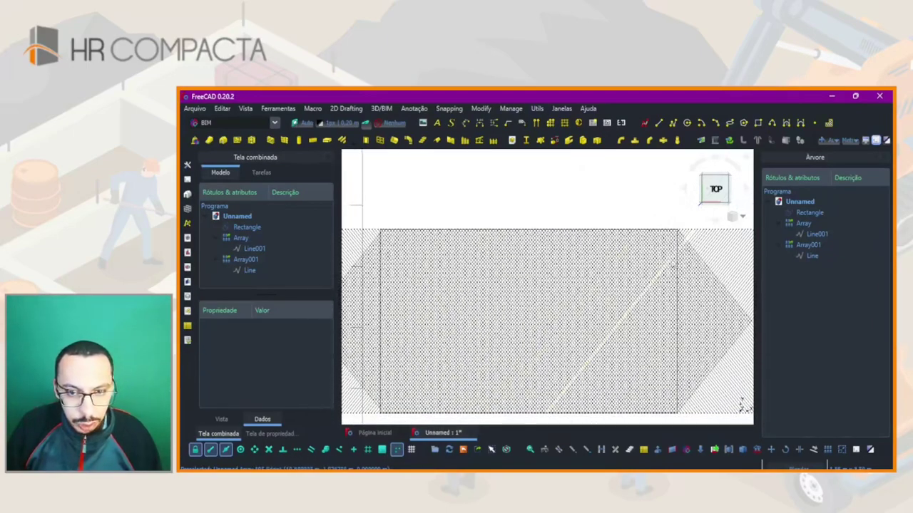
scroll(642, 270, "up", 1)
scroll(628, 299, "up", 1)
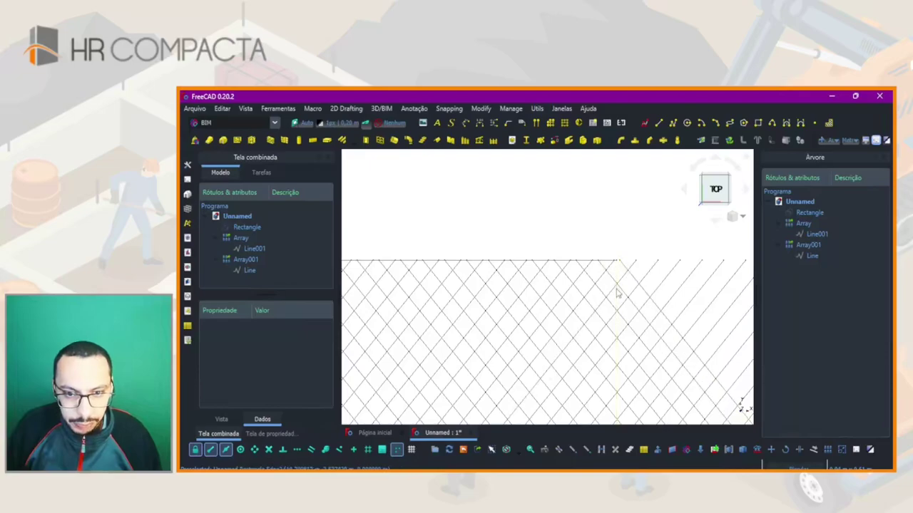
scroll(617, 292, "down", 1)
scroll(618, 292, "down", 1)
scroll(617, 292, "down", 2)
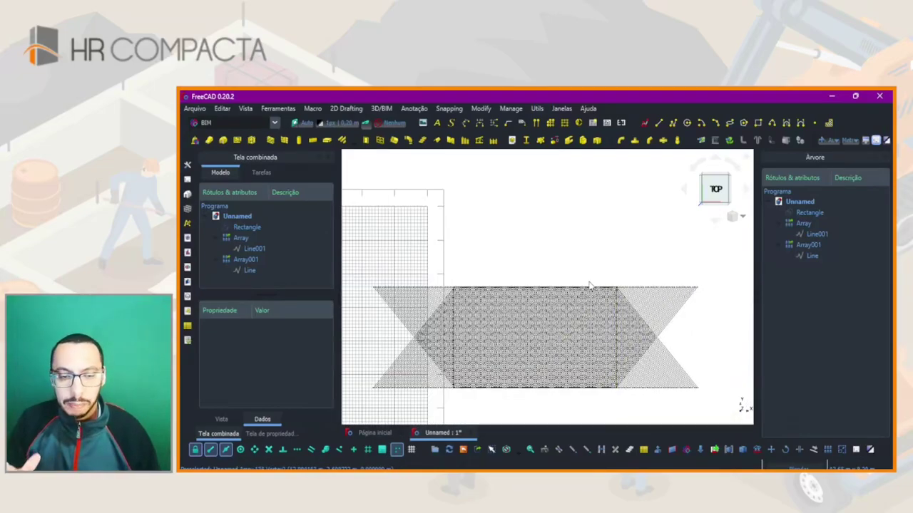
scroll(589, 286, "up", 3)
scroll(529, 201, "down", 1)
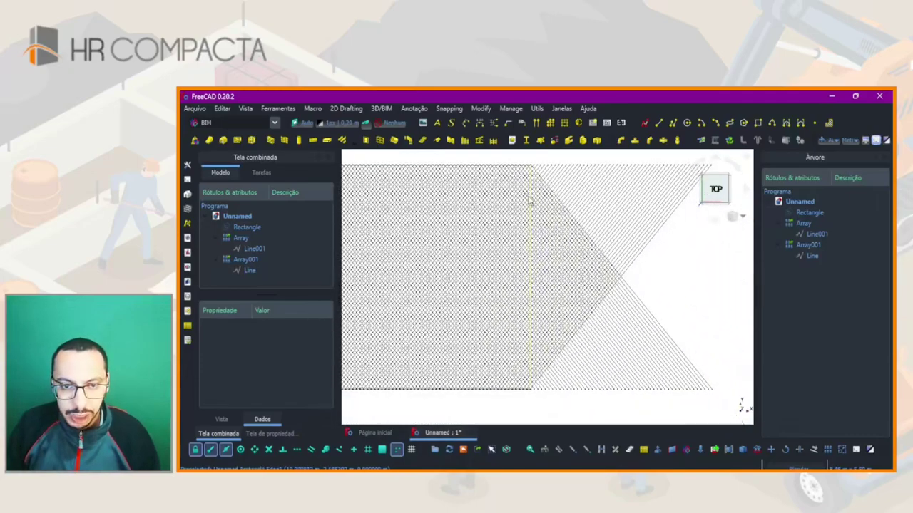
left_click(812, 245)
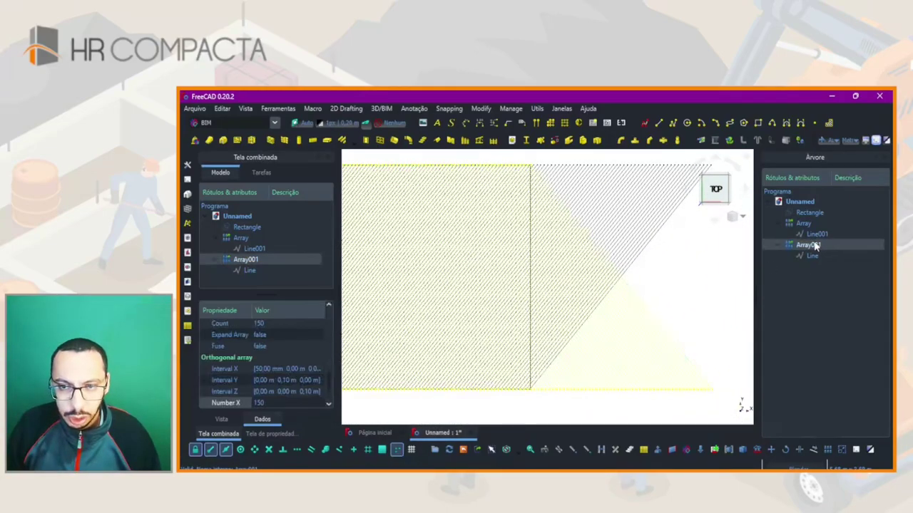
- Create simple copies of both Array001 and Array
left_click(743, 451)
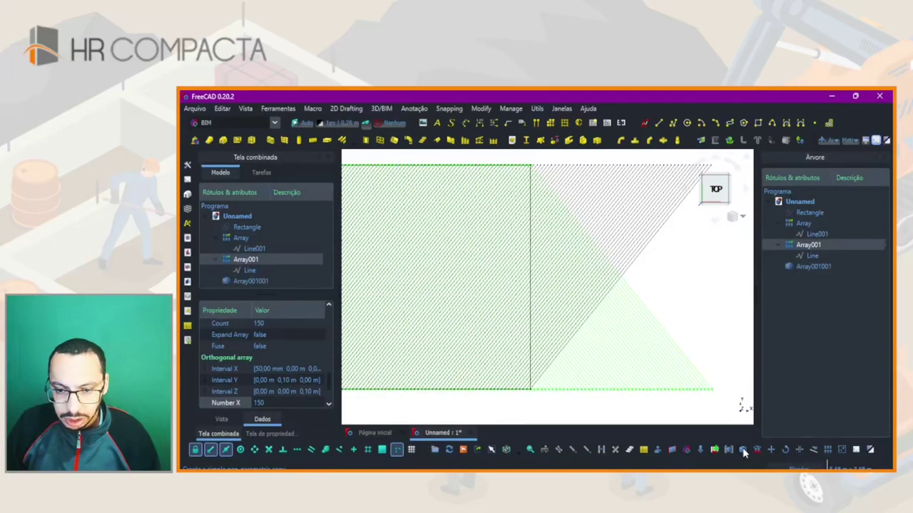
left_click(802, 224)
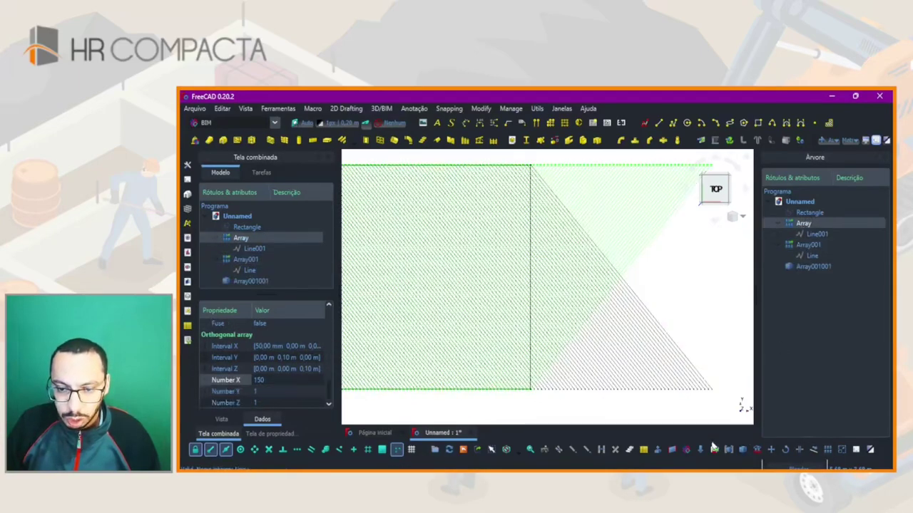
left_click(743, 451)
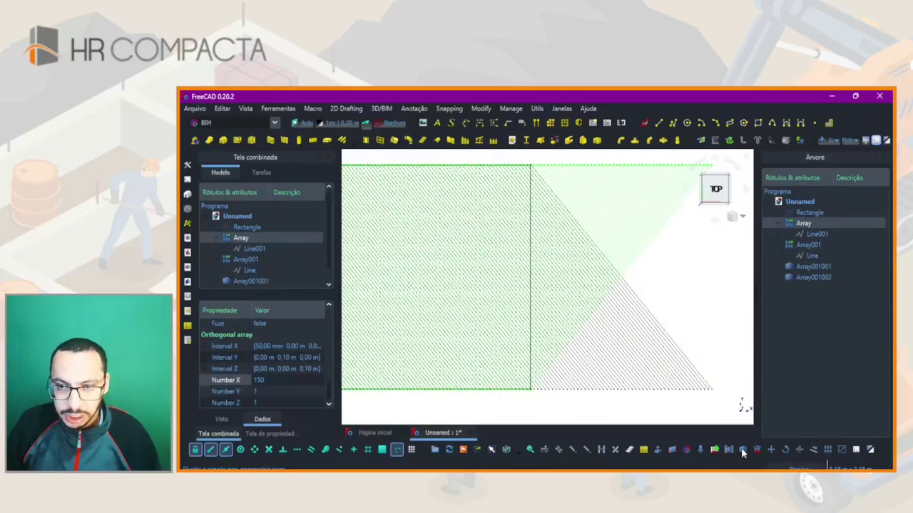
- Delete the original Array, Array001, Line and Line001 objects
left_click(810, 247)
left_click(801, 224, "ctrl")
key("Delete")
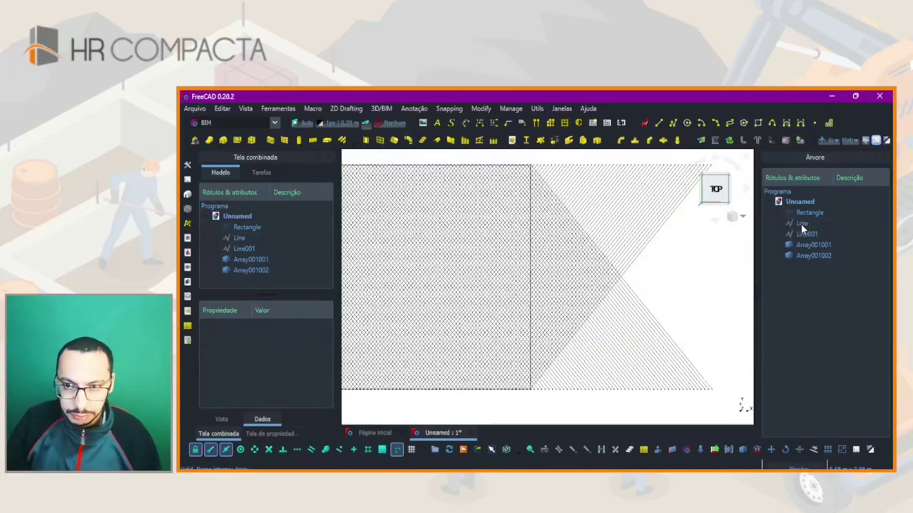
left_click(801, 224)
left_click(802, 231, "ctrl")
key("Delete")
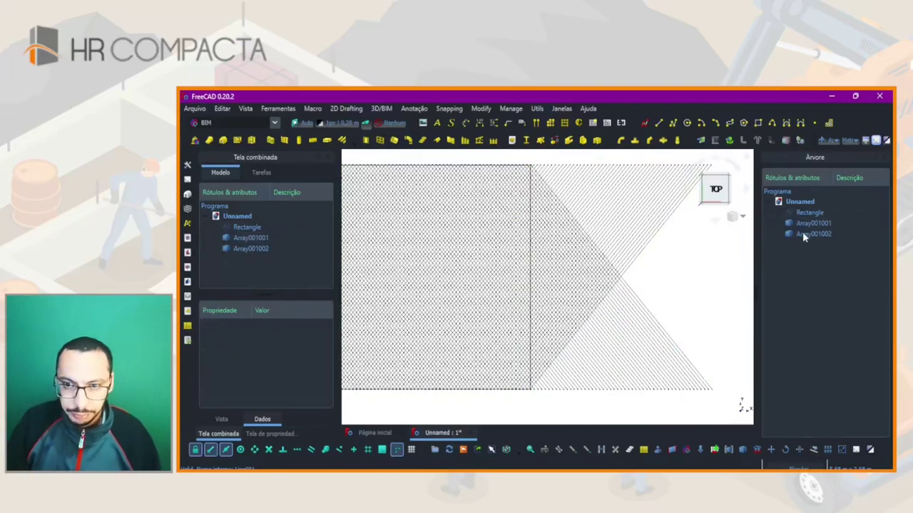
- Select the copy Array001001 on its own
left_click(803, 223)
left_click(798, 235, "ctrl")
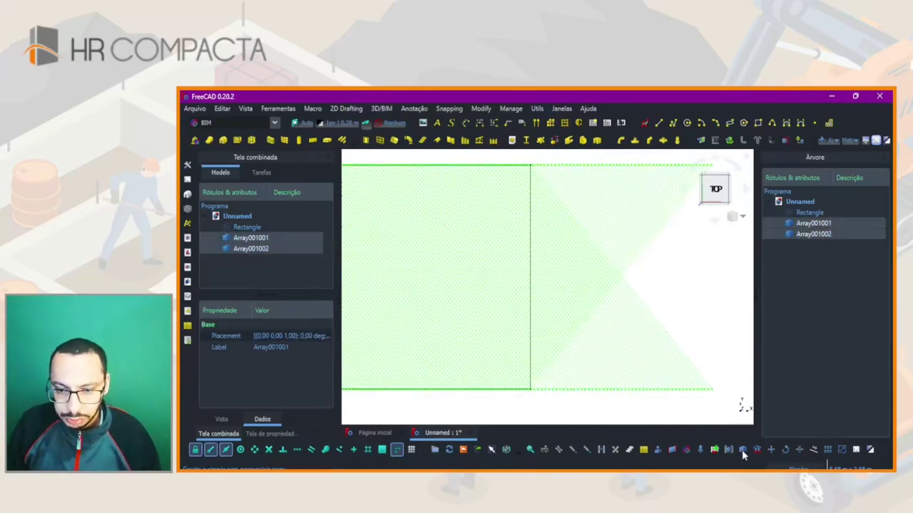
left_click(837, 267)
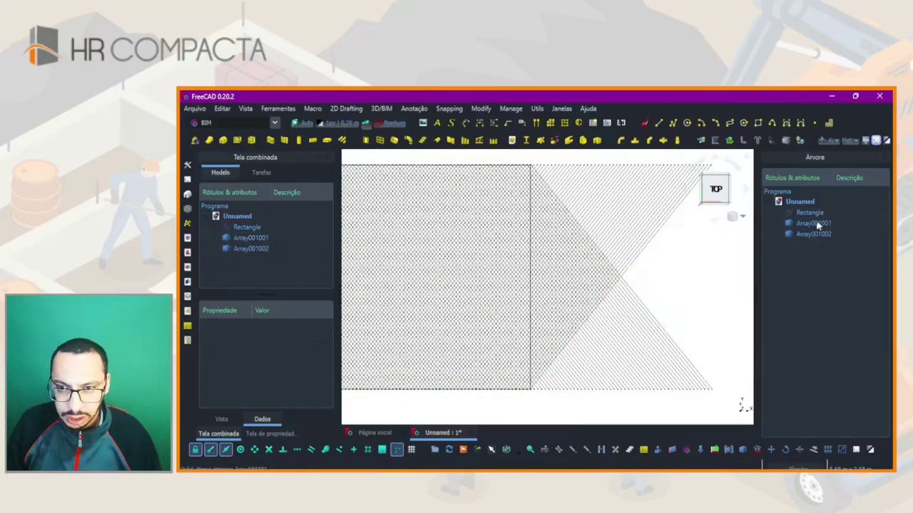
left_click(816, 223)
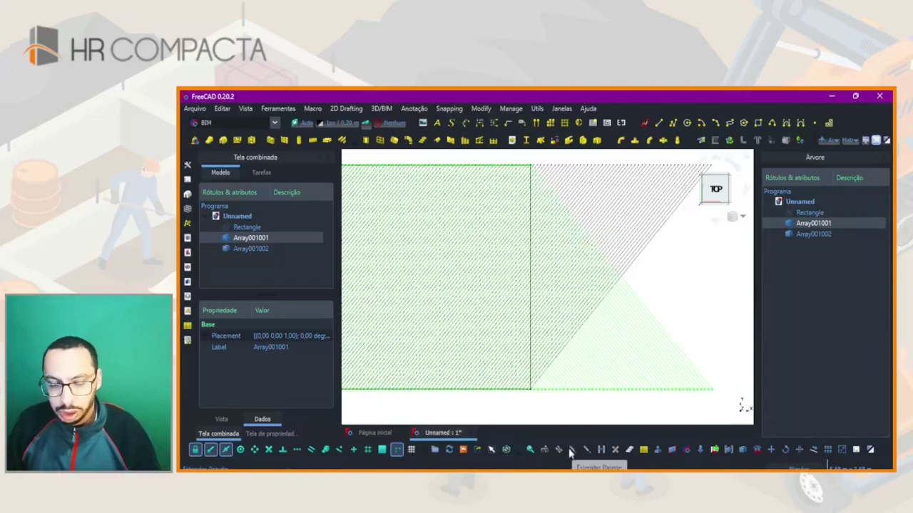
- Downgrade Array001001 into separate Edge pieces and inspect Edge137 and Edge136
left_click(700, 451)
scroll(778, 350, "down", 20)
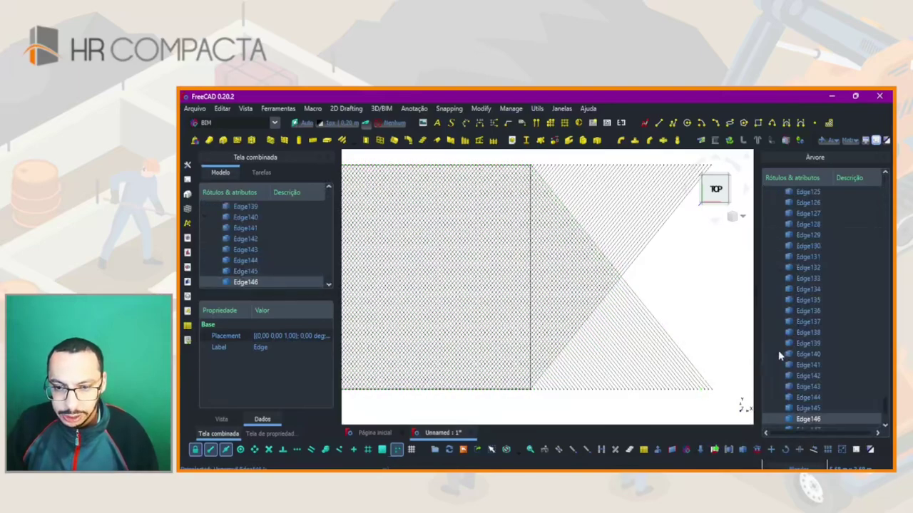
left_click(808, 321)
left_click(636, 357)
scroll(601, 316, "up", 2)
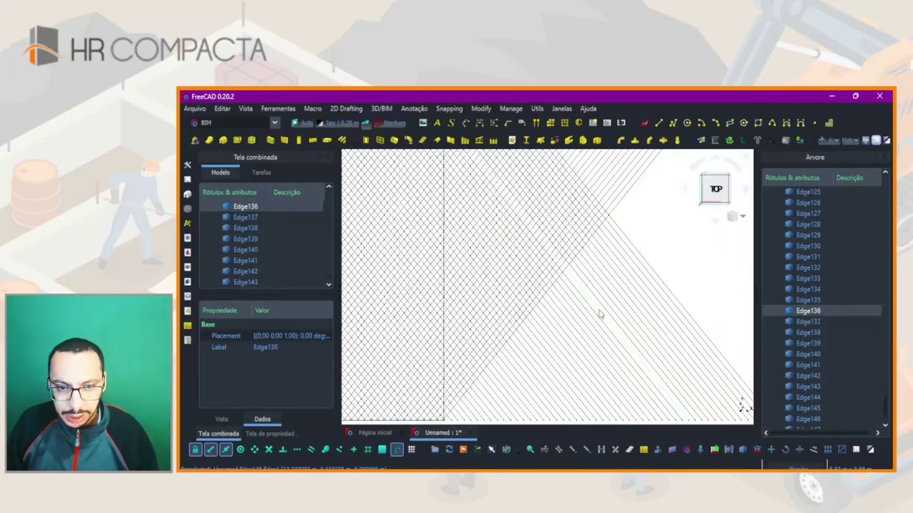
scroll(599, 314, "down", 3)
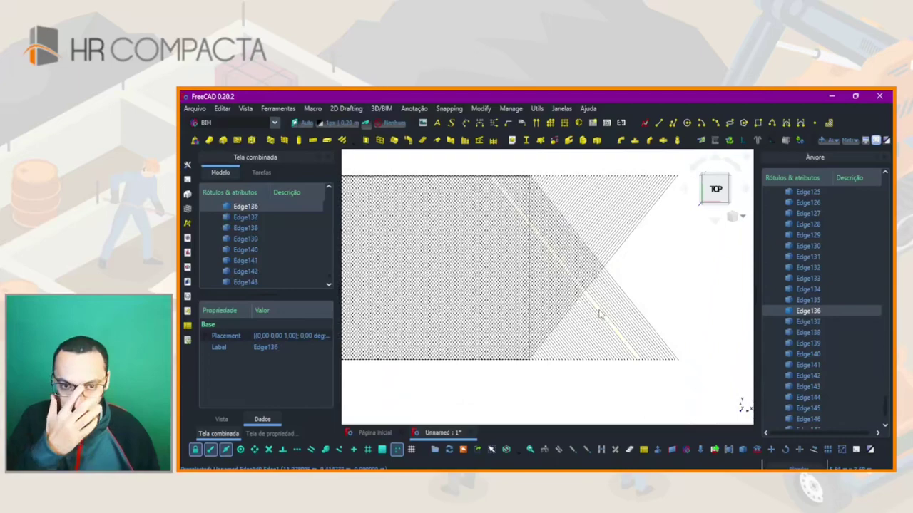
scroll(833, 289, "up", 5)
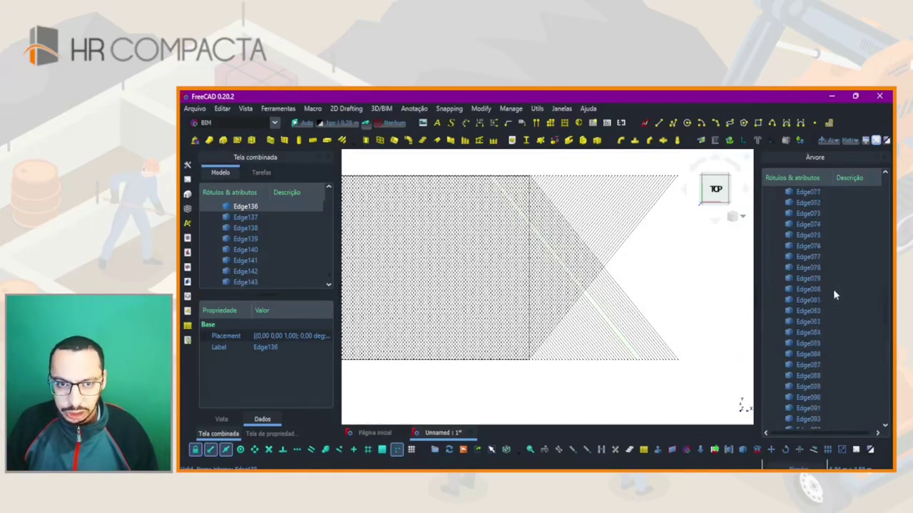
scroll(833, 288, "up", 5)
scroll(835, 295, "up", 20)
- Select Array001002, pan toward the panel's end and select the first Edge piece
left_click(813, 223)
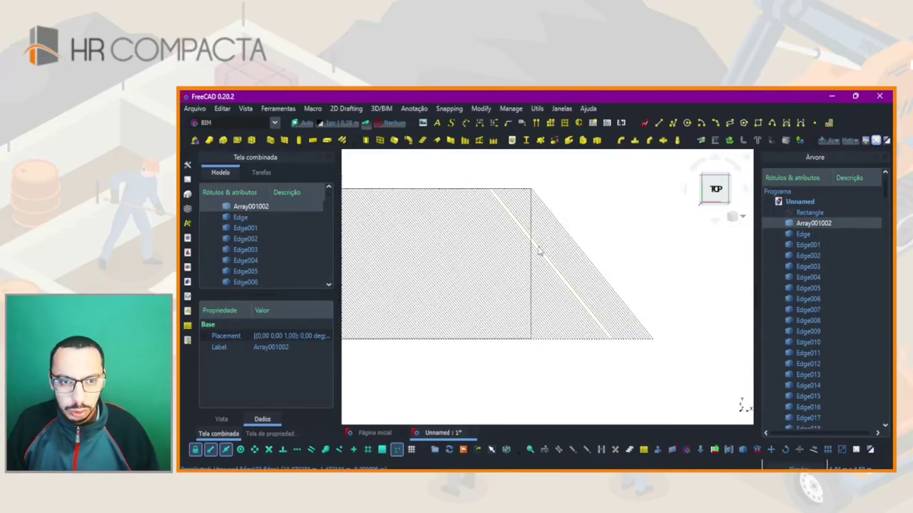
mouse_move(539, 251)
middle_mouse_down()
mouse_move(429, 227)
mouse_move(442, 235)
middle_mouse_up()
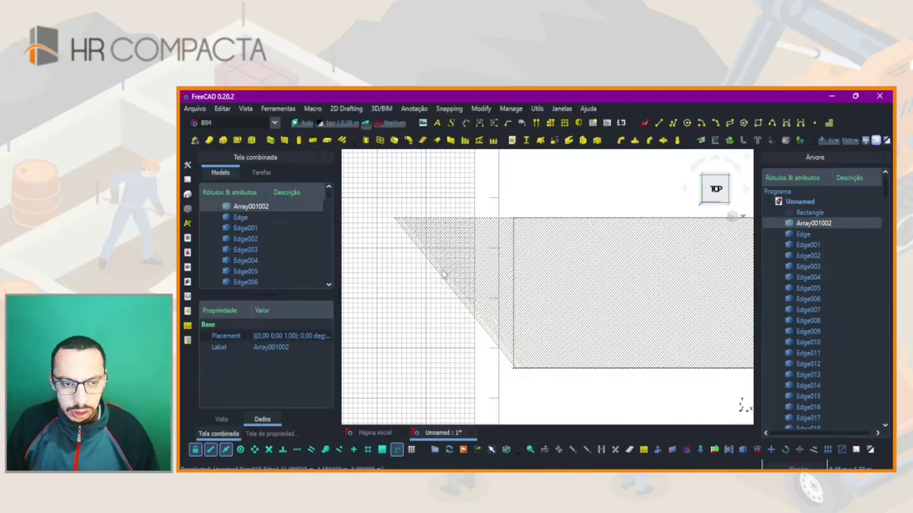
left_click(516, 392)
scroll(515, 377, "up", 1)
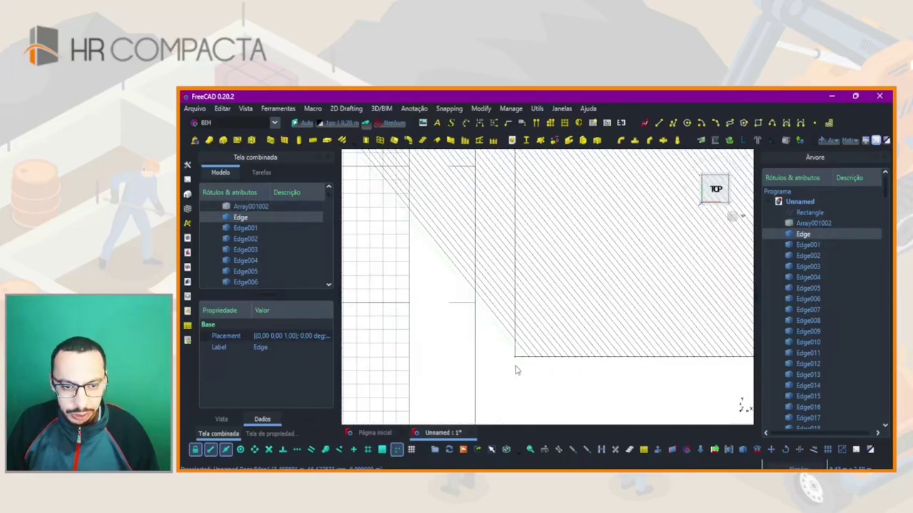
scroll(515, 368, "up", 1)
scroll(528, 336, "up", 1)
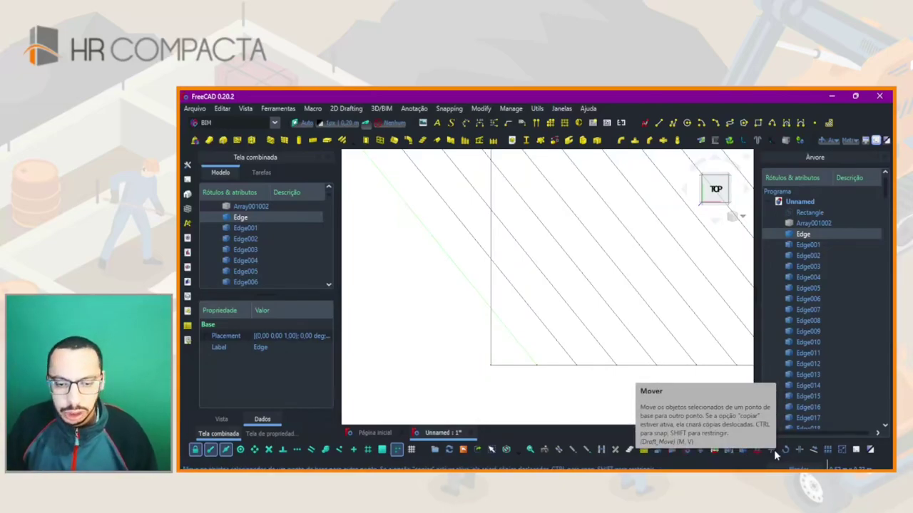
- Bring up the toolbar context menu listing toolbars and panels
right_click(699, 116)
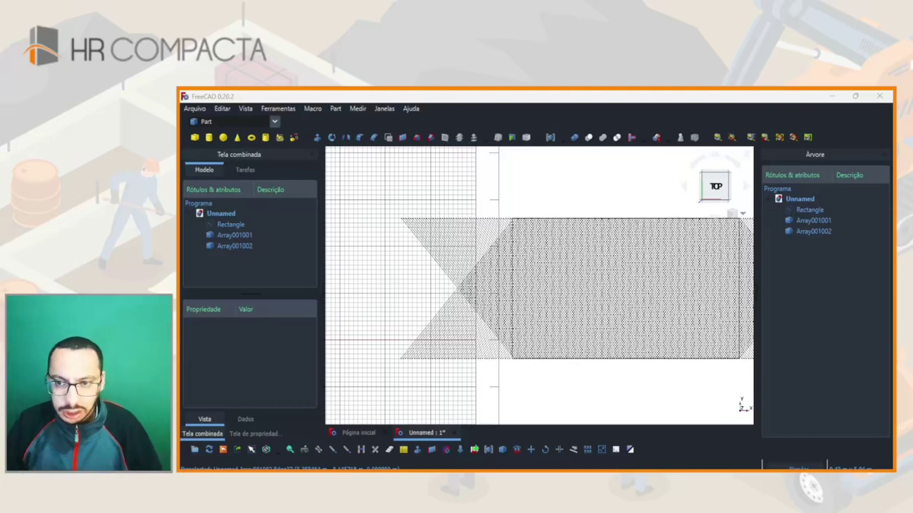
- Hide Array001002 with Space and reselect Array001001
left_click(799, 222)
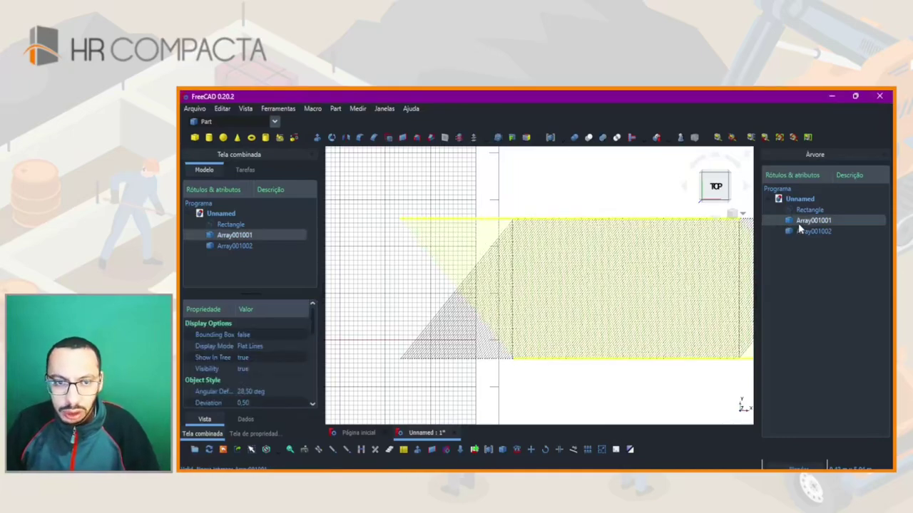
left_click(803, 231)
key("space")
scroll(531, 361, "up", 3)
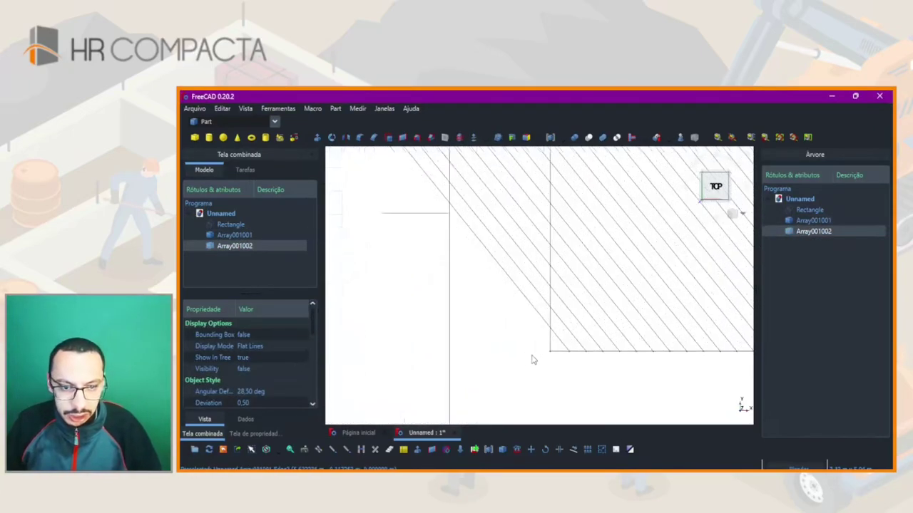
left_click(524, 333)
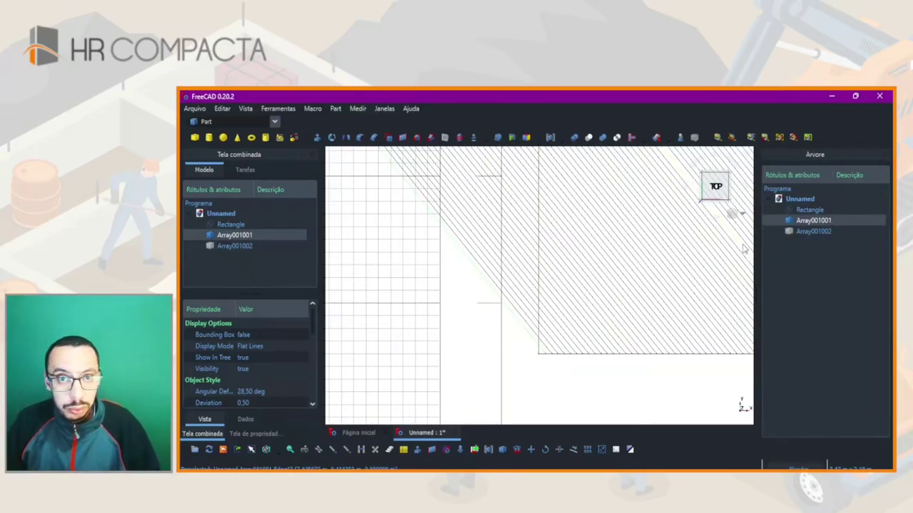
left_click(580, 383)
left_click(798, 223)
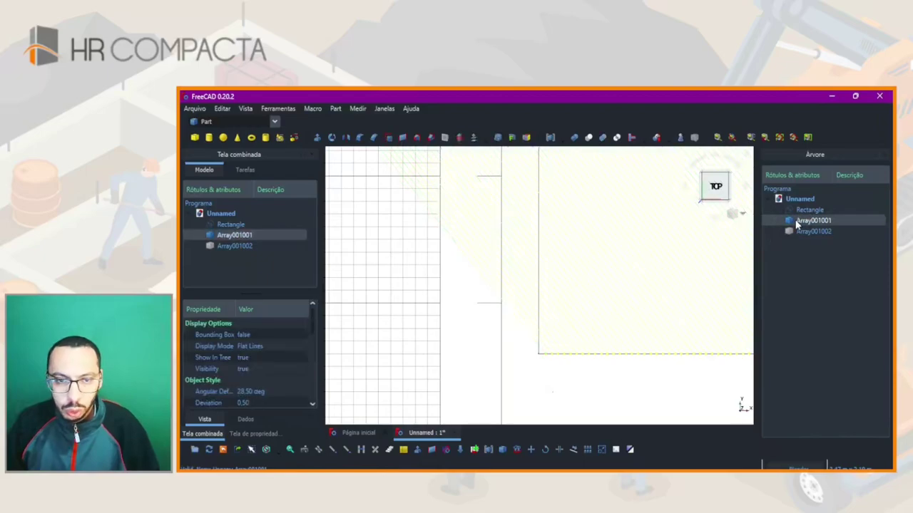
- Select the rectangle and browse the workbench list
left_click(807, 210)
scroll(570, 330, "down", 2)
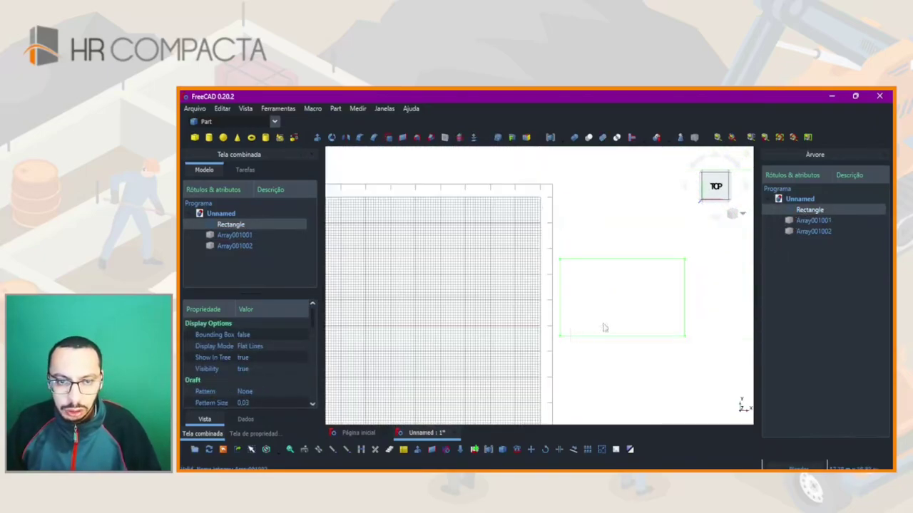
left_click(613, 373)
left_click(226, 122)
- In the BIM workbench, draw a line along the rectangle's left edge
left_click(209, 151)
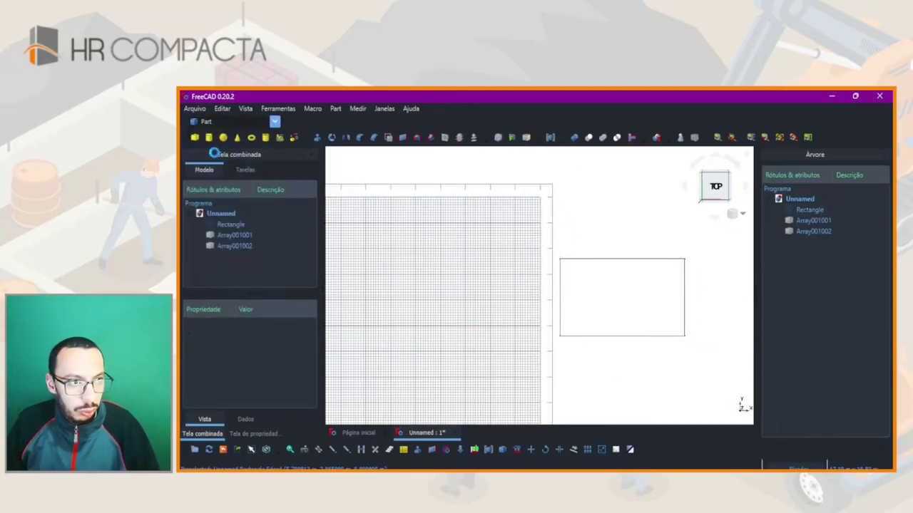
left_click(659, 123)
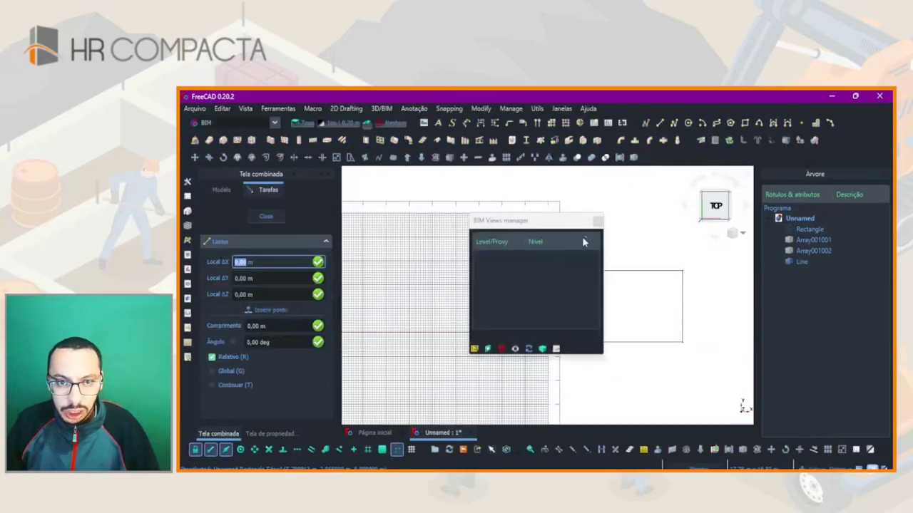
left_click(597, 223)
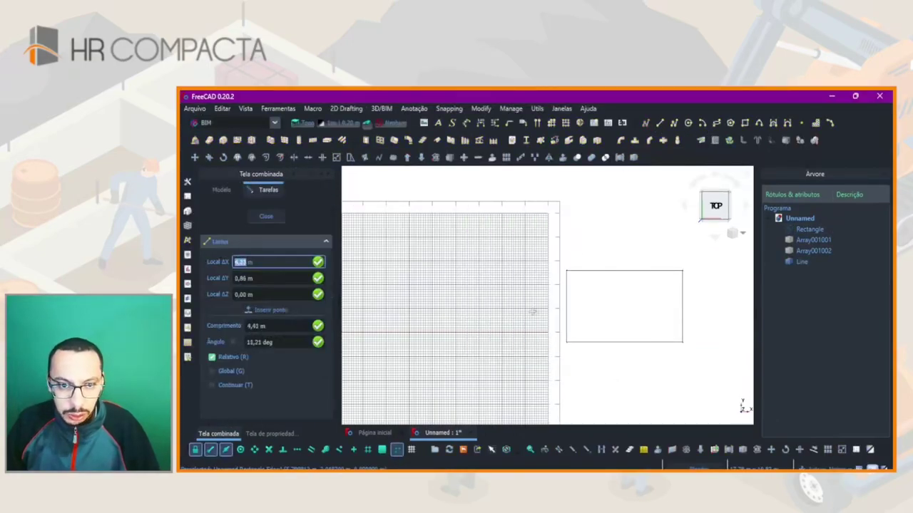
left_click(570, 321)
left_click(575, 283)
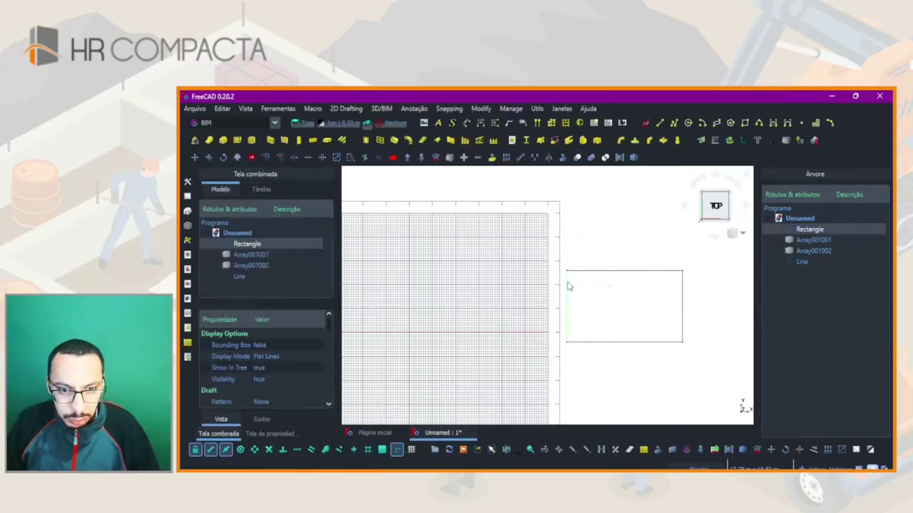
- Orbit to an oblique view and select the new Line
scroll(568, 286, "up", 3)
middle_click_drag(569, 287, 584, 308)
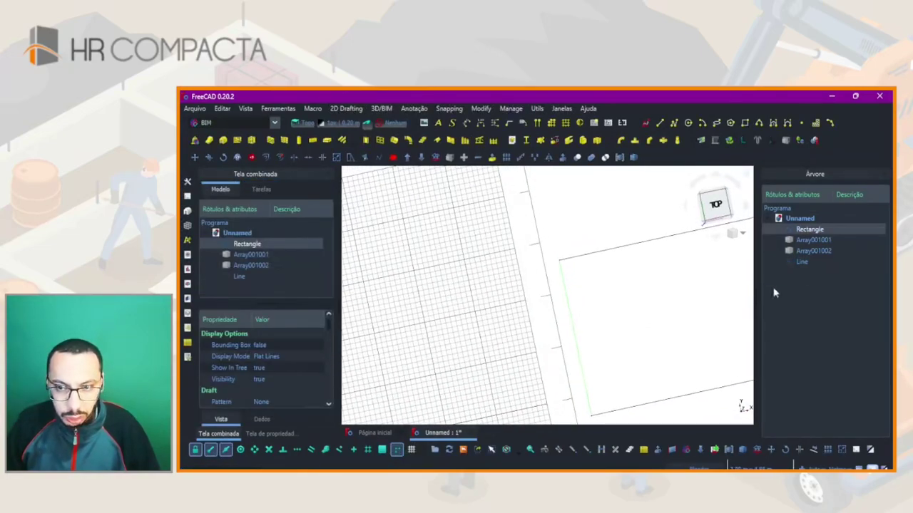
left_click(801, 261)
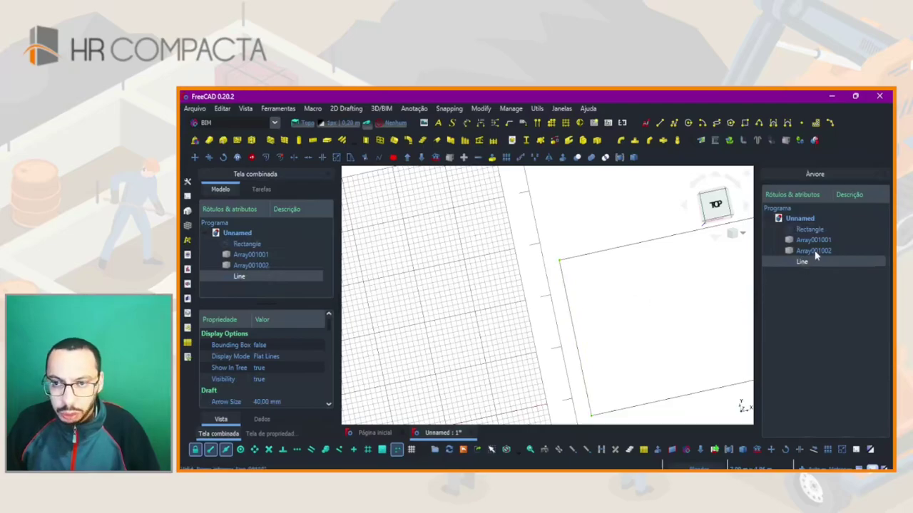
left_click(804, 229)
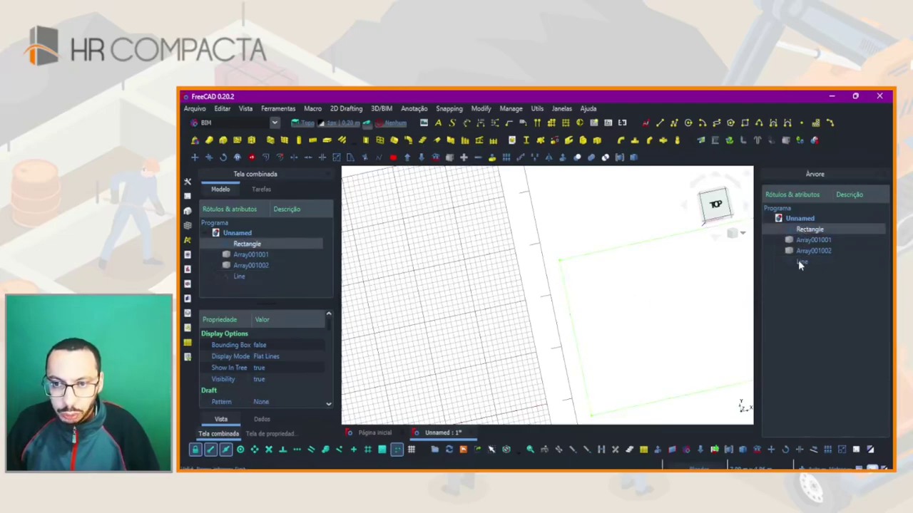
left_click(800, 262)
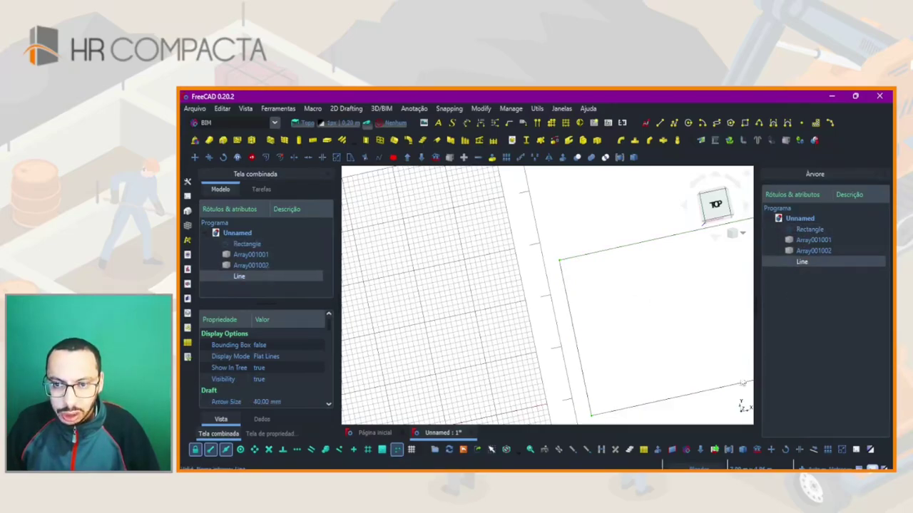
- Extrude the Line and set the Line's placement z to 5 mm
left_click(658, 451)
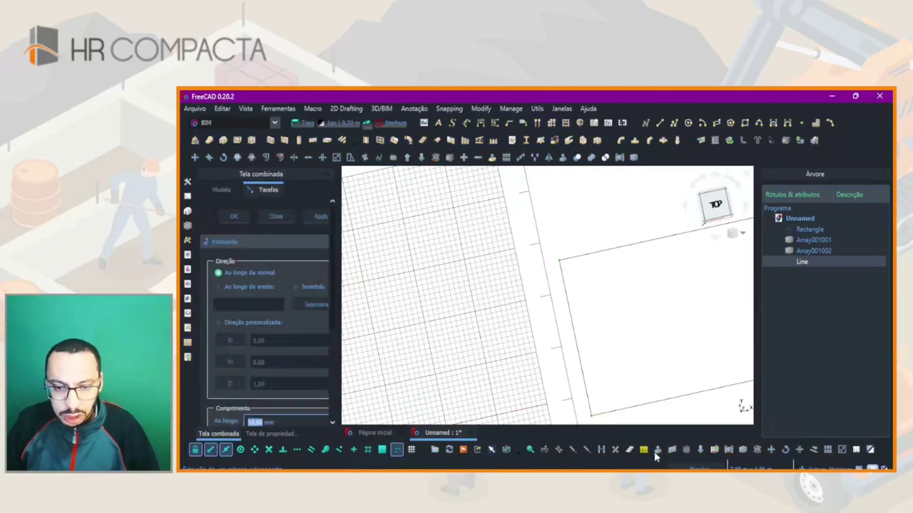
left_click(236, 215)
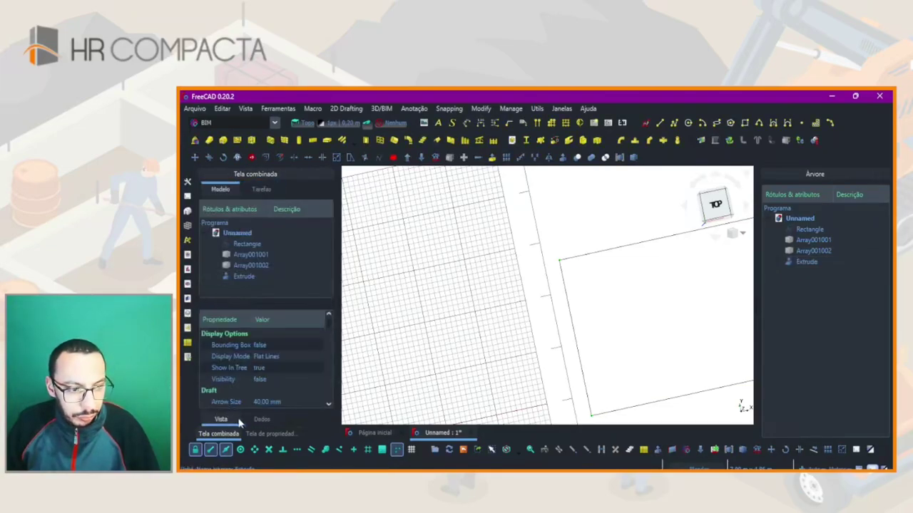
left_click(261, 419)
left_click(269, 433)
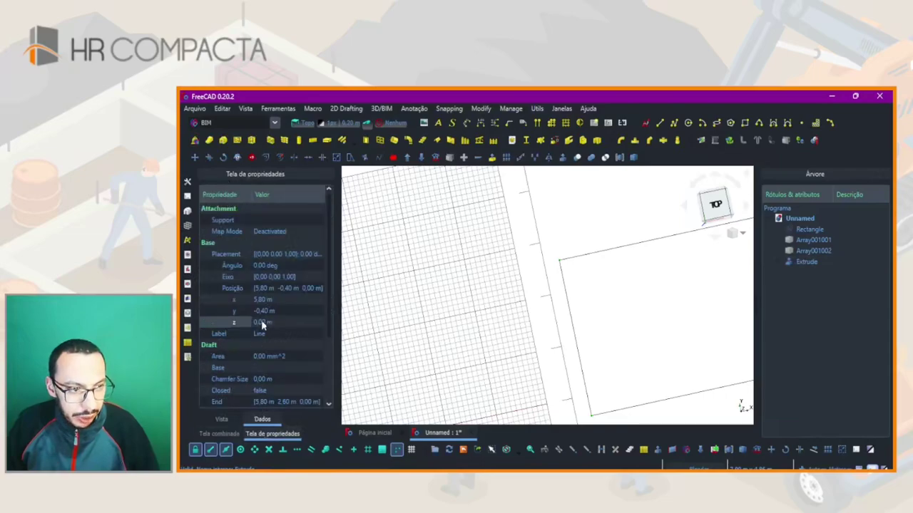
left_click(262, 325)
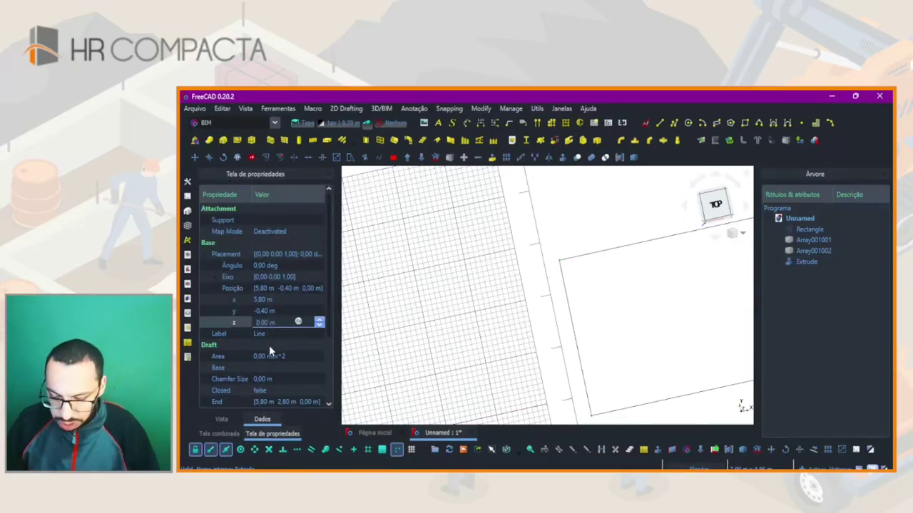
type("5")
key("Return")
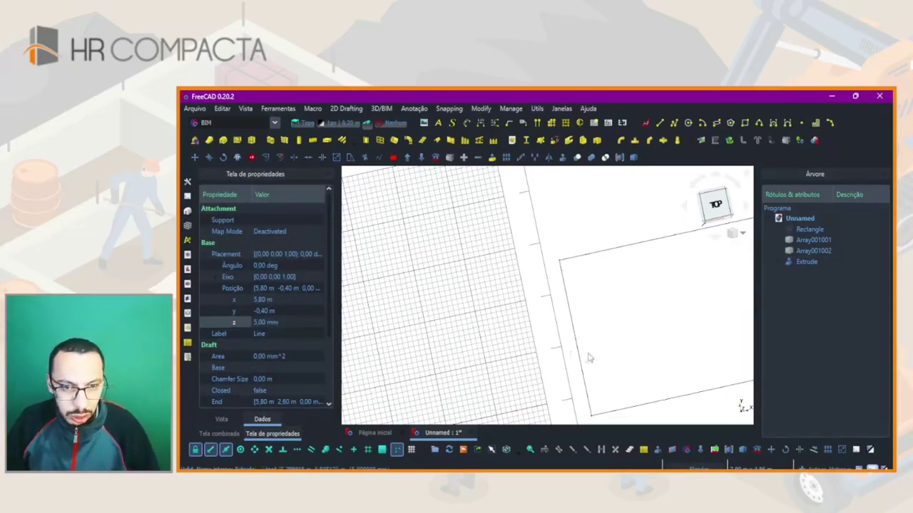
- Set the Extrude's placement z to -10 mm
mouse_move(592, 357)
middle_mouse_down()
mouse_move(663, 288)
mouse_move(601, 327)
middle_mouse_up()
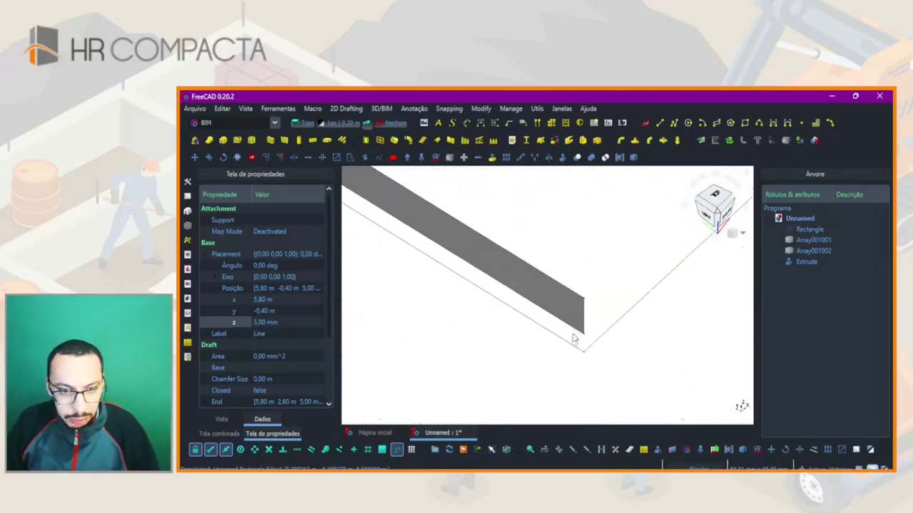
left_click(535, 314)
double_click(265, 288)
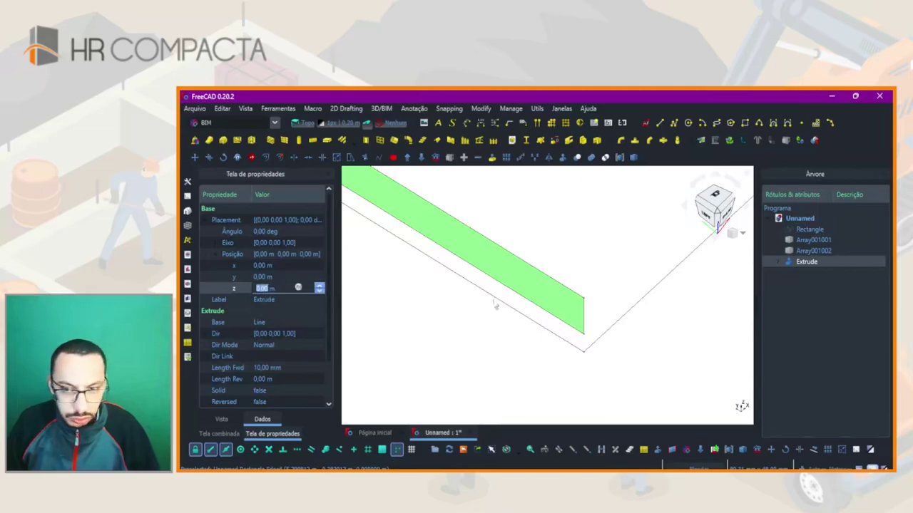
type("-10")
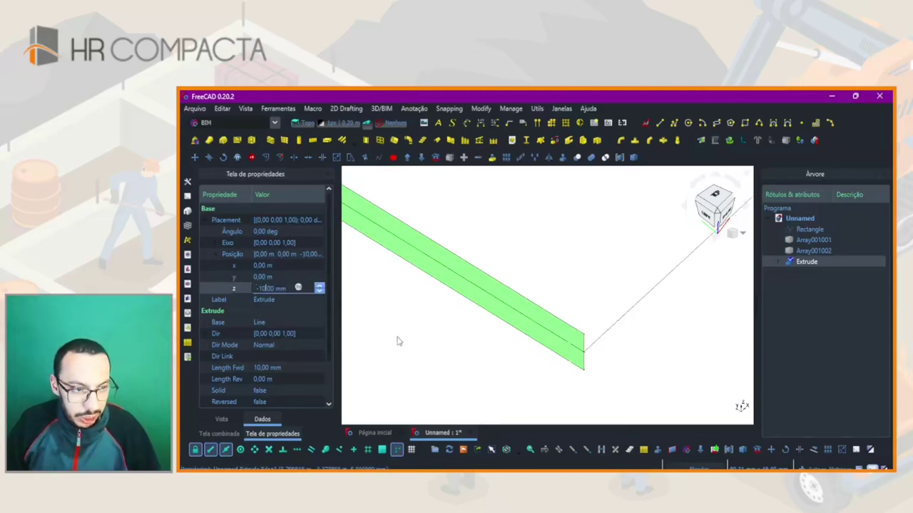
left_click(459, 357)
left_click(583, 363)
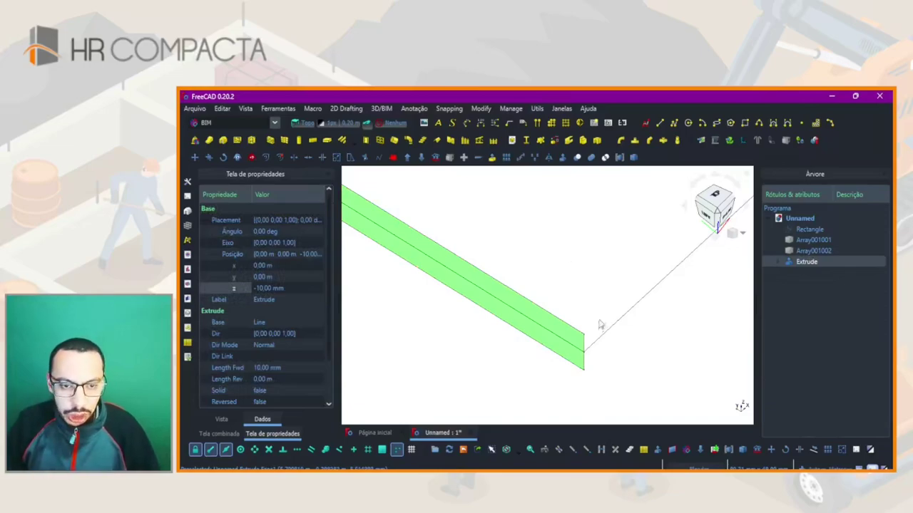
mouse_move(566, 342)
middle_mouse_down()
mouse_move(587, 289)
mouse_move(591, 326)
mouse_move(494, 336)
mouse_move(534, 344)
middle_mouse_up()
- Select the Array001001 strips and view the panel from the top
left_click(827, 241)
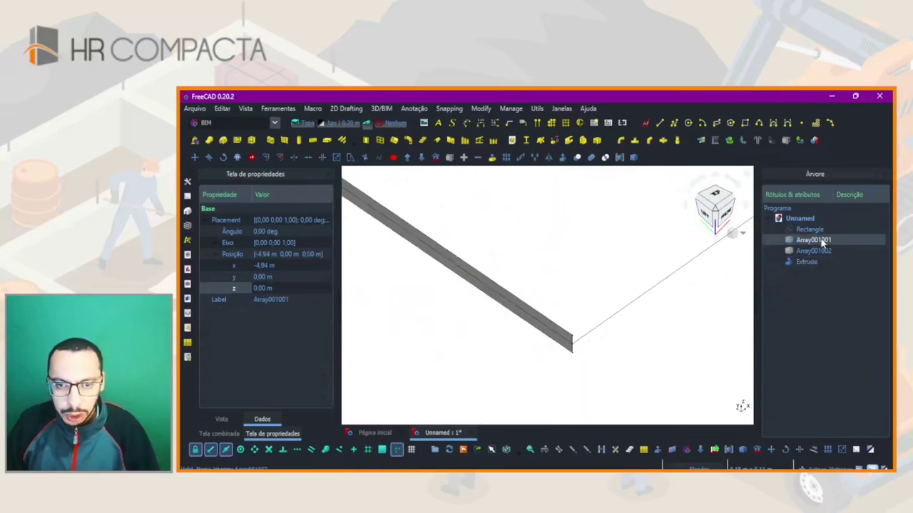
scroll(614, 312, "down", 2)
scroll(609, 310, "down", 2)
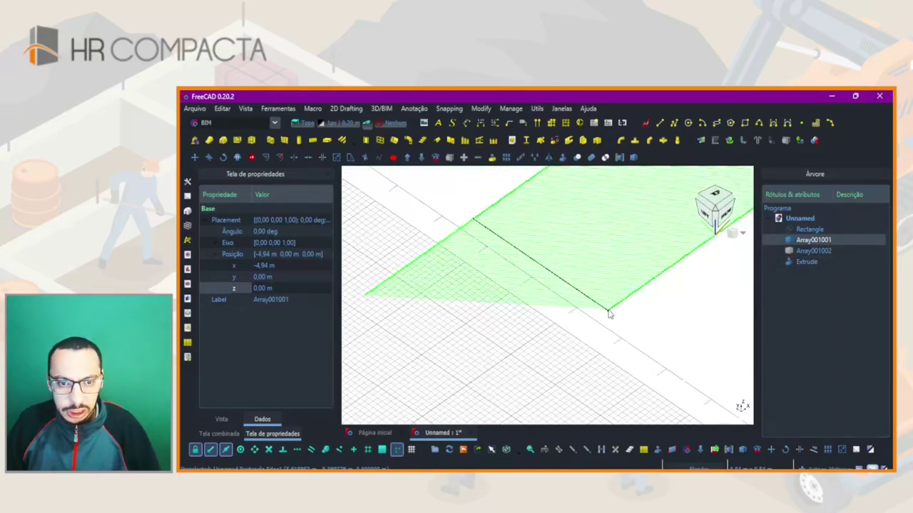
scroll(606, 309, "down", 1)
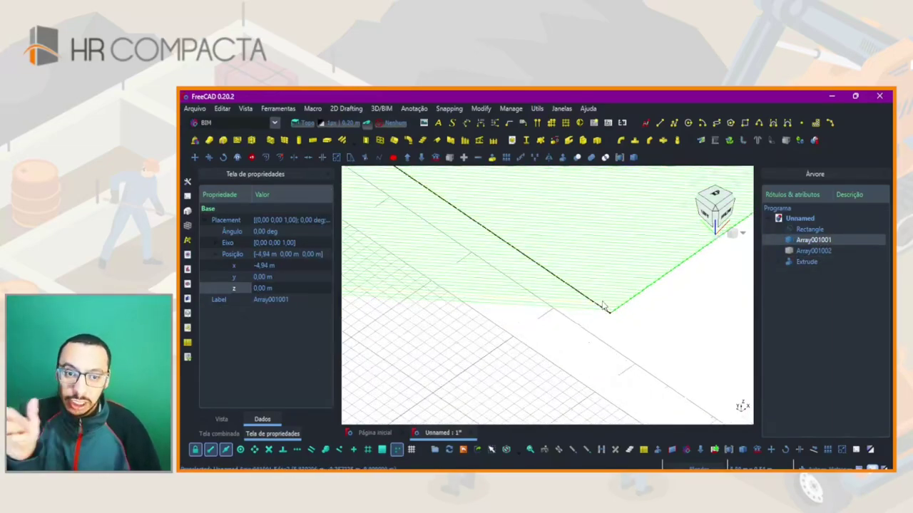
left_click(715, 202)
scroll(555, 217, "up", 1)
scroll(560, 230, "up", 1)
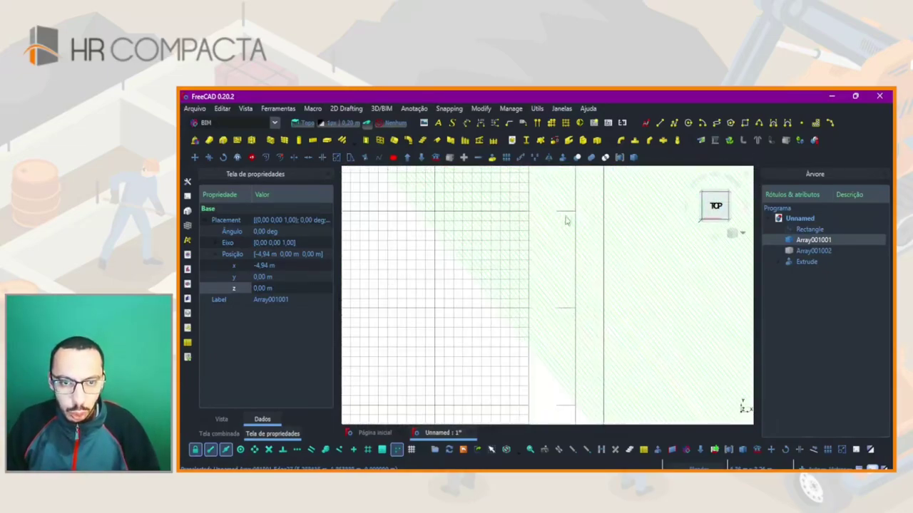
scroll(564, 220, "up", 1)
scroll(575, 240, "up", 1)
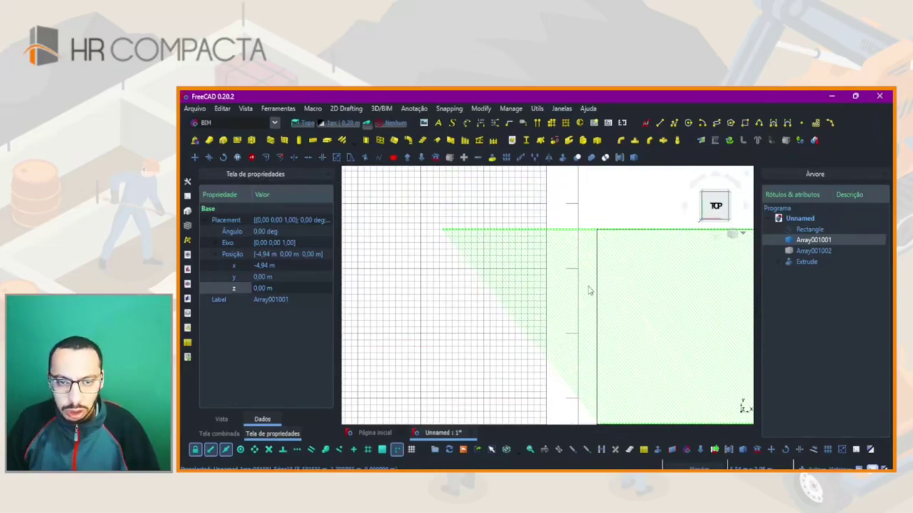
middle_click_drag(589, 291, 456, 253)
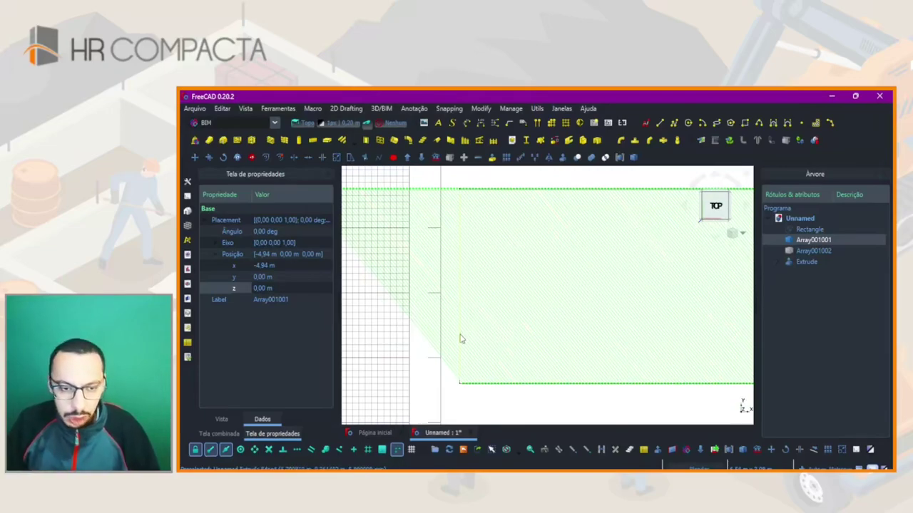
mouse_move(462, 348)
middle_mouse_down()
mouse_move(537, 296)
mouse_move(580, 312)
middle_mouse_up()
left_click(275, 123)
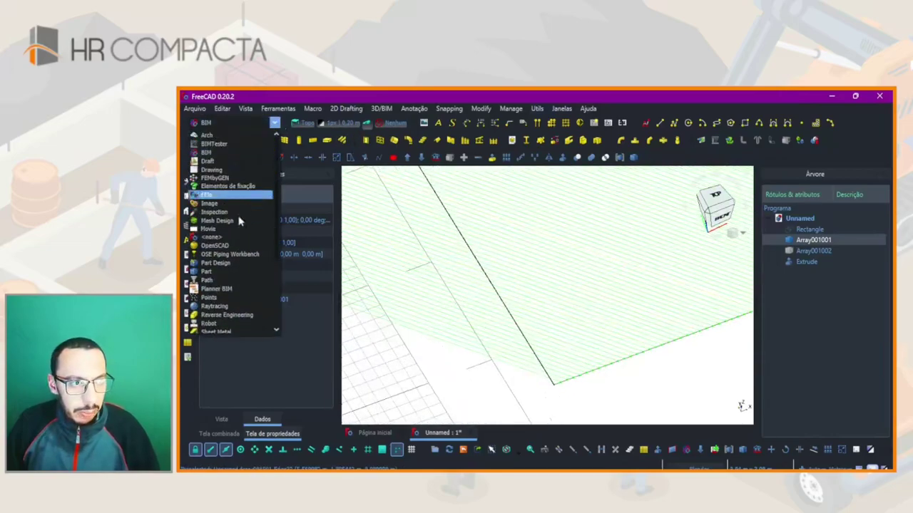
left_click(228, 277)
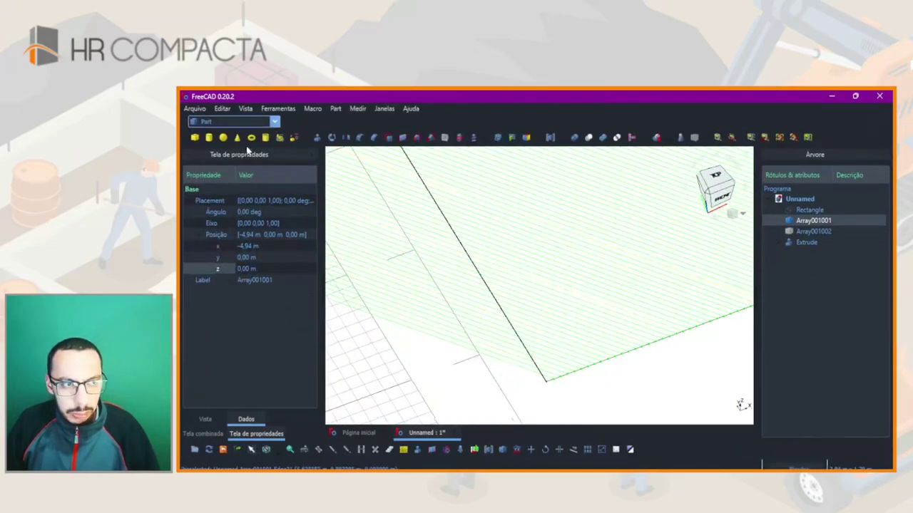
middle_click_drag(627, 350, 663, 326)
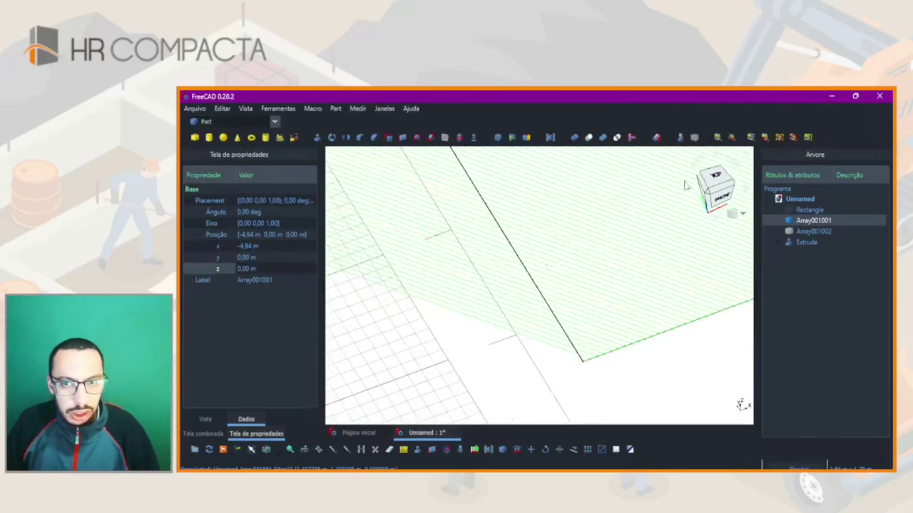
mouse_move(561, 358)
middle_mouse_down()
mouse_move(582, 352)
mouse_move(602, 365)
mouse_move(575, 367)
middle_mouse_up()
left_click(561, 393)
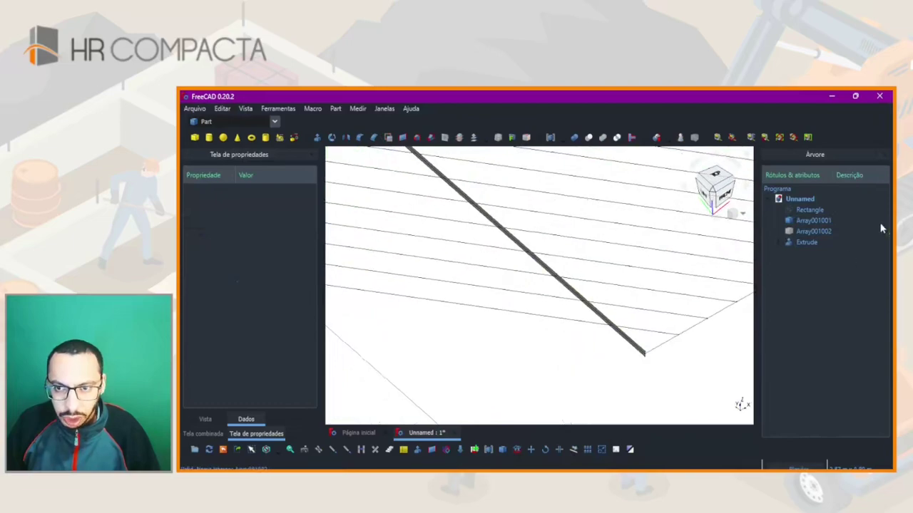
left_click(826, 222)
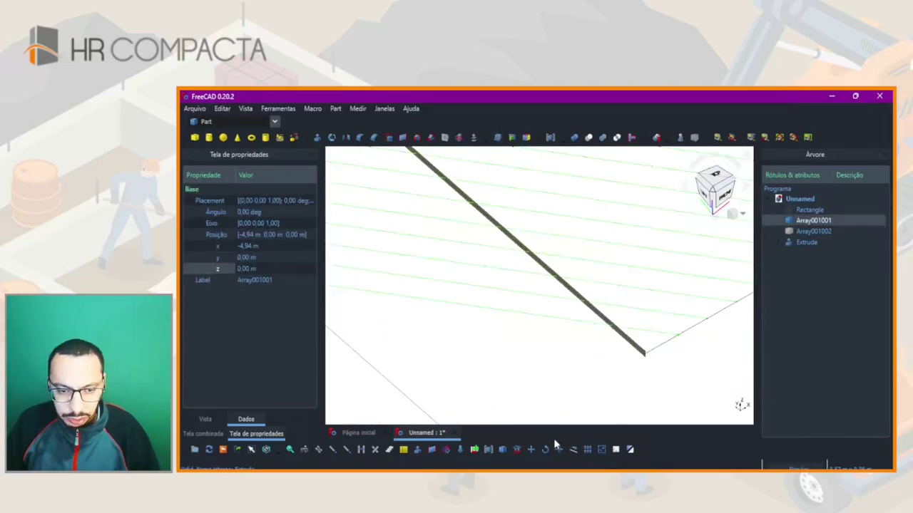
left_click(462, 450)
left_click(806, 232)
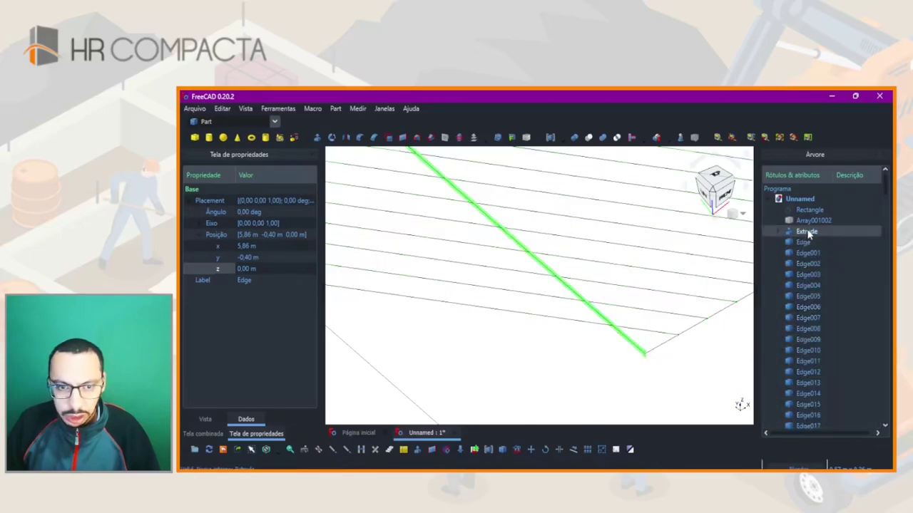
scroll(592, 363, "up", 3)
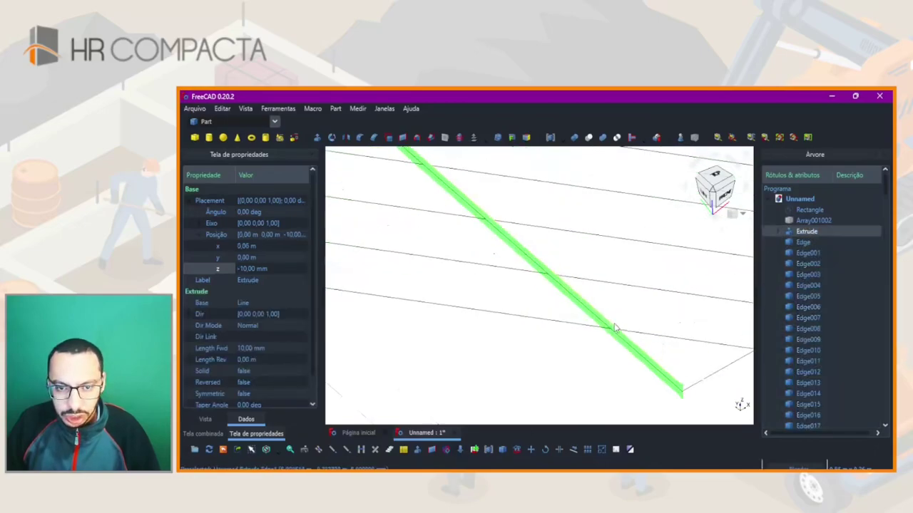
scroll(583, 373, "up", 2)
left_click(571, 332)
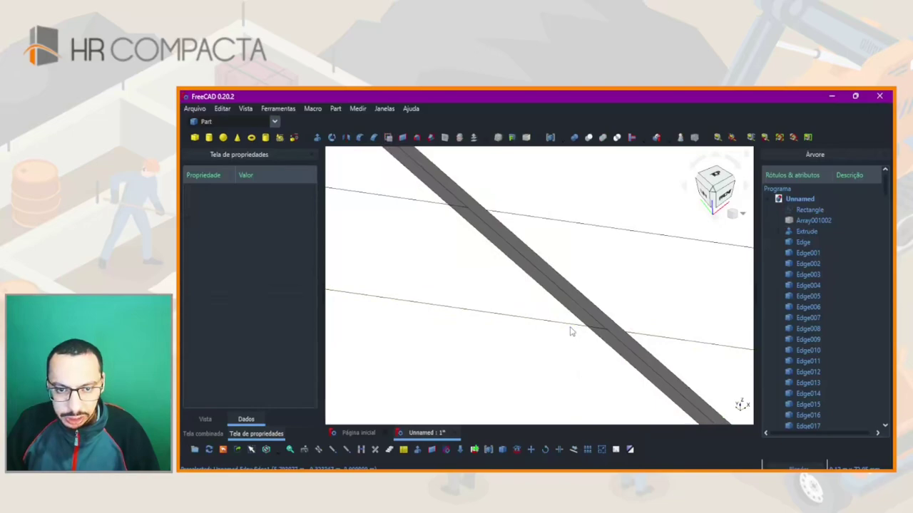
left_click(571, 332)
- Slice the extruded strip apart at the selected edge as a trial
left_click(596, 315, "ctrl")
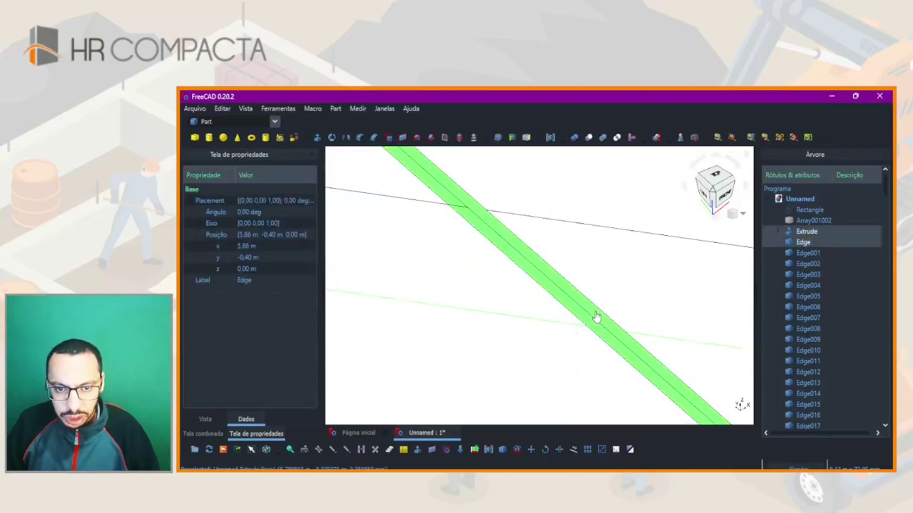
left_click(669, 140)
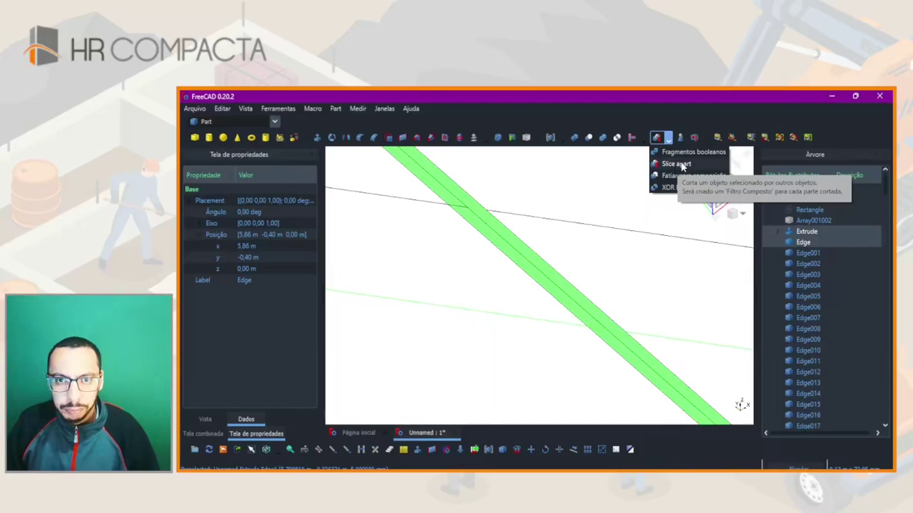
left_click(677, 164)
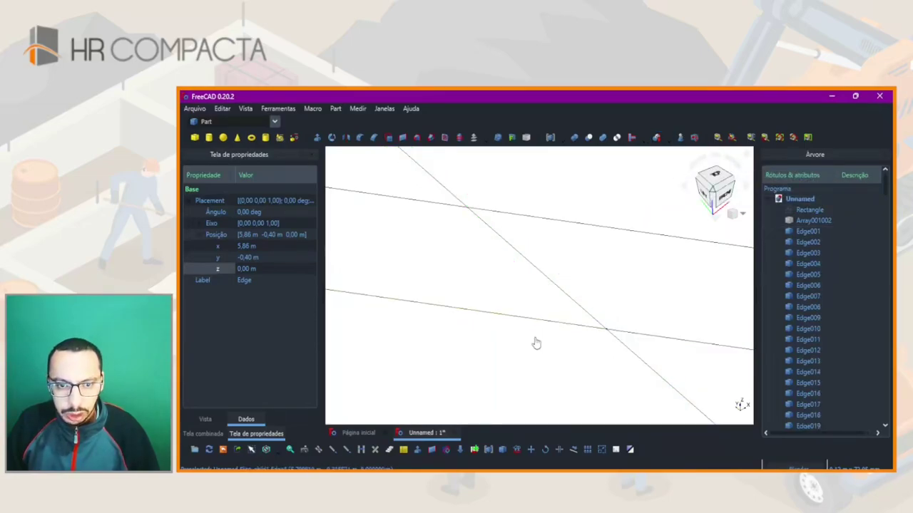
- Inspect the resulting Slice.1 and Slice.0 pieces, Array001002 and Edge001's properties
left_click(589, 332)
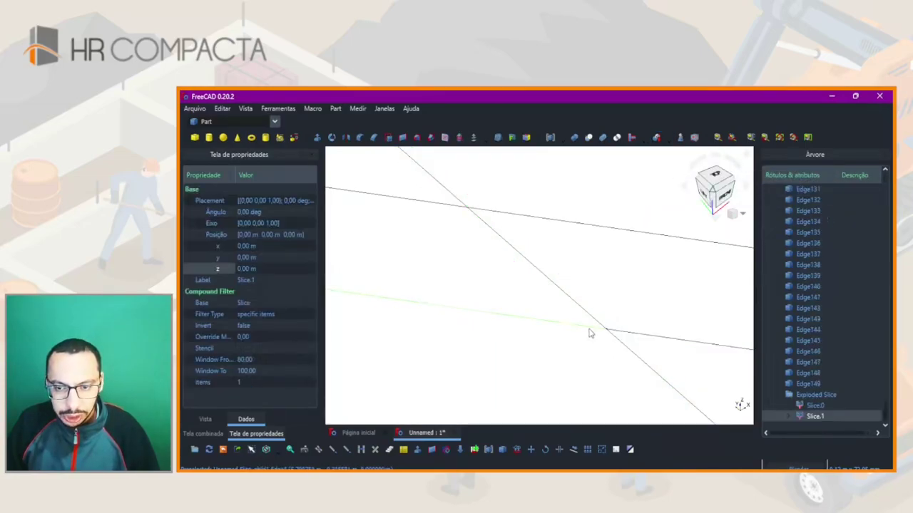
scroll(589, 333, "down", 2)
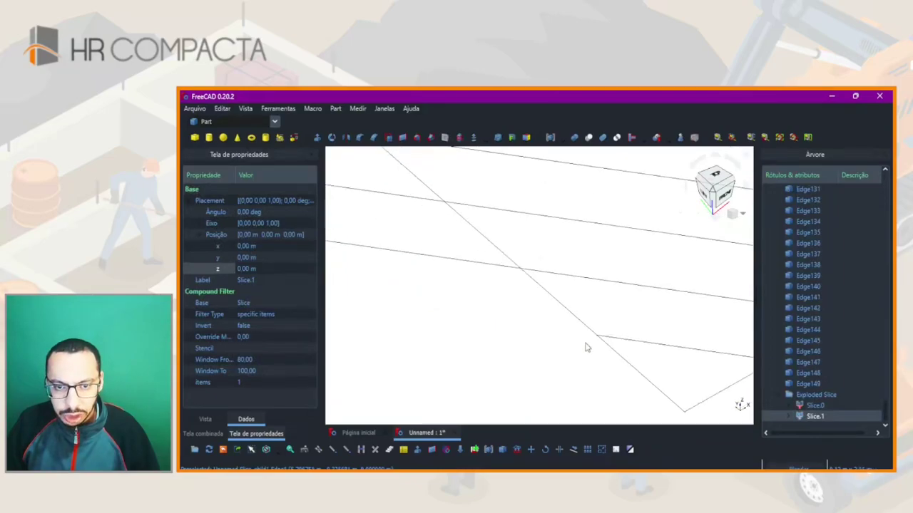
scroll(587, 346, "down", 2)
scroll(583, 357, "down", 2)
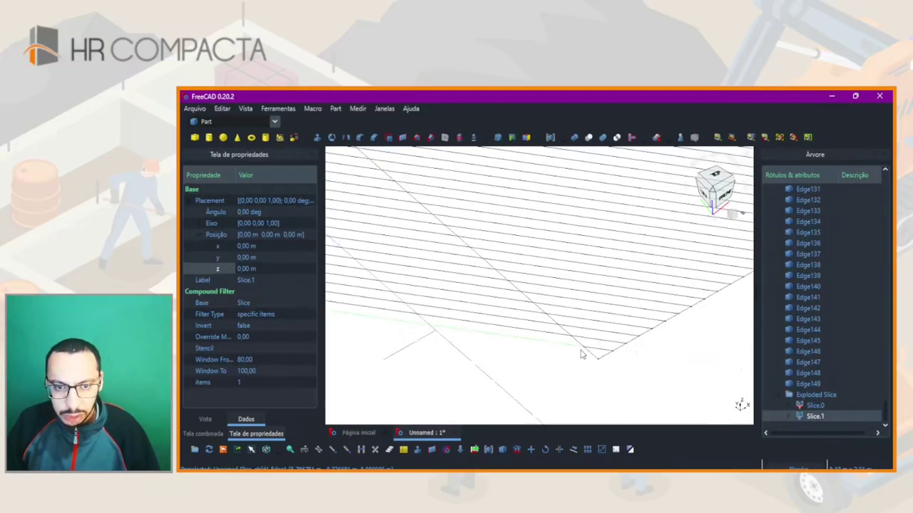
left_click(817, 406)
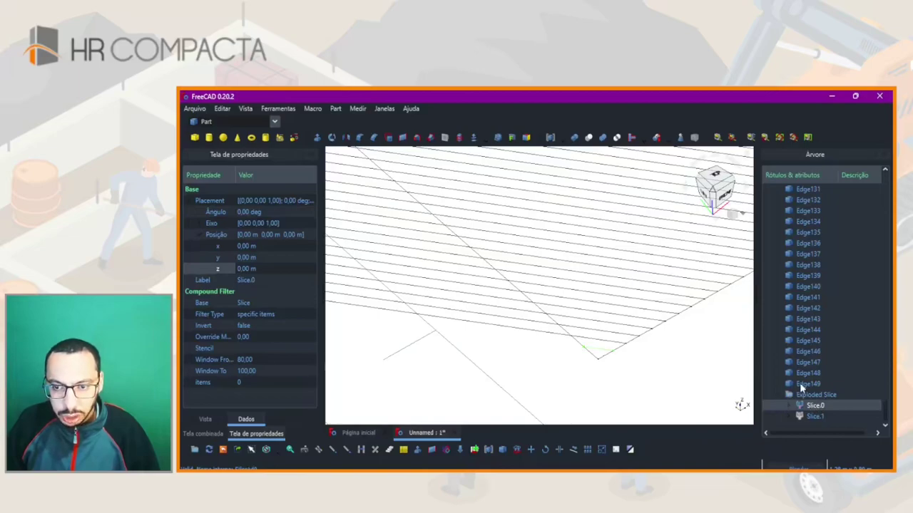
scroll(802, 387, "up", 5)
scroll(801, 382, "up", 5)
scroll(800, 380, "up", 20)
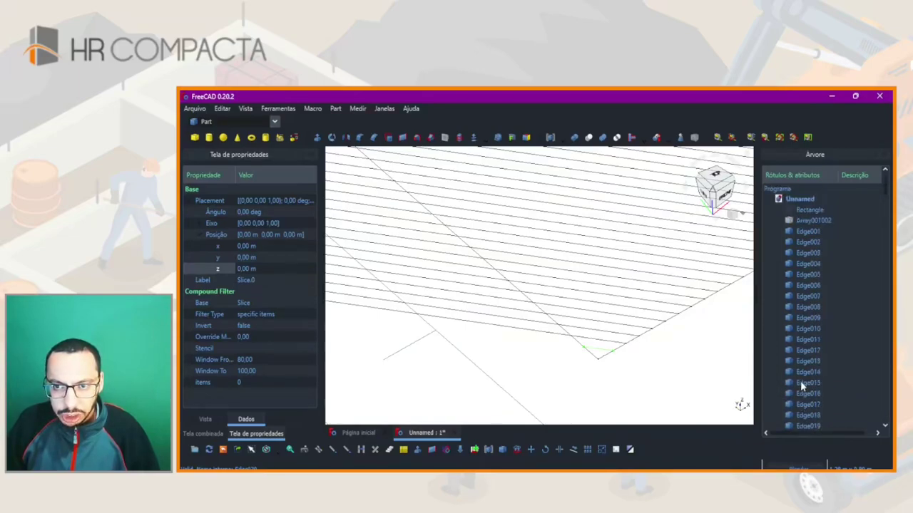
left_click(811, 222)
left_click(806, 231)
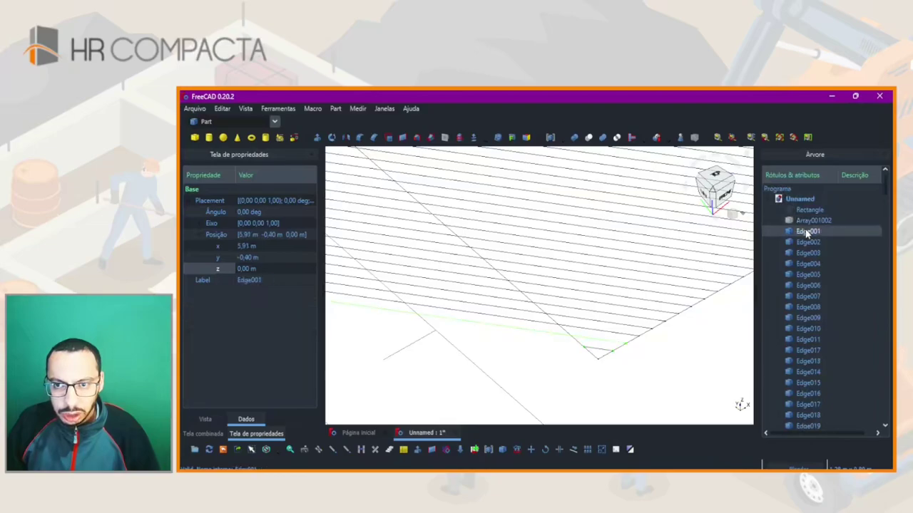
scroll(818, 355, "down", 5)
scroll(813, 364, "down", 10)
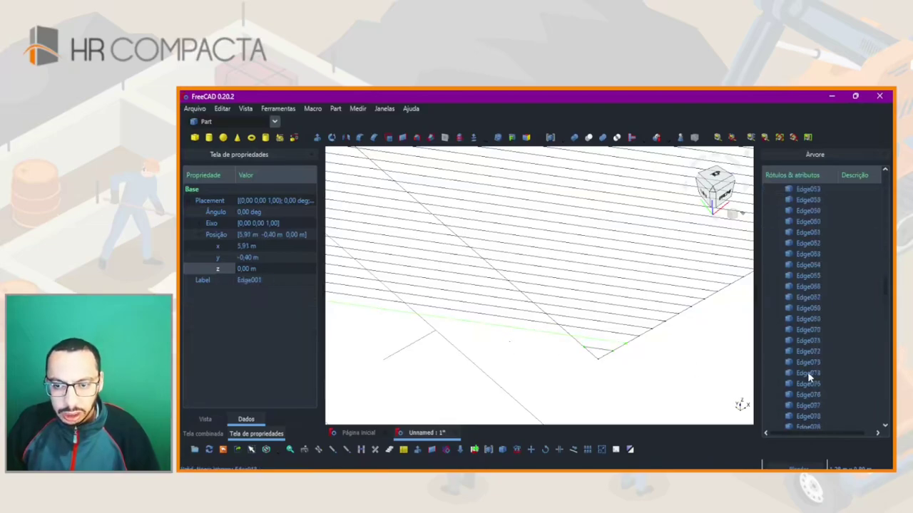
scroll(808, 376, "down", 10)
scroll(806, 385, "down", 10)
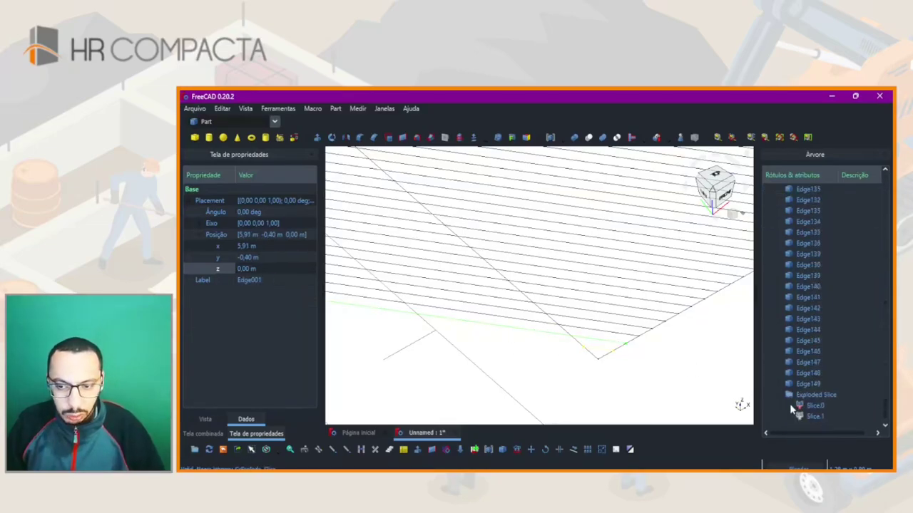
- Undo the slice to restore the strip, then copy Extrude with its dependencies
left_click(787, 396)
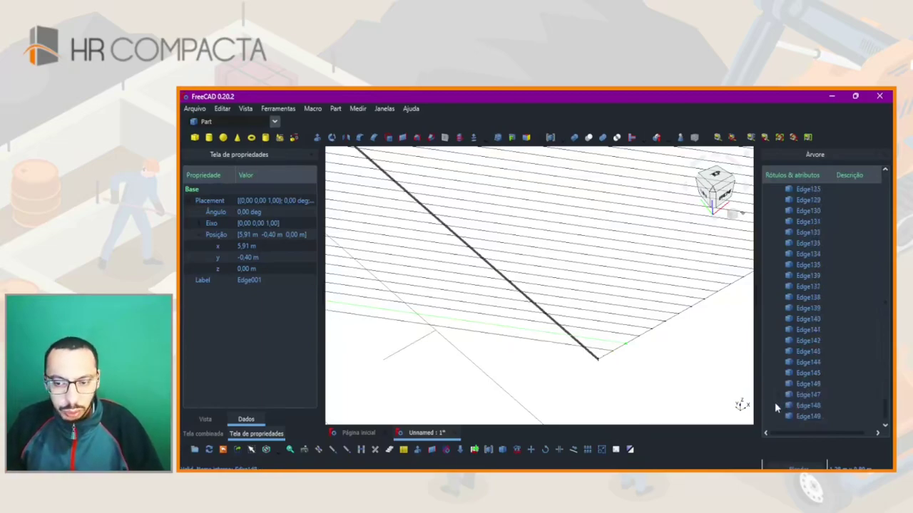
scroll(603, 365, "up", 3)
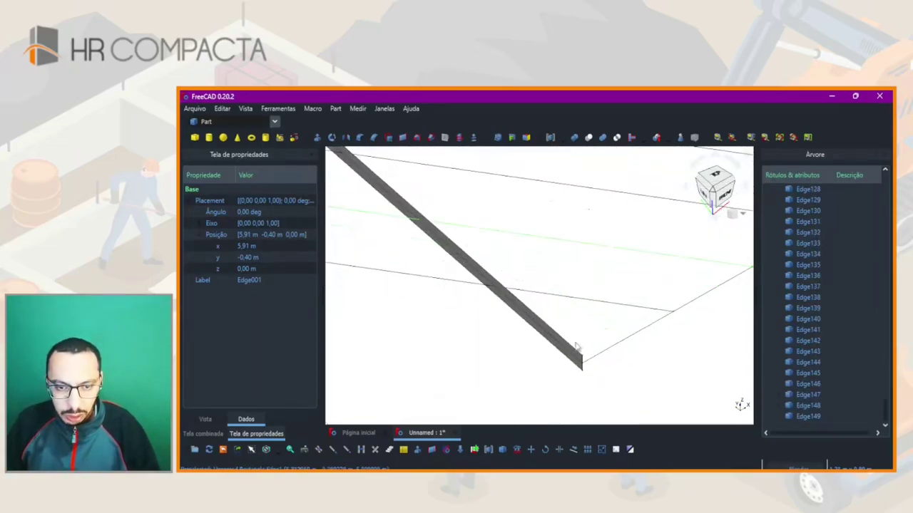
scroll(577, 356, "up", 3)
left_click(570, 351)
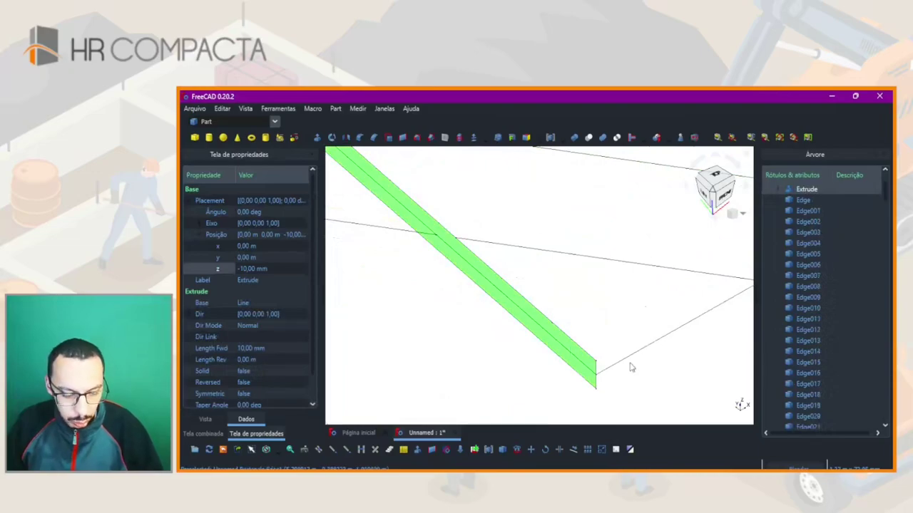
key("ctrl+e")
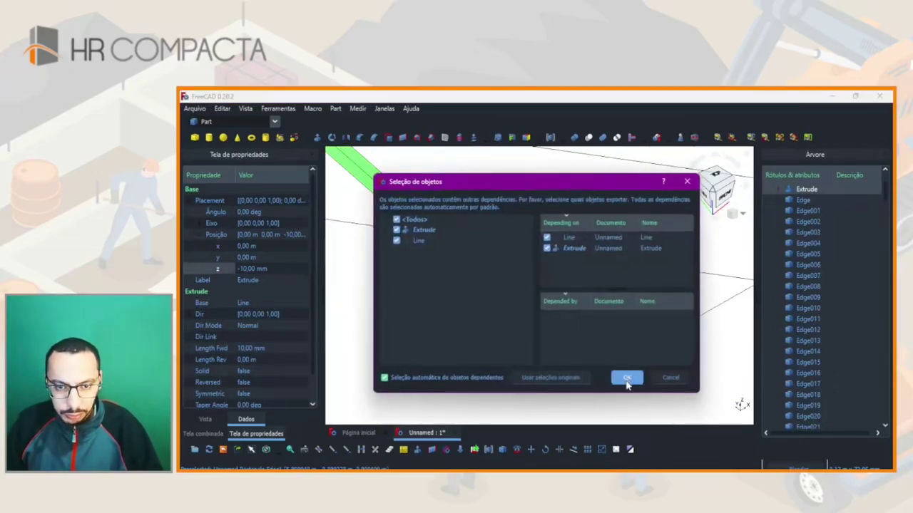
- Confirm copying Extrude together with its Line and clear the selection
left_click(627, 378)
left_click(536, 370)
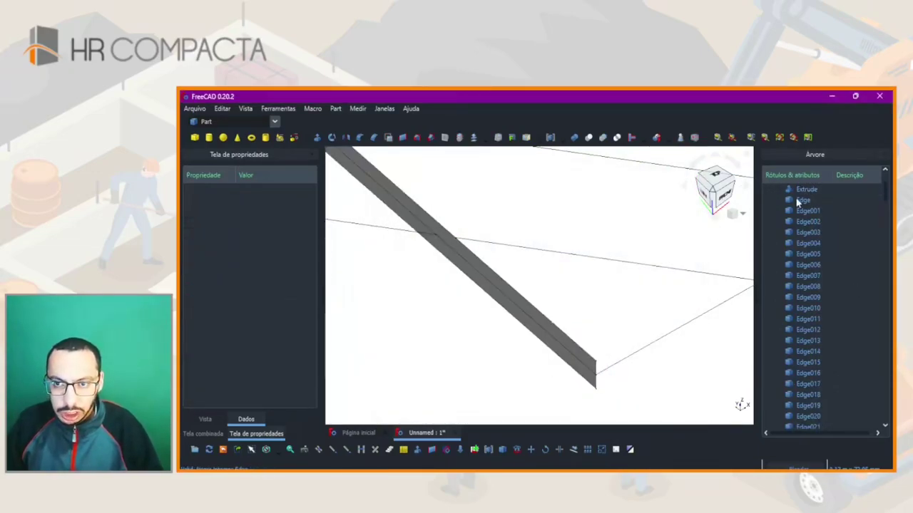
scroll(797, 207, "down", 10)
scroll(797, 360, "down", 8)
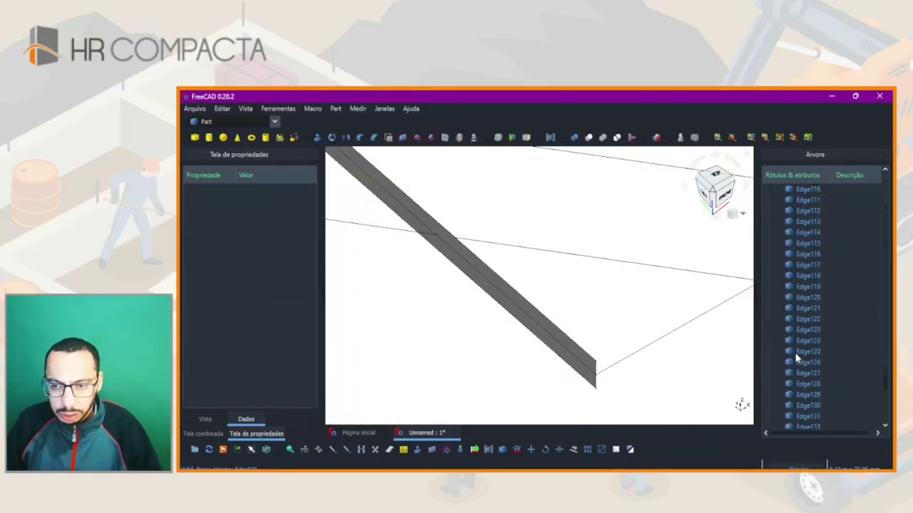
scroll(798, 360, "down", 8)
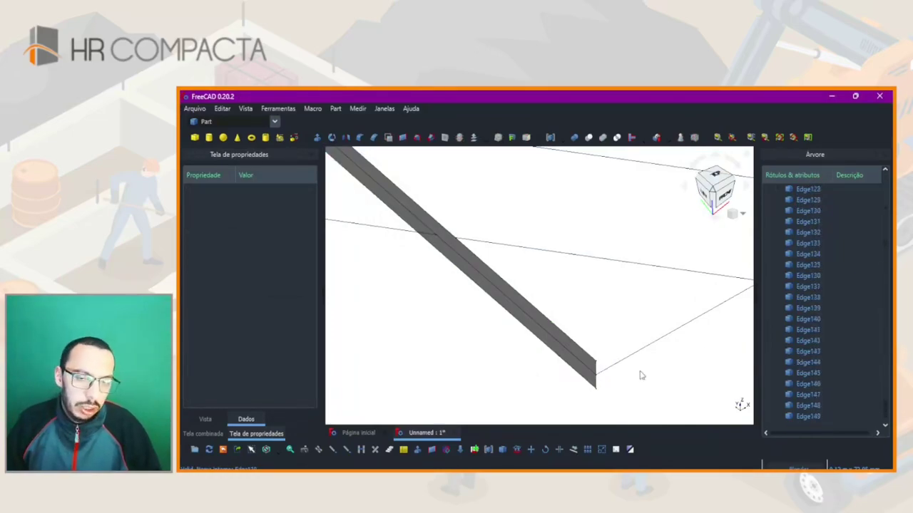
scroll(807, 371, "up", 10)
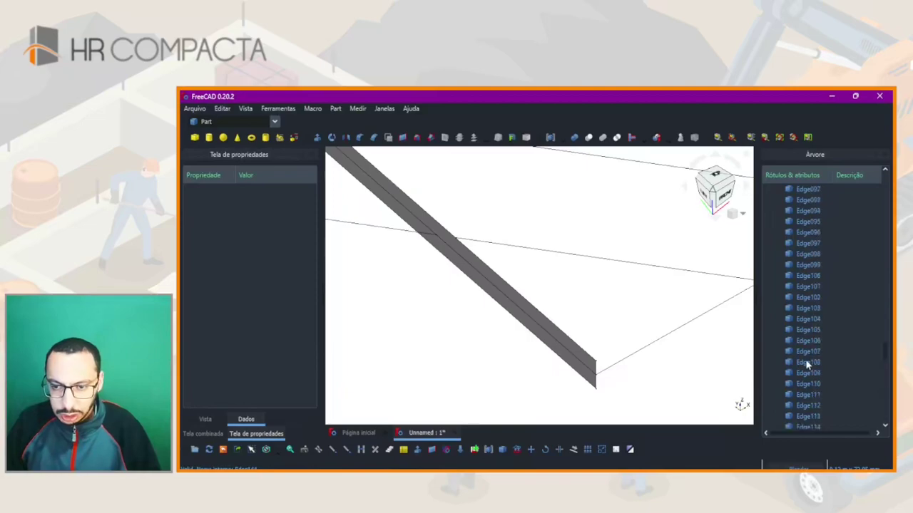
scroll(807, 365, "up", 10)
scroll(806, 365, "up", 8)
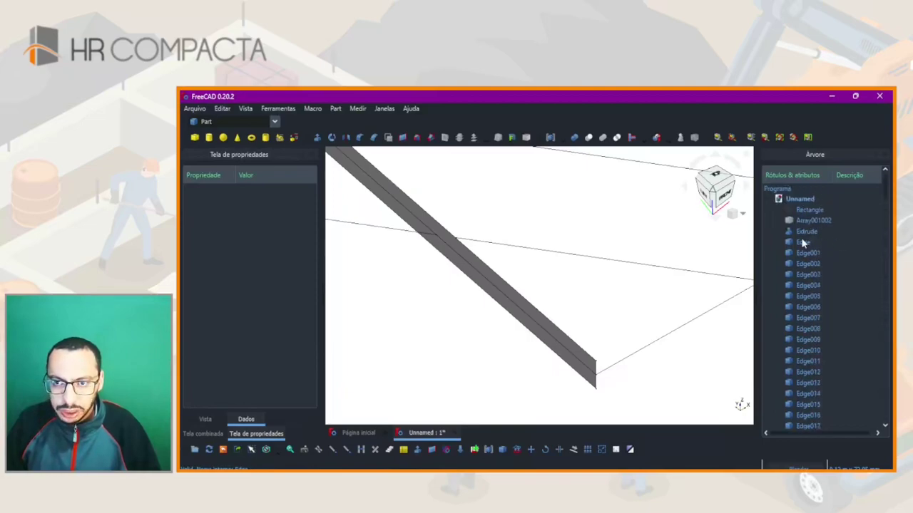
- Copy Extrude with its dependencies and paste strip copies up to Extrude149
left_click(805, 233)
key("ctrl+e")
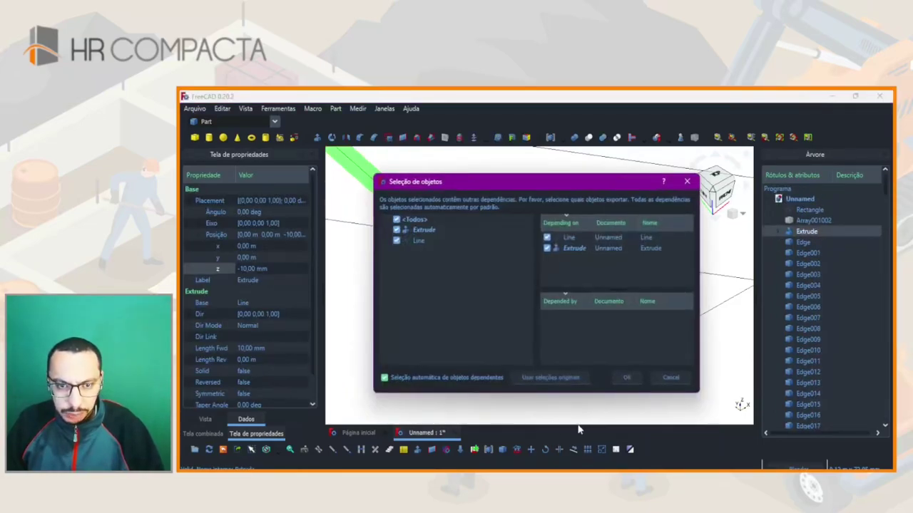
left_click(626, 377)
scroll(784, 351, "down", 3)
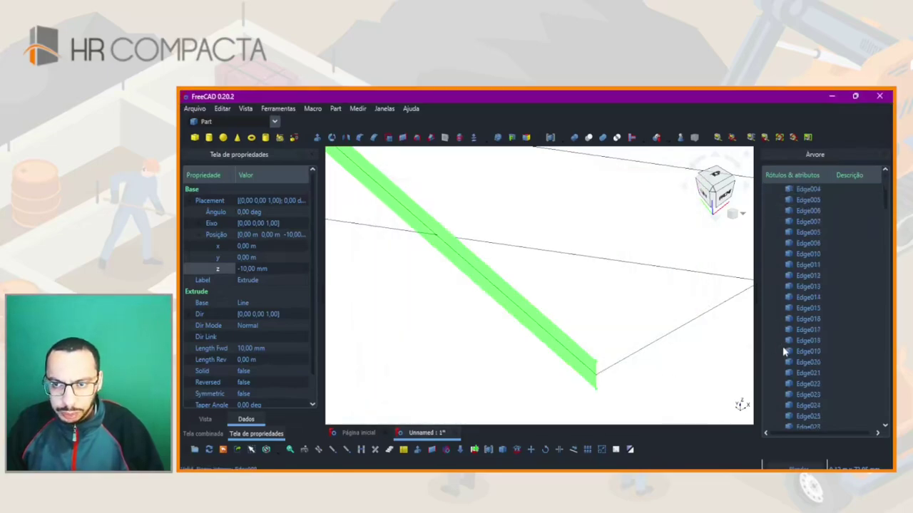
scroll(784, 352, "down", 6)
left_click_drag(883, 243, 883, 413)
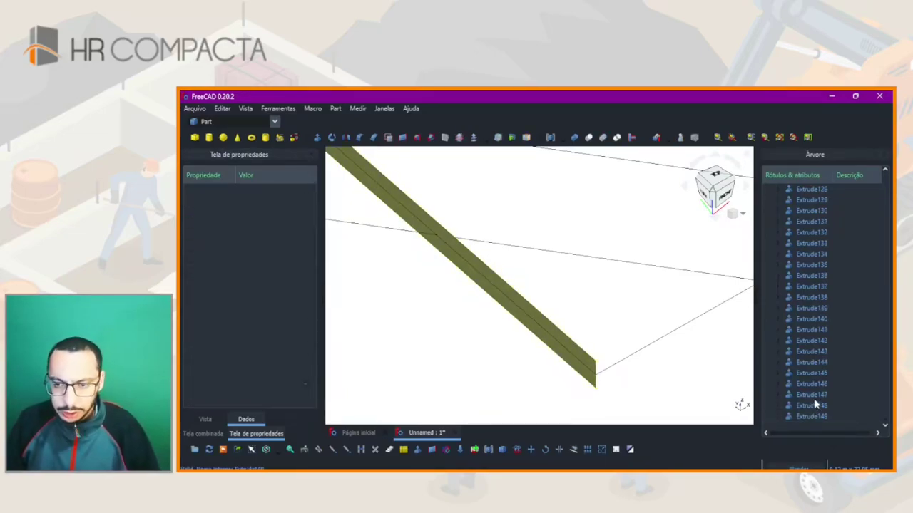
scroll(817, 399, "up", 15)
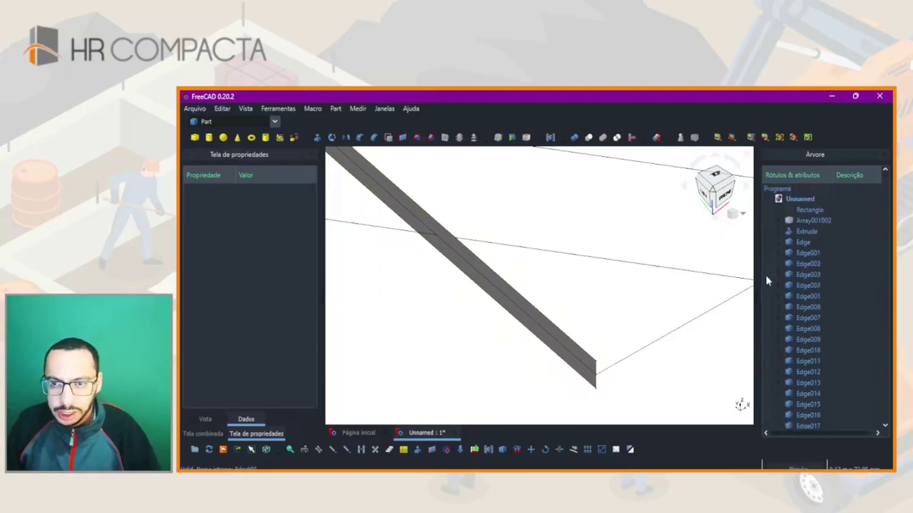
- Select and then deselect the original Extrude strip and the diagonal Edge
left_click(804, 232)
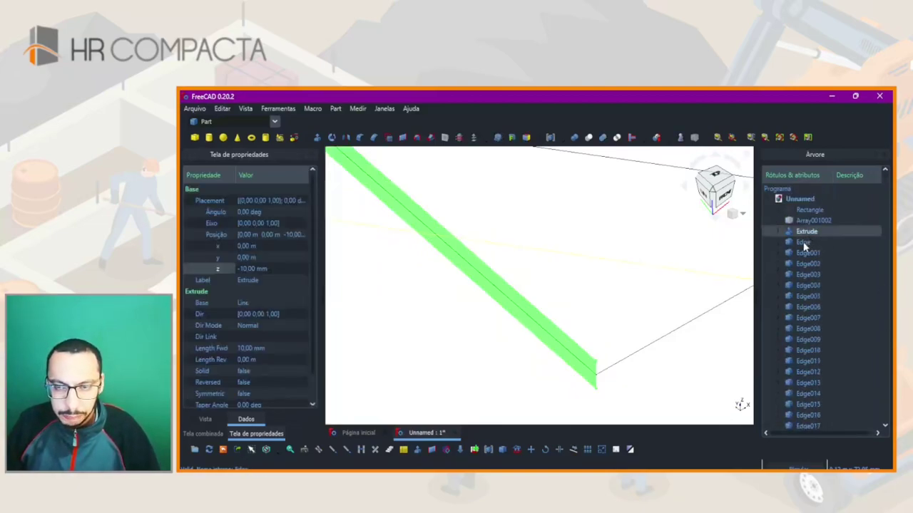
left_click(512, 341)
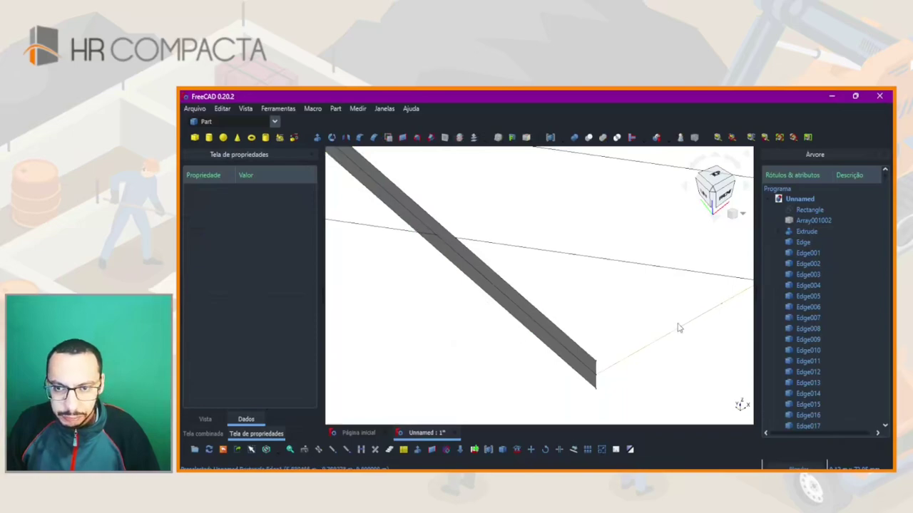
left_click(800, 243)
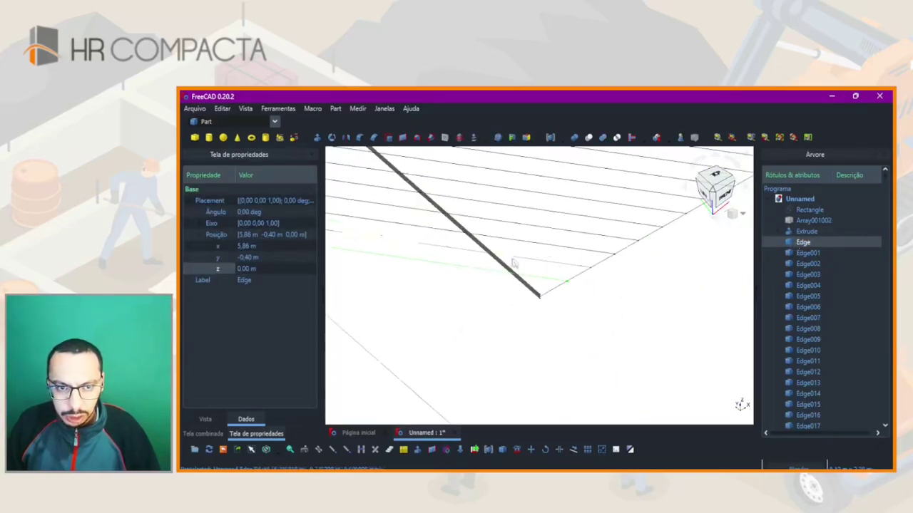
scroll(513, 264, "up", 2)
scroll(520, 309, "up", 2)
scroll(519, 309, "up", 1)
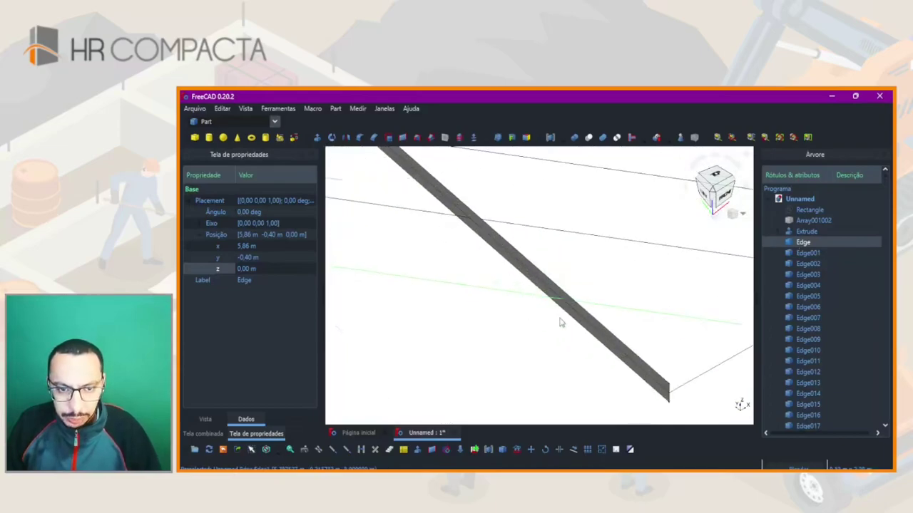
scroll(560, 316, "up", 1)
left_click(537, 300)
- Slice the first diagonal strip apart at its crossing edge with Slice apart
left_click(527, 284)
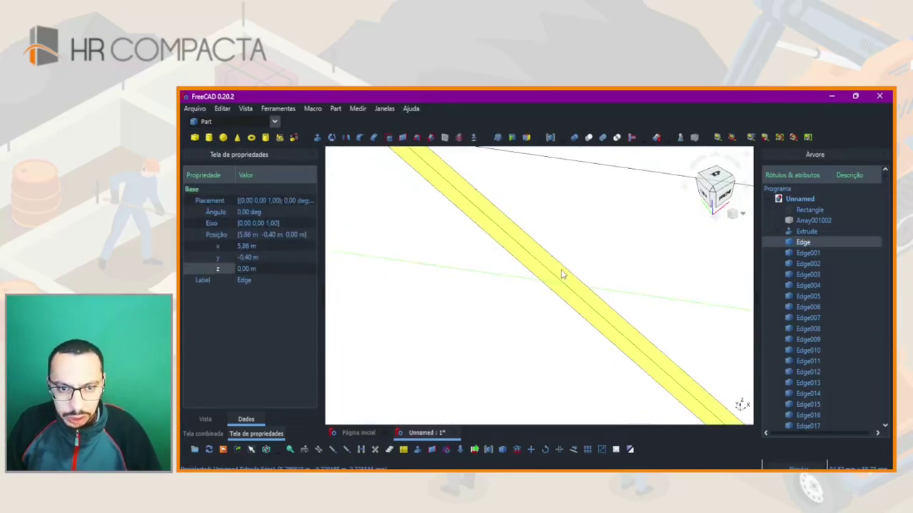
left_click(561, 274, "ctrl")
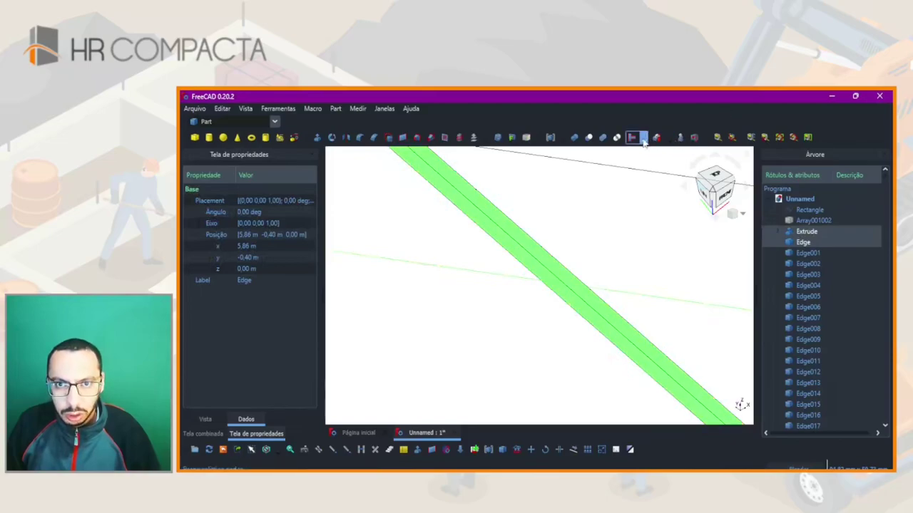
left_click(668, 139)
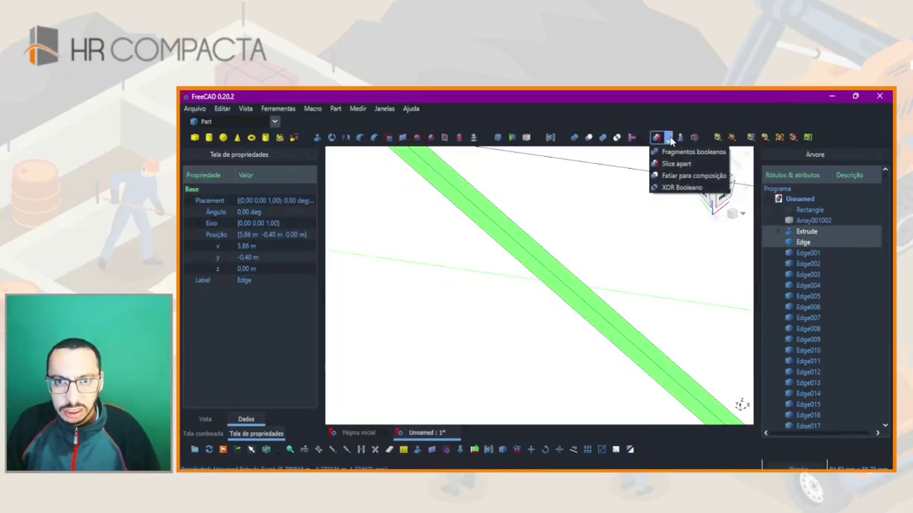
left_click(670, 139)
left_click(658, 141)
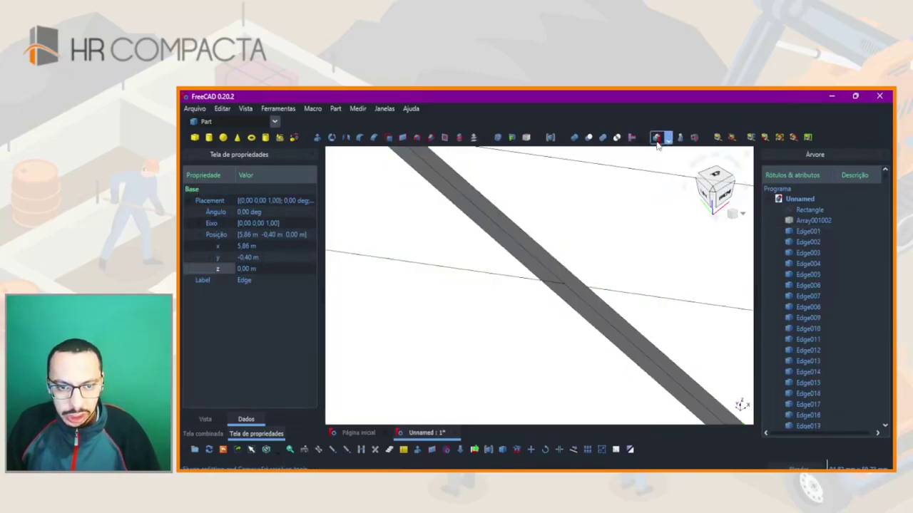
scroll(606, 303, "down", 3)
scroll(574, 314, "down", 3)
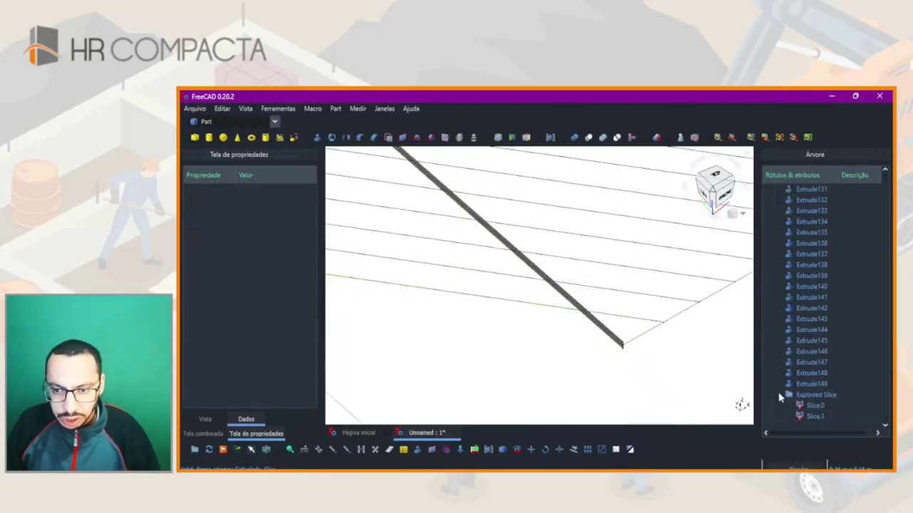
- Inspect the new Exploded Slice group, Edge001 and the Slice.1 piece
left_click(778, 394)
left_click(777, 396)
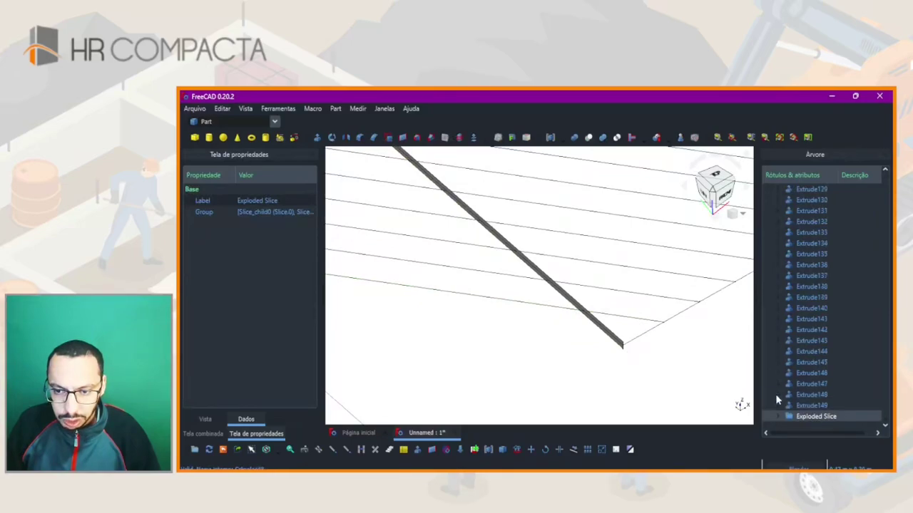
scroll(818, 390, "up", 8)
scroll(818, 387, "up", 8)
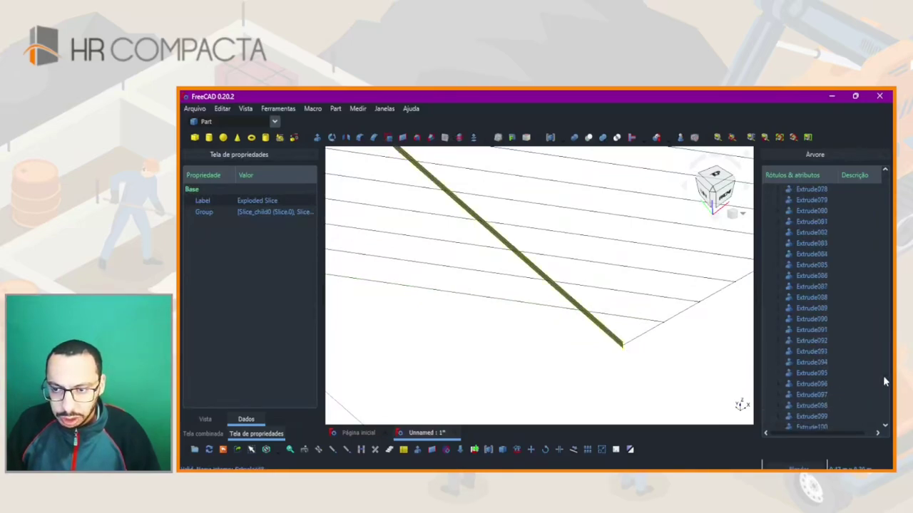
left_click_drag(883, 381, 881, 218)
scroll(842, 263, "up", 5)
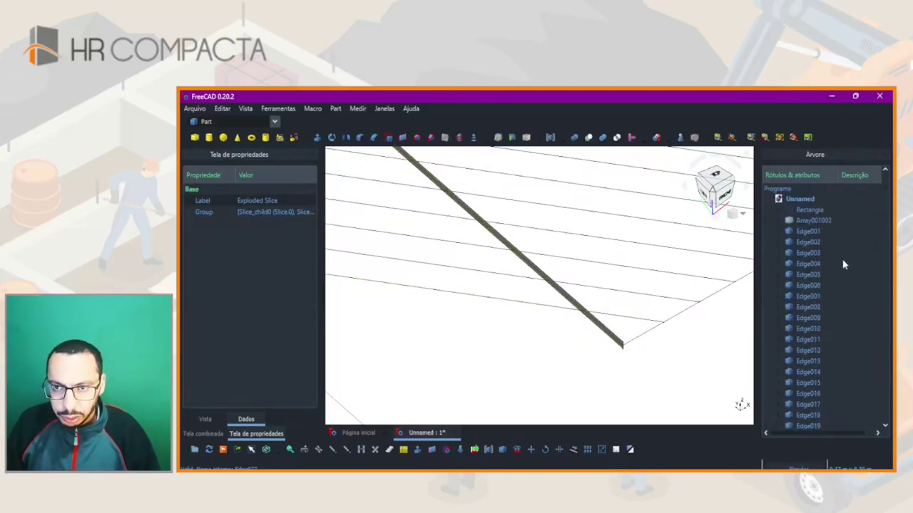
left_click(807, 231)
left_click(501, 348)
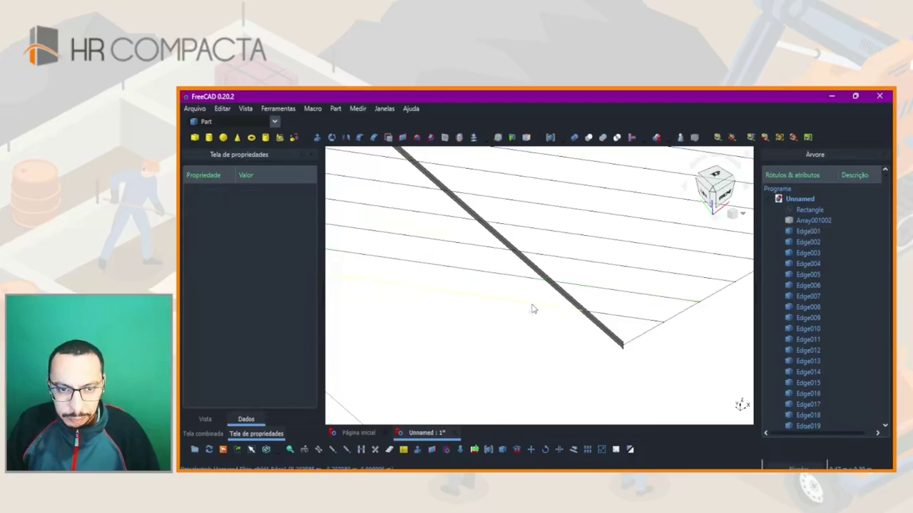
left_click(568, 312)
scroll(555, 292, "up", 5)
left_click(588, 309)
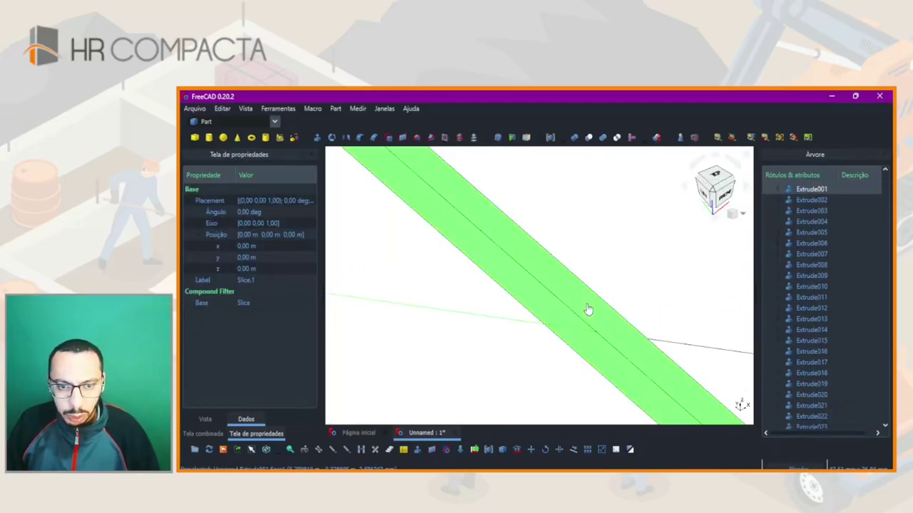
scroll(592, 314, "down", 2)
scroll(599, 320, "down", 2)
scroll(553, 340, "down", 2)
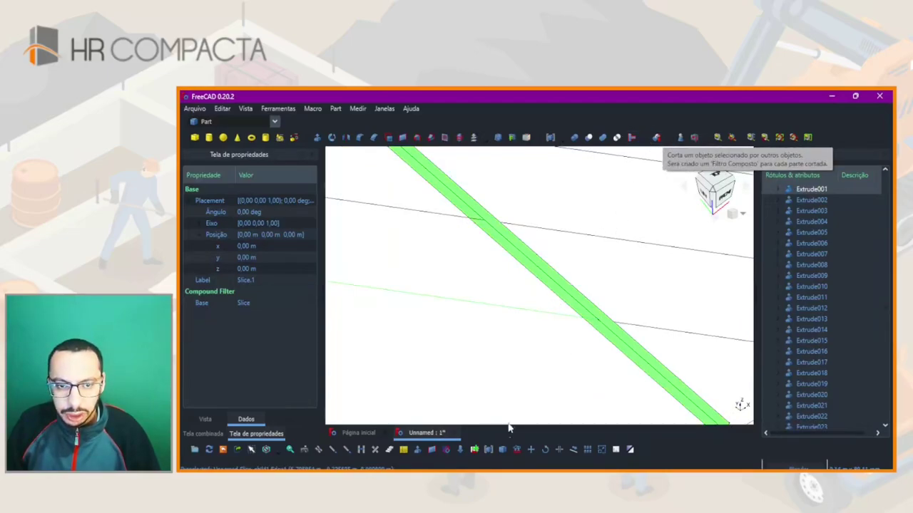
left_click(490, 278)
- Slice the next strips apart at crossing edges Edge002 through Edge004
left_click(449, 221)
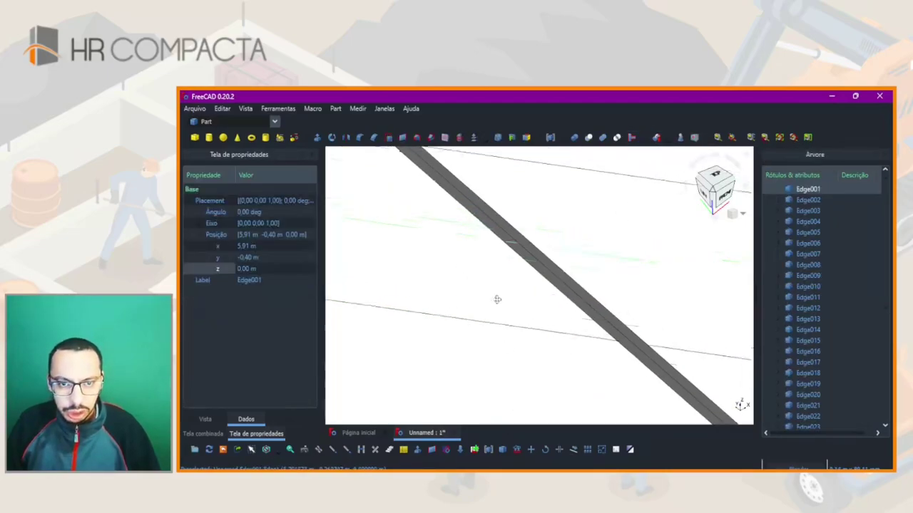
scroll(495, 299, "up", 2)
left_click(509, 270)
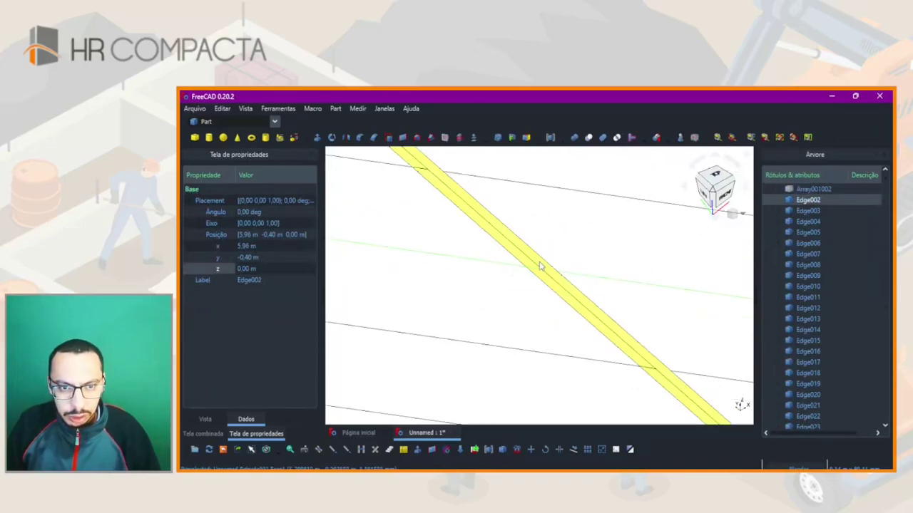
left_click(541, 268, "ctrl")
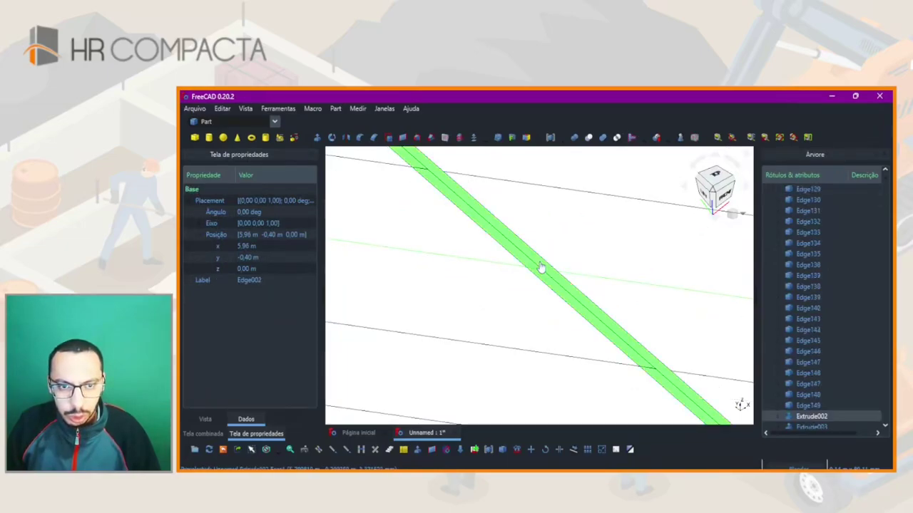
left_click(660, 140)
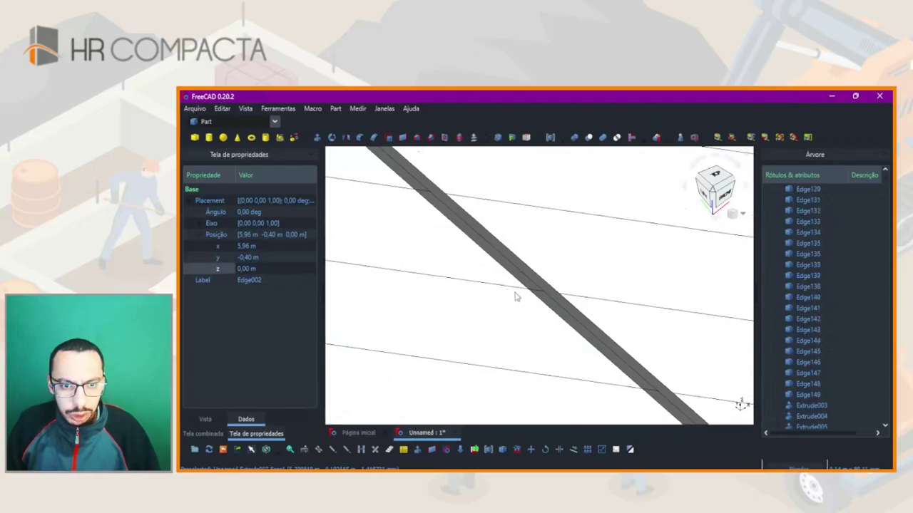
left_click(531, 286)
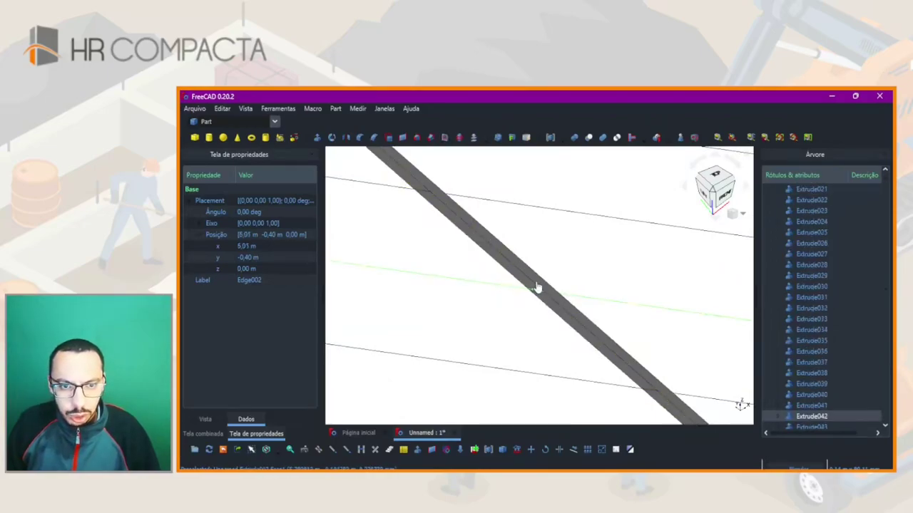
left_click(539, 288)
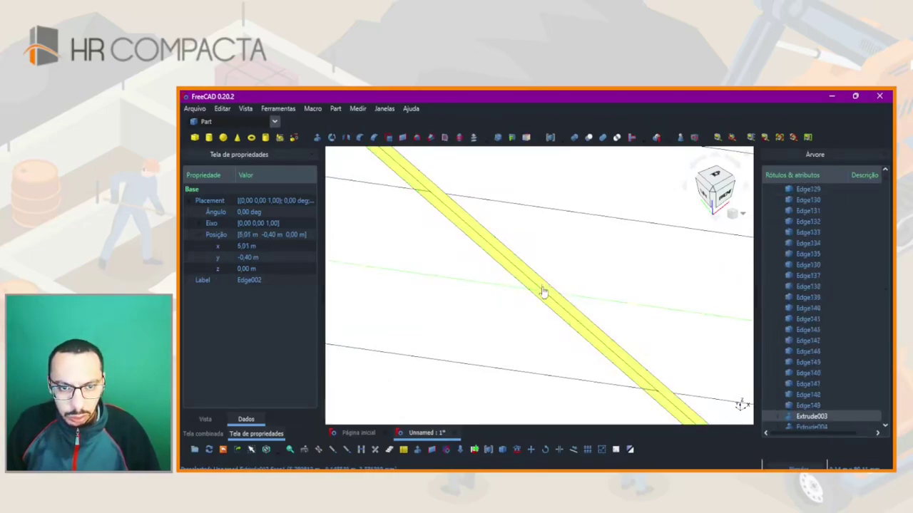
left_click(658, 138)
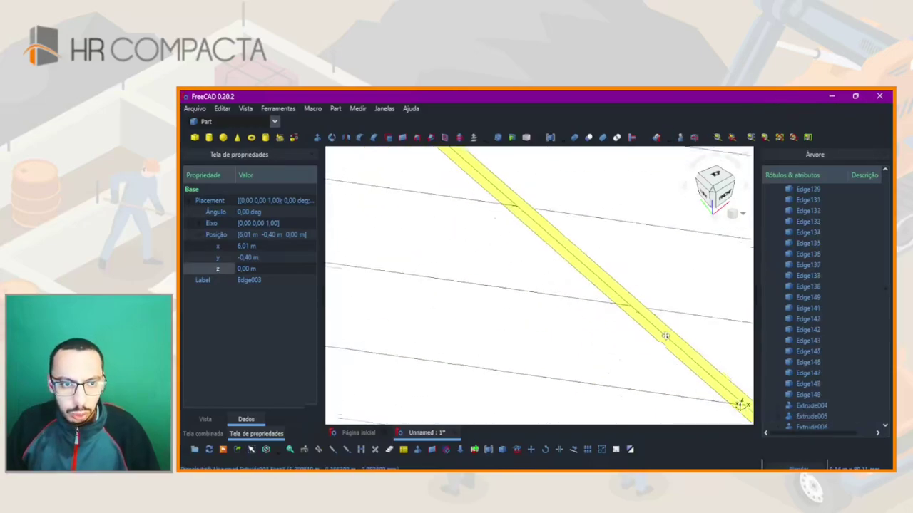
left_click(644, 307)
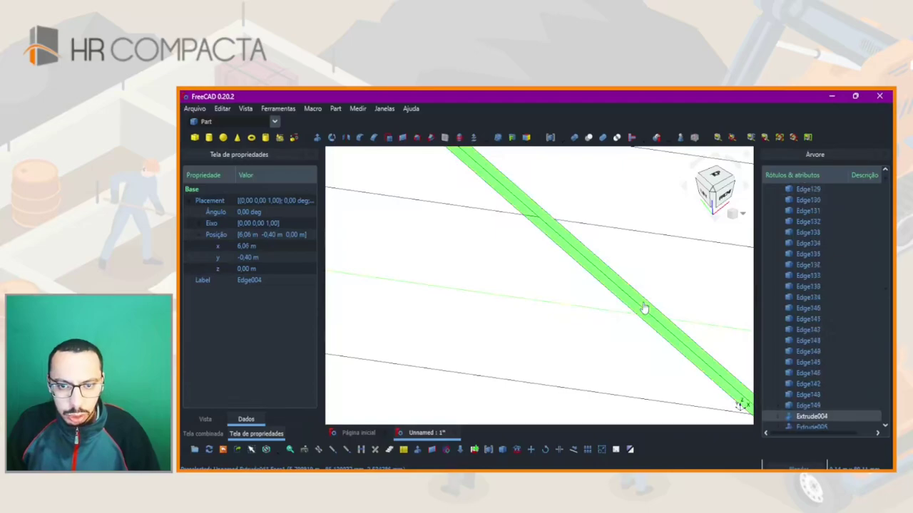
left_click(657, 138)
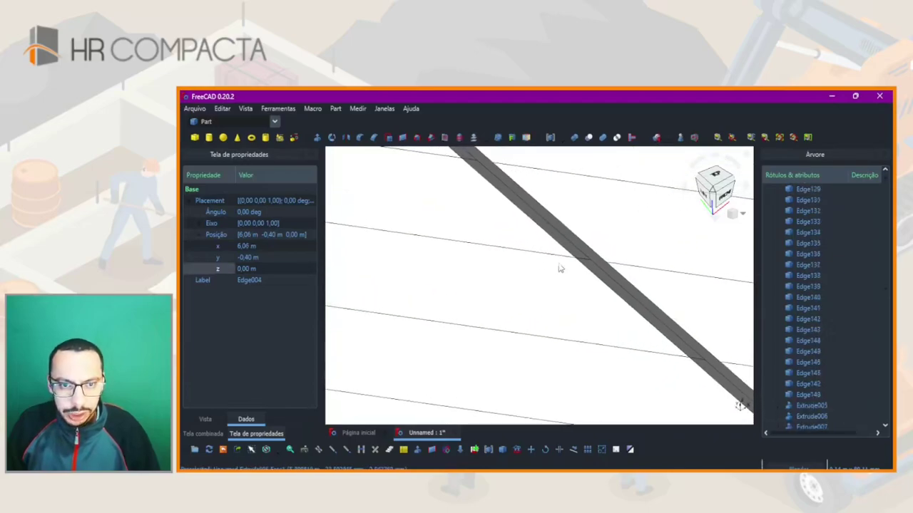
- Slice the next three strips apart at their crossing edges, up to Edge007
left_click(596, 261)
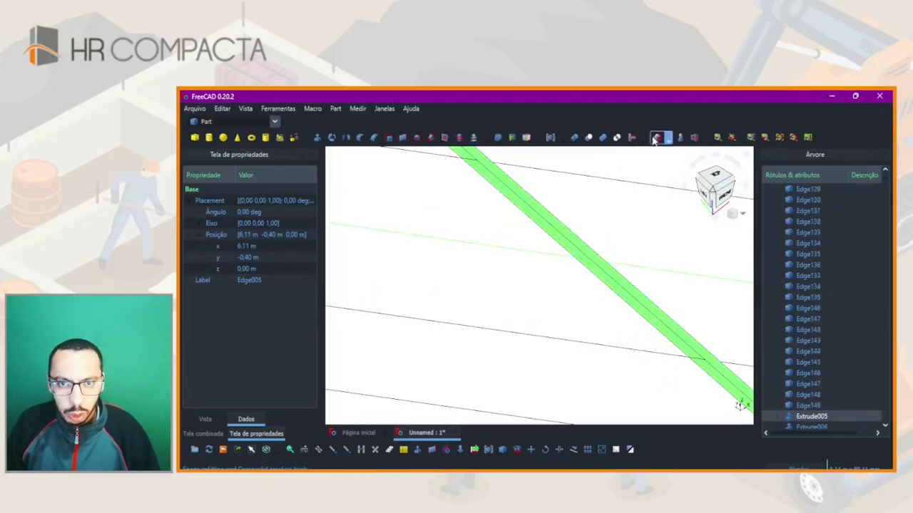
left_click(658, 139)
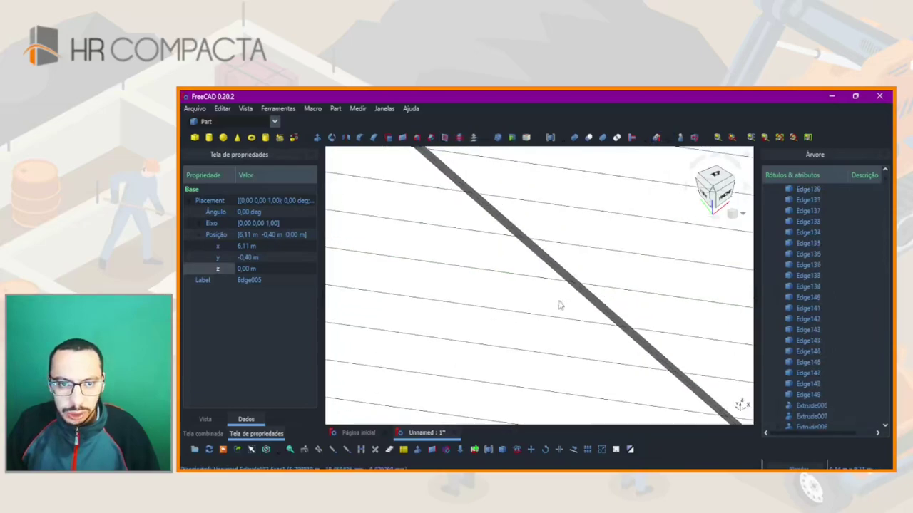
left_click(499, 237)
scroll(506, 234, "up", 2)
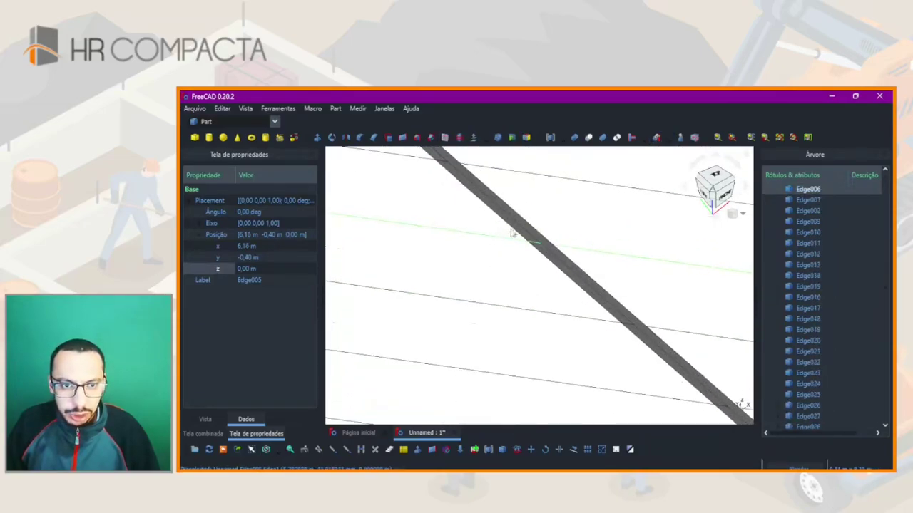
left_click(543, 246)
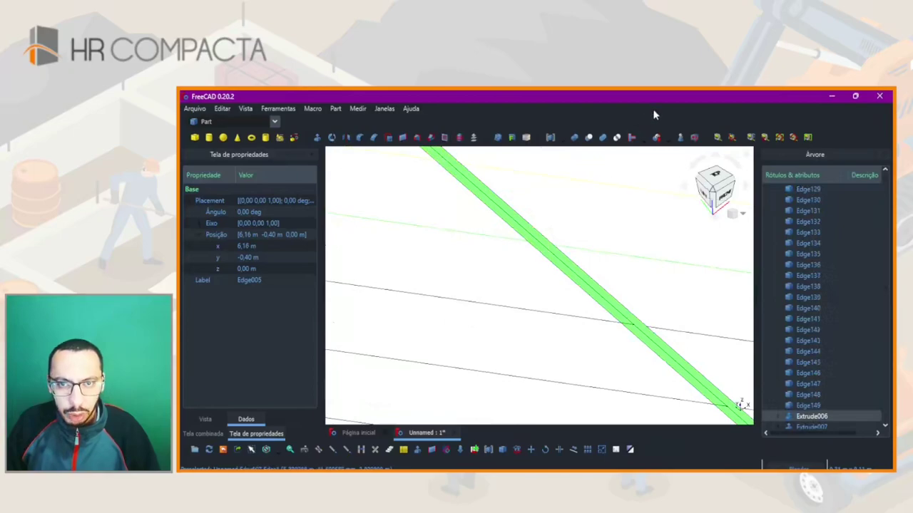
left_click(657, 139)
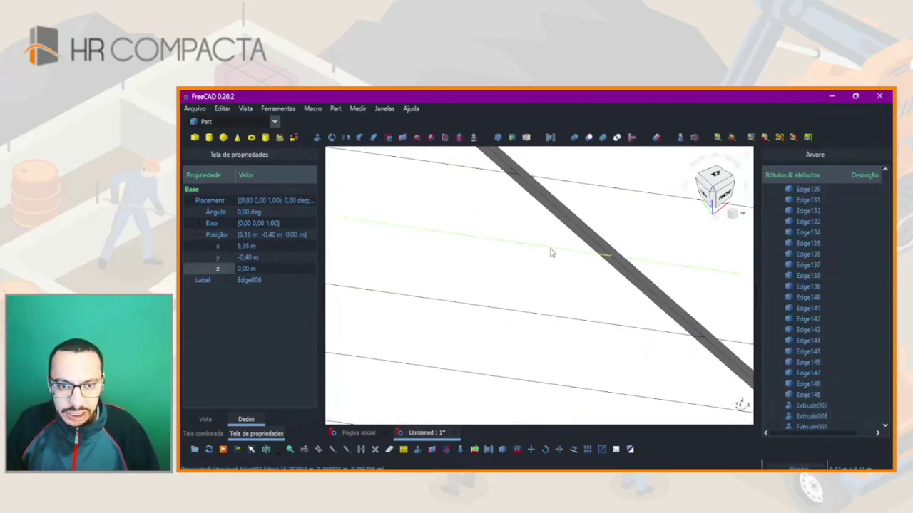
left_click(550, 248)
left_click(611, 254, "ctrl")
left_click(658, 139)
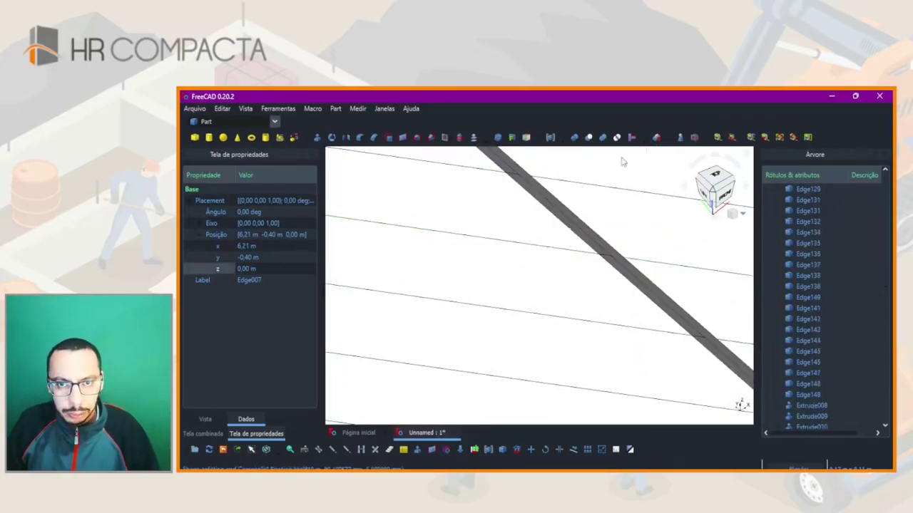
- Slice further strips at Edge008 onward, selecting the next edge-and-strip pair toward Edge011
left_click(575, 281)
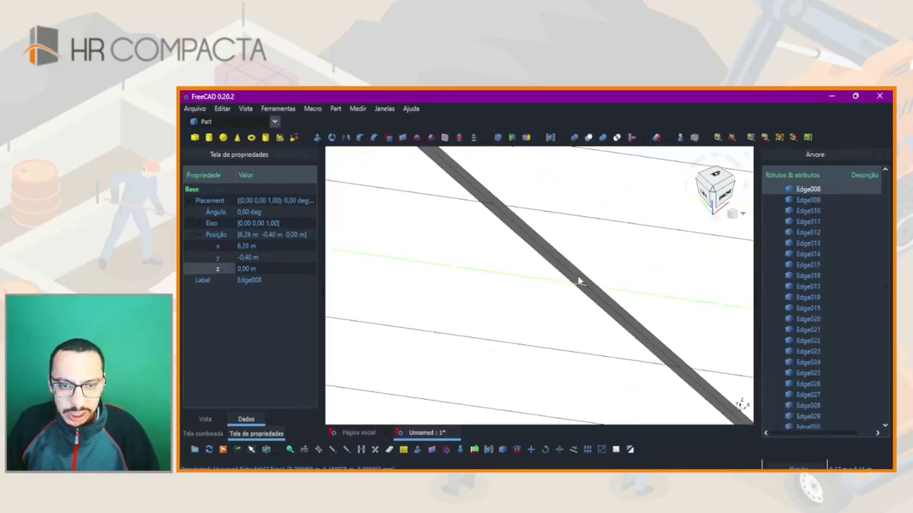
left_click(586, 284, "ctrl")
left_click(656, 136)
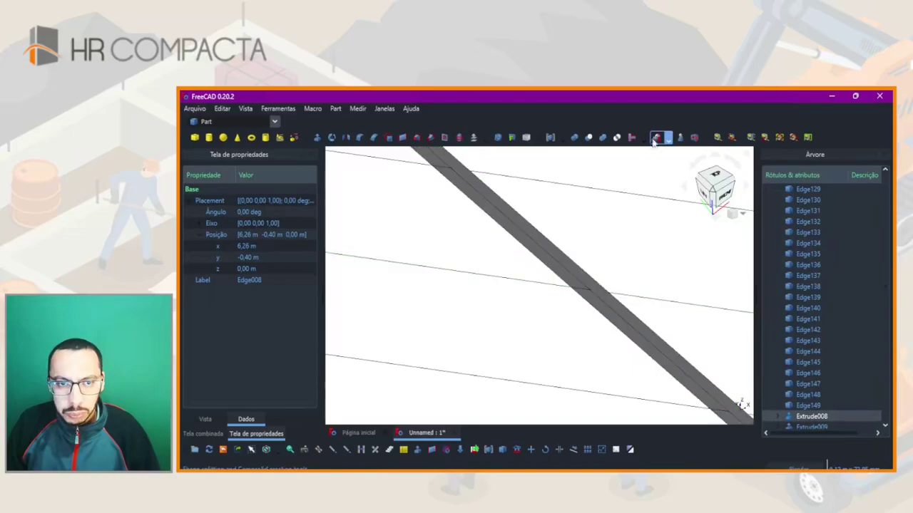
left_click(531, 255)
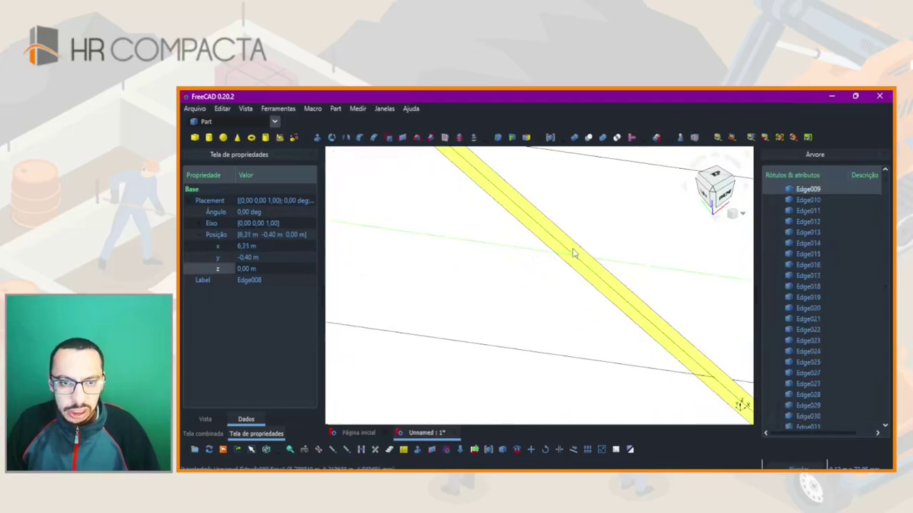
left_click(574, 253, "ctrl")
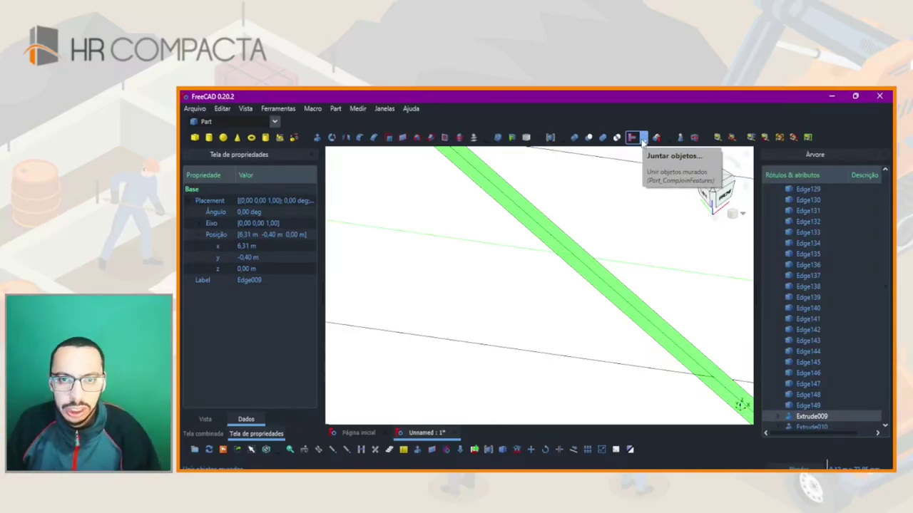
left_click(642, 140)
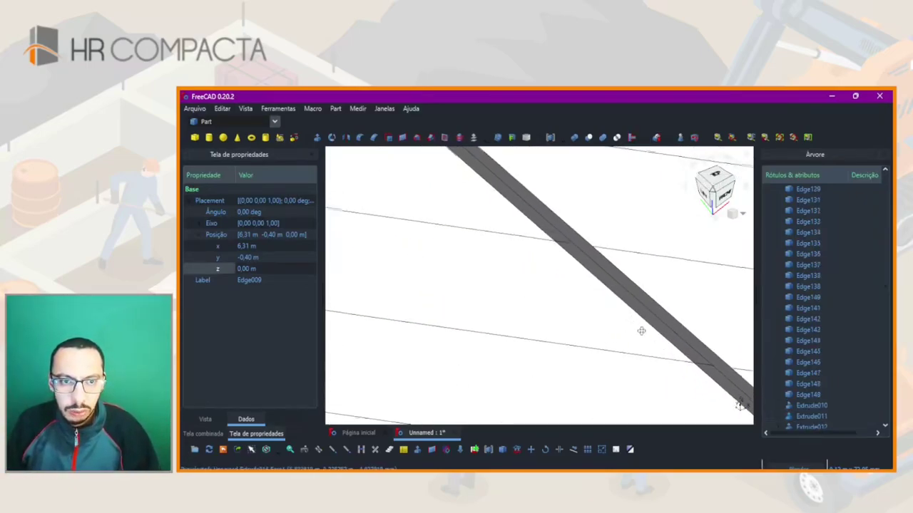
left_click(585, 245)
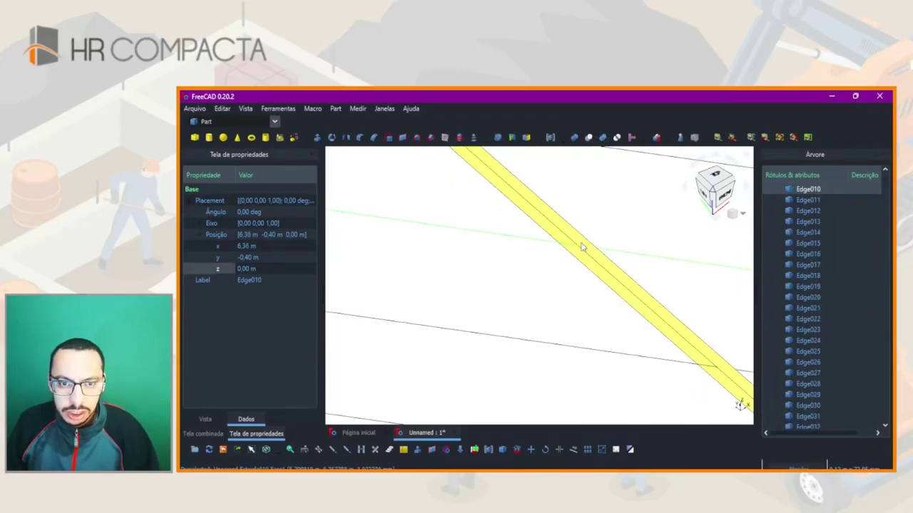
left_click(586, 248, "ctrl")
left_click(656, 137)
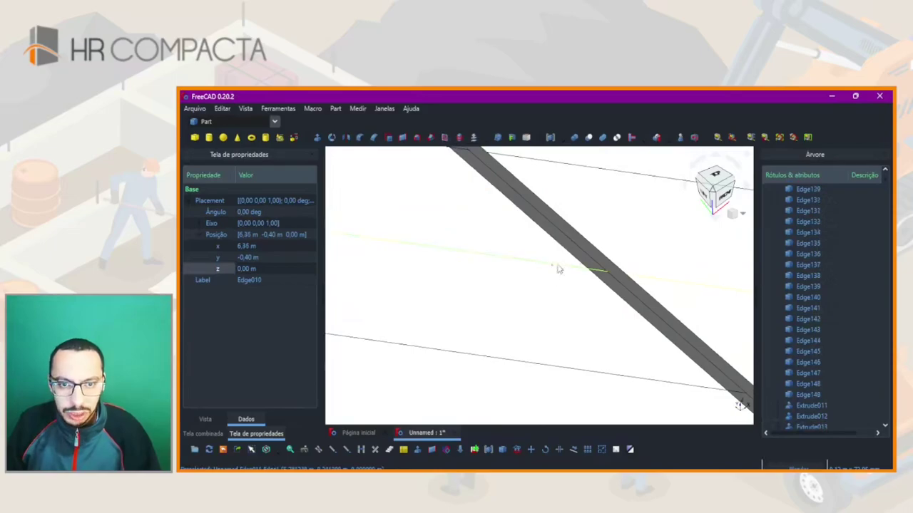
left_click(560, 267)
left_click(603, 267, "ctrl")
- Slice the strips apart along crossing lines Edge011 through Edge014
left_click(658, 138)
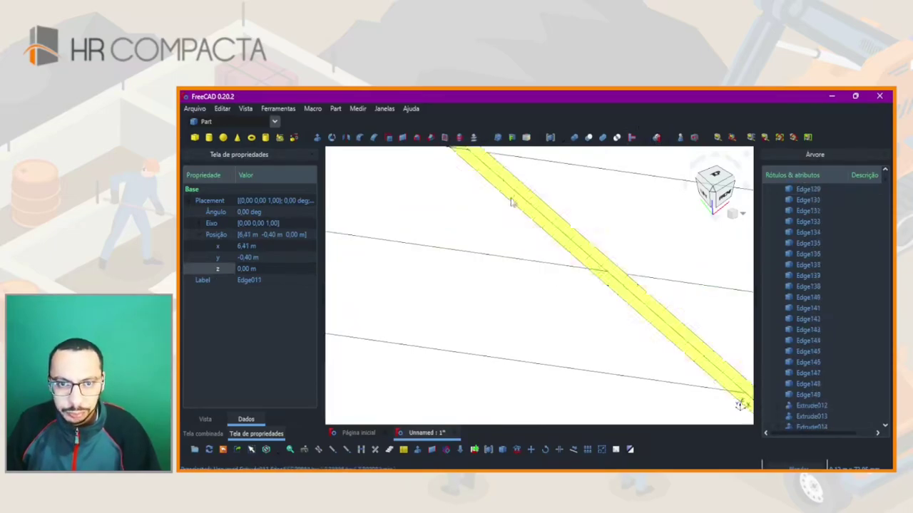
left_click(519, 248)
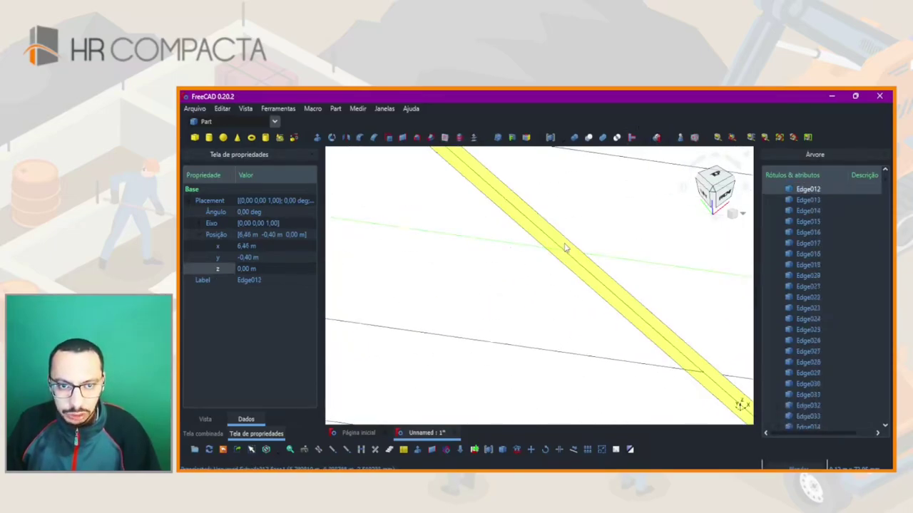
left_click(570, 249, "ctrl")
left_click(659, 141)
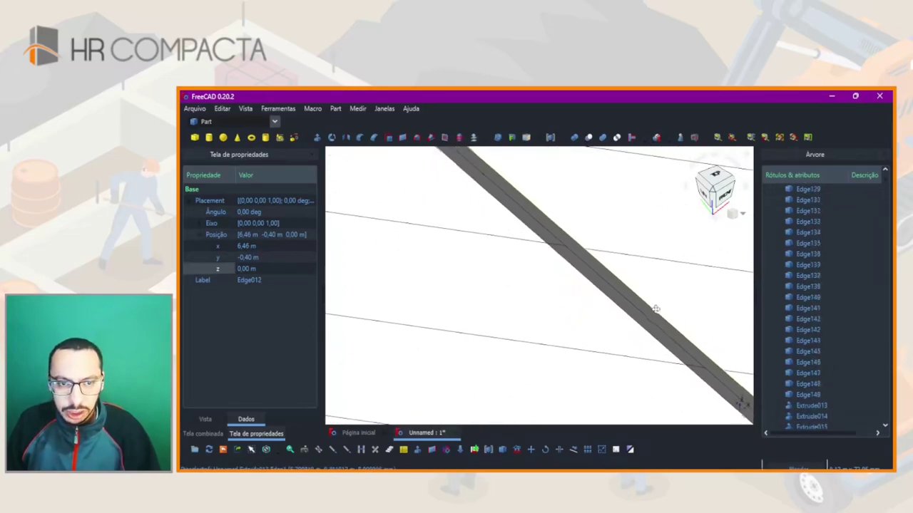
left_click(533, 247)
left_click(554, 231, "ctrl")
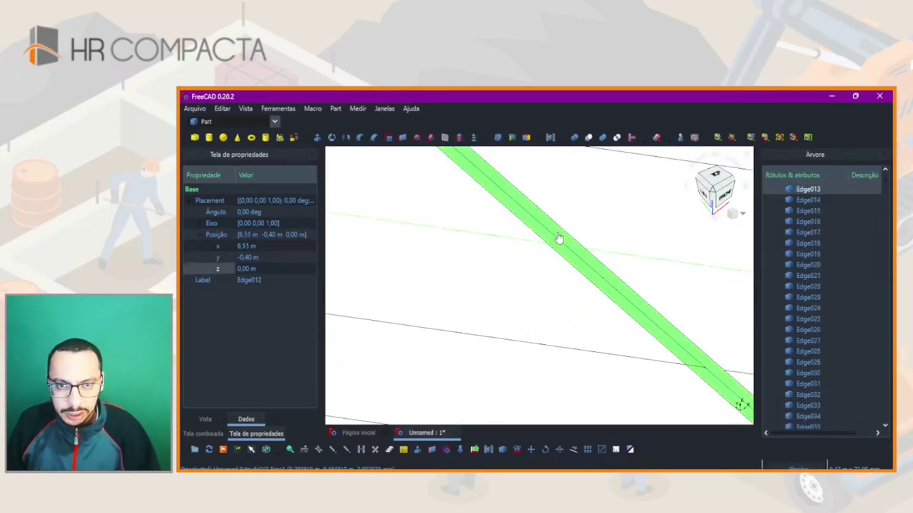
left_click(659, 141)
middle_click_drag(485, 199, 693, 363)
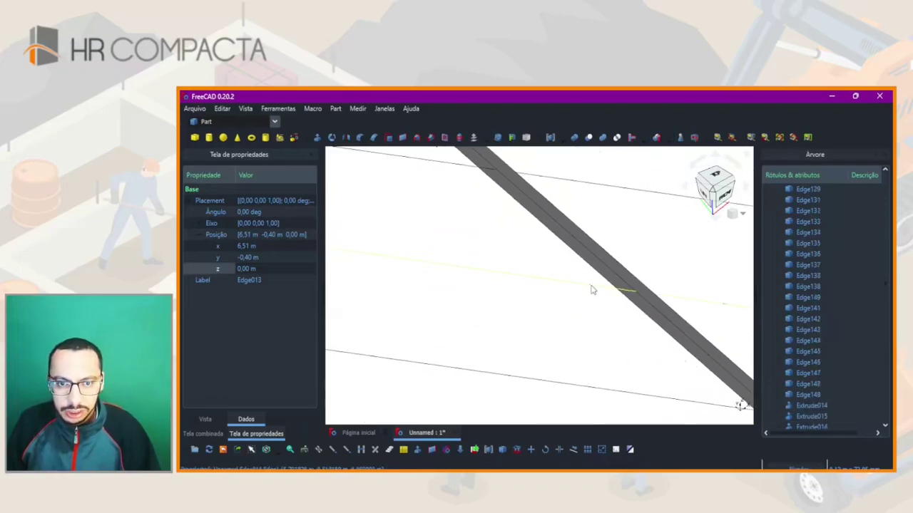
left_click(615, 280)
left_click(621, 279, "ctrl")
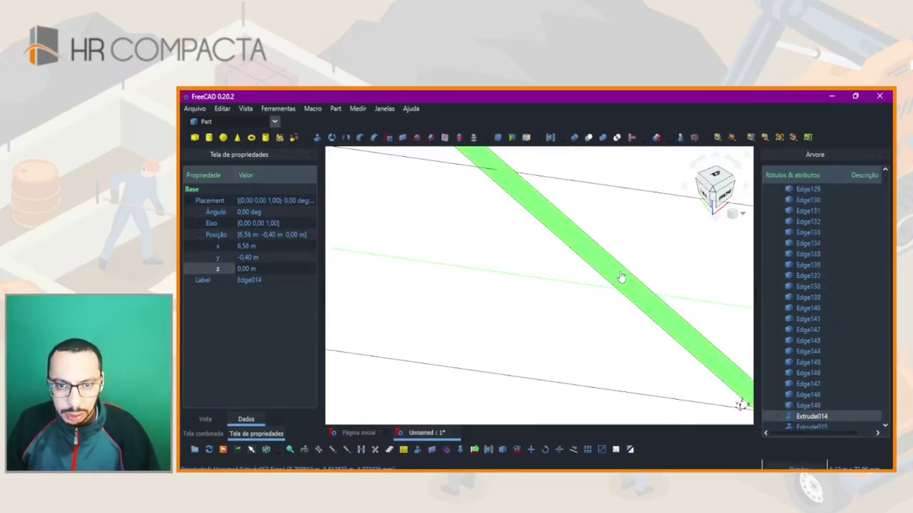
left_click(657, 139)
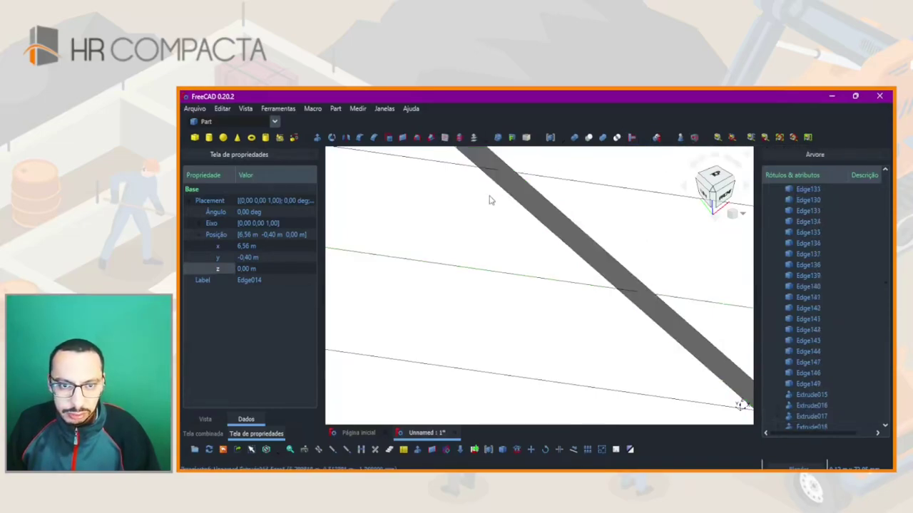
- Slice two more strips along the next crossing lines and pick Edge017 with its strip
scroll(536, 275, "down", 2)
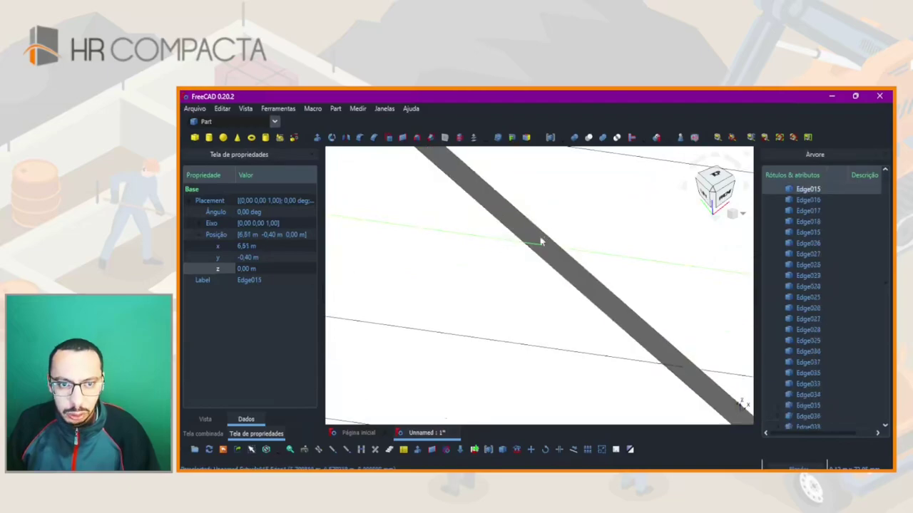
left_click(540, 245)
left_click(657, 139)
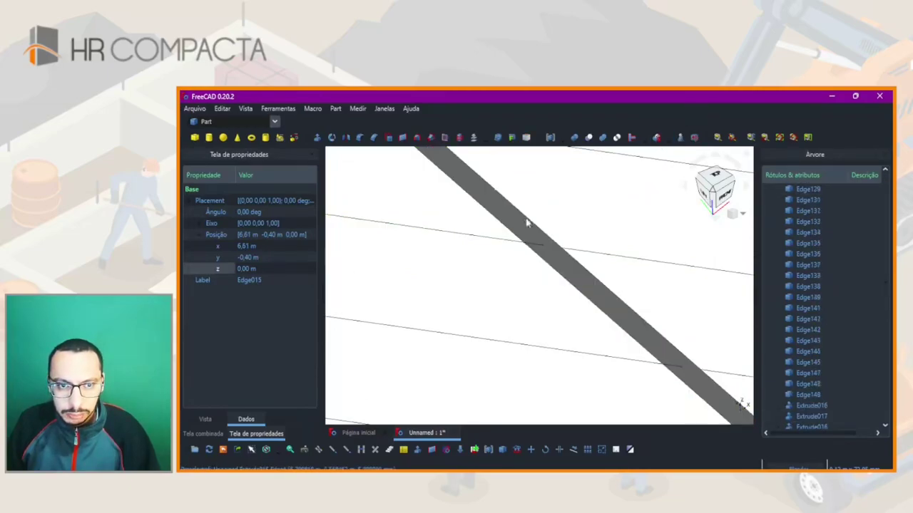
scroll(528, 223, "down", 1)
scroll(528, 226, "down", 1)
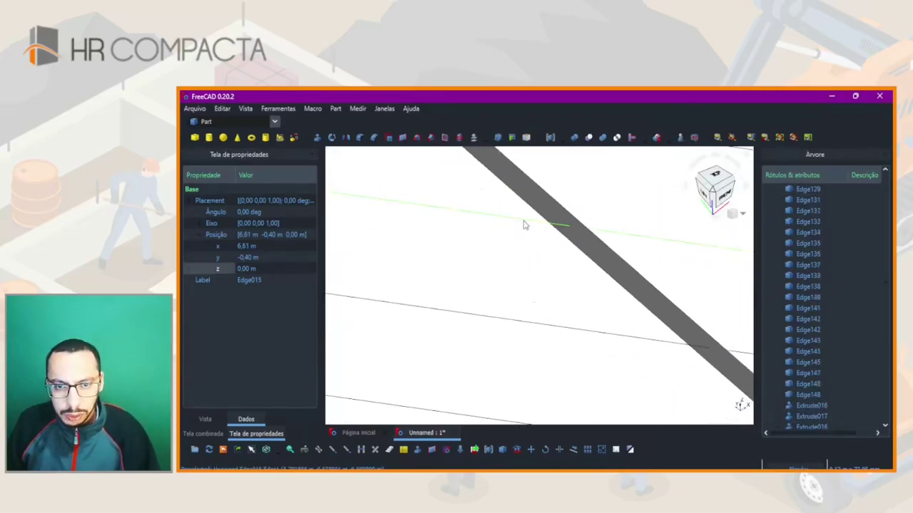
left_click(559, 214)
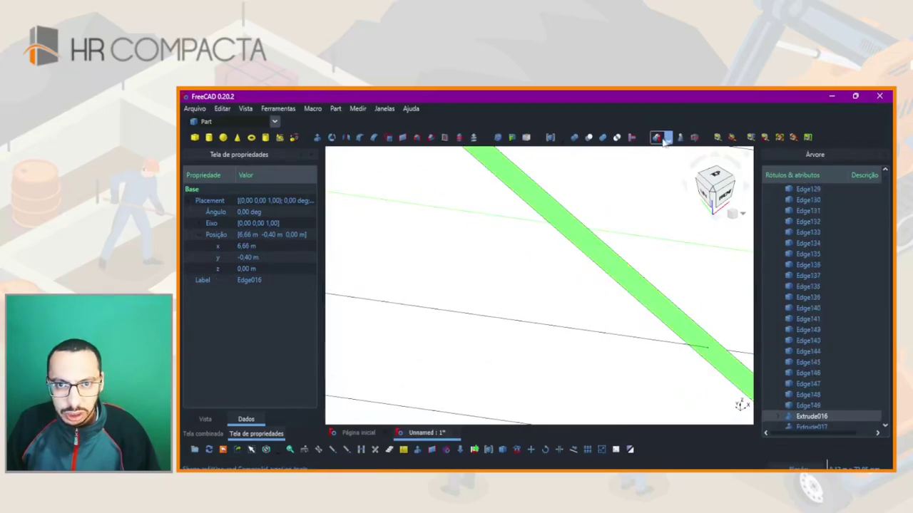
left_click(662, 139)
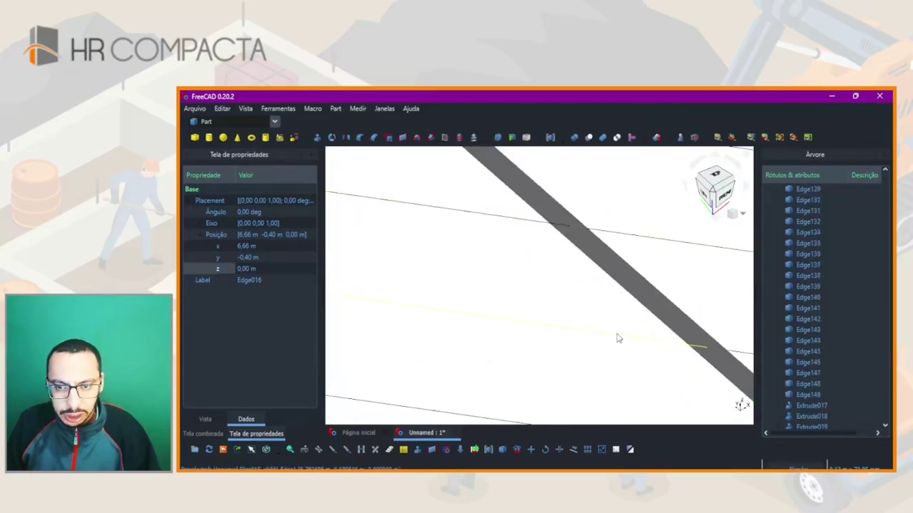
middle_click_drag(531, 224, 525, 243)
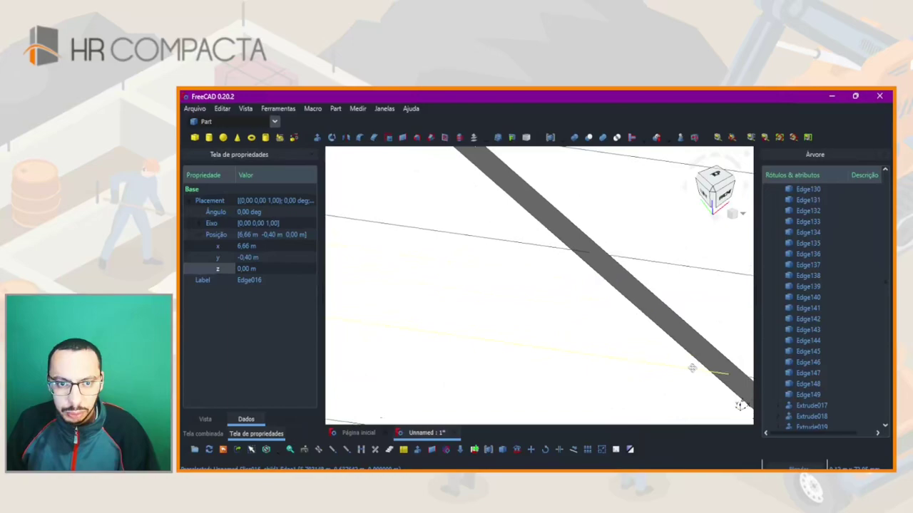
left_click(525, 247)
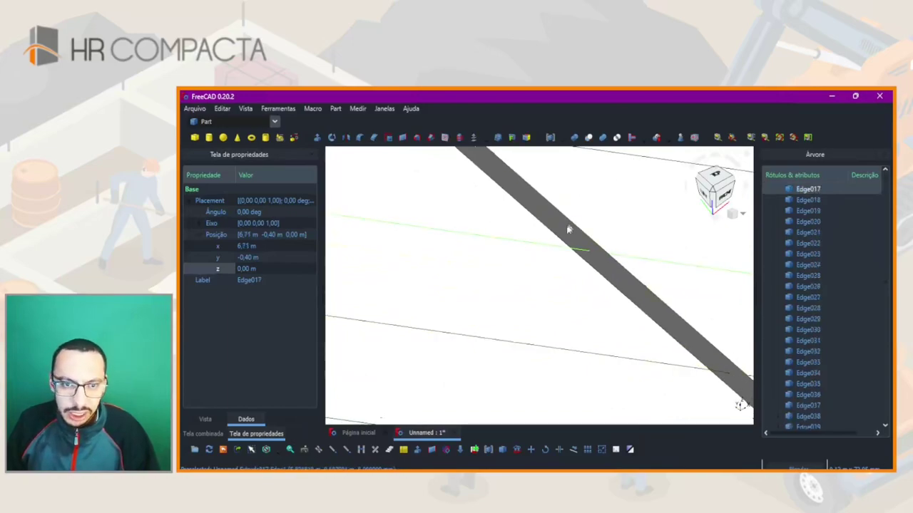
left_click(542, 214)
- Slice the strips along crossing lines Edge018, Edge019 and Edge020
left_click(416, 265)
middle_click_drag(462, 299, 601, 290)
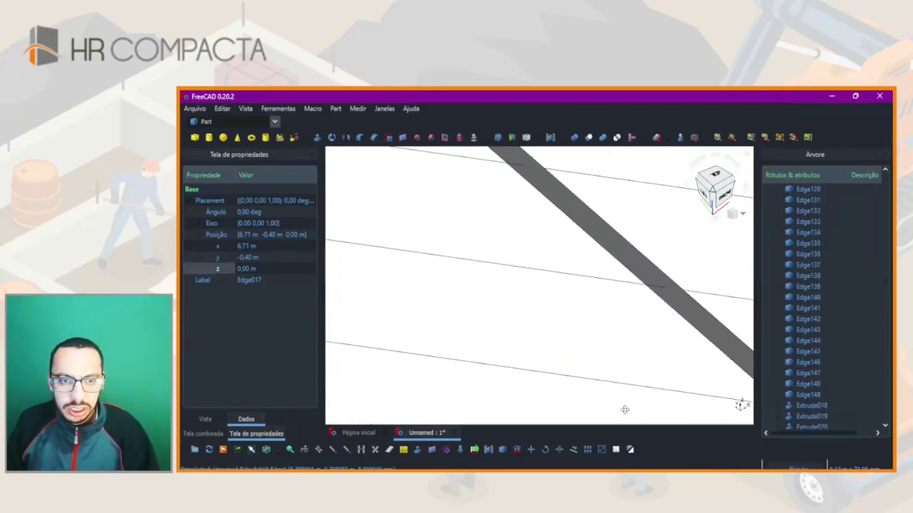
left_click(602, 288)
left_click(631, 265, "ctrl")
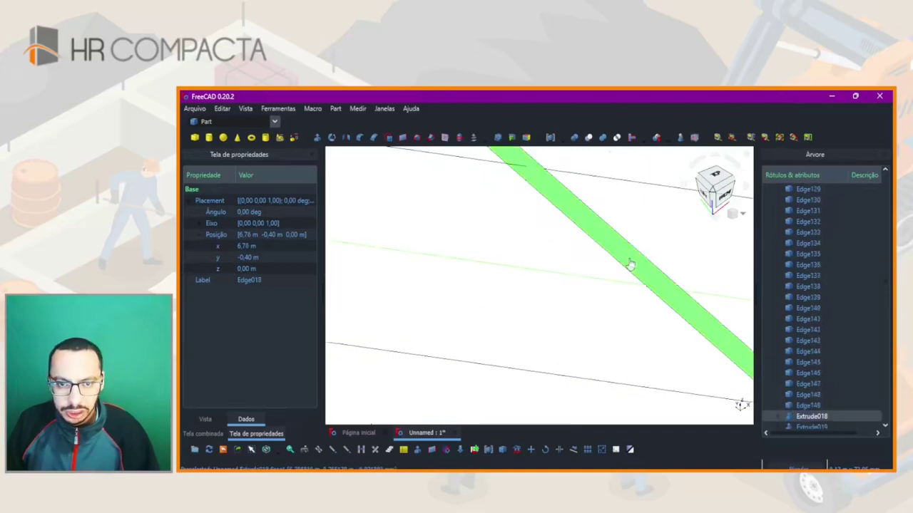
left_click(659, 139)
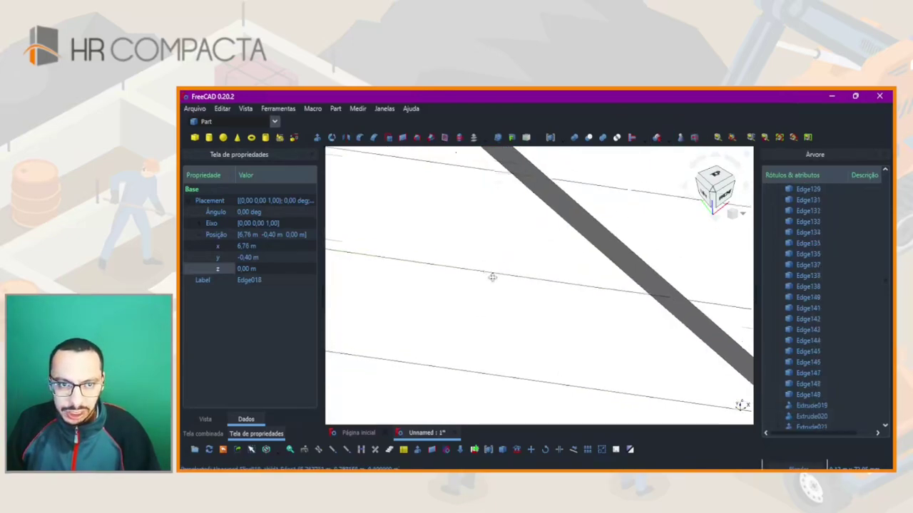
left_click(524, 278)
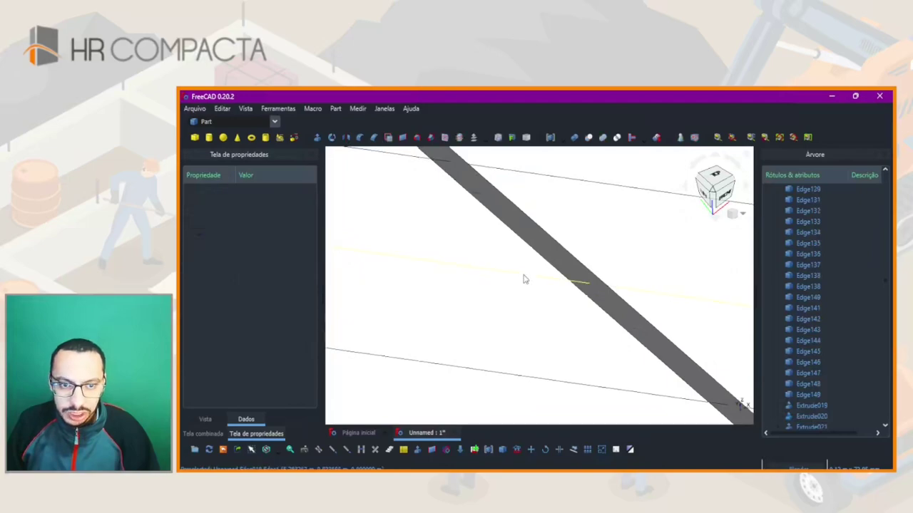
left_click(564, 263, "ctrl")
left_click(660, 138)
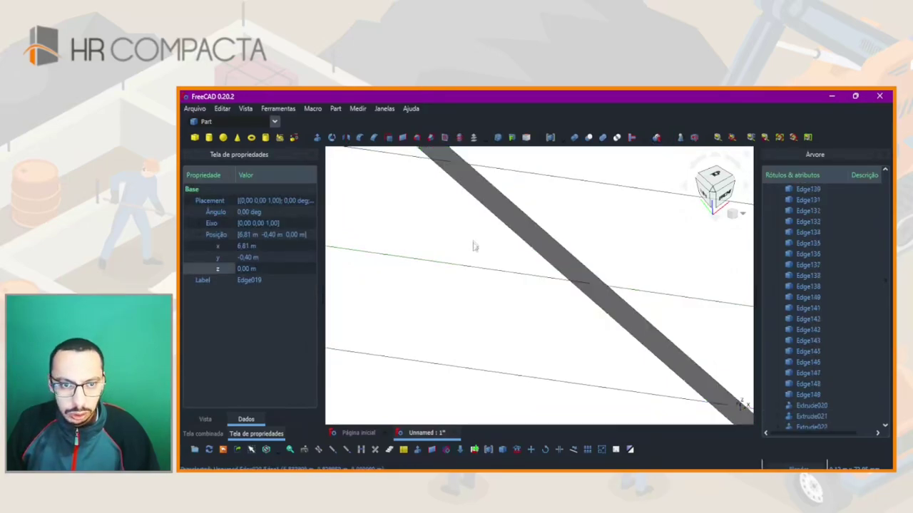
left_click(577, 275)
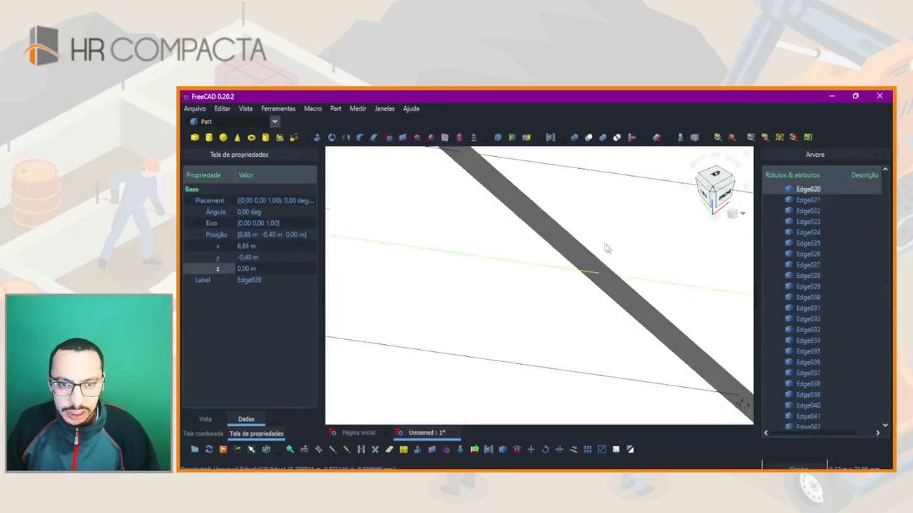
left_click(580, 254, "ctrl")
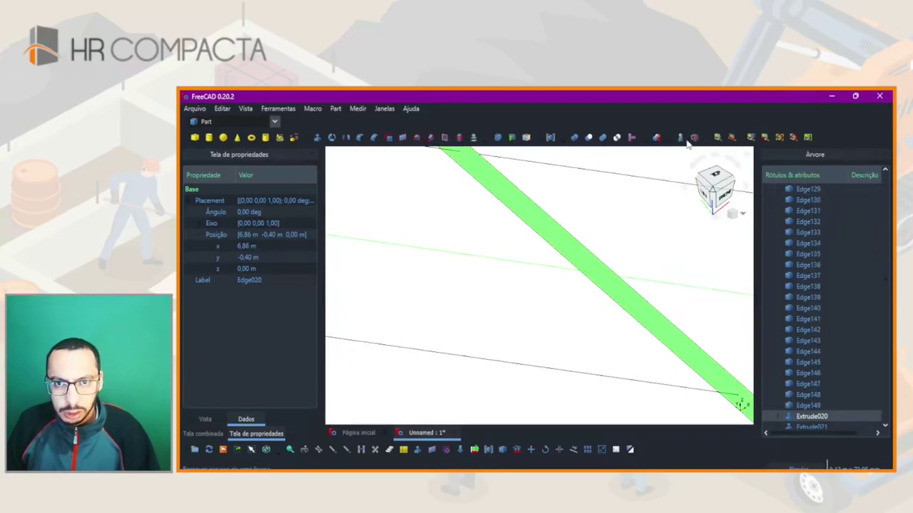
left_click(660, 138)
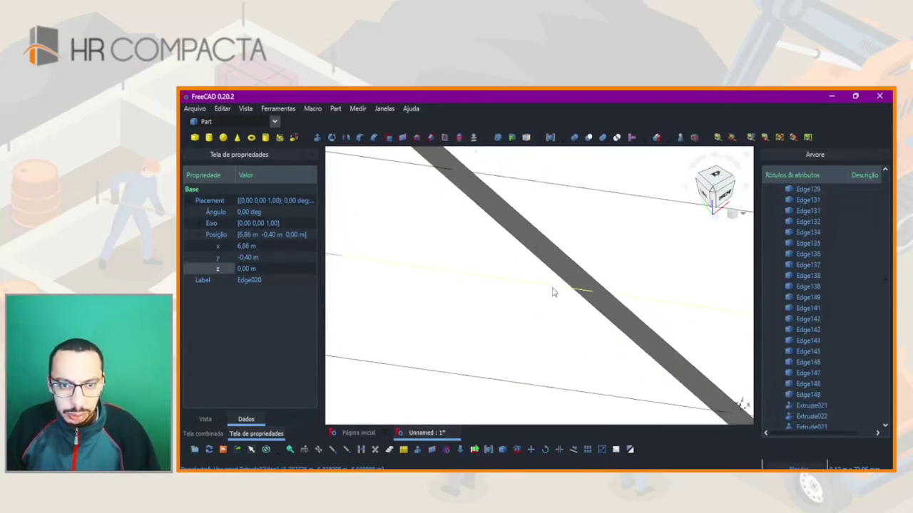
- Slice the remaining strips around Edge022, then deselect to view the hatched panel
left_click(580, 279, "ctrl")
left_click(660, 138)
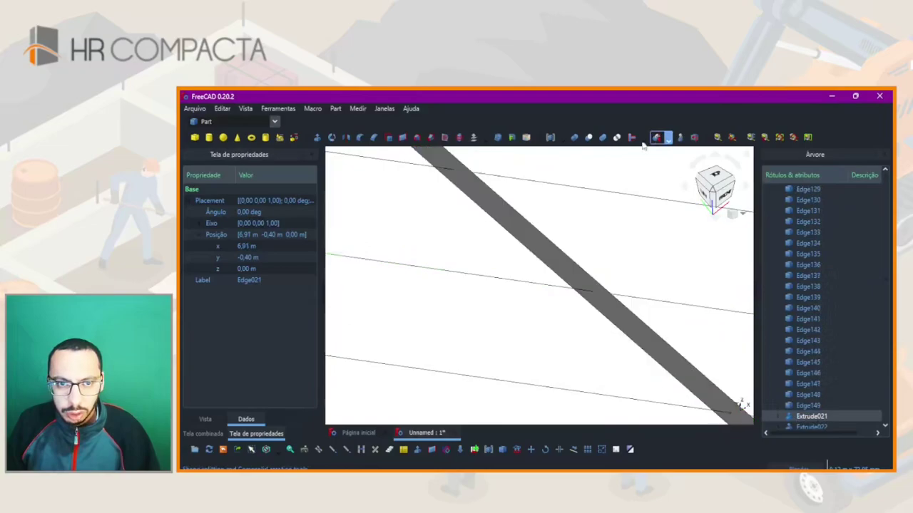
left_click(547, 268)
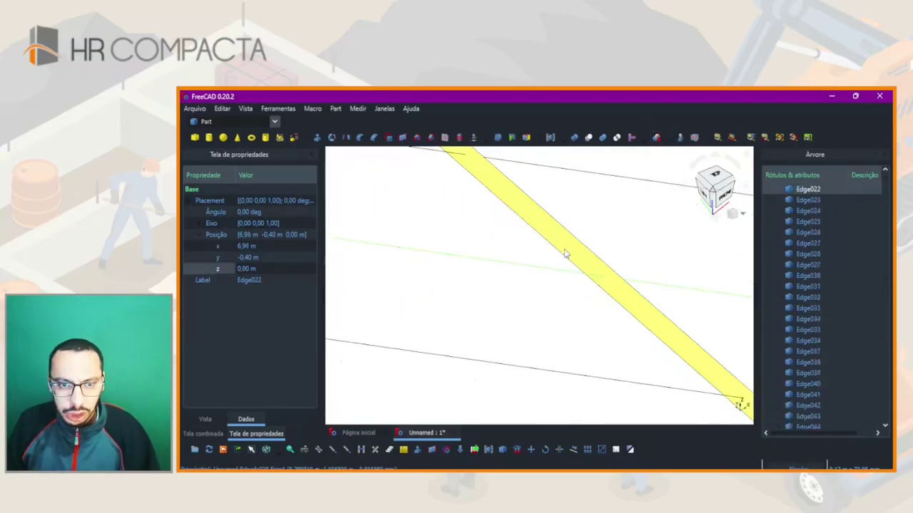
left_click(564, 250, "ctrl")
left_click(660, 138)
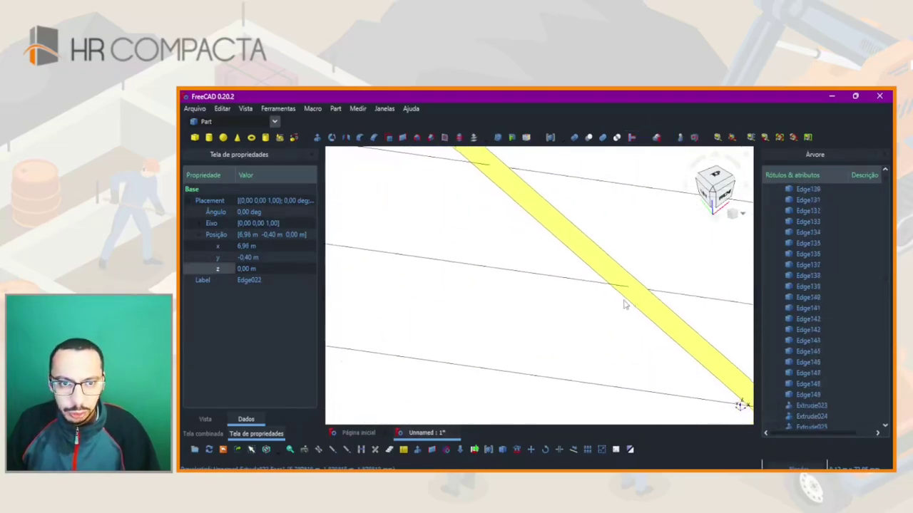
left_click(601, 274, "ctrl")
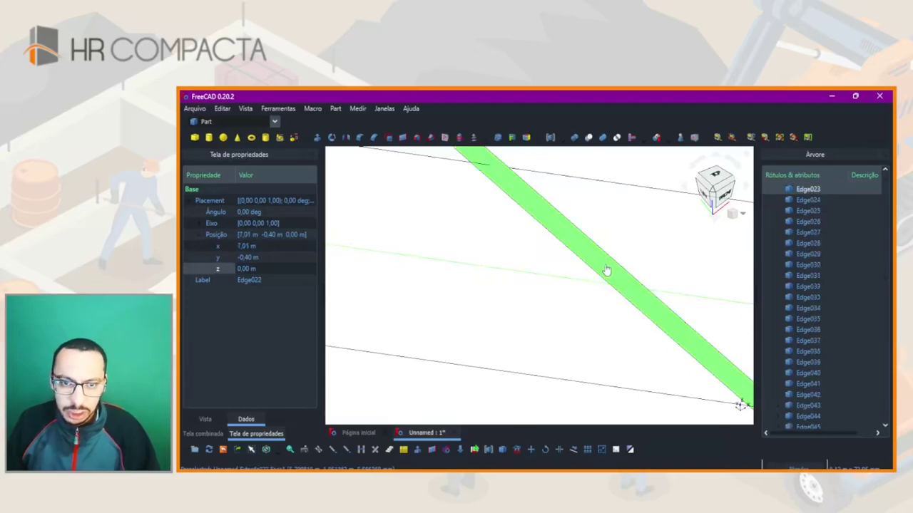
left_click(659, 139)
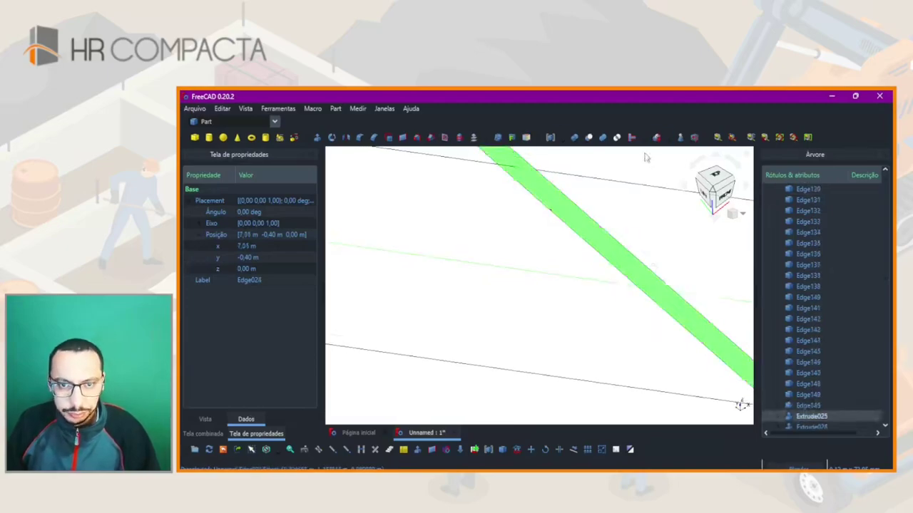
left_click(550, 301)
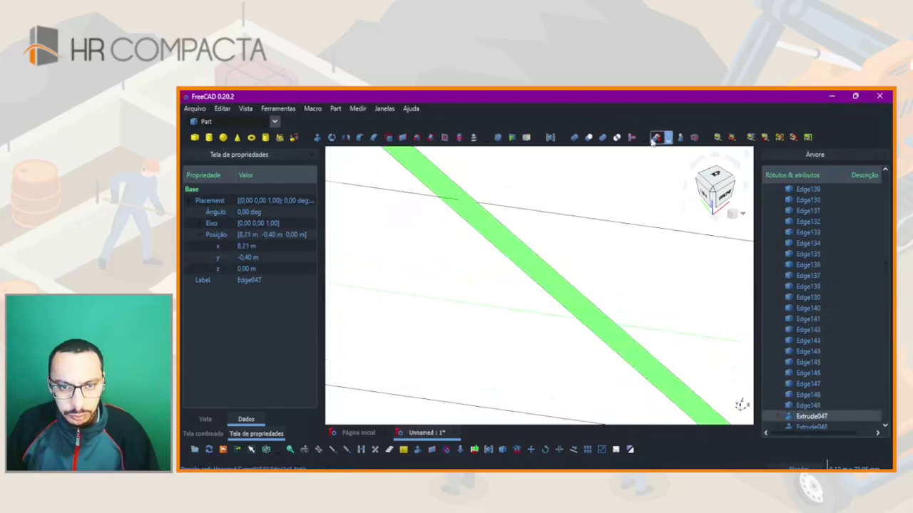
left_click(659, 139)
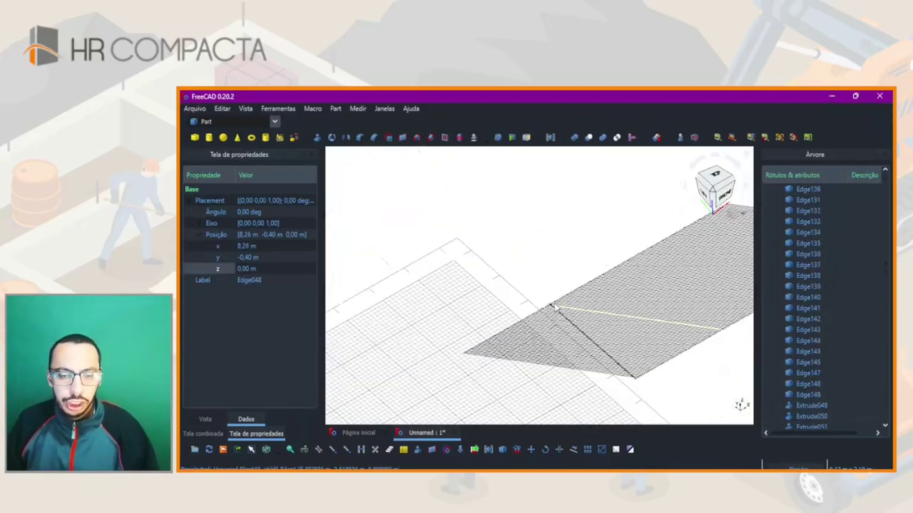
- Check the lower Slice.1 edge piece, then locate Extrude149 and Edge049 in the tree
scroll(586, 383, "up", 3)
scroll(586, 383, "up", 2)
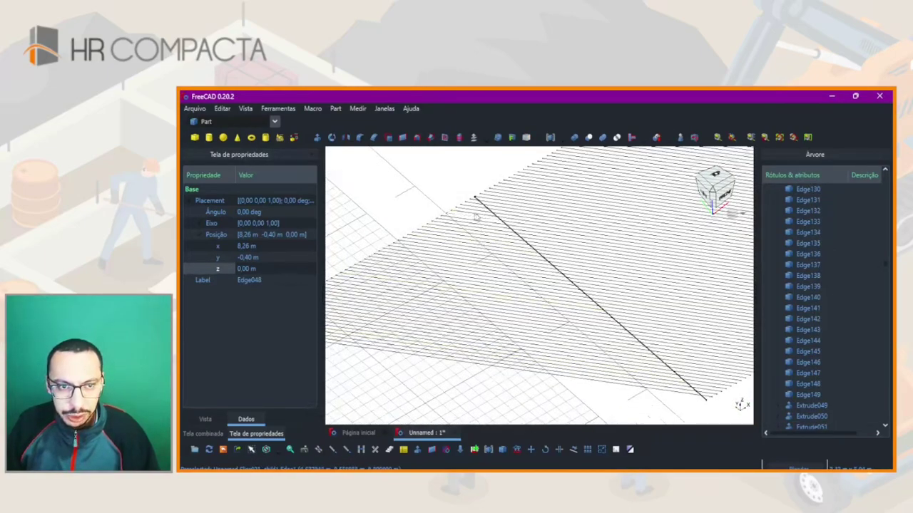
left_click(469, 365)
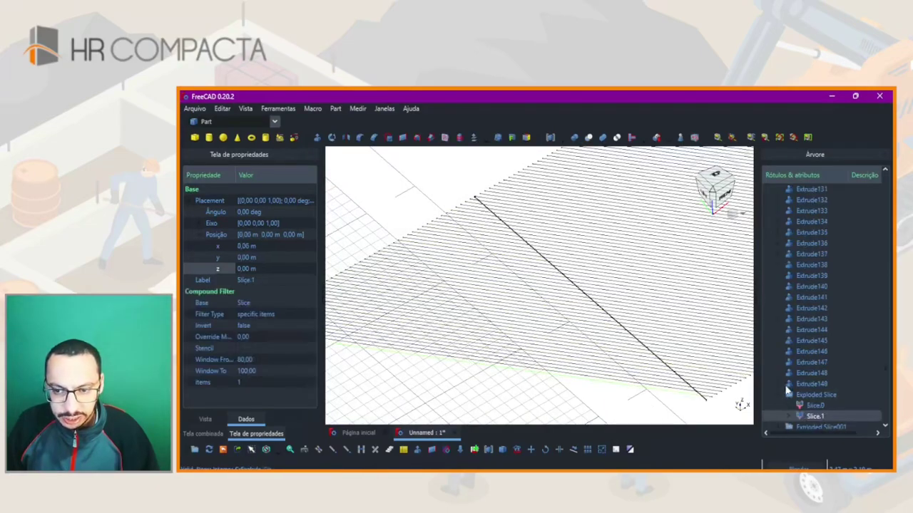
left_click(812, 384)
scroll(798, 346, "up", 5)
scroll(799, 343, "up", 5)
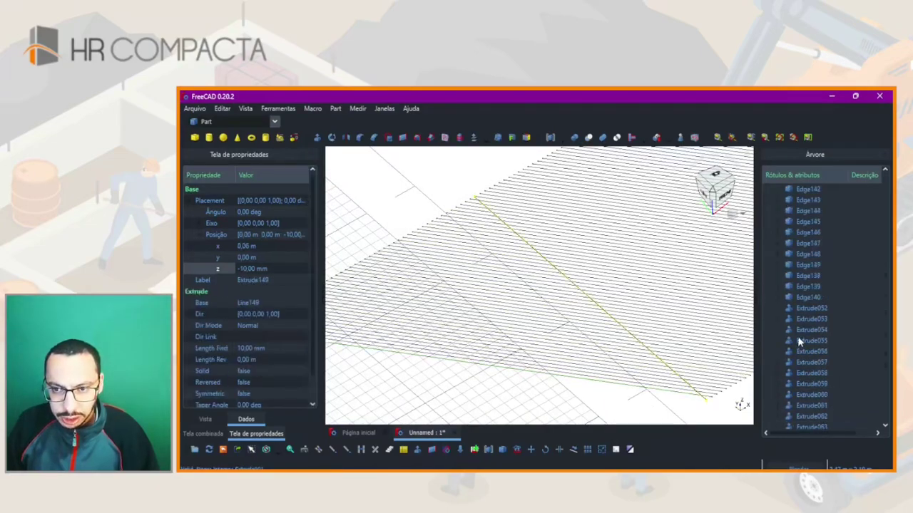
scroll(798, 340, "up", 5)
scroll(799, 319, "up", 10)
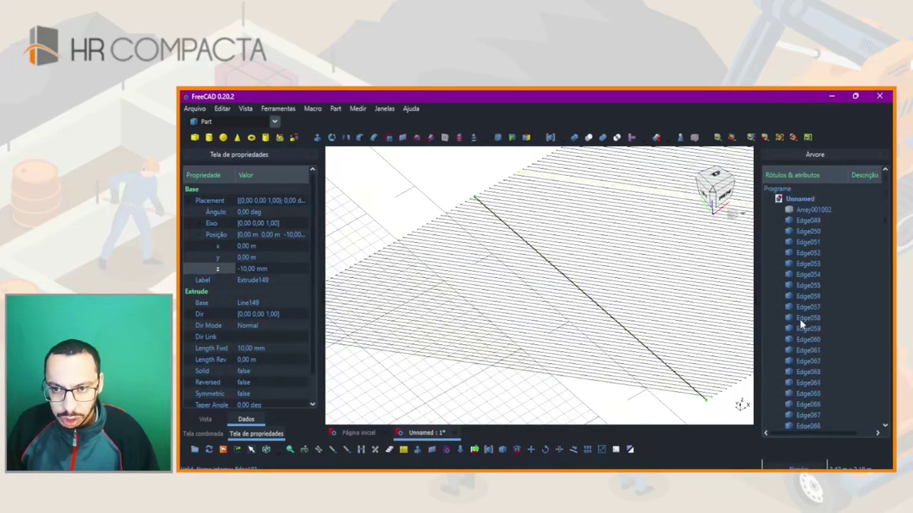
left_click(817, 221)
- Select the whole range of extrusions from Extrude049 through Extrude149
scroll(804, 320, "down", 20)
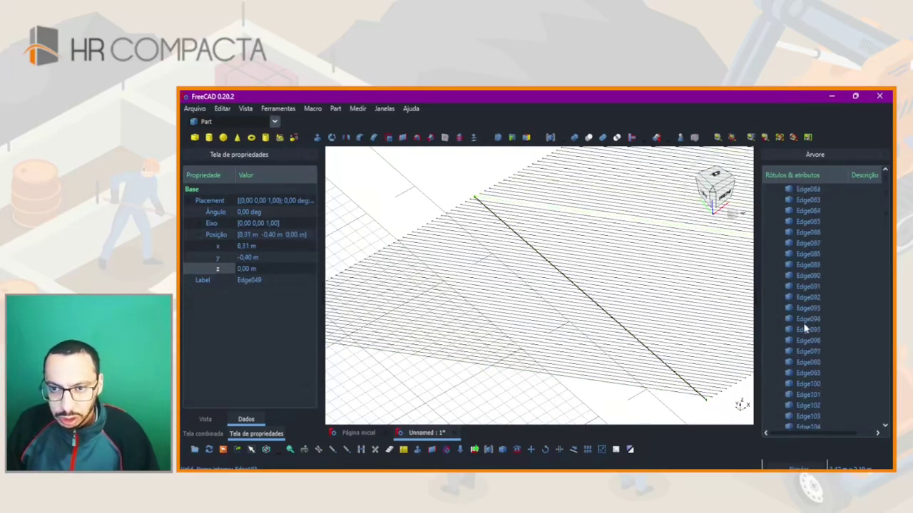
scroll(799, 335, "down", 5)
scroll(806, 267, "up", 5)
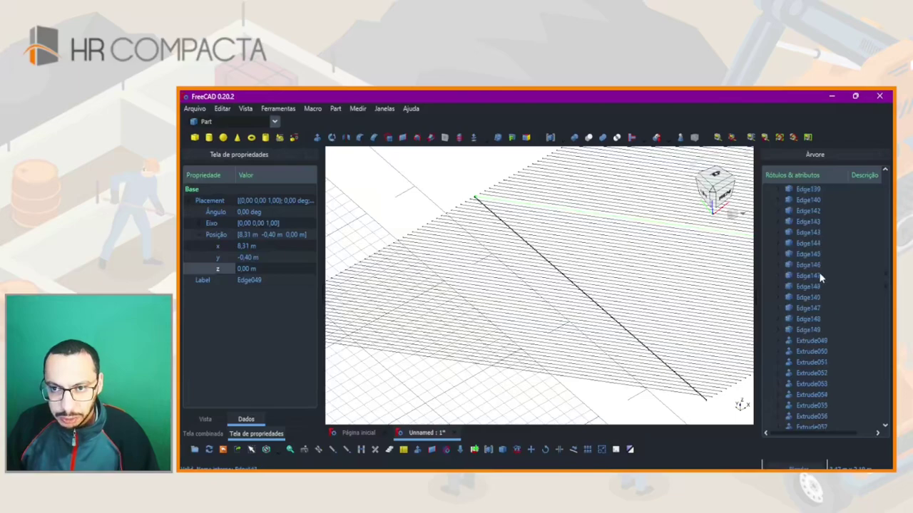
left_click(812, 342)
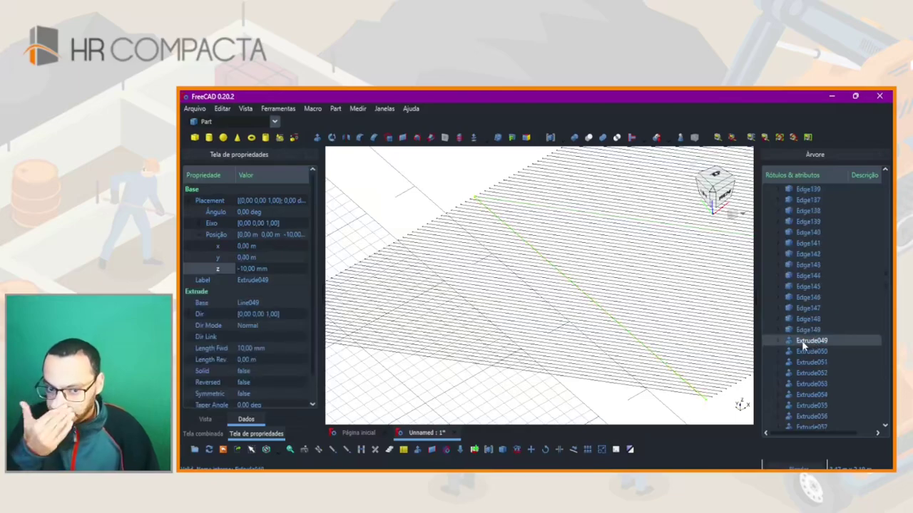
scroll(813, 356, "down", 6)
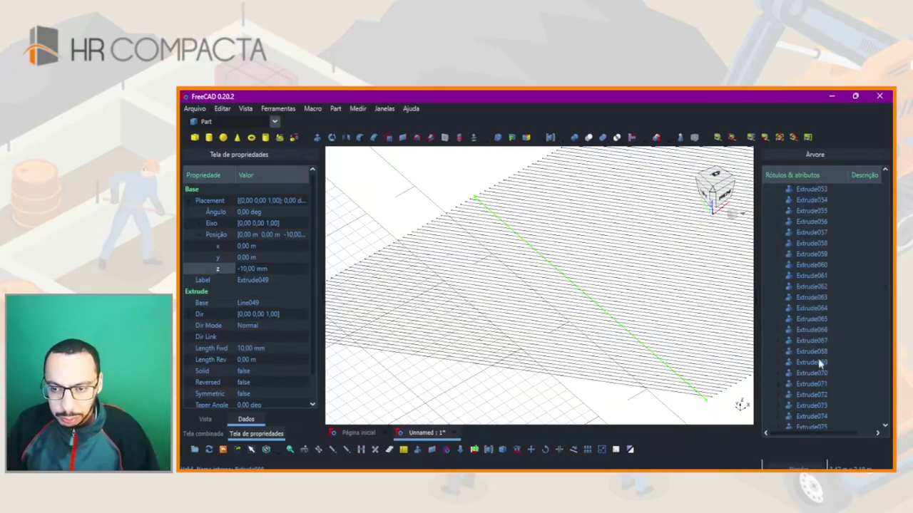
scroll(801, 385, "down", 18)
scroll(806, 364, "up", 4)
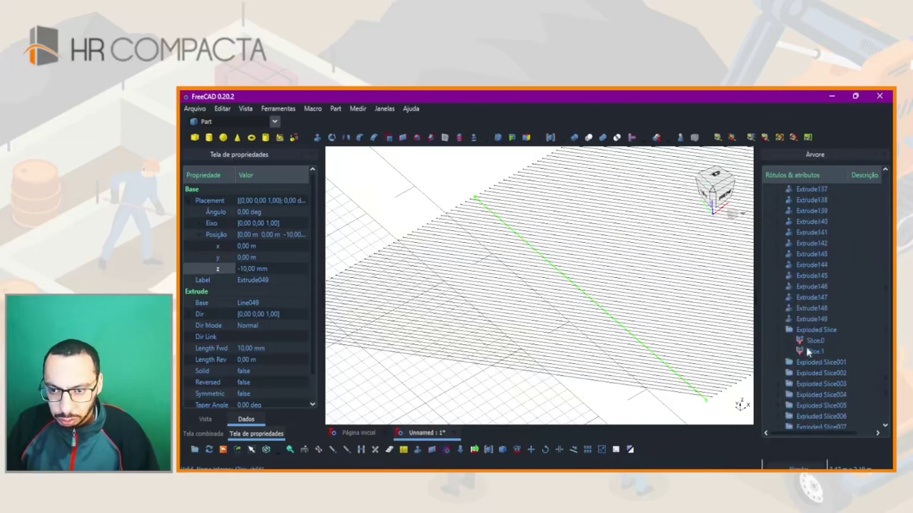
left_click(812, 320, "shift")
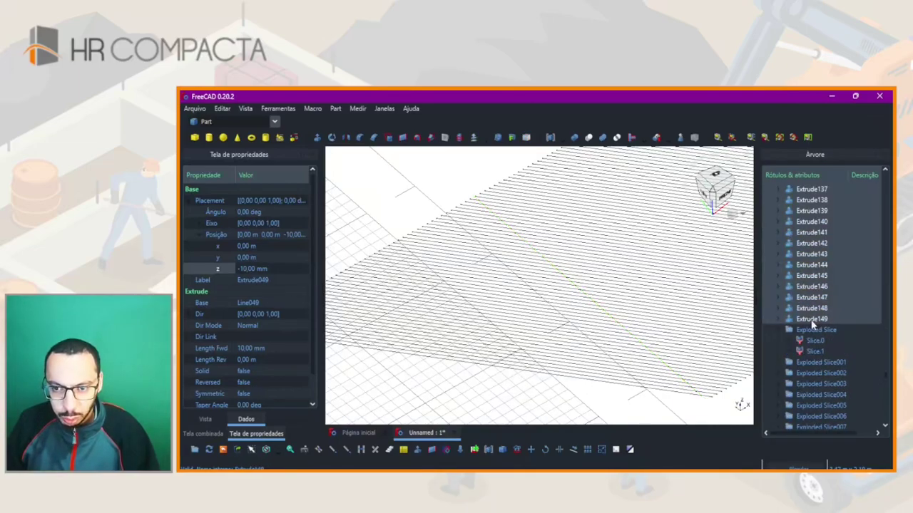
- Hide the selected extrusions and confirm Extrude049 is no longer shown
key("Delete")
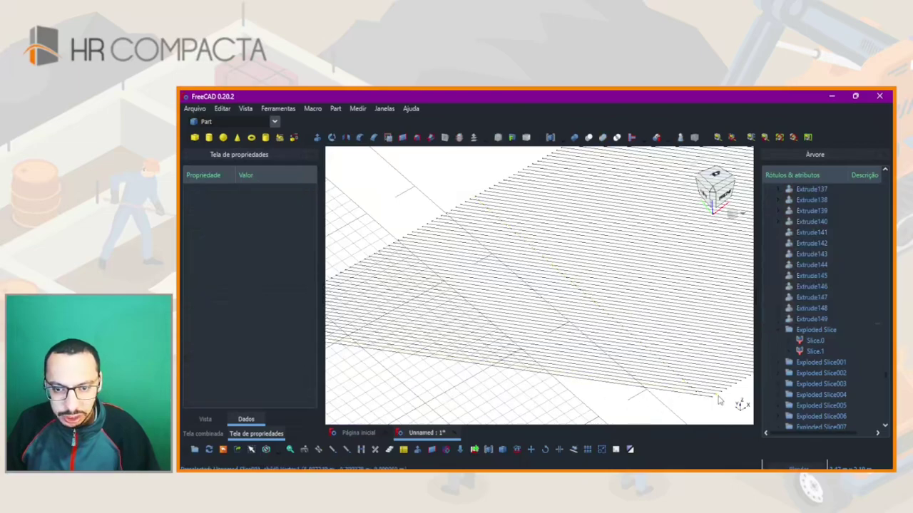
left_click(806, 373)
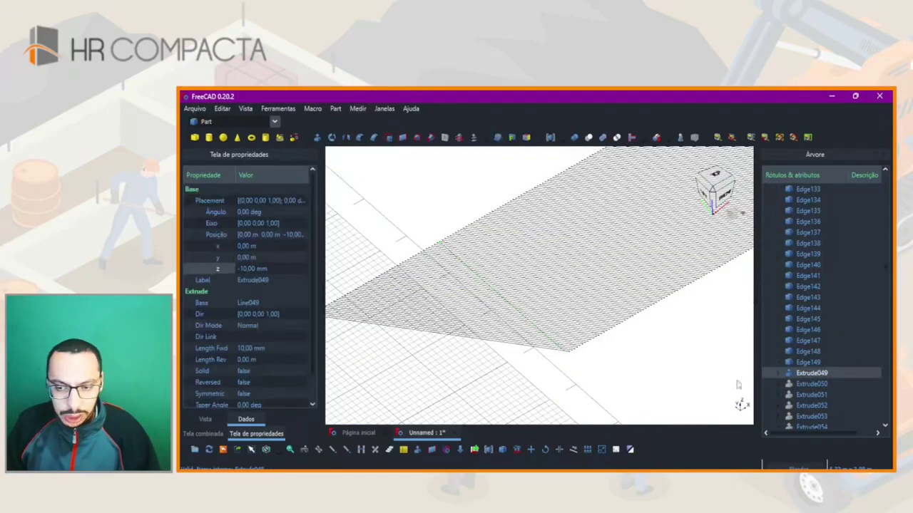
left_click(439, 261)
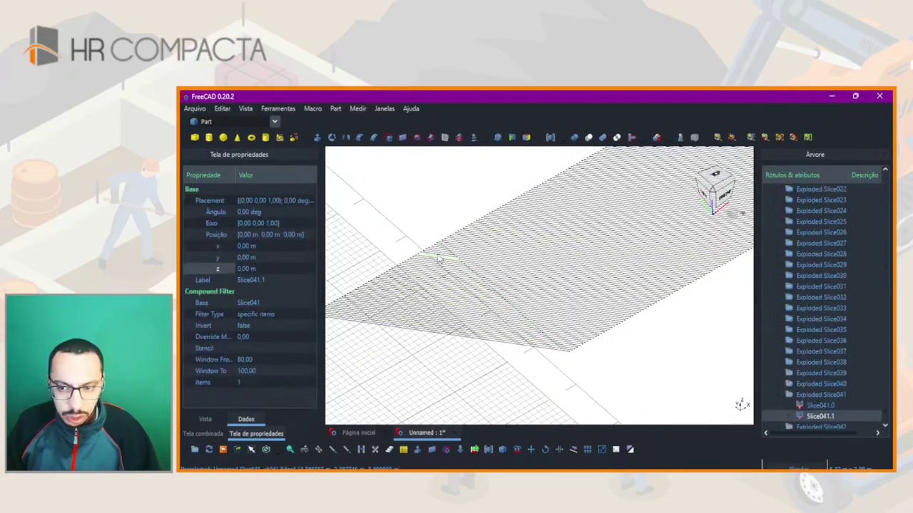
- Inspect slice pieces Slice025.1, Slice002.1, Slice005.1 and Slice011.1, expanding their exploded groups
left_click(443, 298)
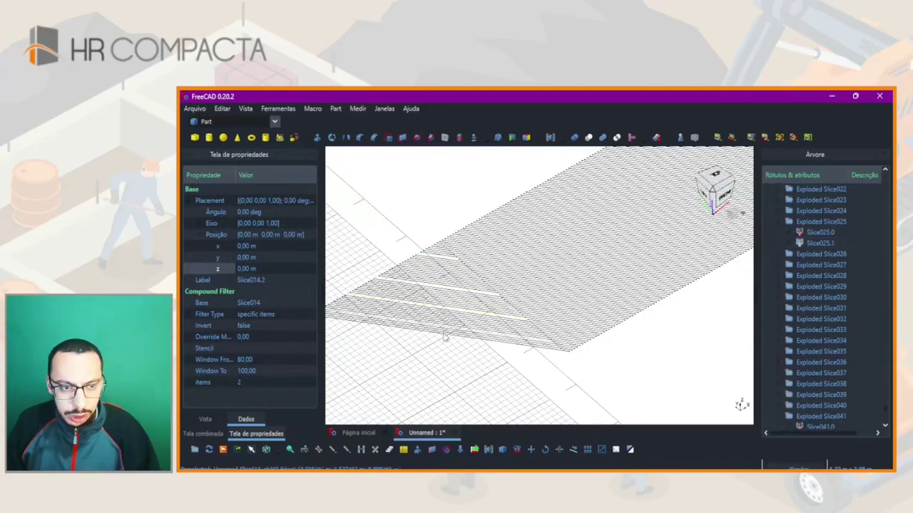
left_click(443, 314)
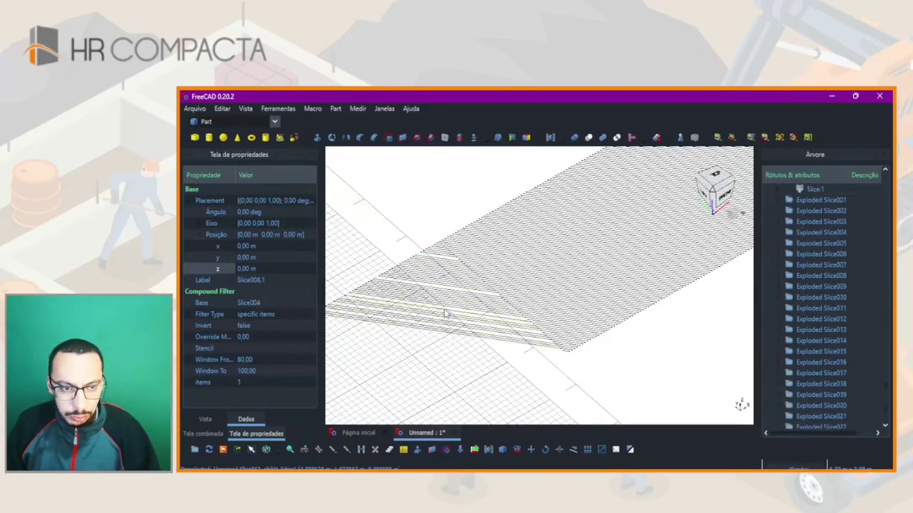
left_click(444, 314)
left_click(442, 317)
left_click(433, 328)
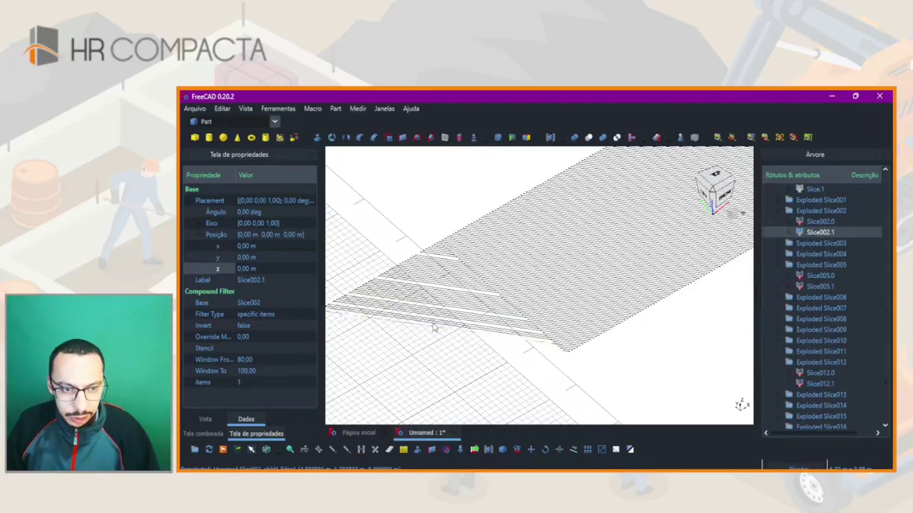
left_click(433, 328)
left_click(433, 315)
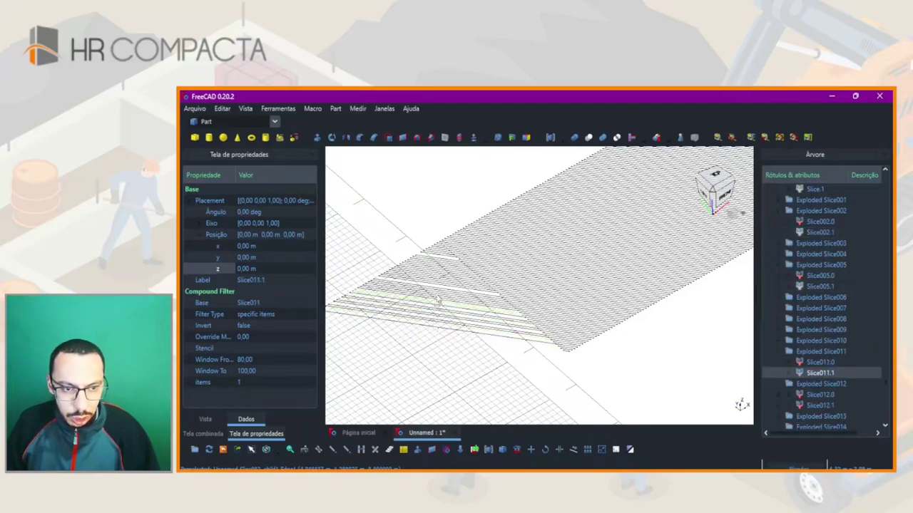
left_click(439, 300)
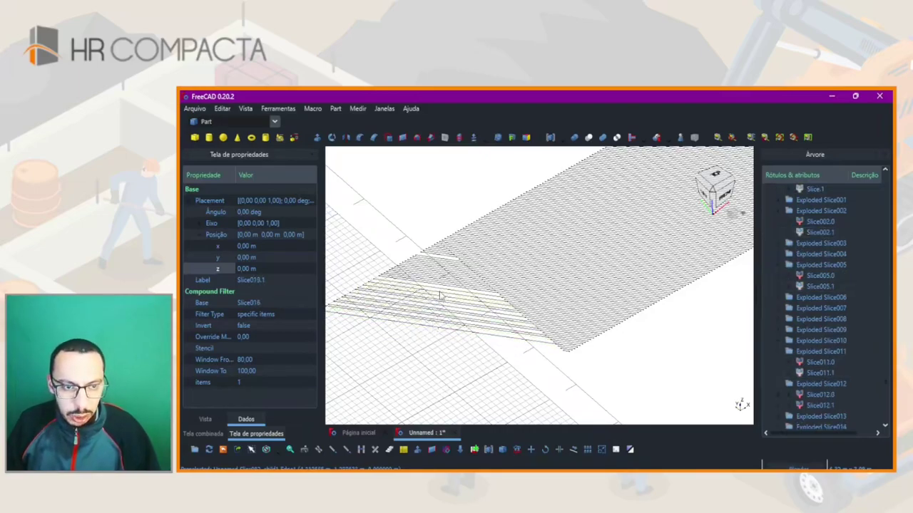
left_click(440, 295)
- Check pieces Slice039.1, Slice044.1, Slice037 and Slice024.1, then view the panel from the top, slightly orbited
scroll(440, 295, "up", 2)
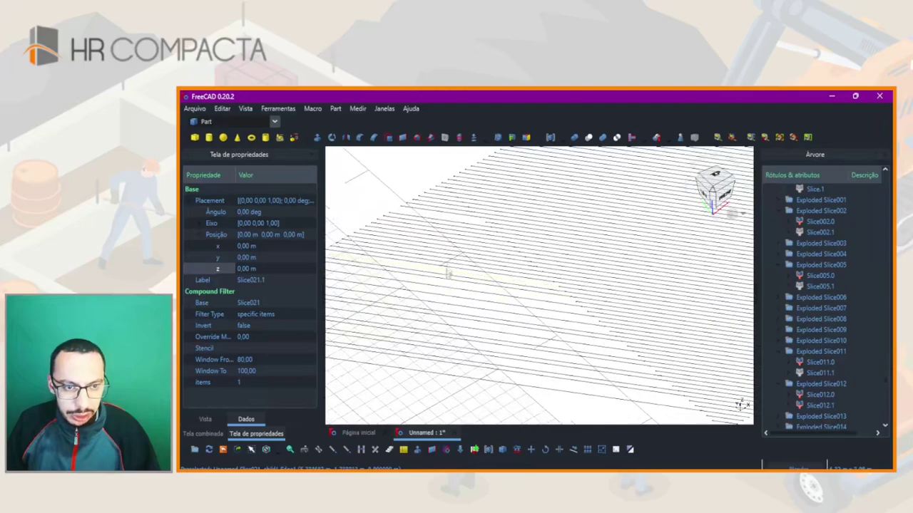
left_click(439, 221)
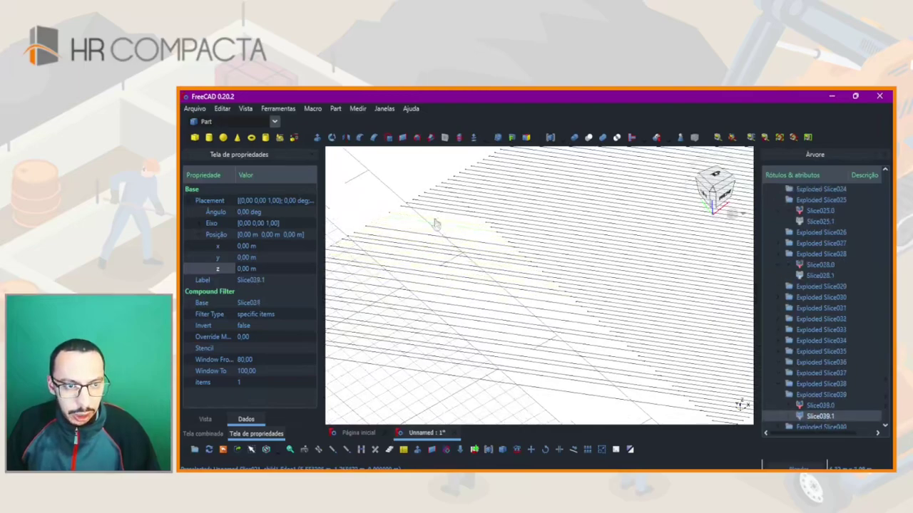
left_click(439, 214)
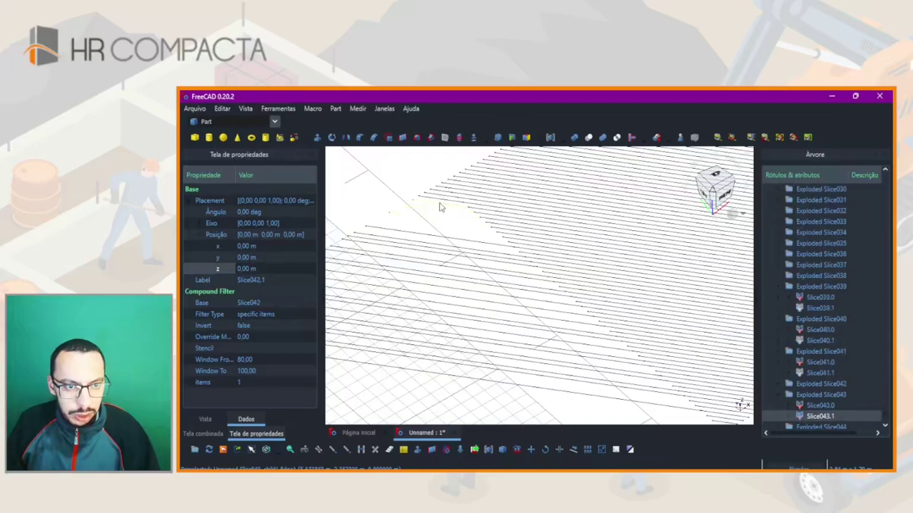
left_click(440, 206)
left_click(438, 193)
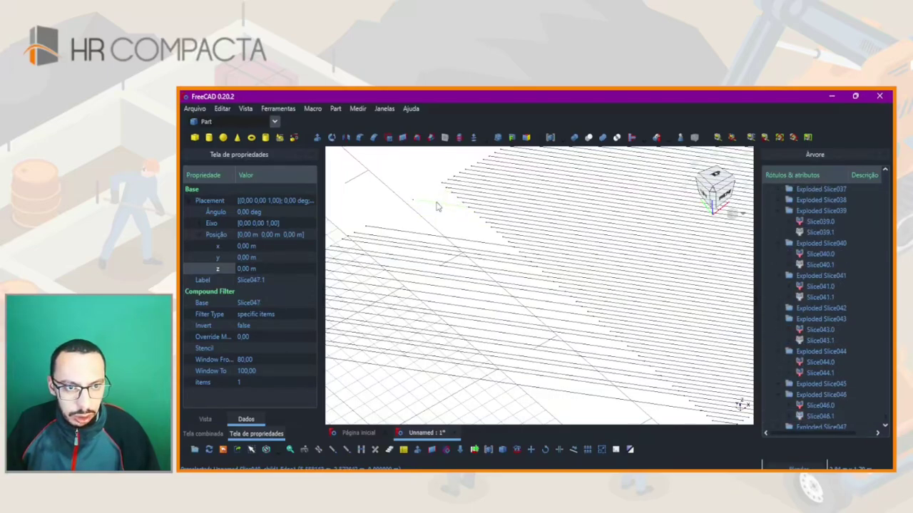
left_click(441, 236)
left_click(440, 257)
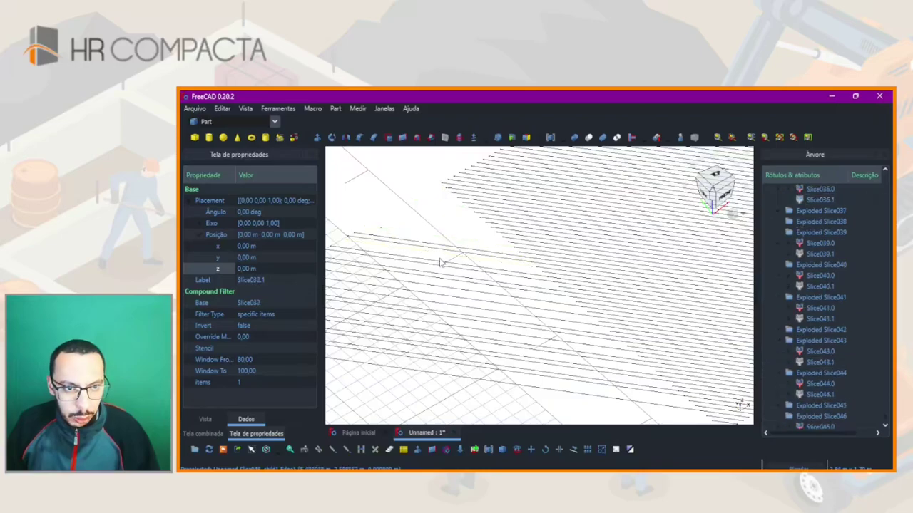
left_click(440, 314)
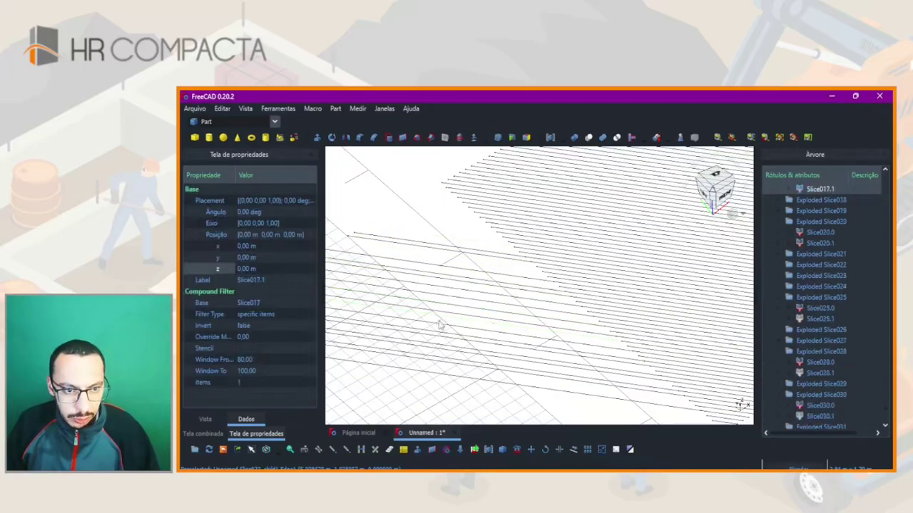
key("2")
middle_click_drag(490, 359, 478, 378)
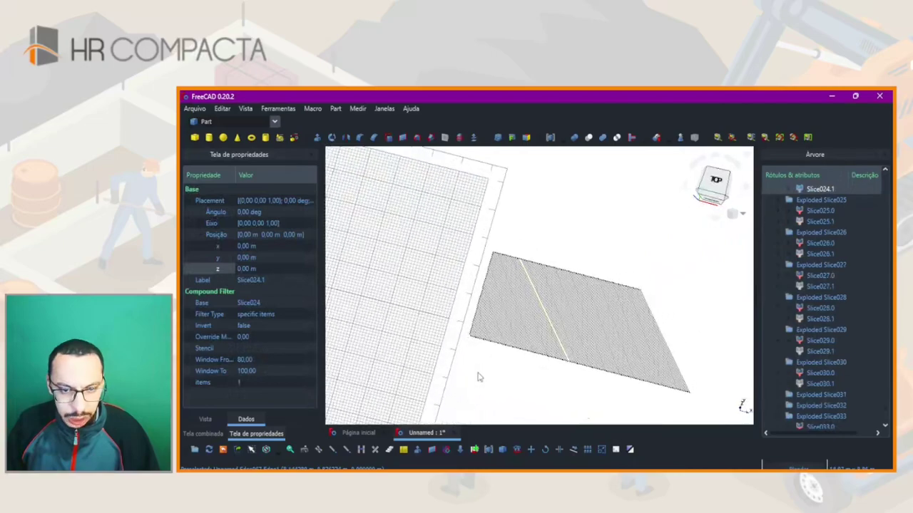
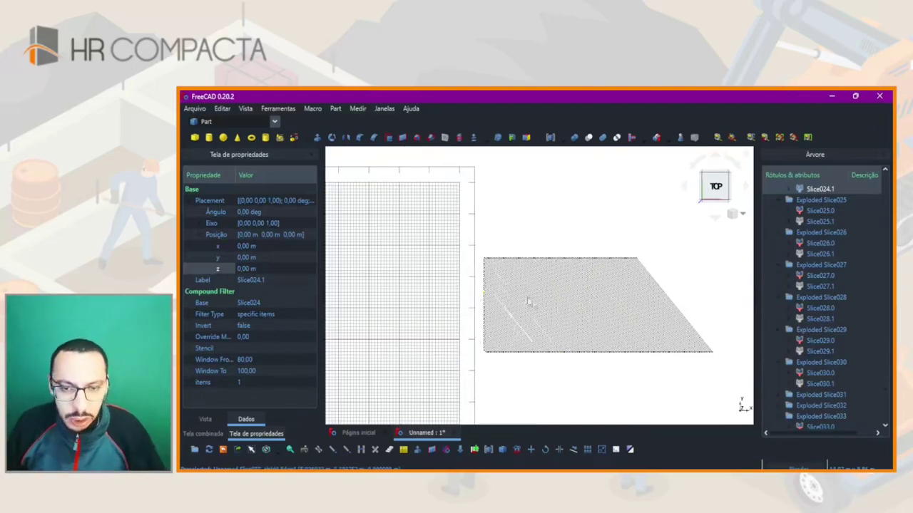
- Inspect the Array001002 mesh array and Extrude049 in the model tree
scroll(528, 305, "up", 5)
scroll(397, 305, "down", 5)
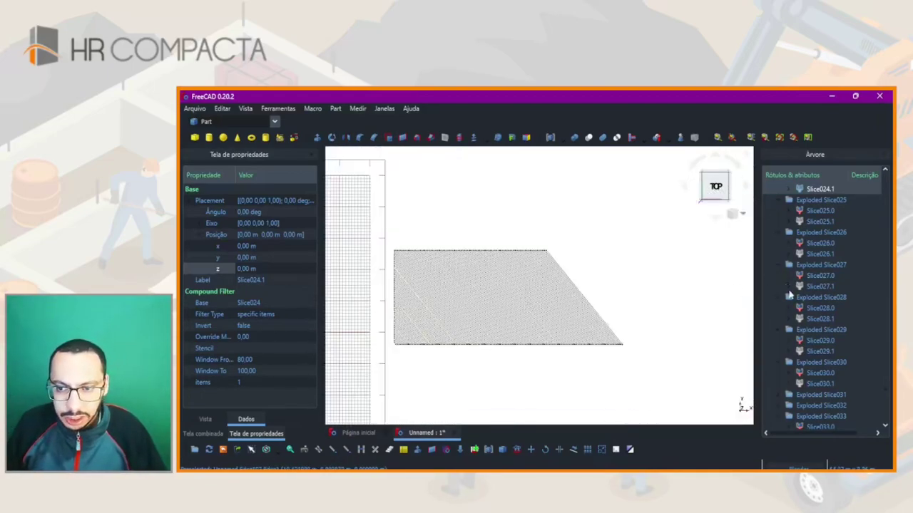
scroll(822, 313, "down", 5)
scroll(822, 313, "down", 5)
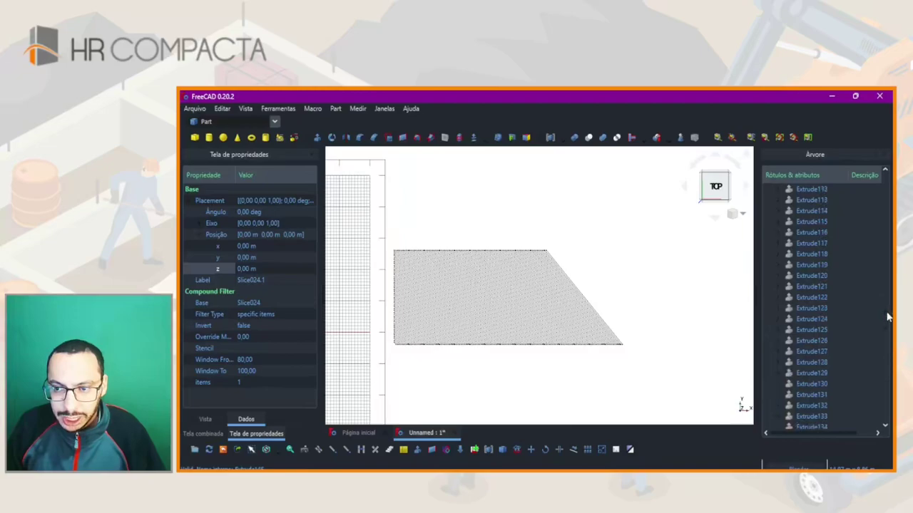
left_click_drag(888, 317, 888, 145)
left_click(805, 212)
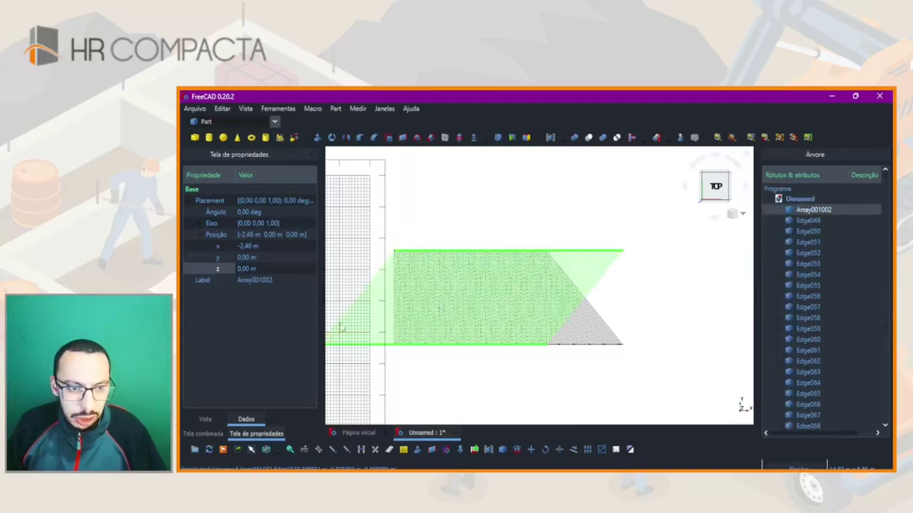
scroll(357, 324, "up", 5)
scroll(430, 208, "down", 3)
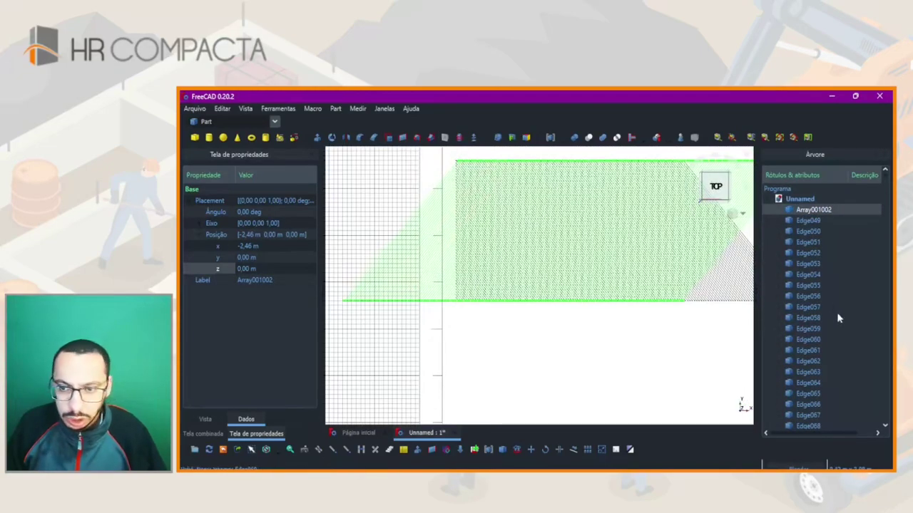
scroll(813, 311, "down", 10)
scroll(799, 363, "down", 5)
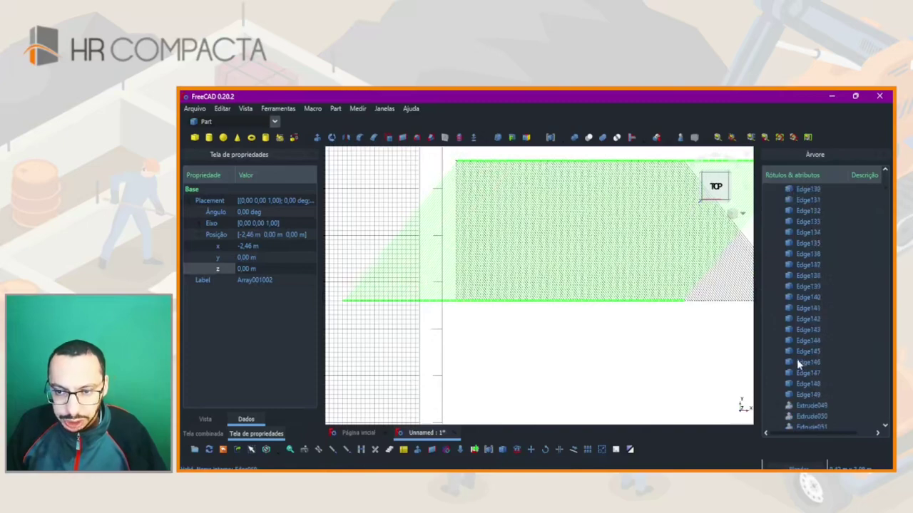
scroll(806, 286, "down", 5)
left_click(803, 246)
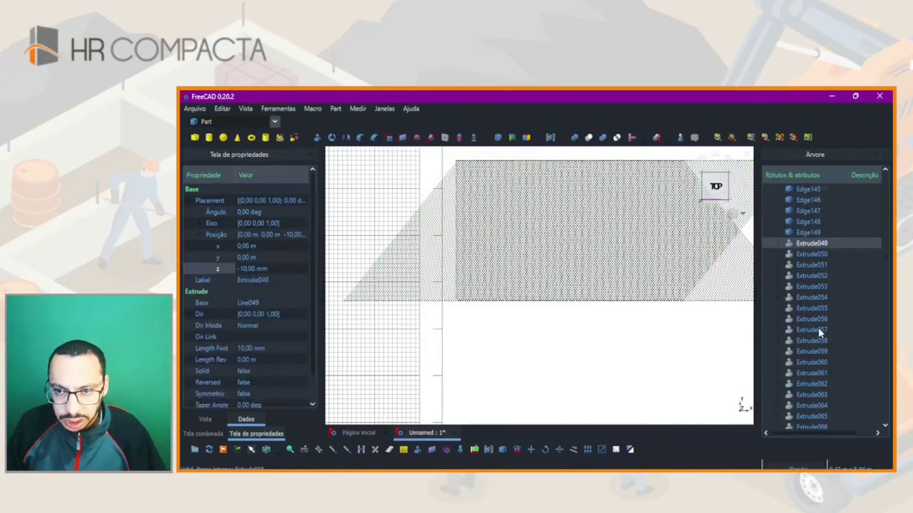
scroll(808, 362, "down", 10)
scroll(806, 386, "down", 6)
- Clear the selection and zoom in on the border bar and the Slice049.0 mesh piece
left_click(427, 332)
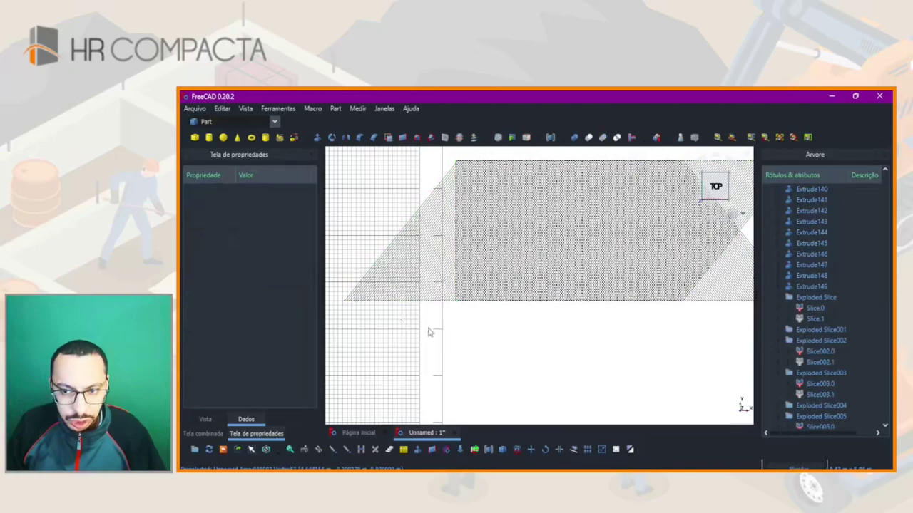
mouse_move(428, 332)
middle_mouse_down()
mouse_move(514, 275)
mouse_move(428, 214)
middle_mouse_up()
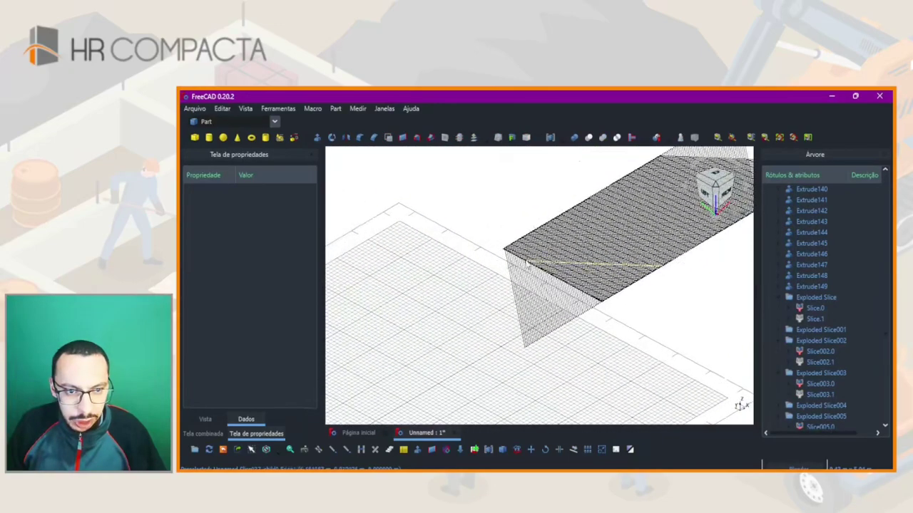
scroll(402, 169, "up", 5)
scroll(406, 186, "up", 3)
scroll(449, 271, "up", 3)
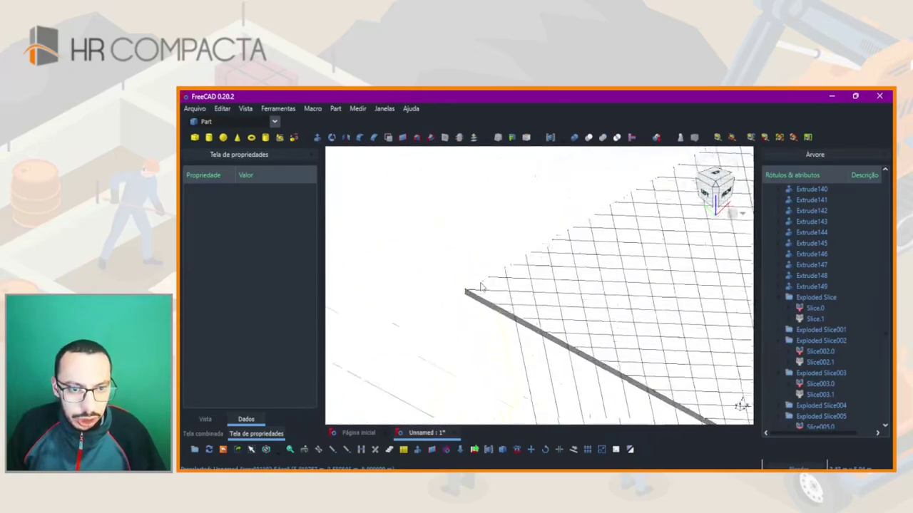
scroll(489, 351, "up", 2)
left_click(496, 351)
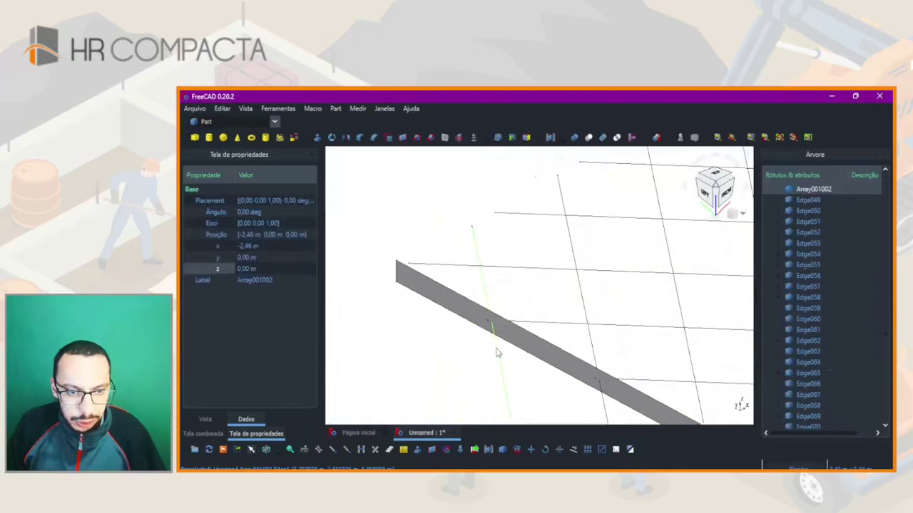
left_click(463, 315)
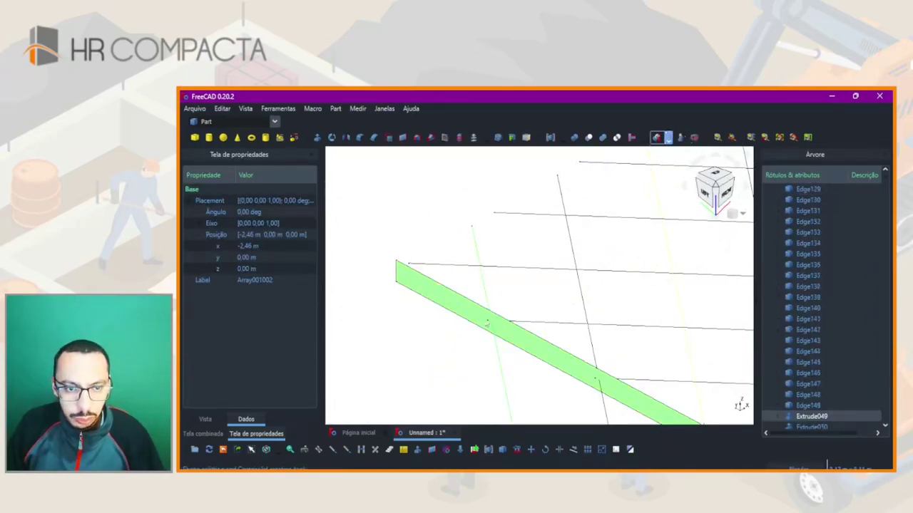
left_click(658, 136)
left_click(499, 359)
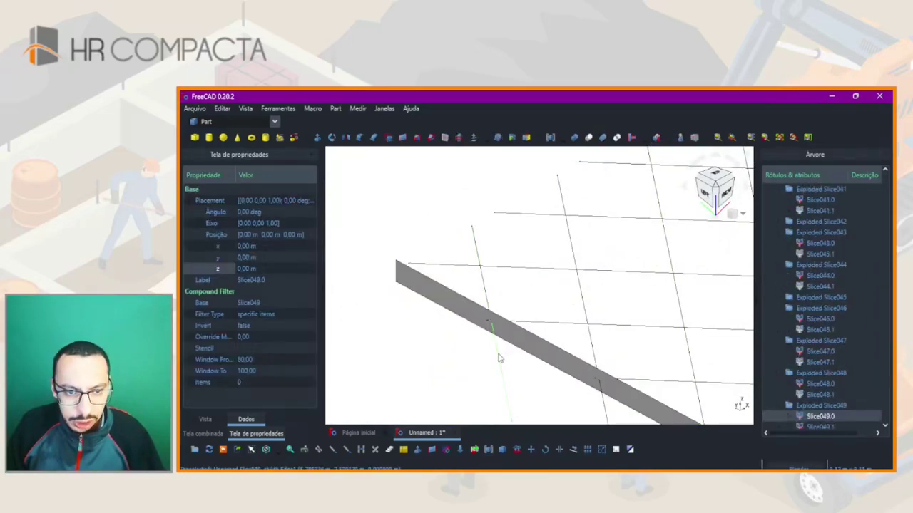
- Join the Slice049.2 mesh piece with the border bar into Slice050.0
scroll(499, 359, "down", 3)
scroll(475, 298, "down", 2)
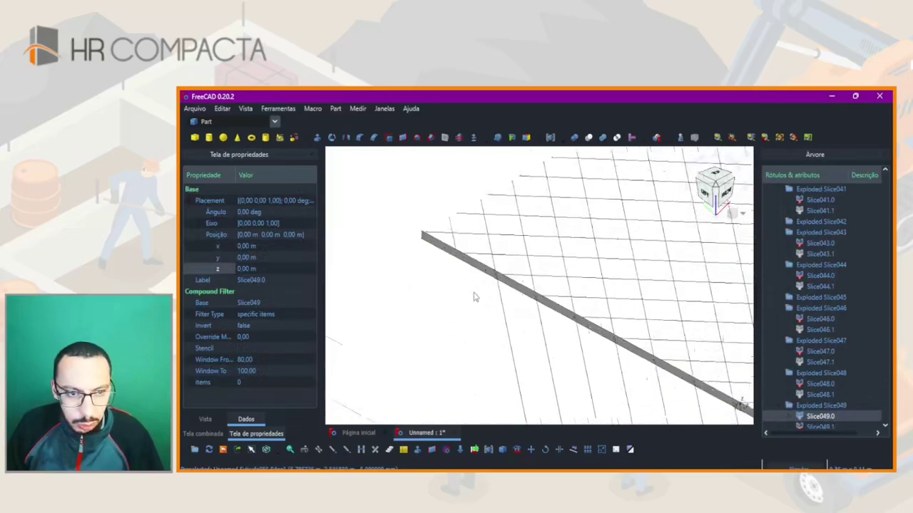
scroll(474, 297, "up", 2)
left_click(489, 276)
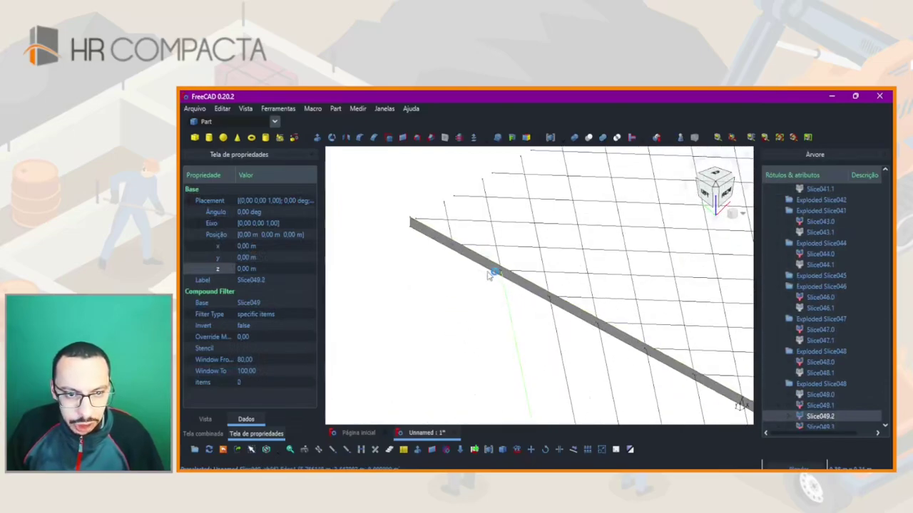
left_click(487, 270)
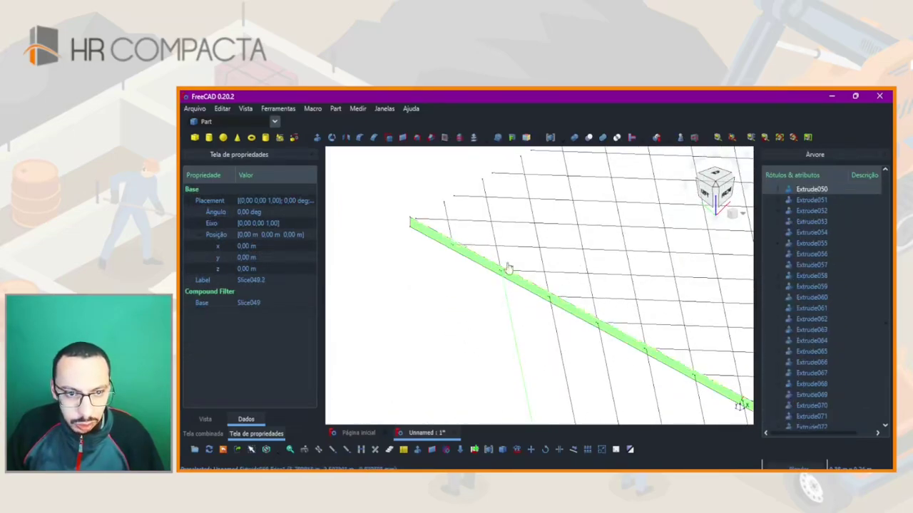
left_click(658, 139)
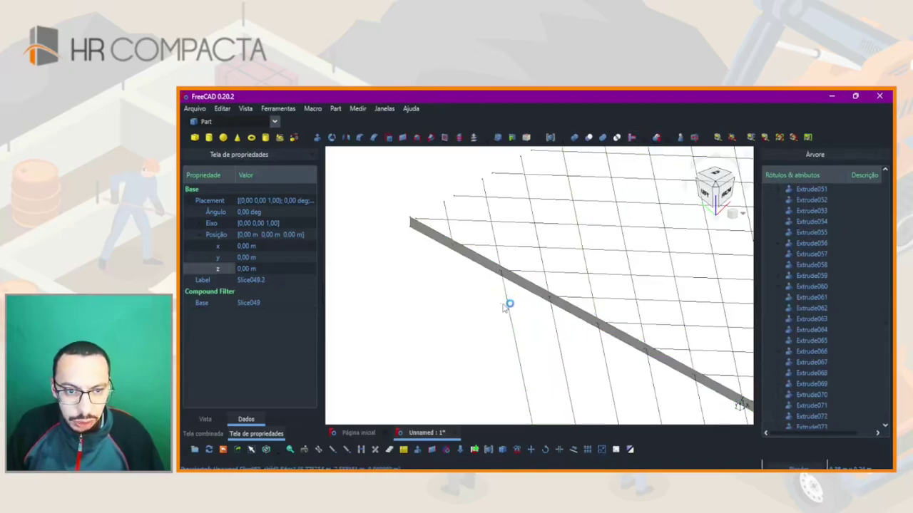
- View the mesh straight from the top
scroll(482, 308, "down", 3)
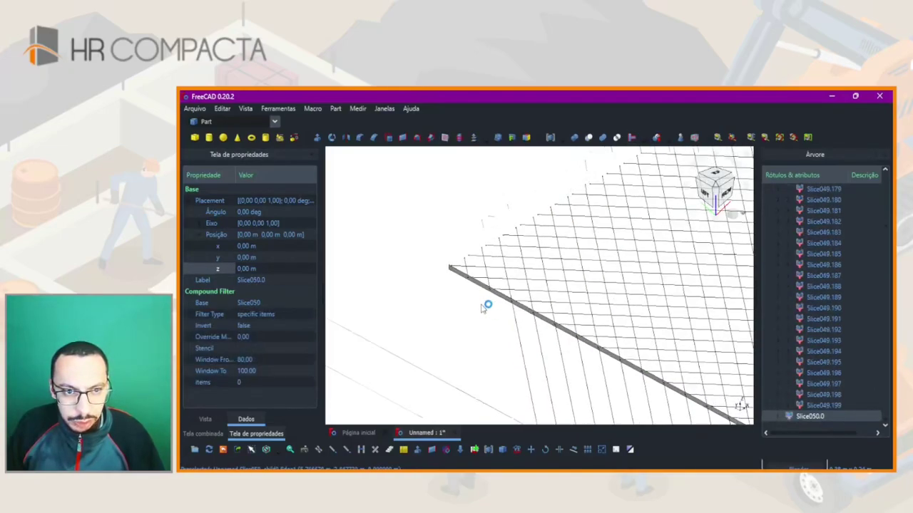
scroll(510, 325, "up", 2)
middle_click_drag(525, 305, 482, 329)
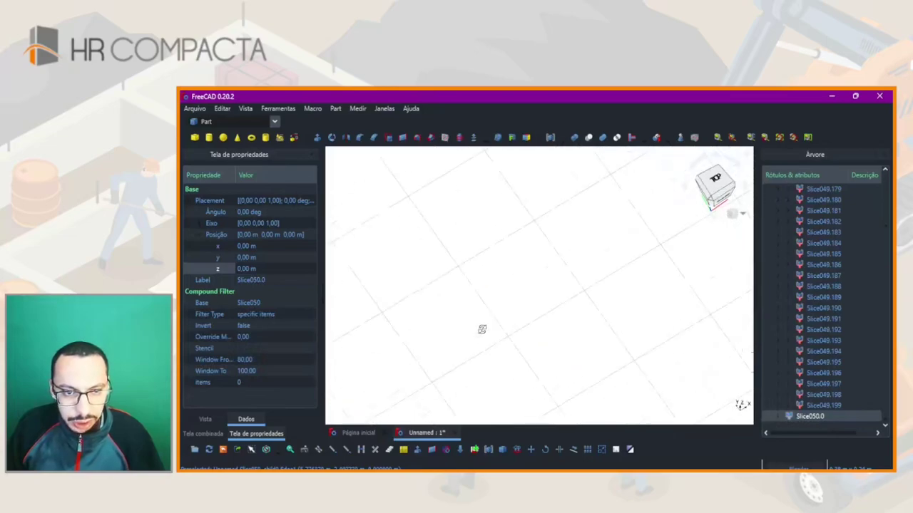
left_click(715, 182)
scroll(603, 287, "down", 2)
scroll(644, 240, "down", 2)
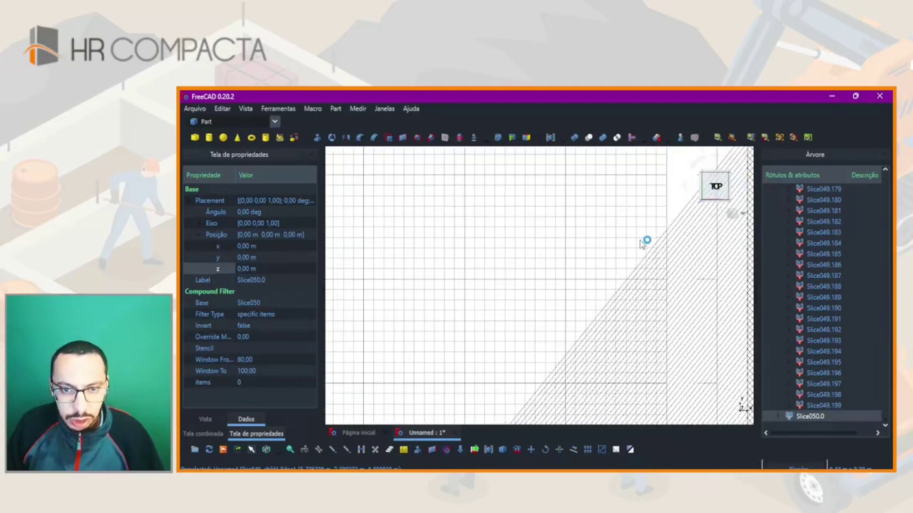
scroll(492, 349, "up", 3)
scroll(613, 230, "up", 2)
scroll(595, 207, "up", 1)
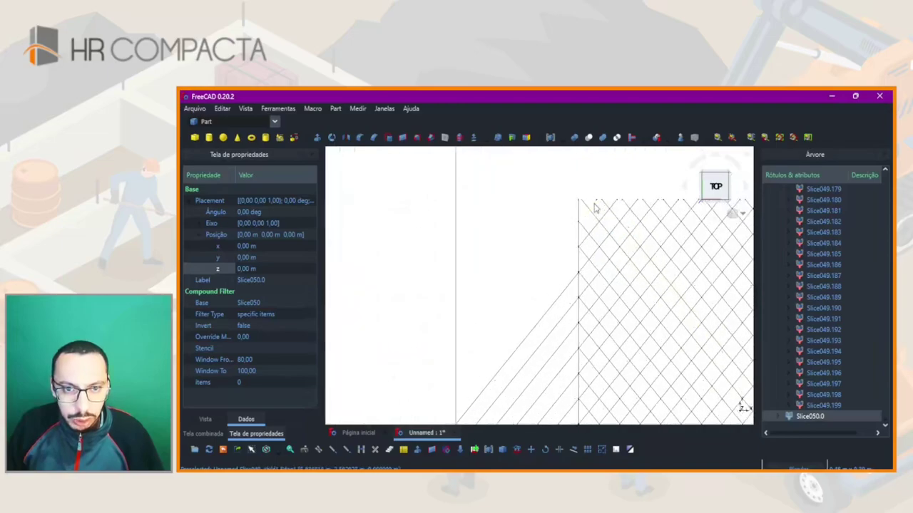
scroll(591, 243, "up", 1)
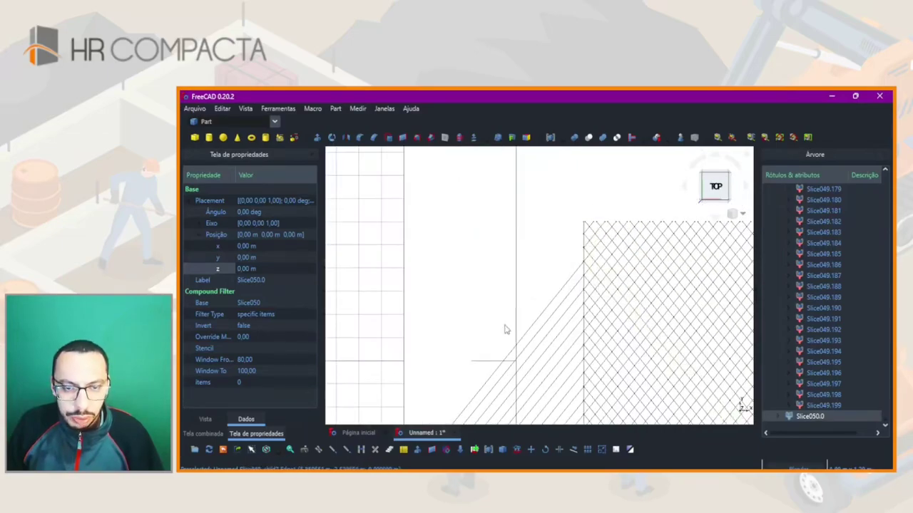
- Tilt back to a 3D view and select the sloped border bar Extrude051
mouse_move(504, 329)
middle_mouse_down()
mouse_move(566, 279)
mouse_move(595, 285)
middle_mouse_up()
scroll(587, 283, "up", 2)
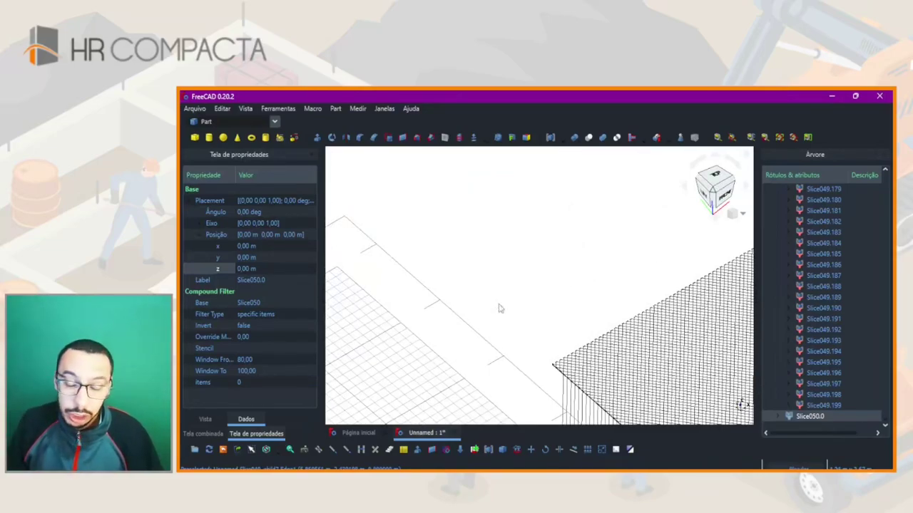
middle_click_drag(519, 341, 510, 266)
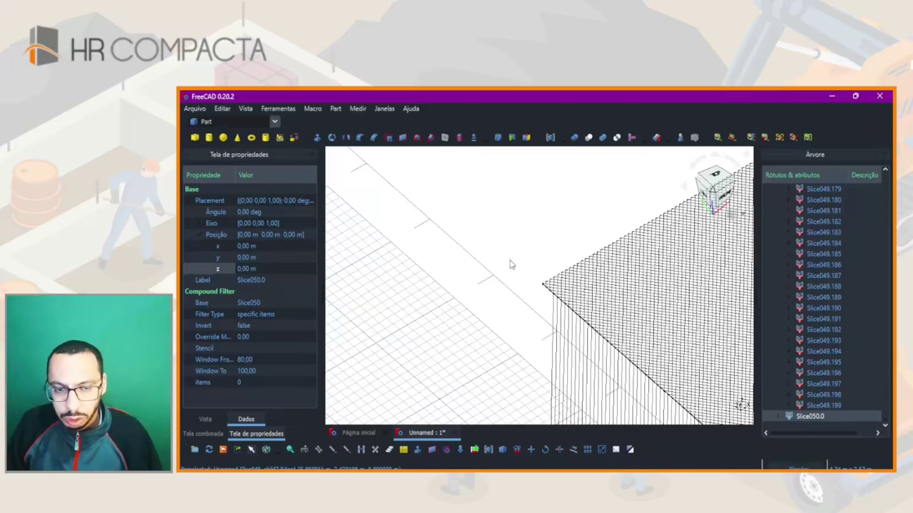
scroll(509, 265, "up", 5)
scroll(528, 266, "up", 5)
scroll(546, 266, "up", 4)
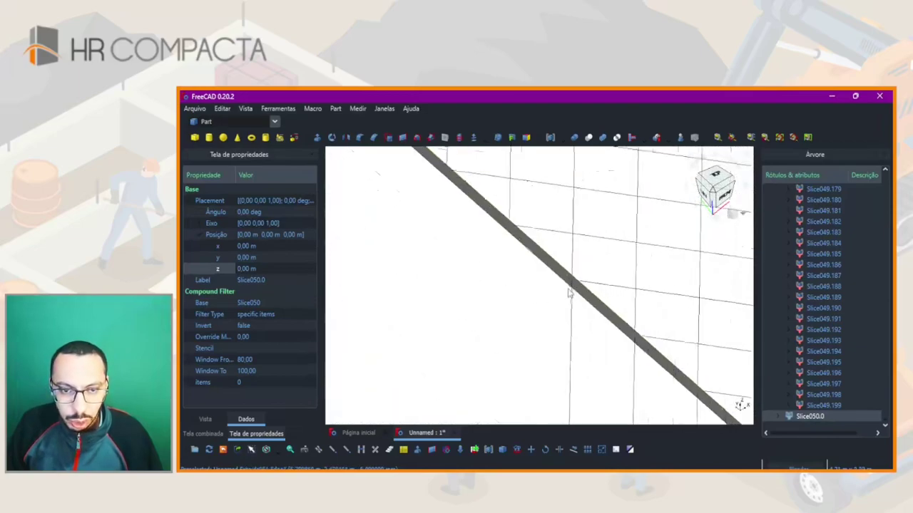
left_click(559, 267)
- Join the Slice049.4 and Slice049.6 mesh pieces with the border bar
left_click(564, 275)
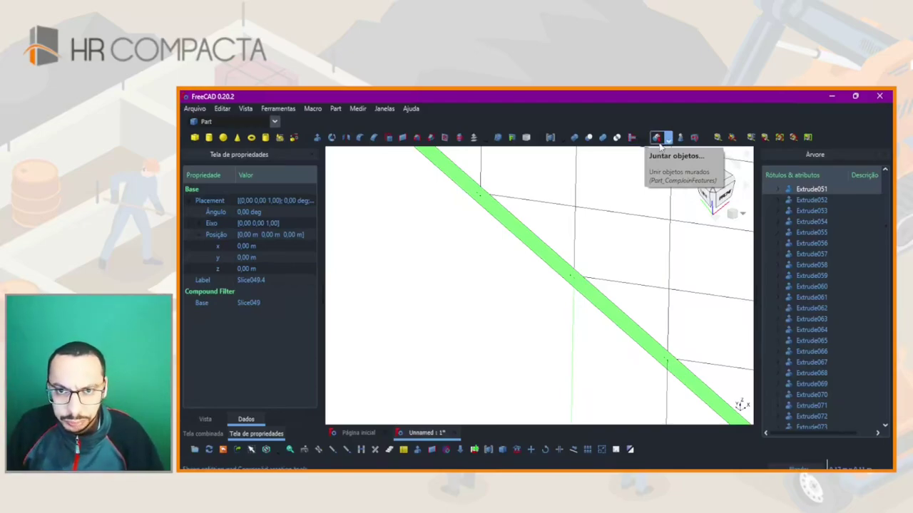
left_click(658, 138)
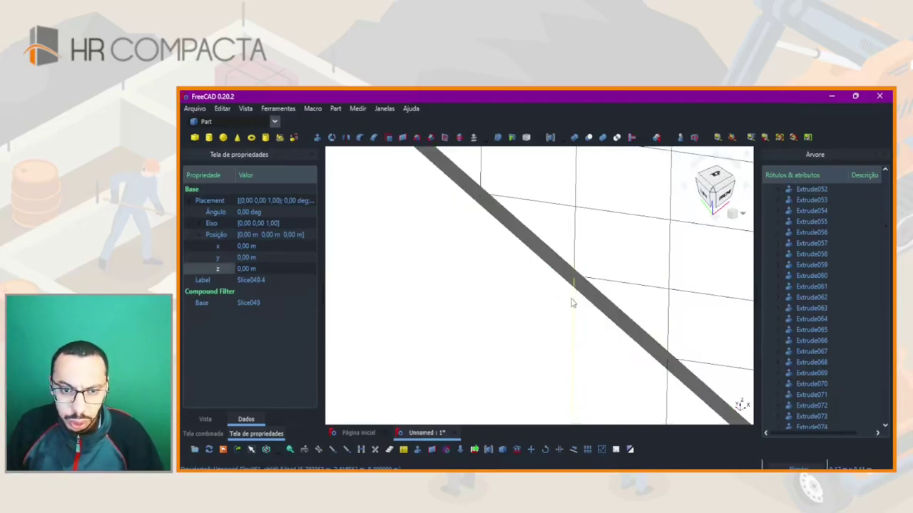
scroll(470, 251, "down", 3)
scroll(521, 303, "up", 3)
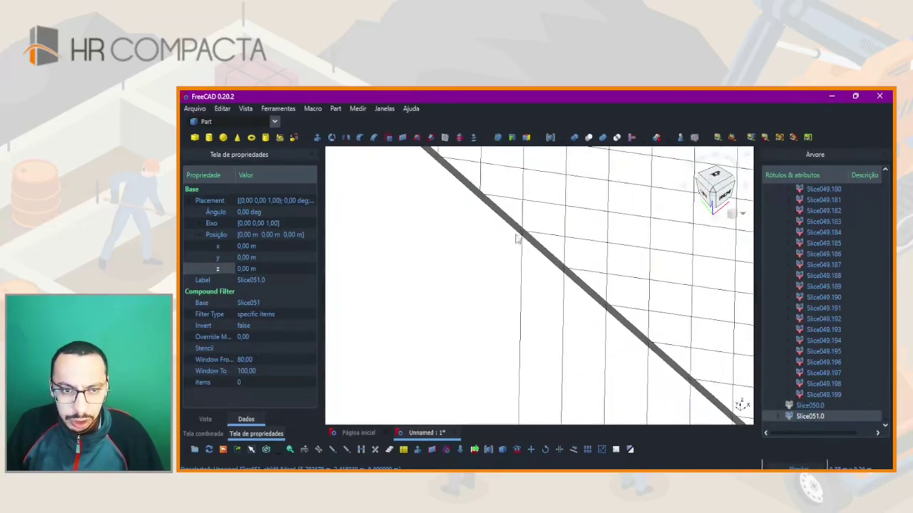
left_click(526, 262)
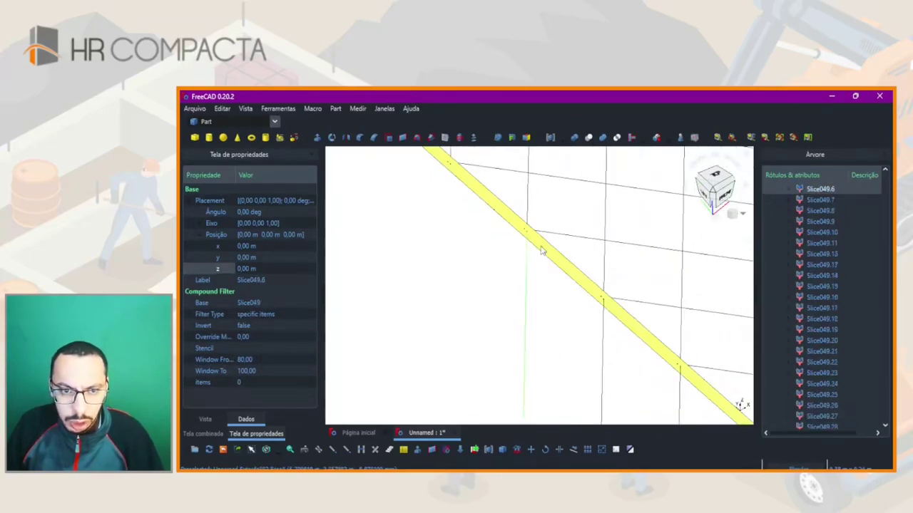
left_click(542, 248)
left_click(658, 137)
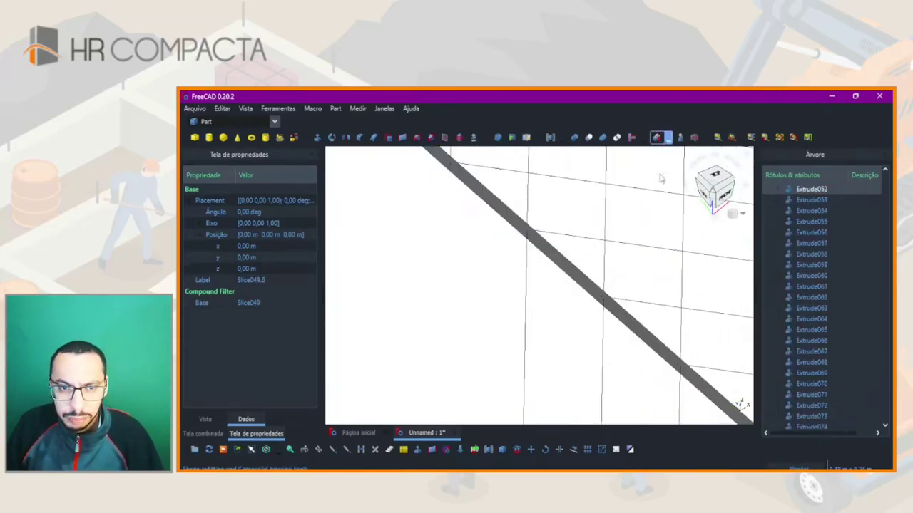
- Join the Slice049.8 mesh edge with the Extrude053 border bar
left_click(604, 362)
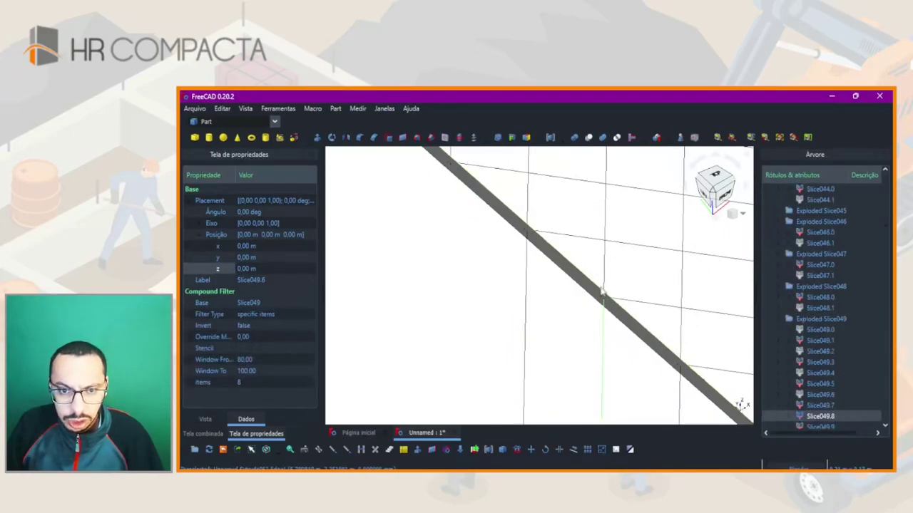
left_click(591, 295)
left_click(663, 135)
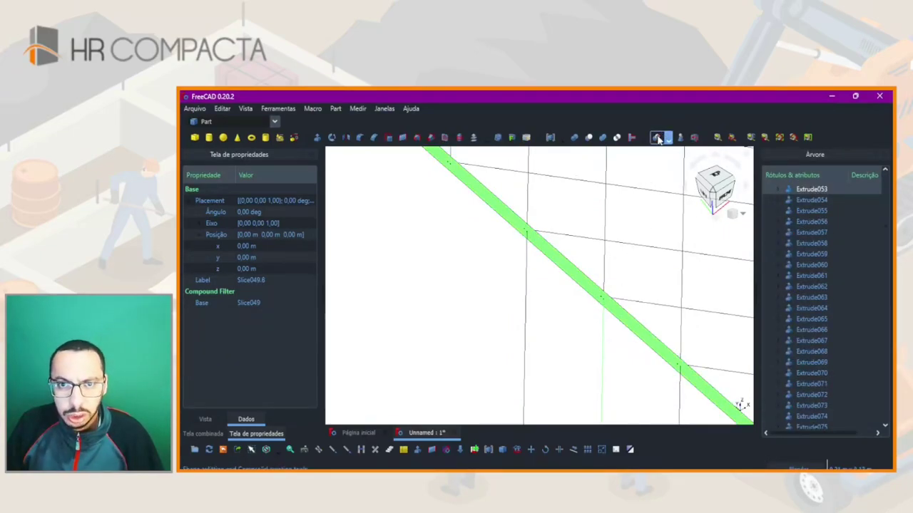
- Separate a beam piece out as its own slice object
left_click(675, 383)
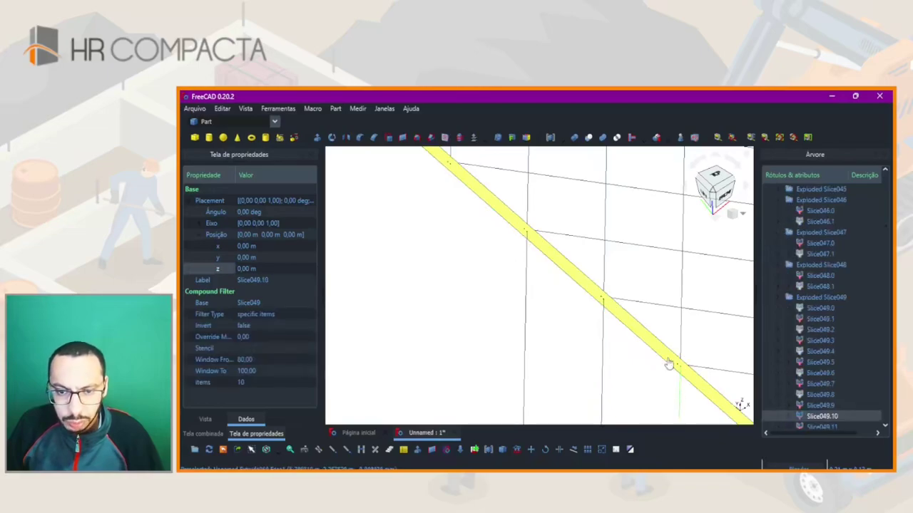
left_click(672, 360)
left_click(662, 137)
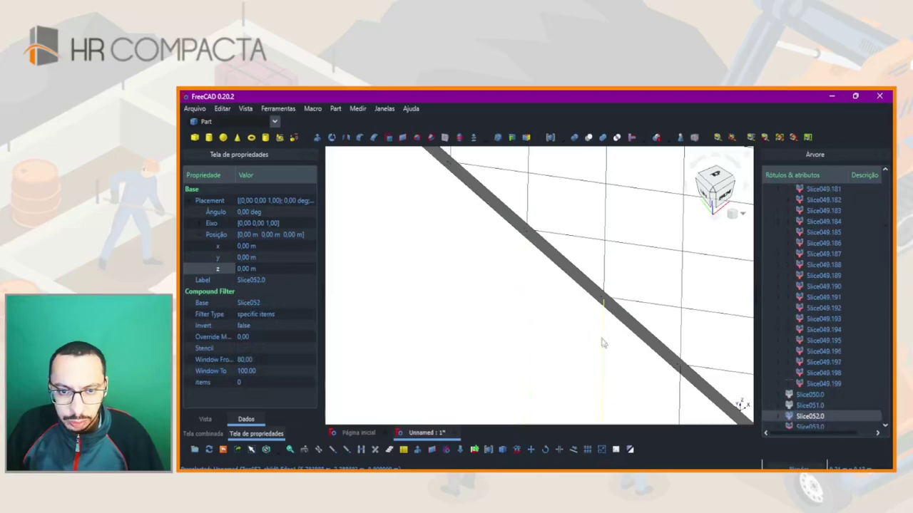
- Extract beam extrusion Extrude055 and crossing line Slice049.12 as a new compound filter
scroll(619, 367, "down", 2)
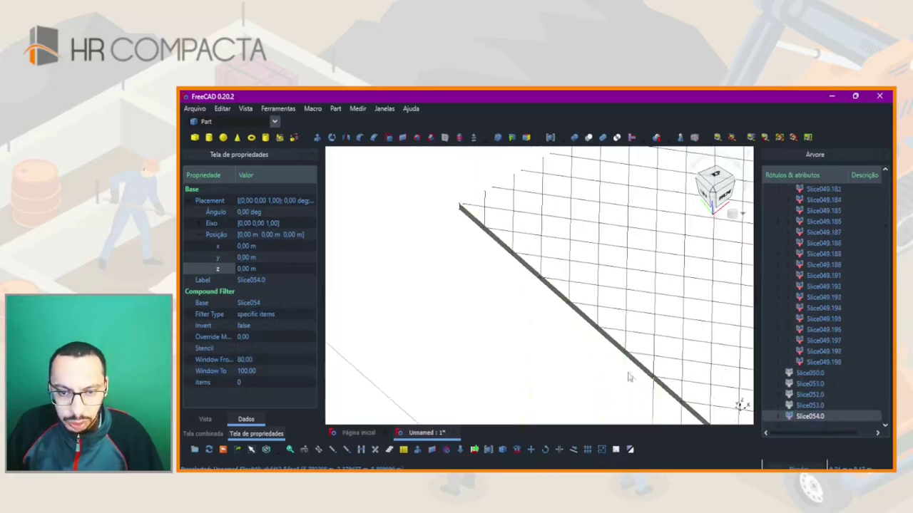
scroll(618, 350, "down", 2)
scroll(557, 323, "down", 2)
scroll(558, 323, "up", 2)
scroll(540, 331, "up", 2)
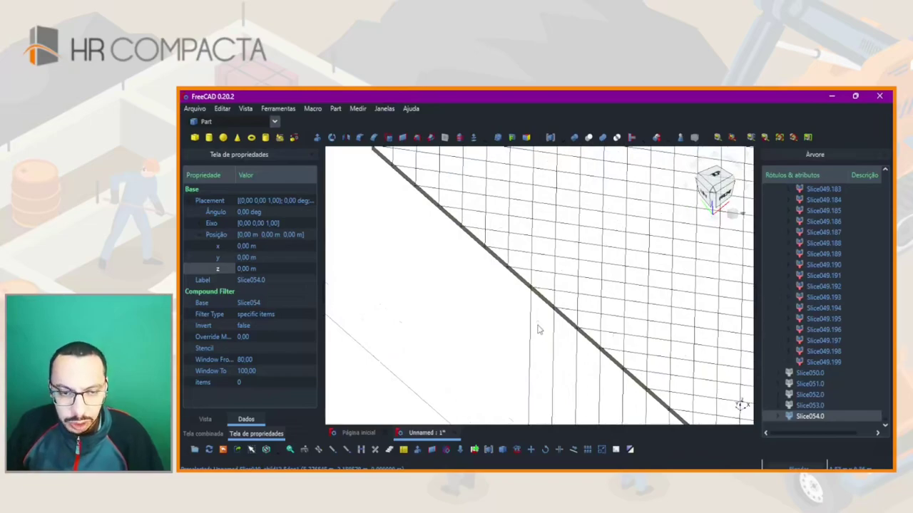
scroll(540, 329, "up", 1)
scroll(525, 300, "up", 1)
scroll(517, 251, "up", 1)
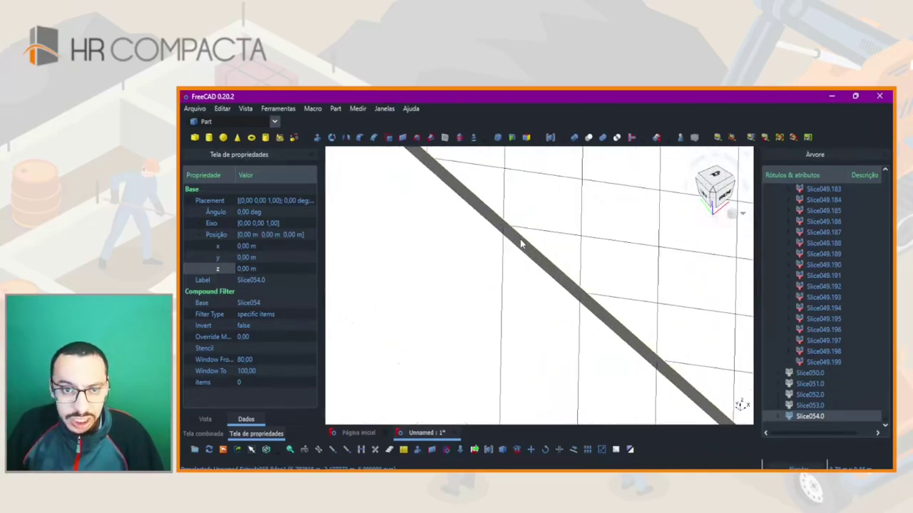
scroll(521, 241, "up", 1)
scroll(521, 243, "up", 1)
left_click(502, 261)
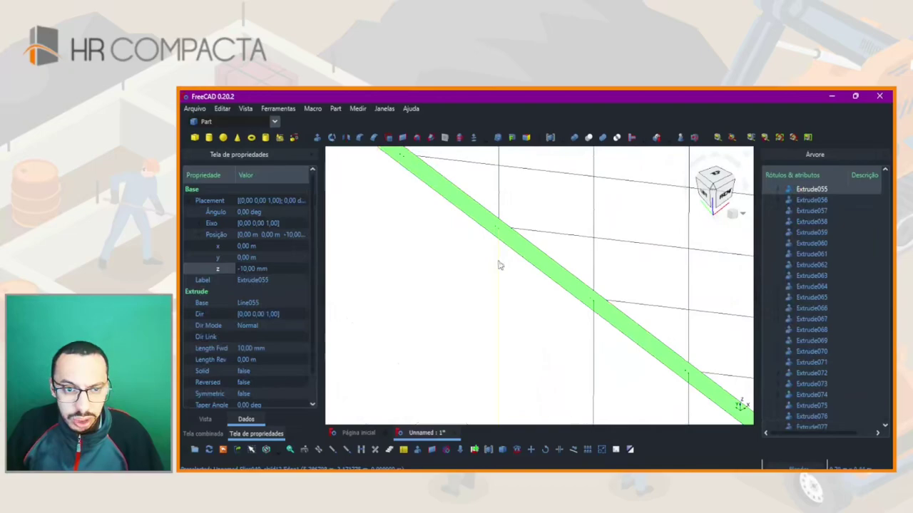
left_click(499, 264, "ctrl")
left_click(656, 138)
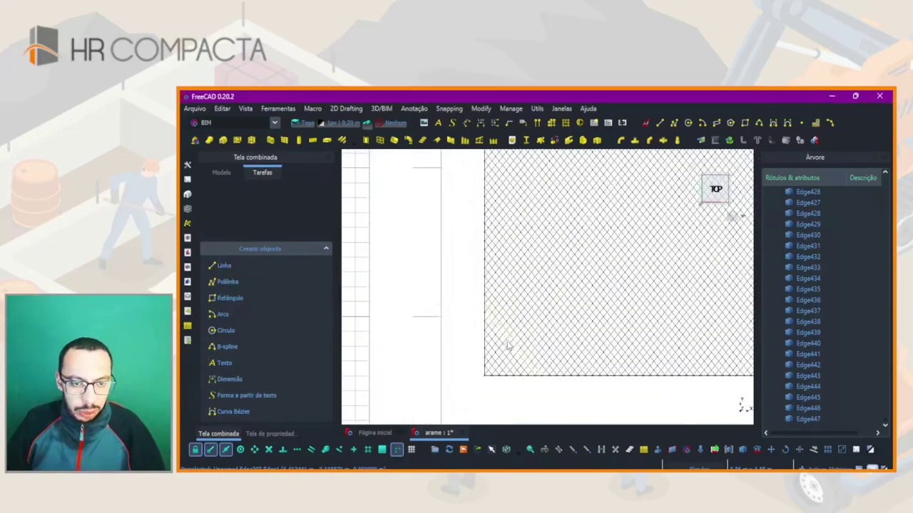
- Orbit the arame document's view to tilt the diamond mesh plane
middle_click_drag(508, 346, 520, 321)
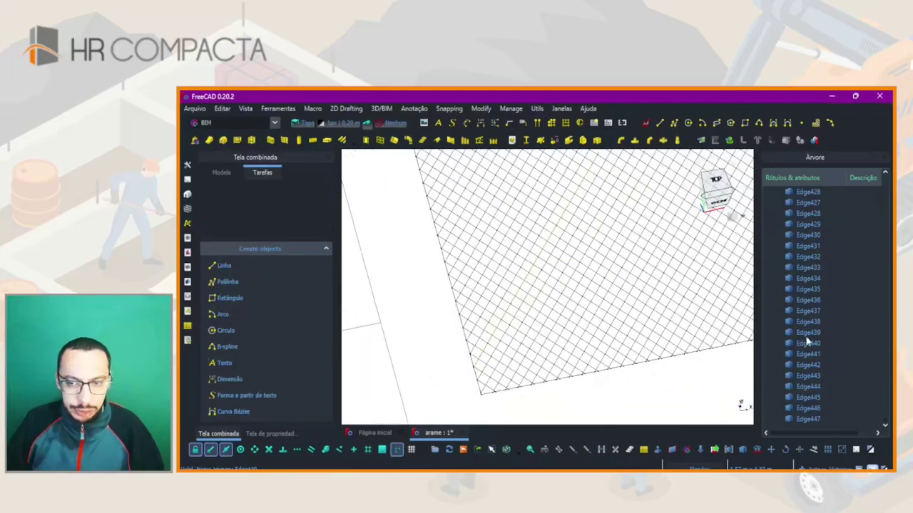
scroll(803, 335, "up", 5)
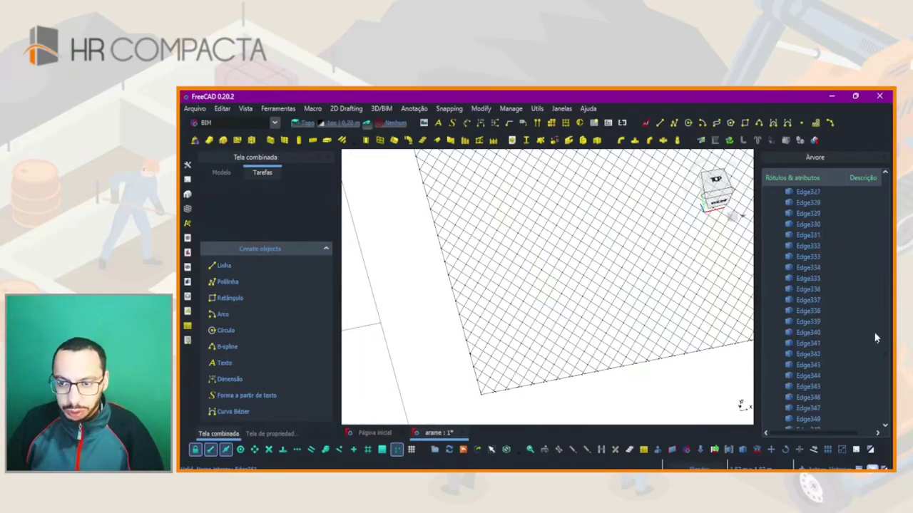
scroll(847, 209, "up", 3)
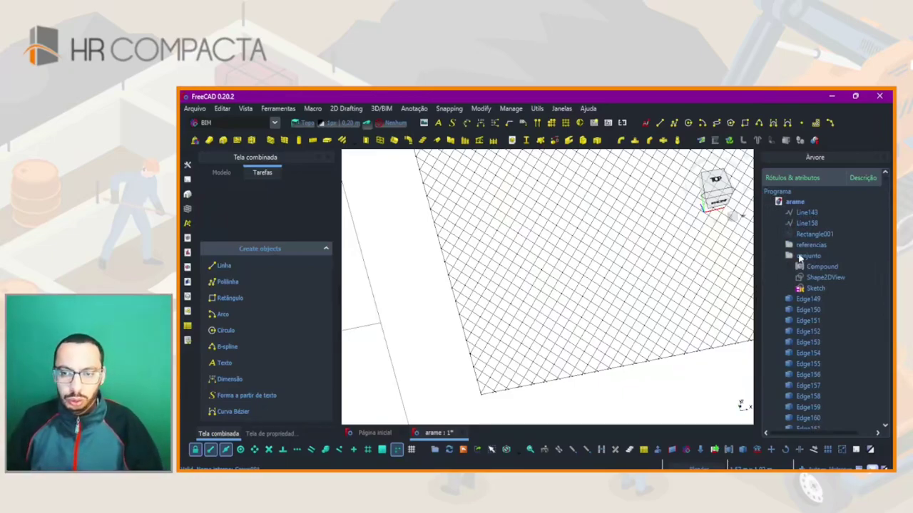
left_click(810, 266)
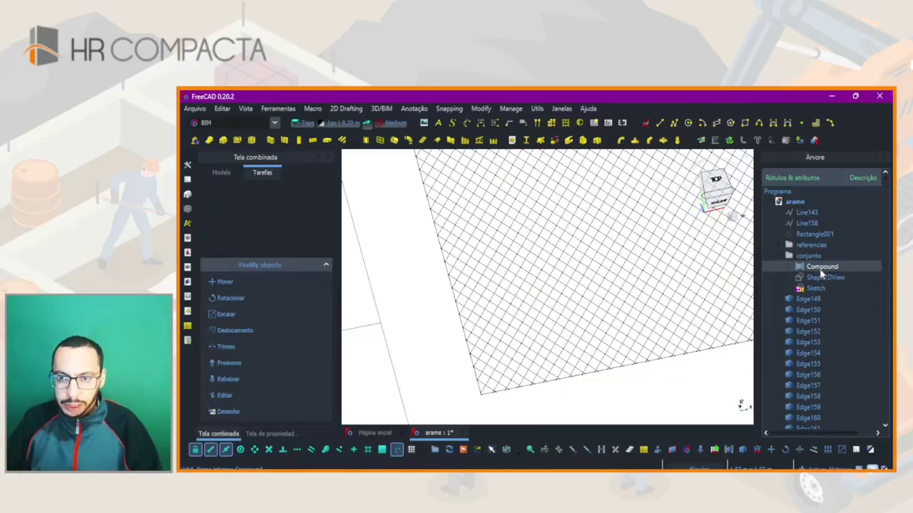
left_click(786, 267)
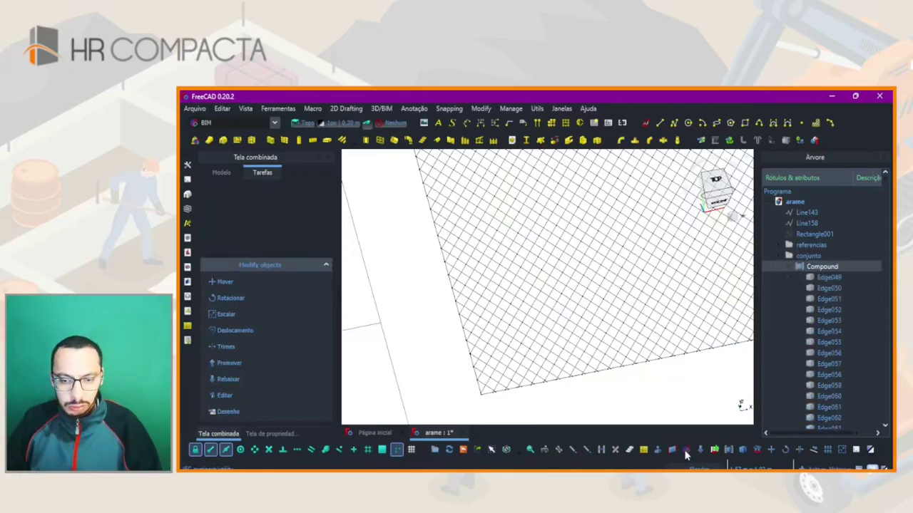
scroll(784, 339, "down", 5)
scroll(799, 328, "down", 5)
scroll(810, 317, "down", 5)
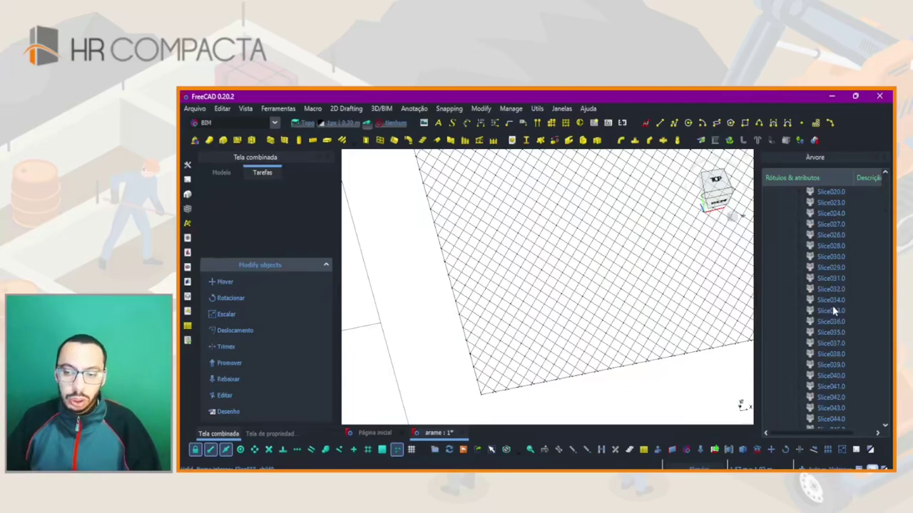
scroll(827, 314, "down", 5)
scroll(823, 318, "up", 10)
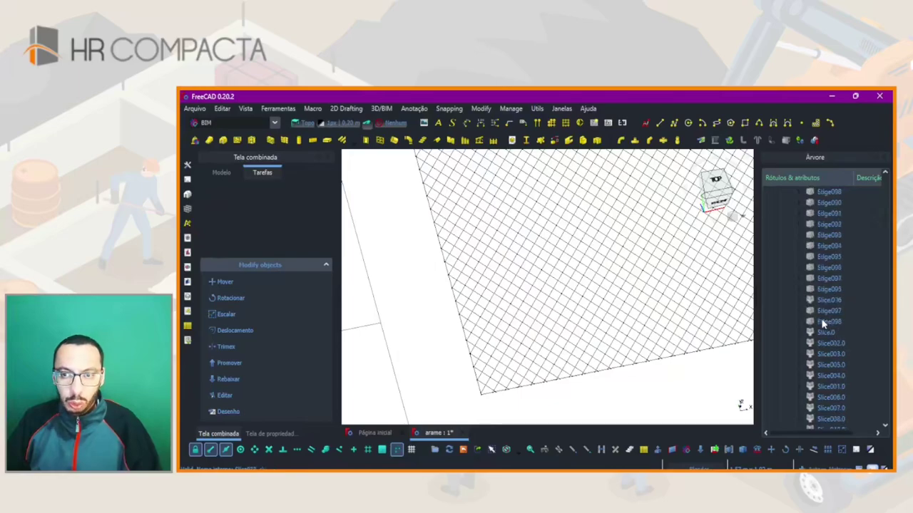
scroll(813, 304, "up", 10)
left_click(789, 267)
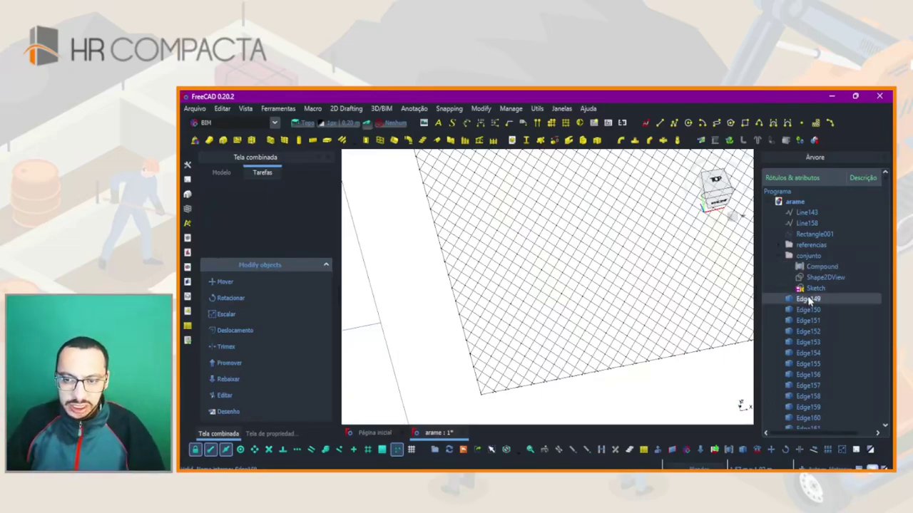
scroll(809, 321, "down", 4)
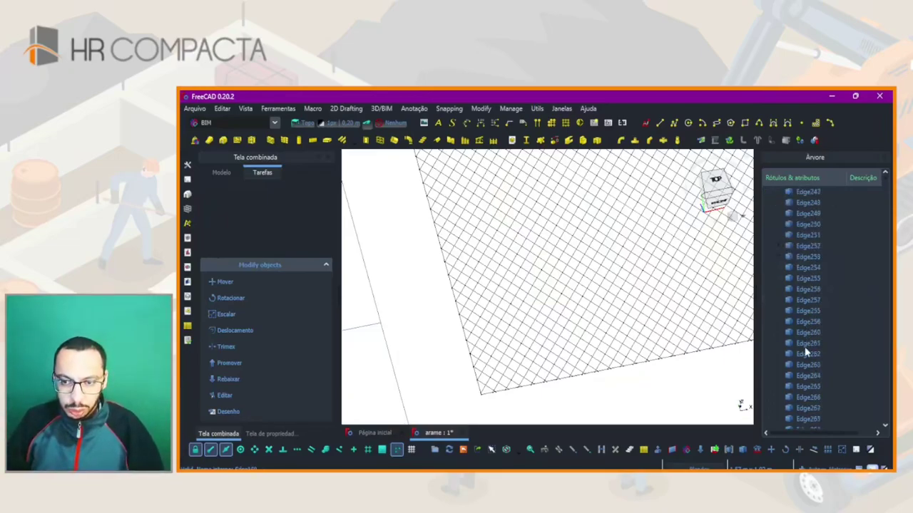
left_click(805, 348)
left_click(489, 381)
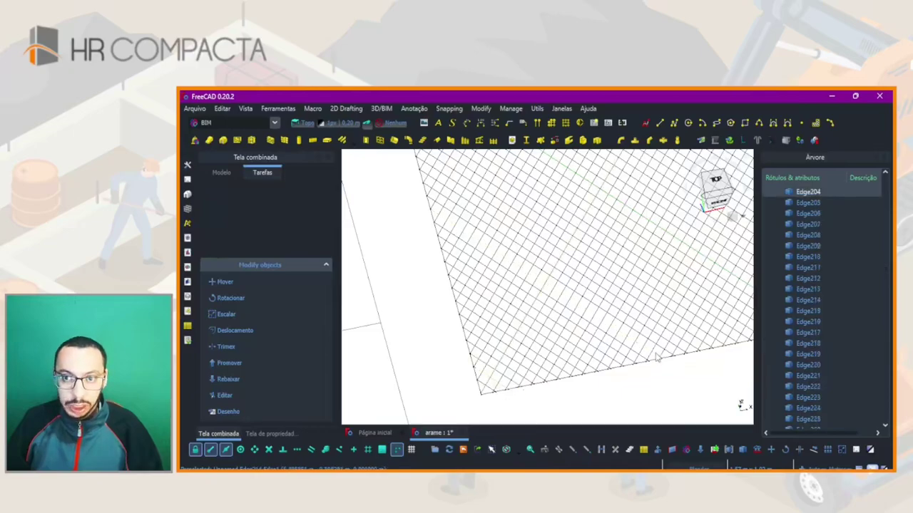
scroll(815, 289, "up", 15)
scroll(815, 289, "down", 4)
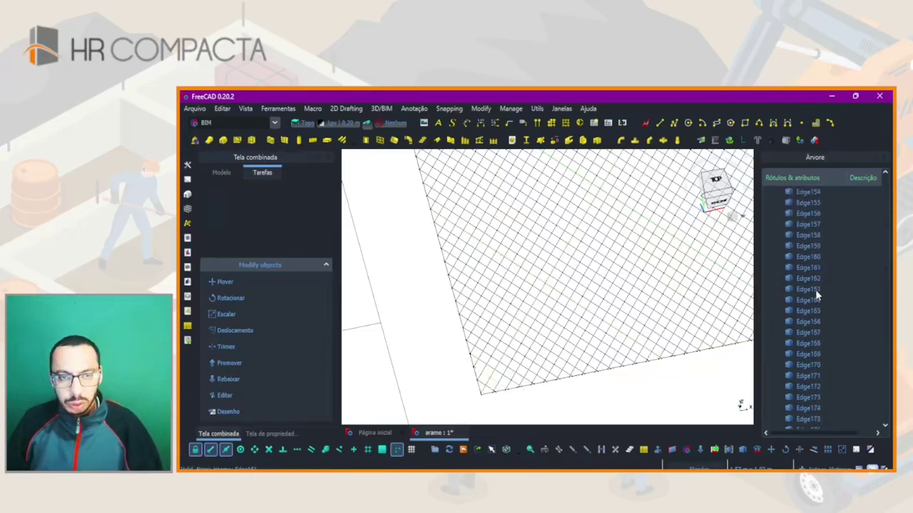
scroll(811, 237, "up", 3)
left_click(808, 238)
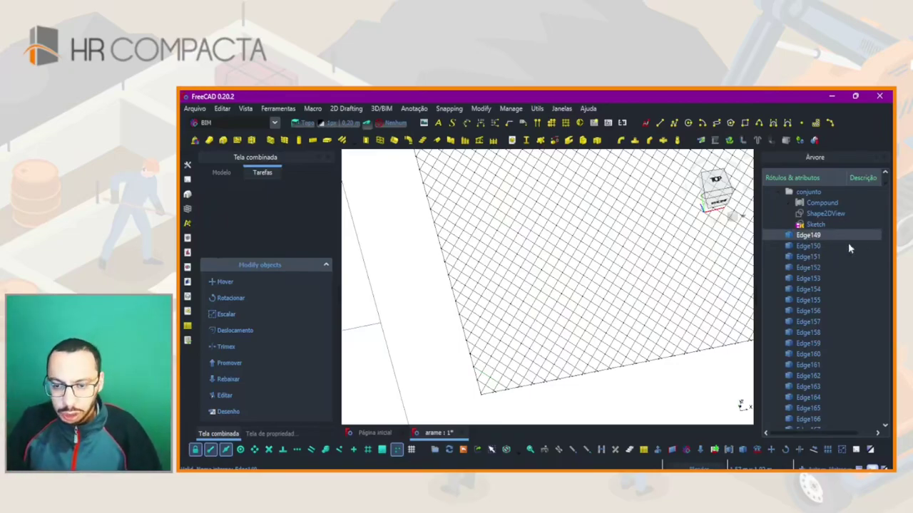
- Convert the selected edge into a sketch, then step through Edge150 to Edge161
left_click(757, 453)
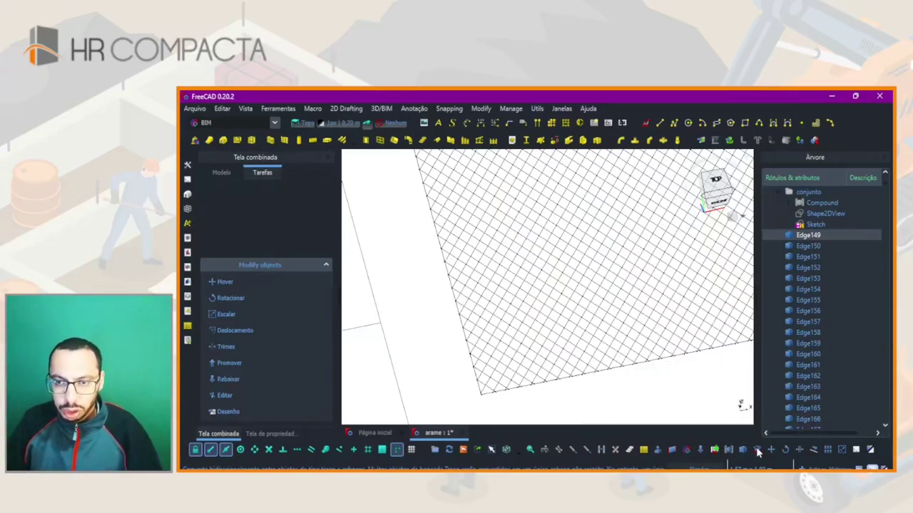
left_click(818, 245)
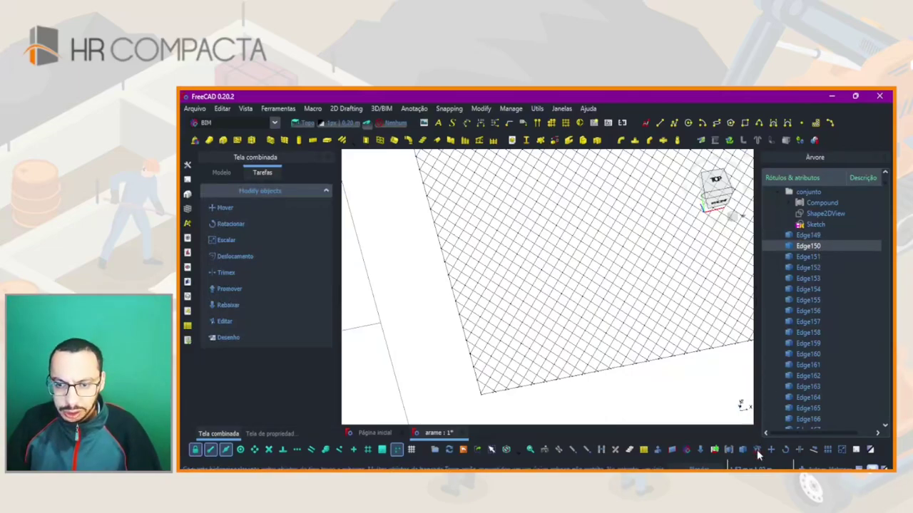
left_click(813, 261)
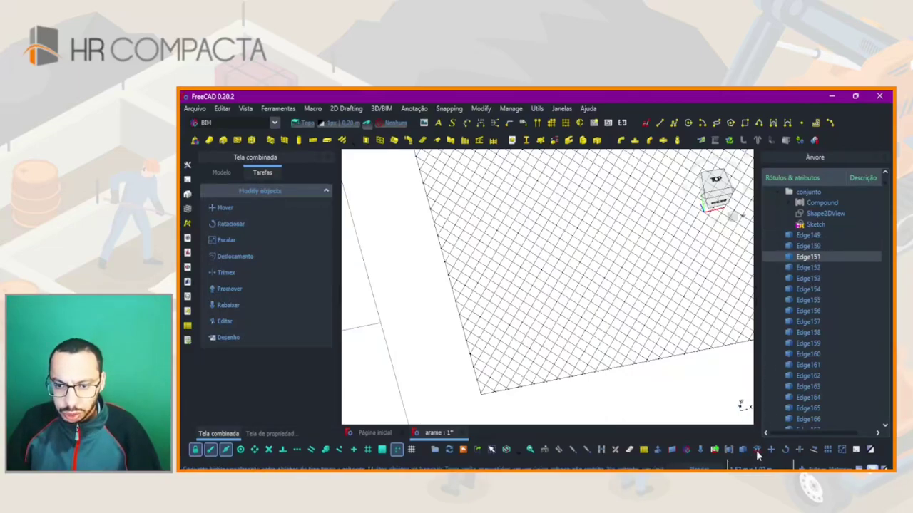
left_click(818, 269)
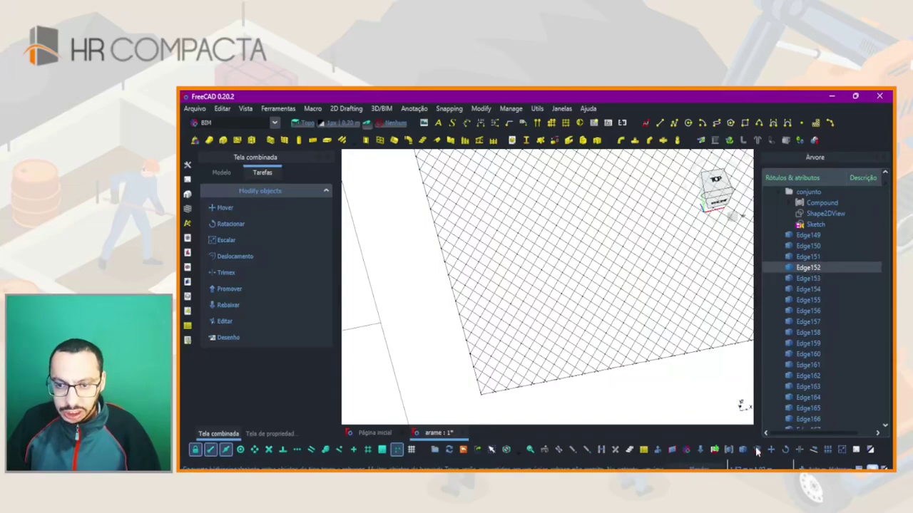
left_click(810, 279)
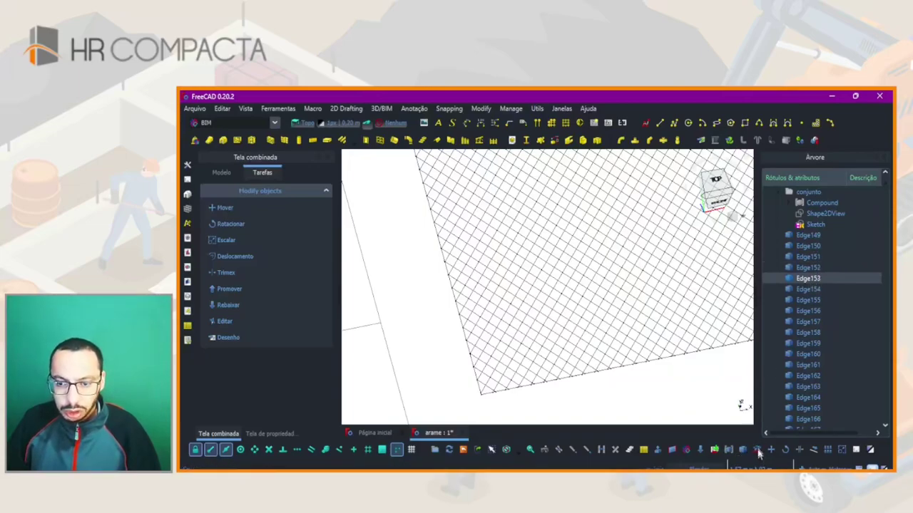
left_click(813, 289)
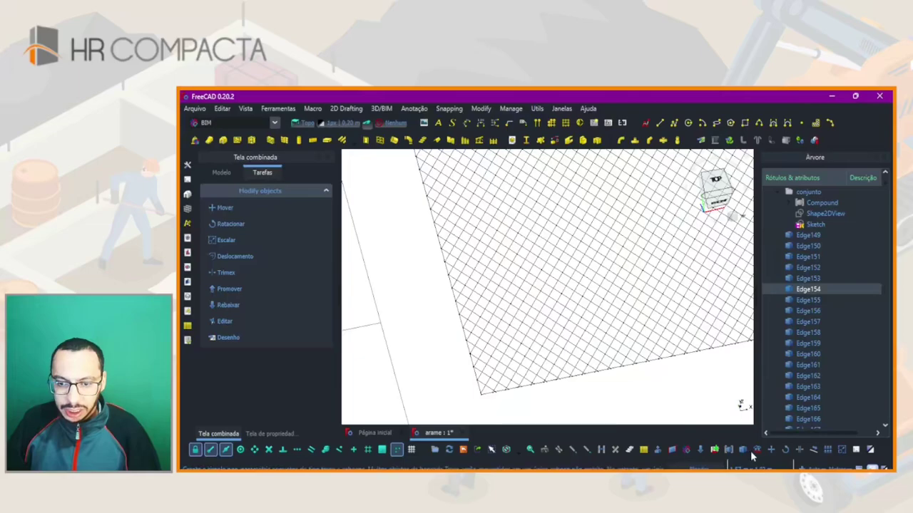
left_click(812, 300)
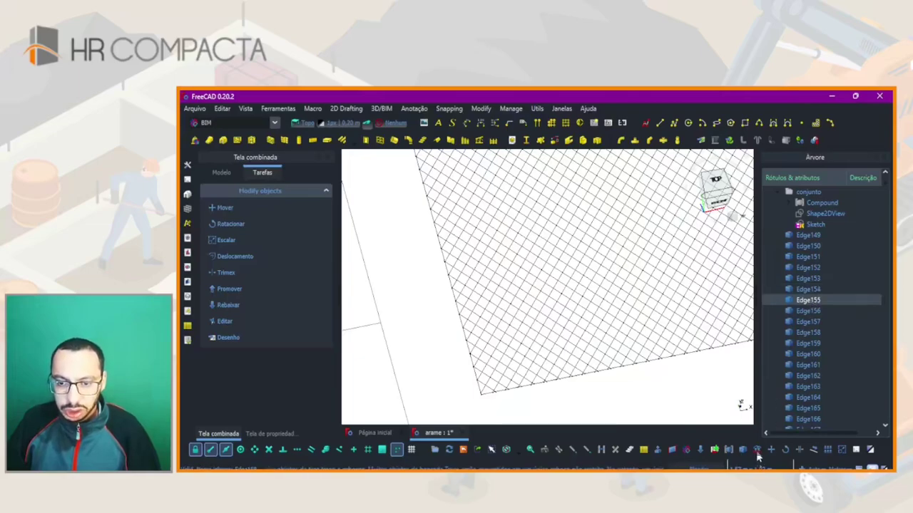
left_click(818, 312)
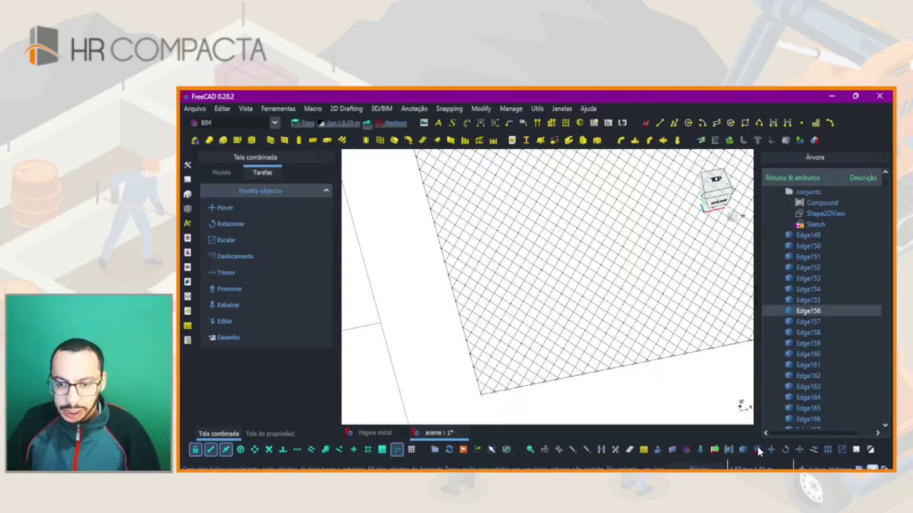
left_click(815, 322)
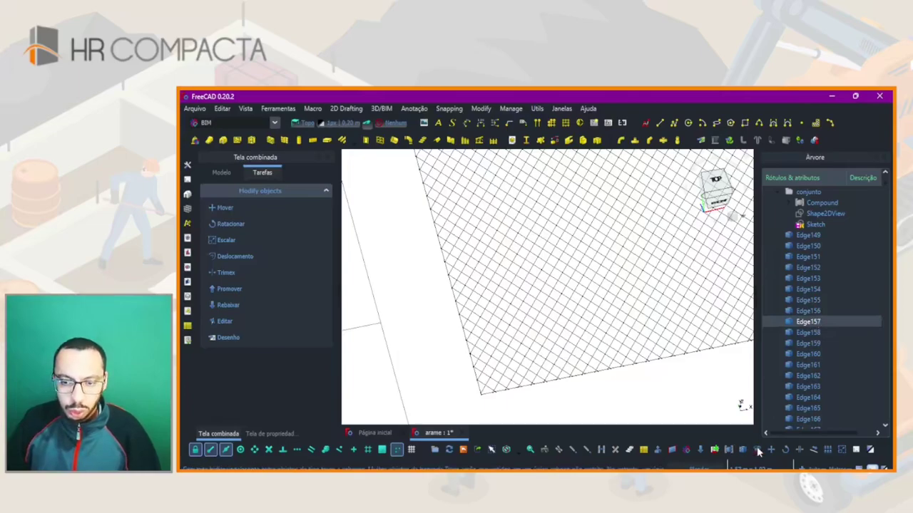
left_click(812, 332)
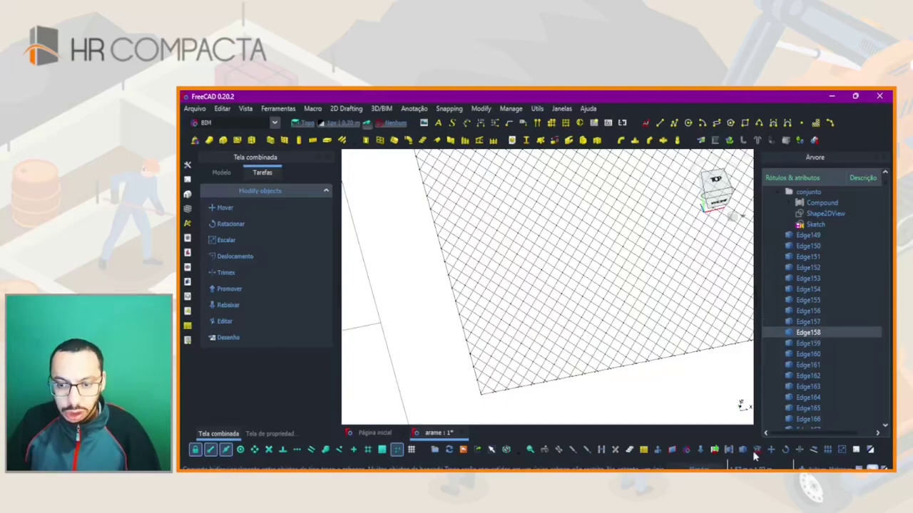
left_click(813, 343)
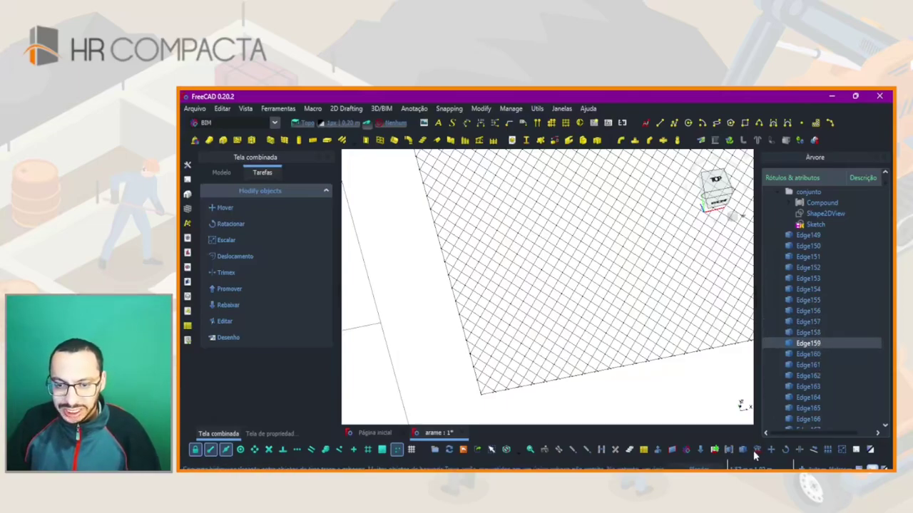
left_click(813, 354)
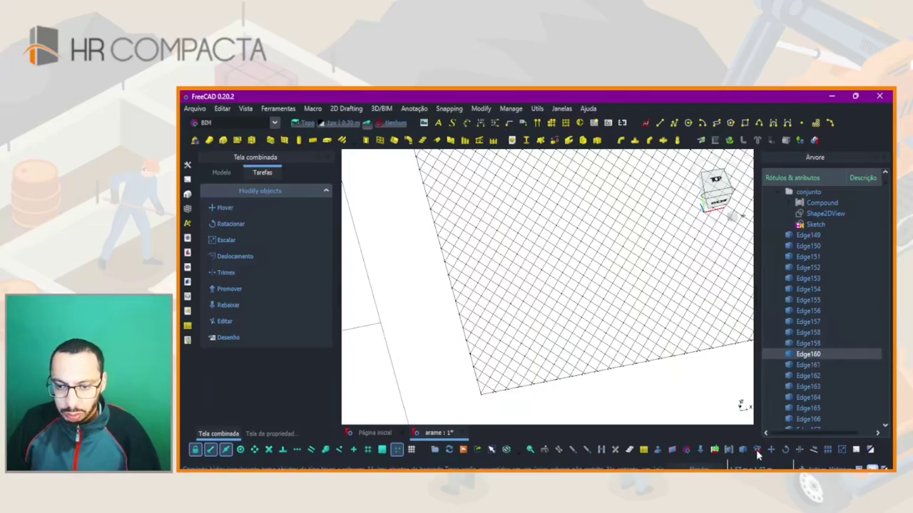
left_click(816, 365)
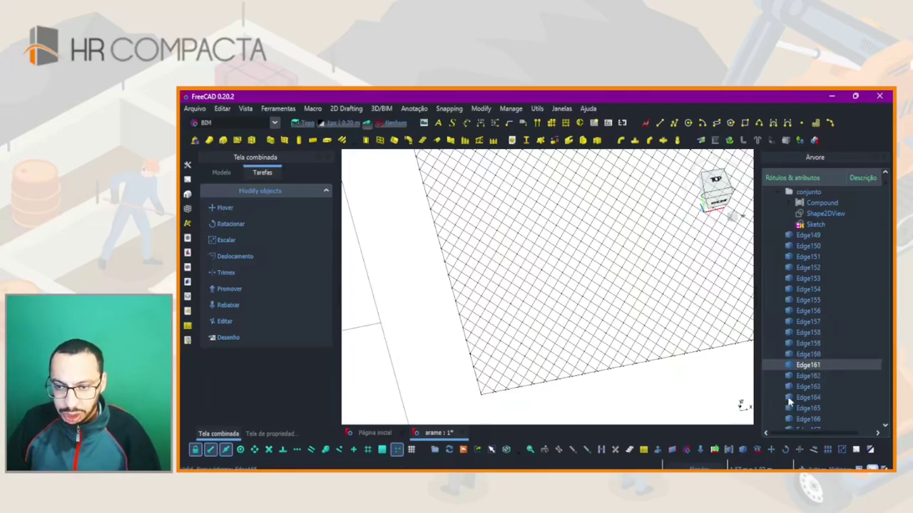
scroll(817, 364, "down", 1)
scroll(816, 365, "down", 2)
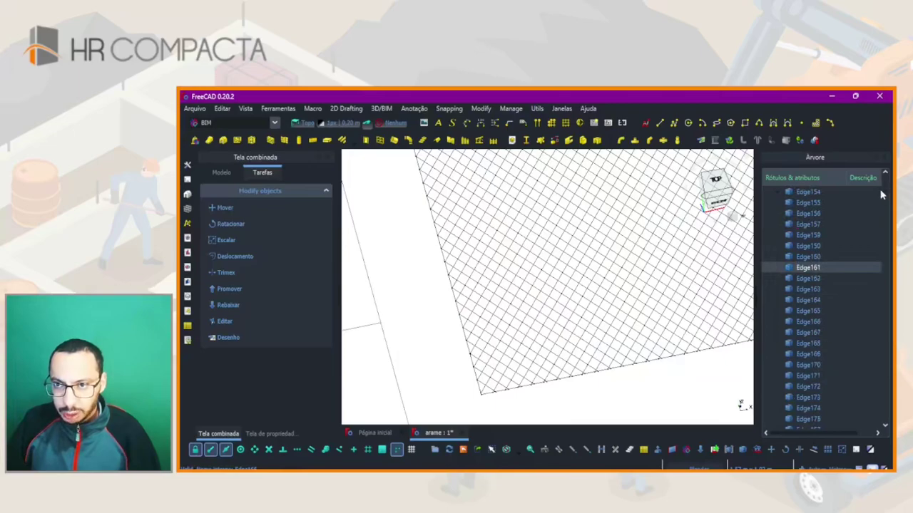
- Scroll the tree down to the sketches and select Sketch001
left_click_drag(884, 194, 870, 340)
left_click_drag(885, 402, 885, 418)
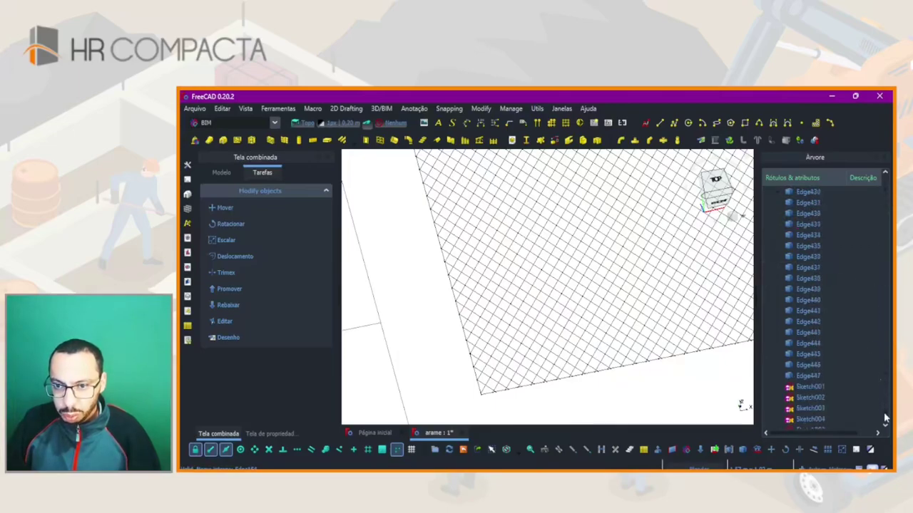
scroll(882, 417, "down", 2)
scroll(882, 417, "down", 1)
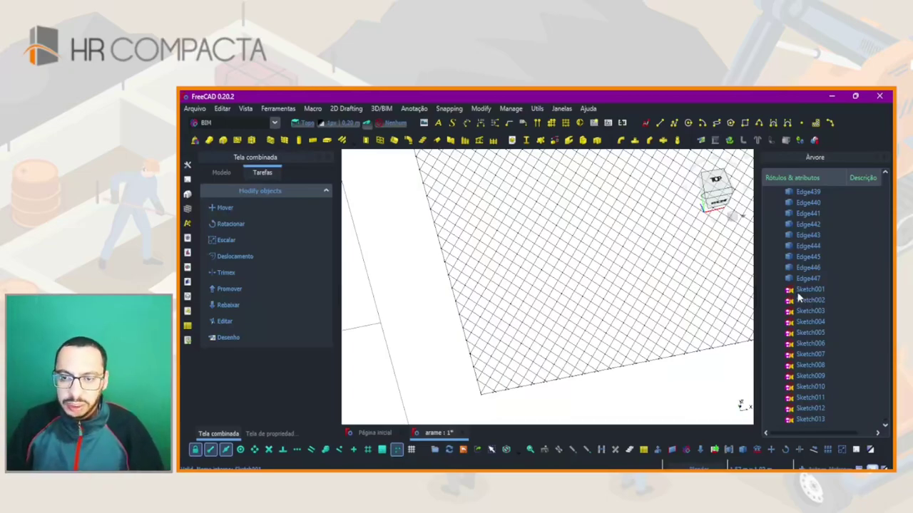
left_click(799, 293)
scroll(670, 337, "down", 3)
scroll(718, 333, "up", 4)
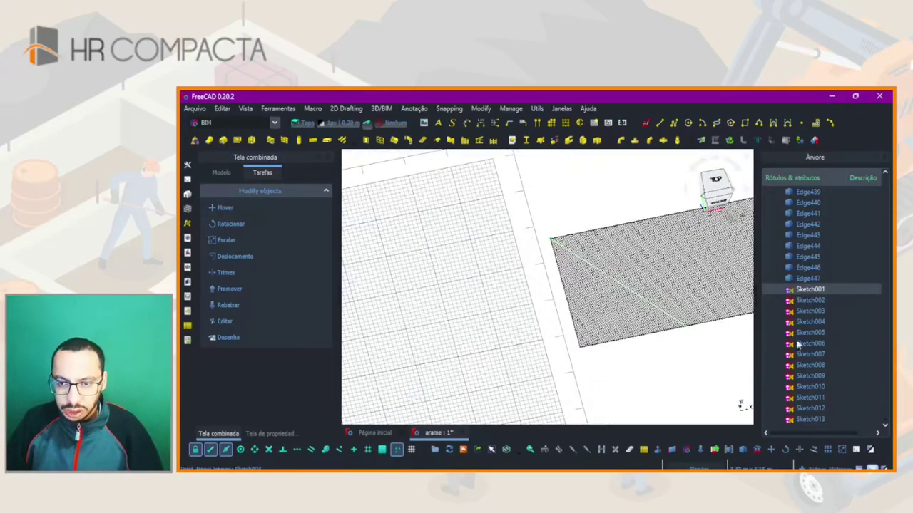
- Narrow the selection to Sketch001 through Sketch003
left_click(818, 422, "shift")
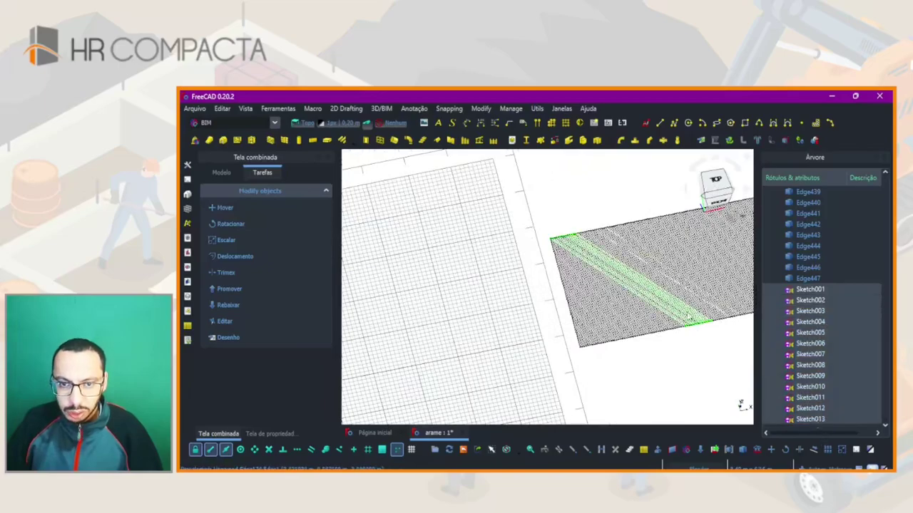
scroll(650, 324, "up", 2)
scroll(650, 324, "up", 2)
scroll(650, 324, "down", 2)
scroll(648, 306, "down", 2)
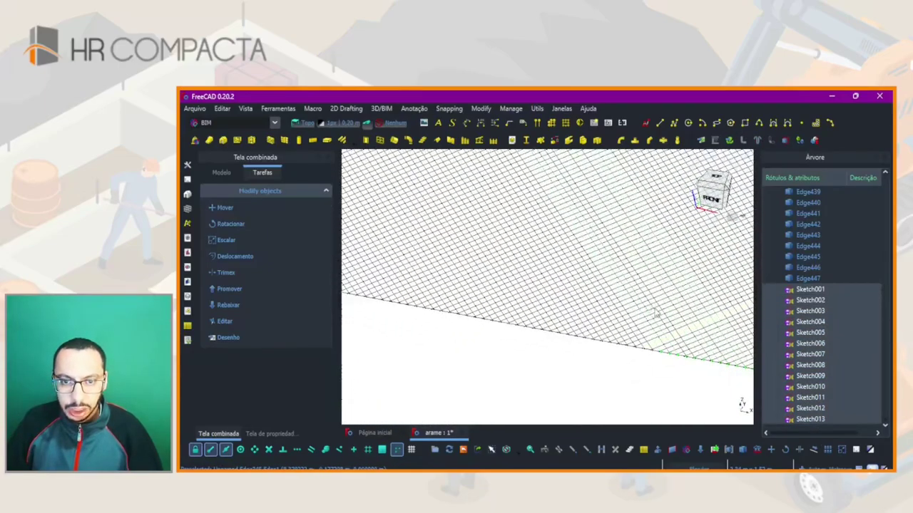
scroll(692, 359, "down", 2)
left_click(695, 390)
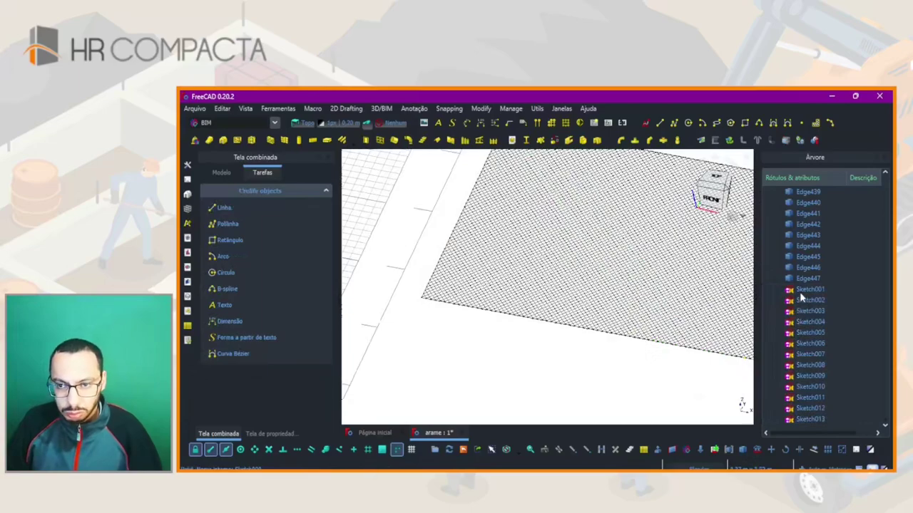
left_click(799, 292)
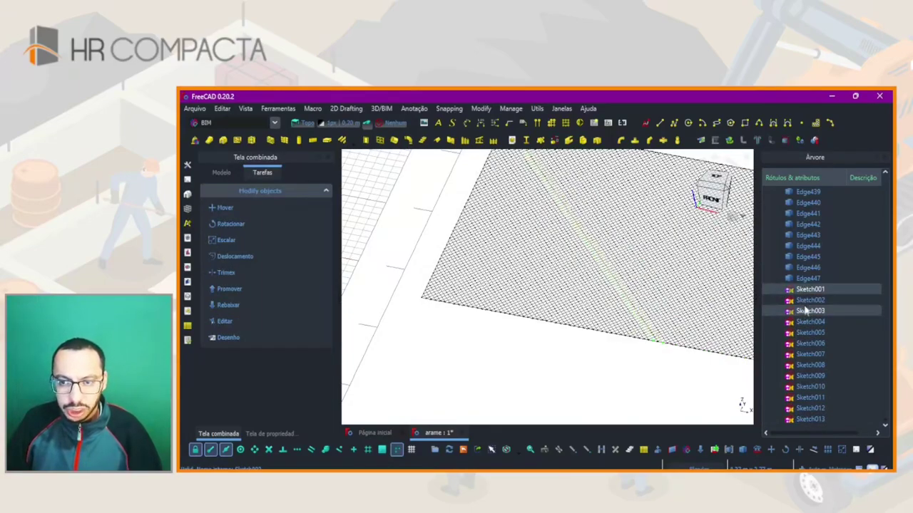
left_click(806, 311, "shift")
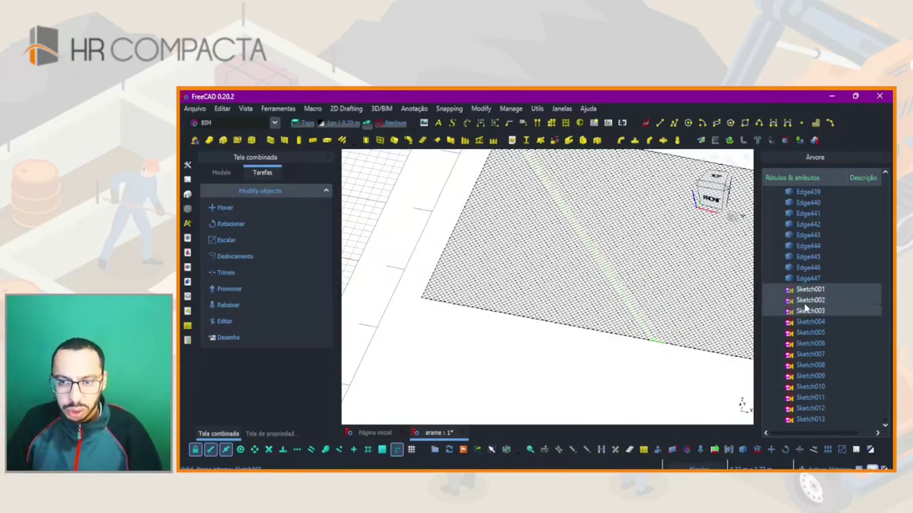
- Create custom rebars from Sketch001, Sketch002 and Sketch003
left_click(342, 140)
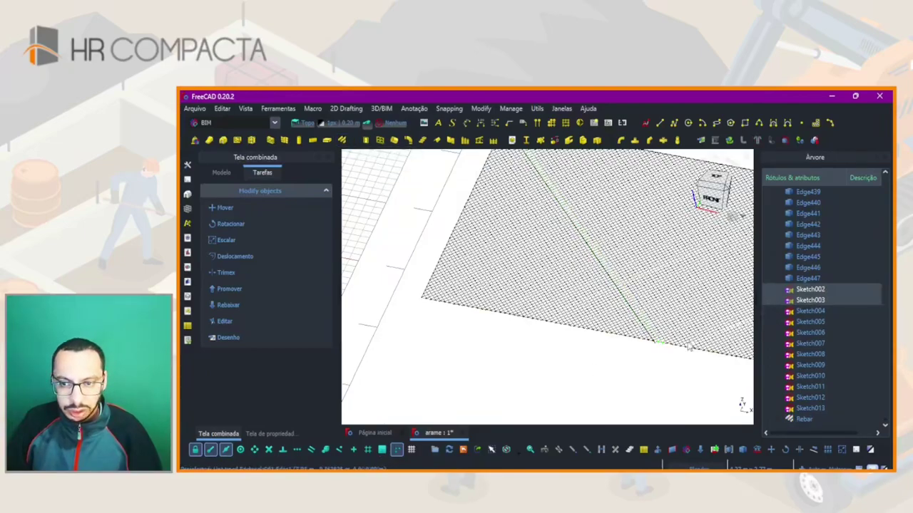
scroll(688, 348, "up", 2)
scroll(599, 349, "up", 2)
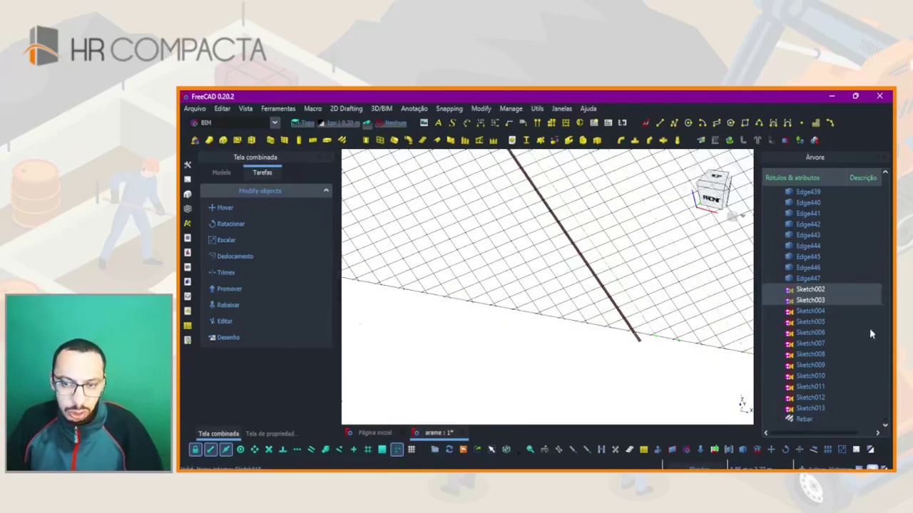
left_click(703, 365)
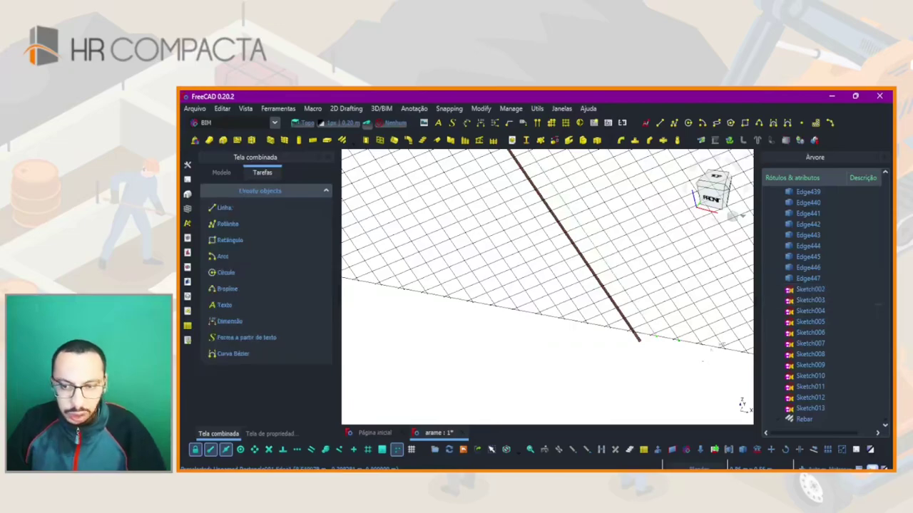
left_click(802, 289)
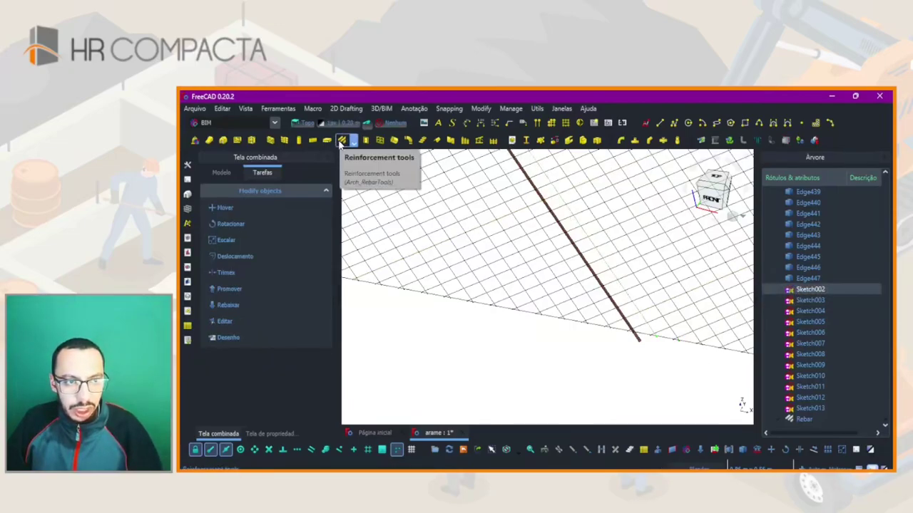
left_click(342, 139)
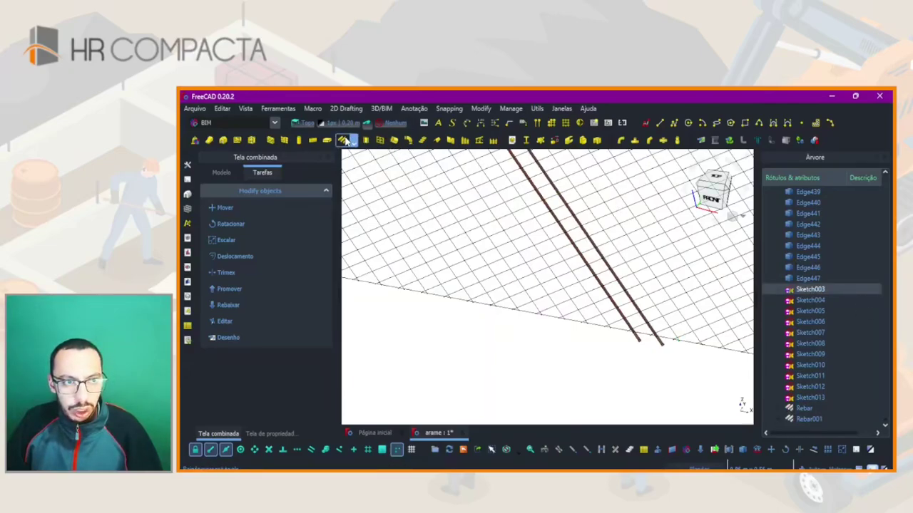
left_click(352, 140)
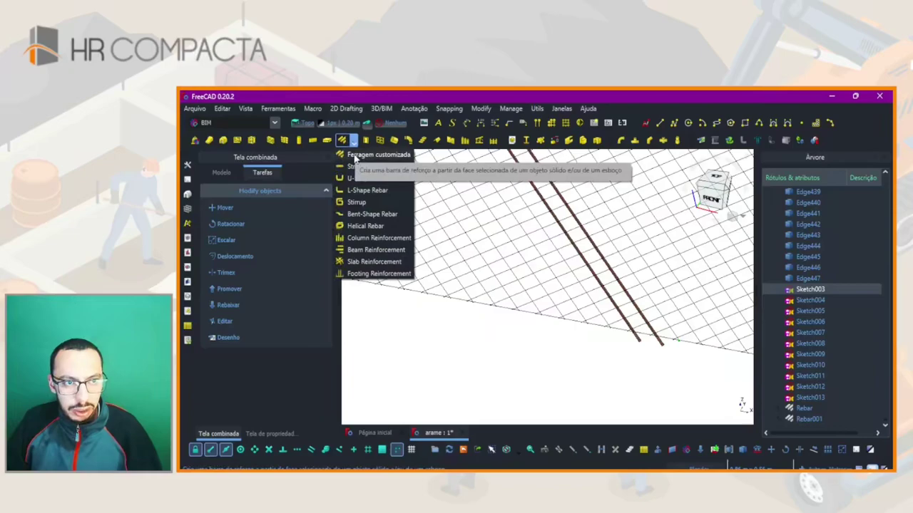
left_click(355, 158)
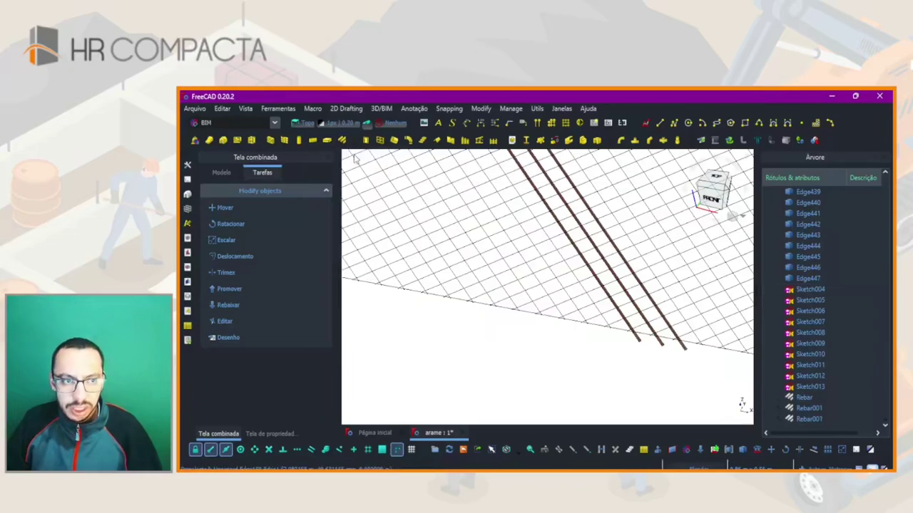
- Create custom rebars from Sketch004 through Sketch008
left_click(811, 289)
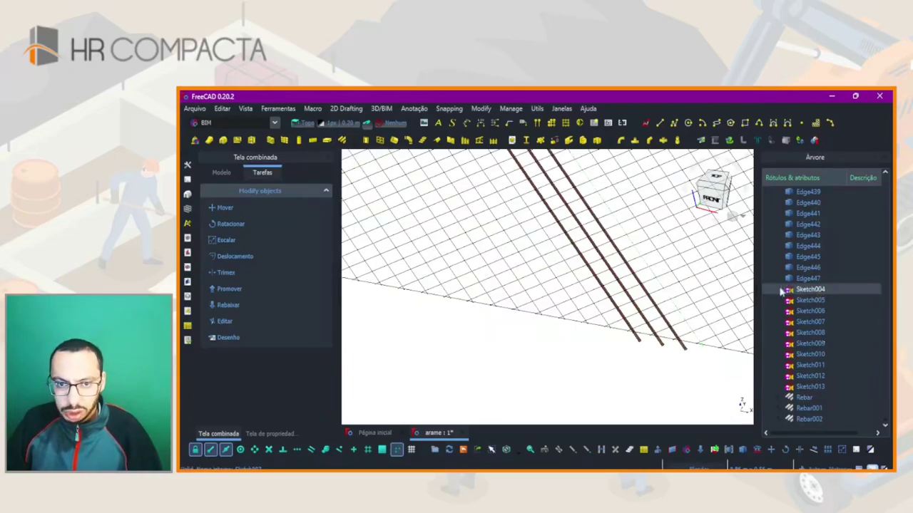
left_click(342, 140)
left_click(806, 290)
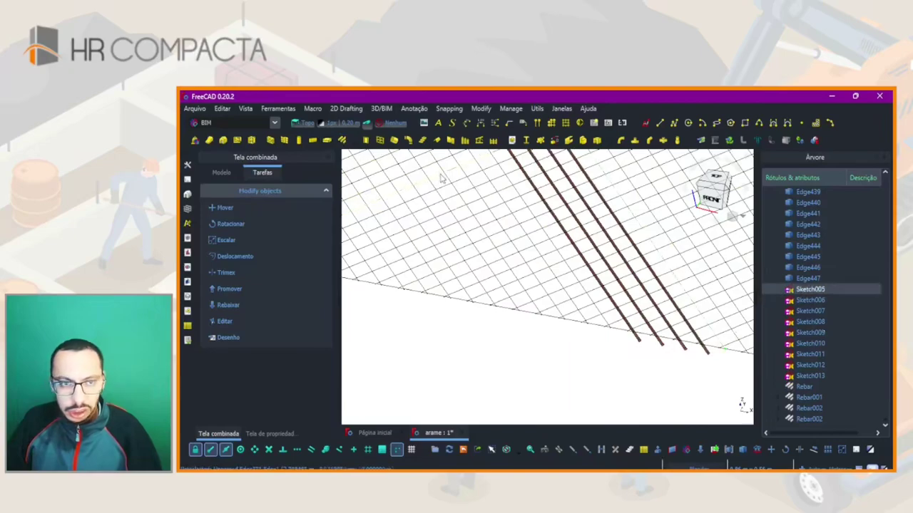
left_click(345, 141)
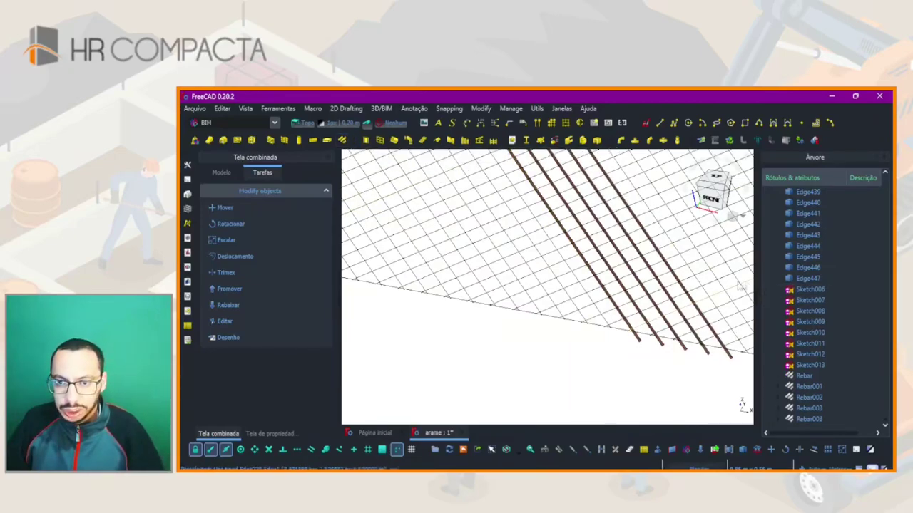
left_click(806, 289)
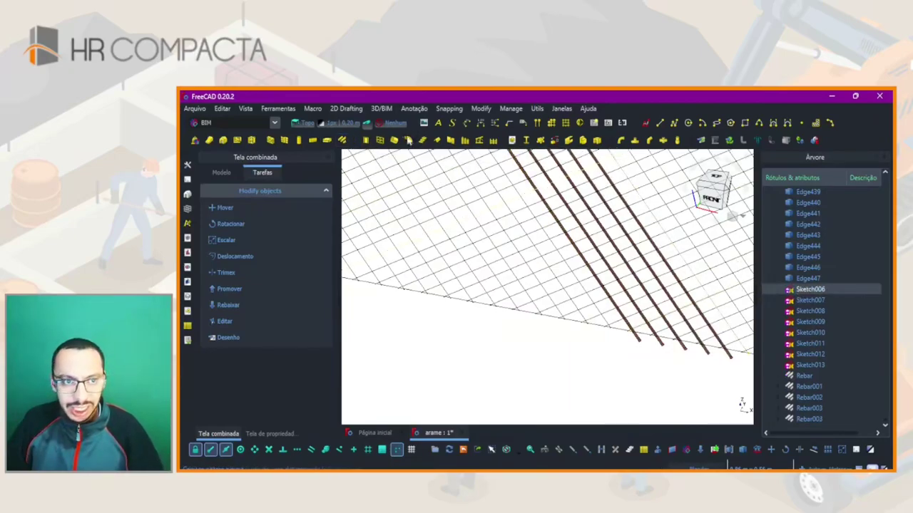
left_click(345, 141)
left_click(812, 290)
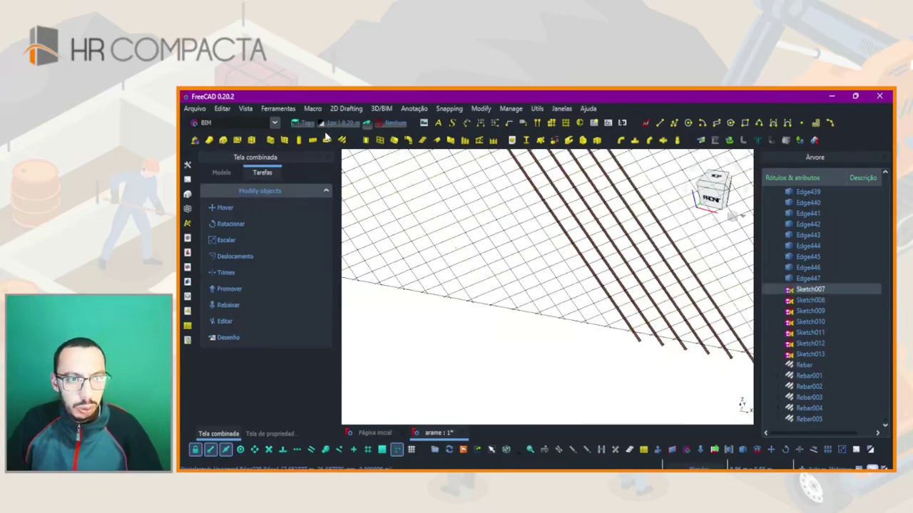
left_click(346, 141)
left_click(804, 290)
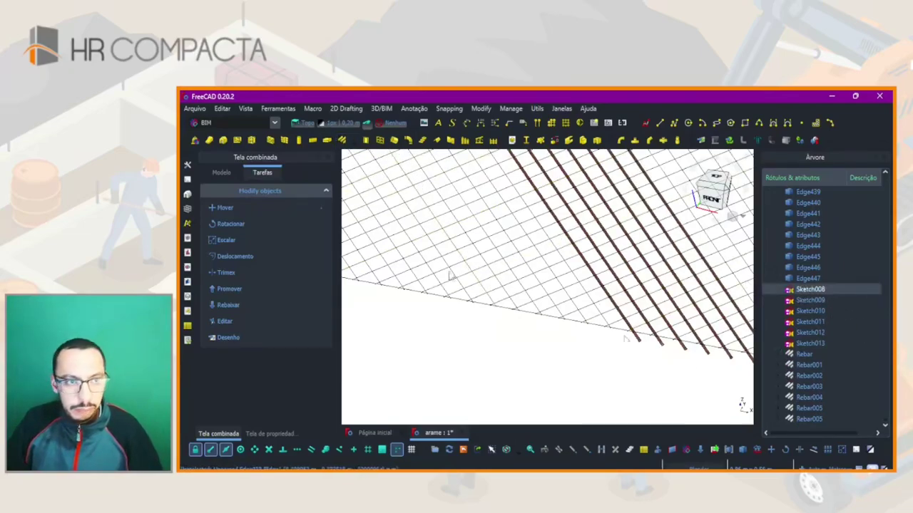
left_click(345, 141)
- Create custom rebars from Sketch009 through Sketch013
left_click(813, 290)
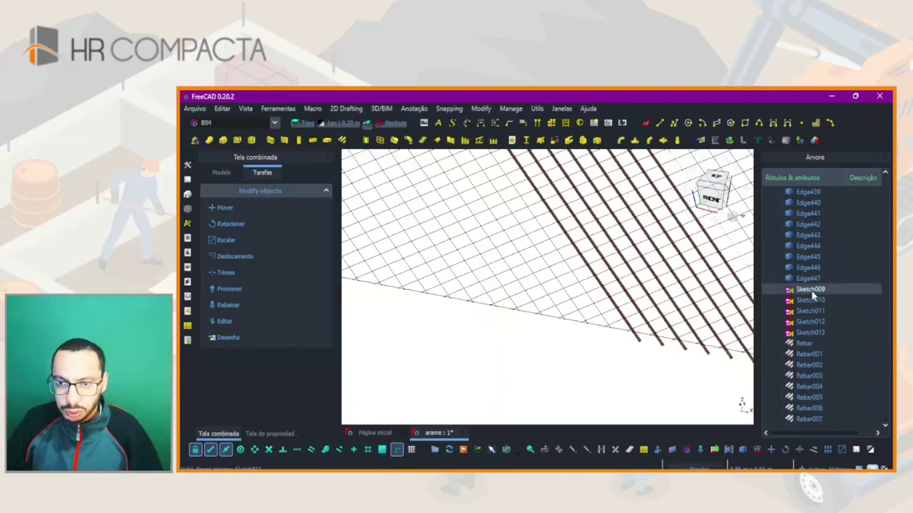
left_click(348, 137)
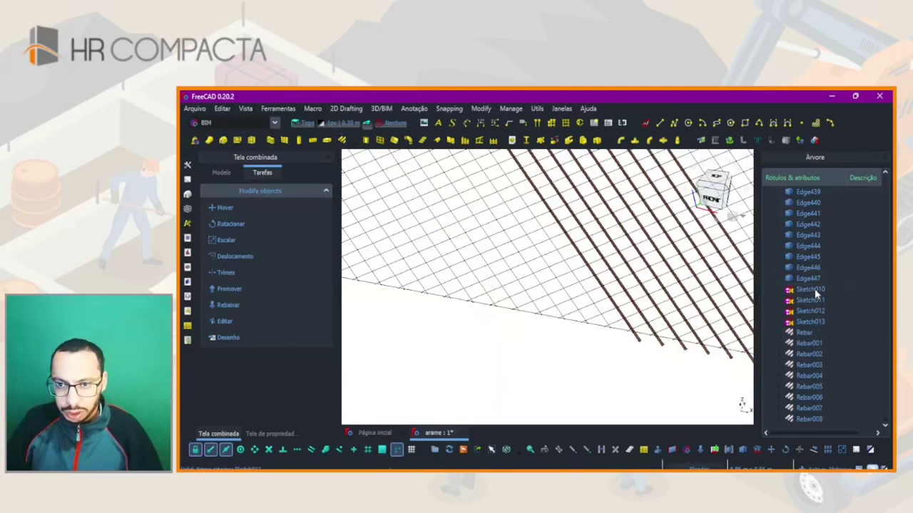
left_click(813, 289)
left_click(347, 140)
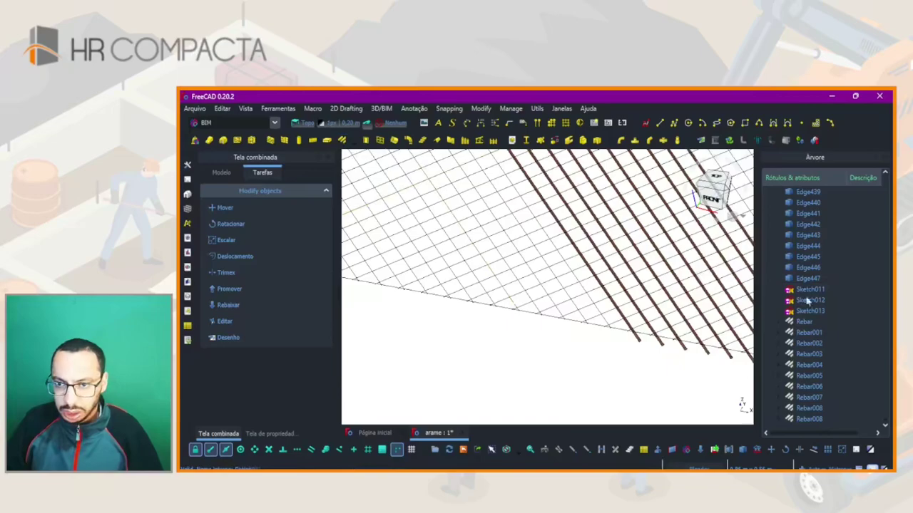
left_click(799, 291)
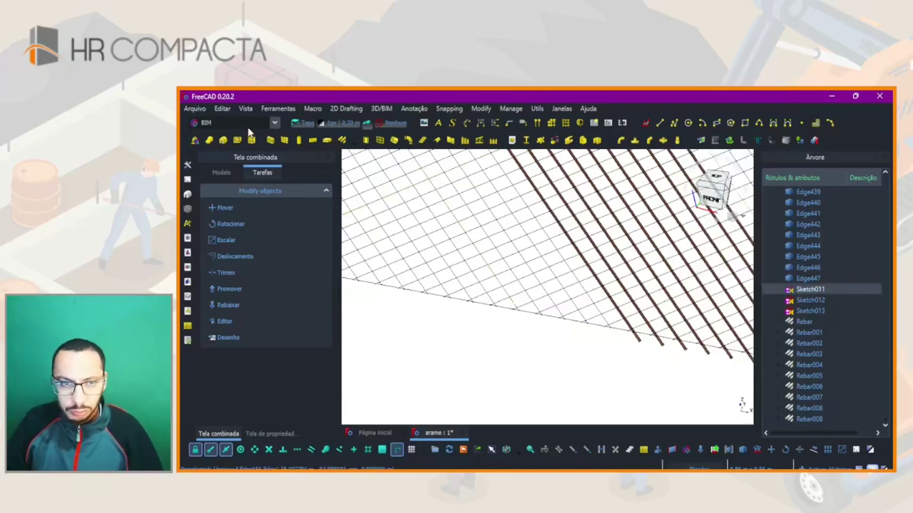
left_click(342, 140)
left_click(809, 293)
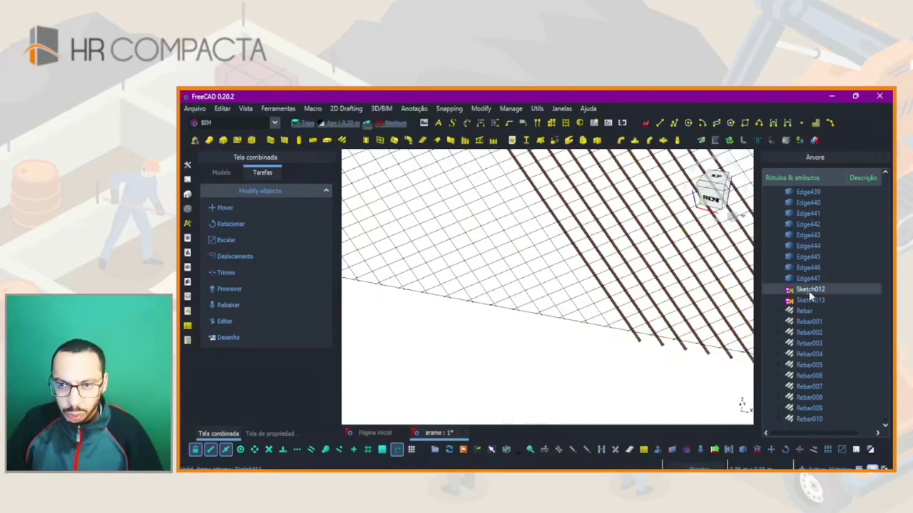
left_click(347, 141)
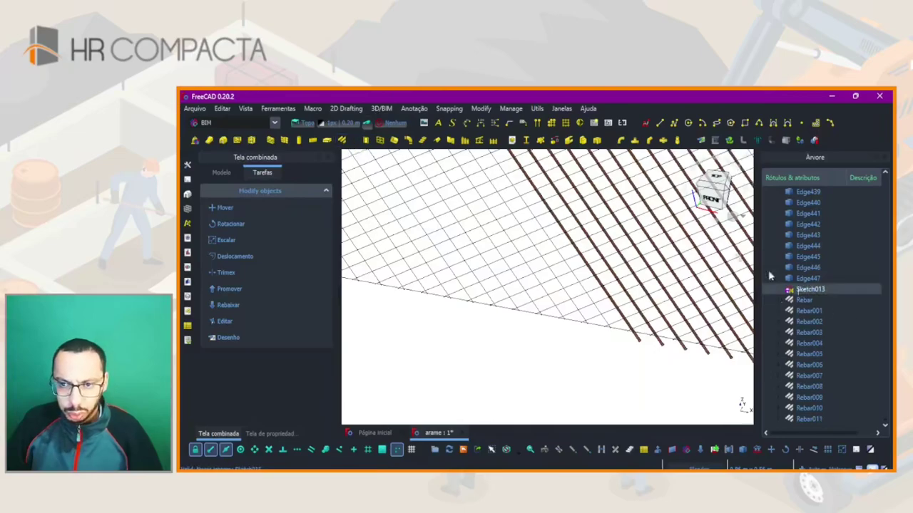
left_click(342, 140)
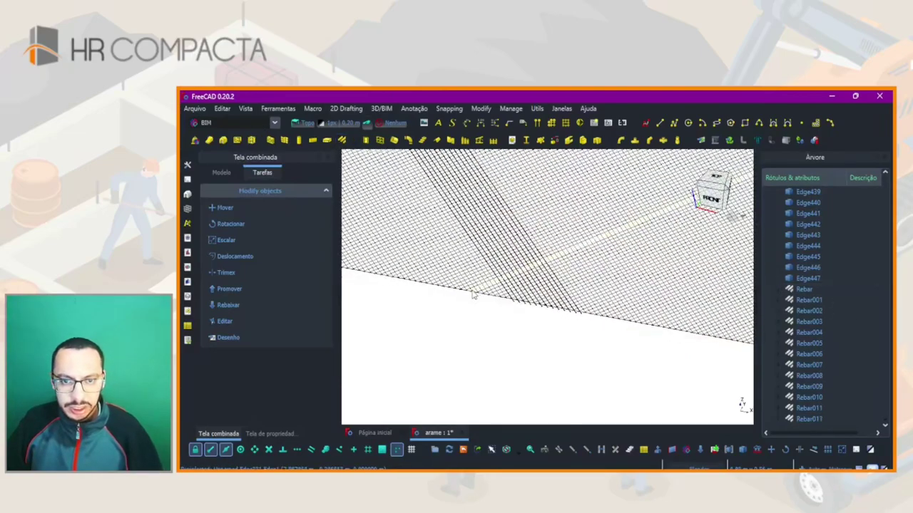
scroll(480, 305, "up", 2)
scroll(492, 311, "up", 2)
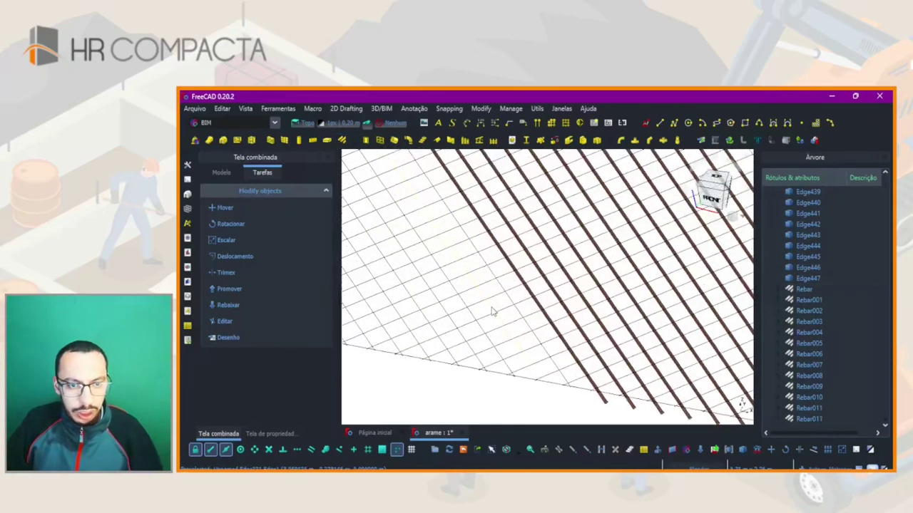
left_click(501, 315)
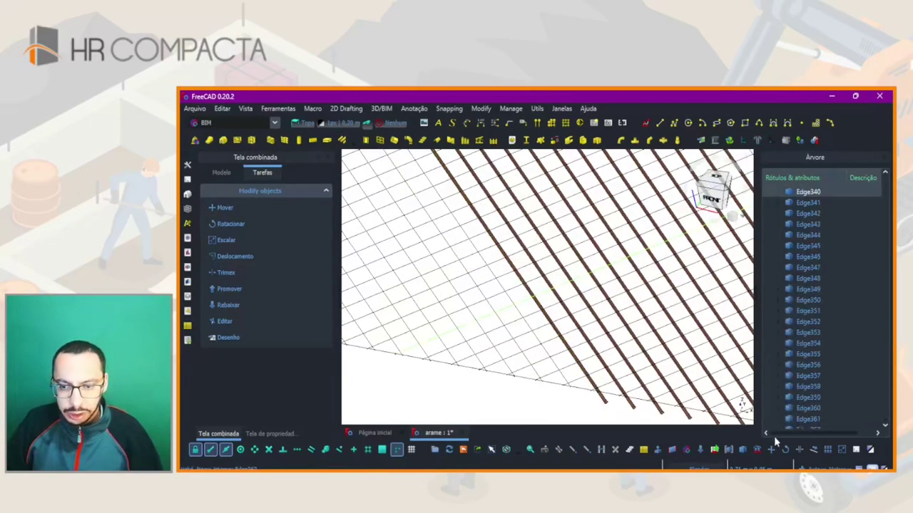
left_click(509, 295)
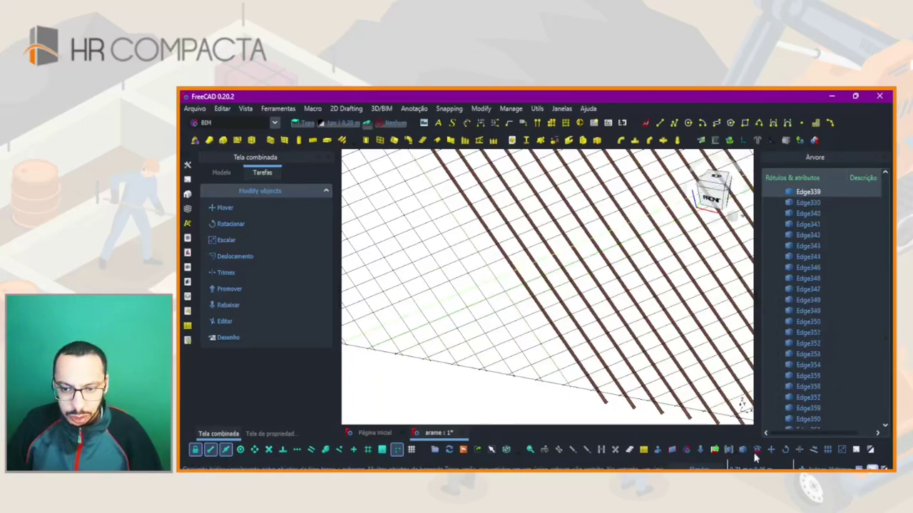
left_click(494, 267)
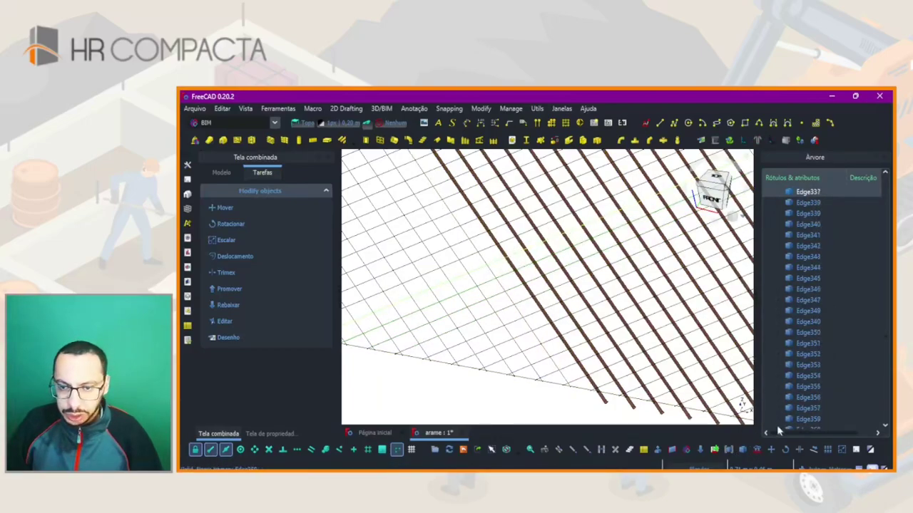
left_click(482, 241)
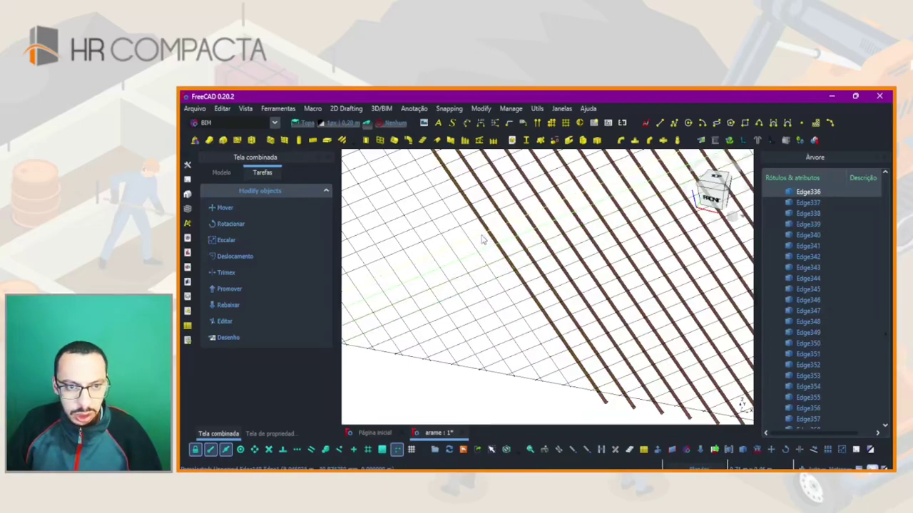
left_click(835, 350)
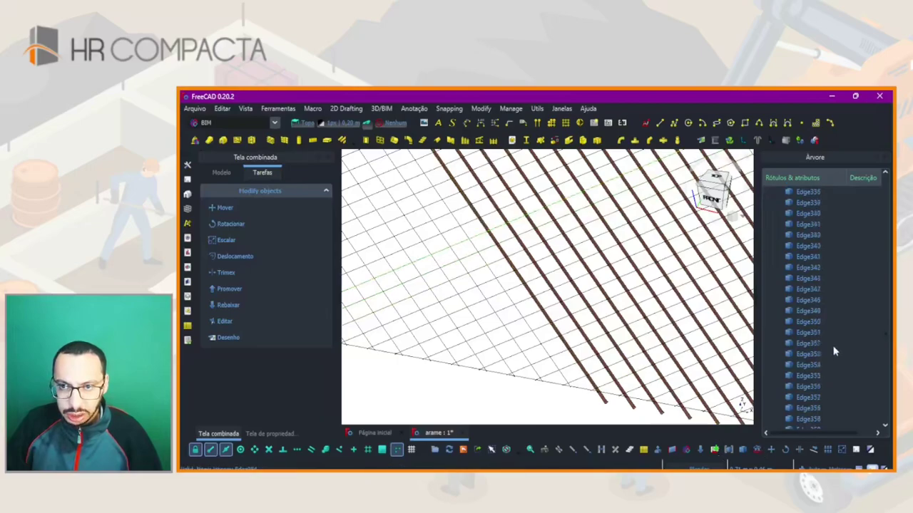
scroll(808, 364, "down", 15)
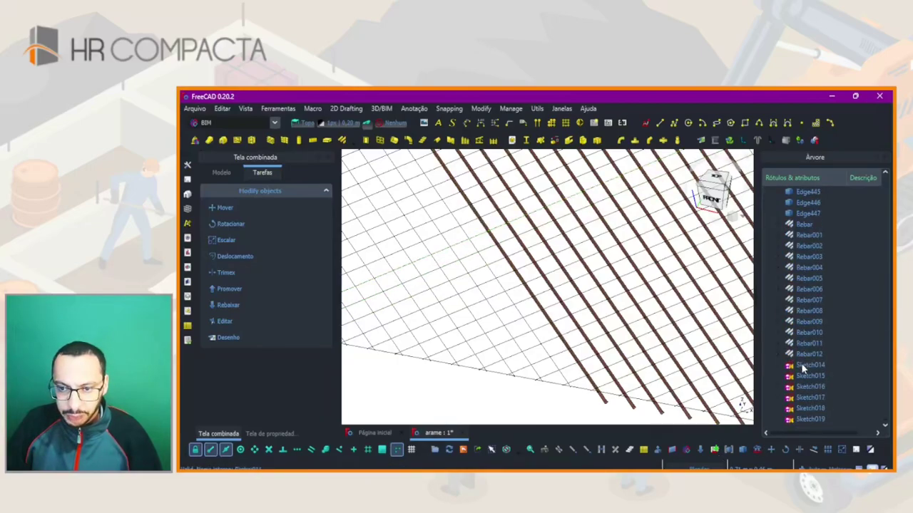
- Convert Sketch014, Sketch015 and Sketch016 into rebars with the Rebar tool
left_click(801, 365)
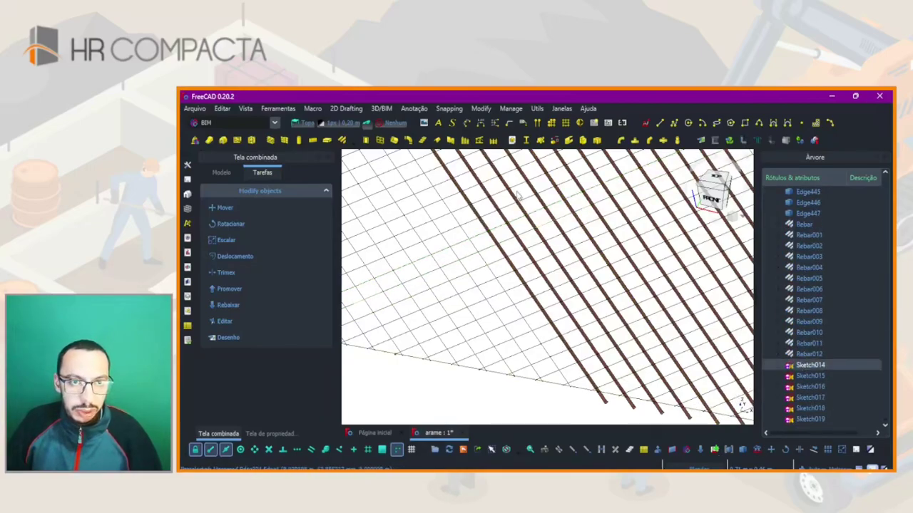
left_click(347, 140)
left_click(810, 365)
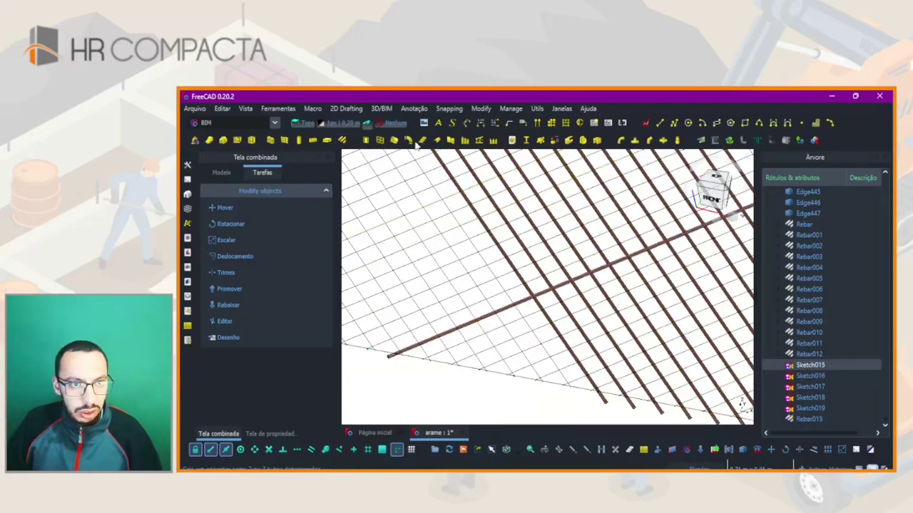
left_click(341, 140)
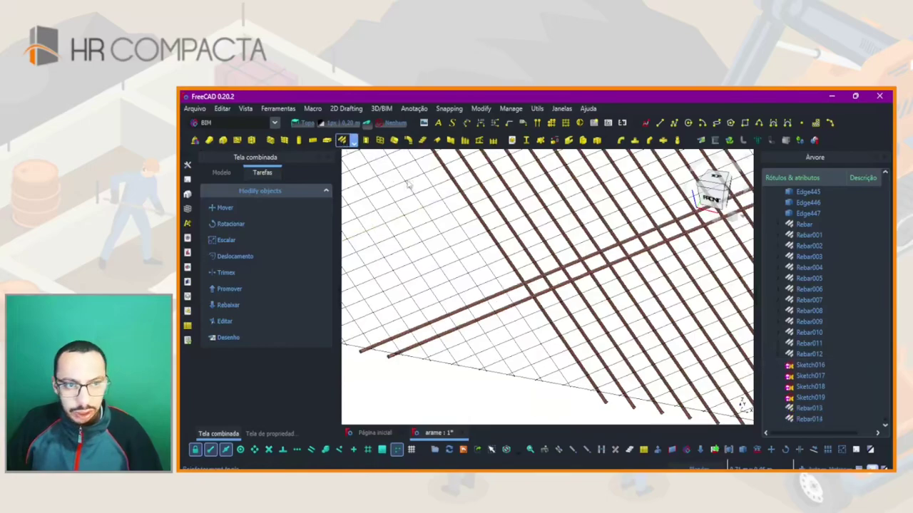
left_click(807, 365)
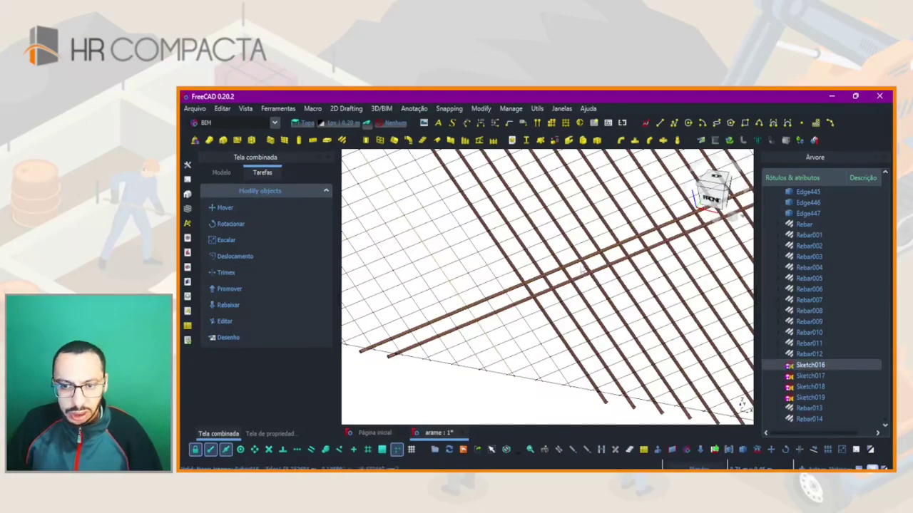
left_click(347, 141)
- Convert Sketch017, Sketch018 and Sketch019 into rebars, completing the crossing set
left_click(813, 365)
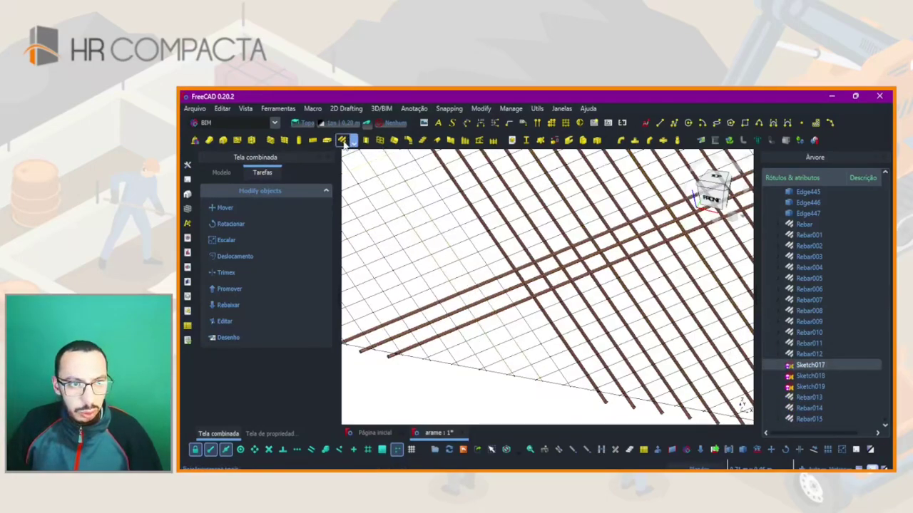
left_click(344, 141)
left_click(813, 365)
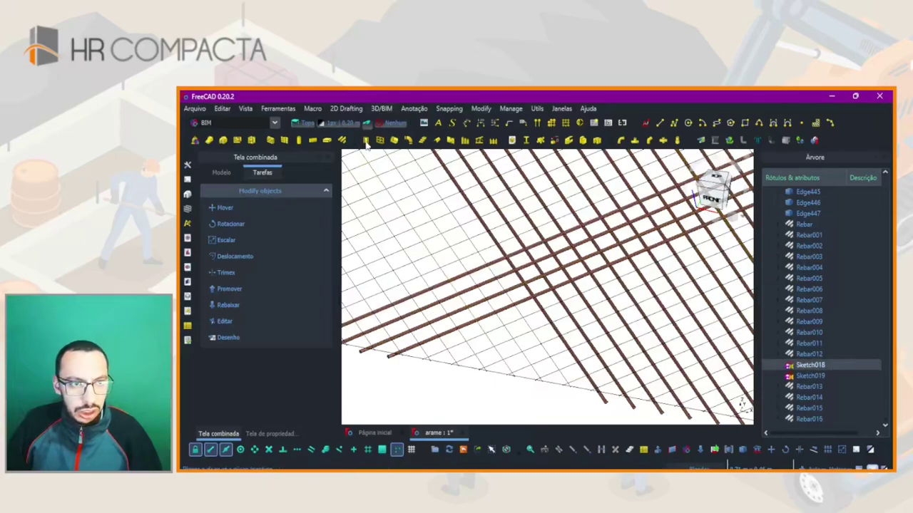
left_click(345, 141)
left_click(813, 365)
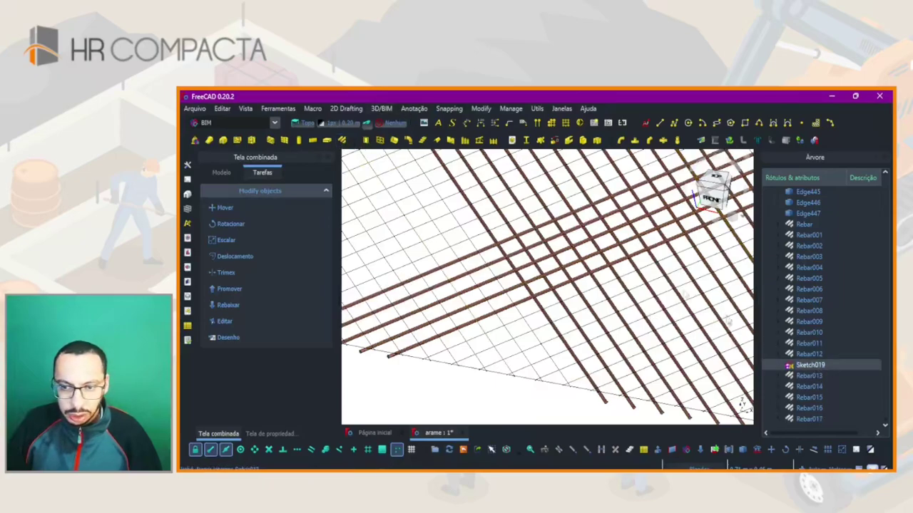
left_click(345, 141)
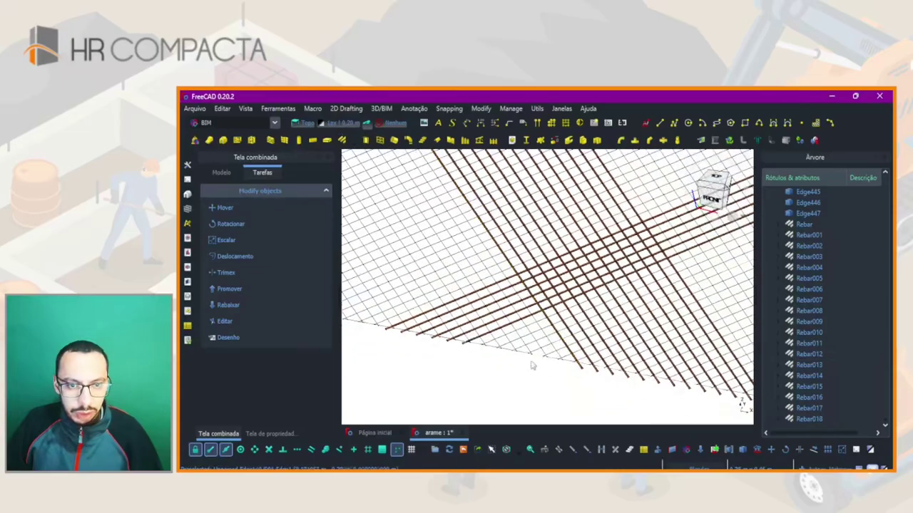
middle_click_drag(563, 276, 613, 246)
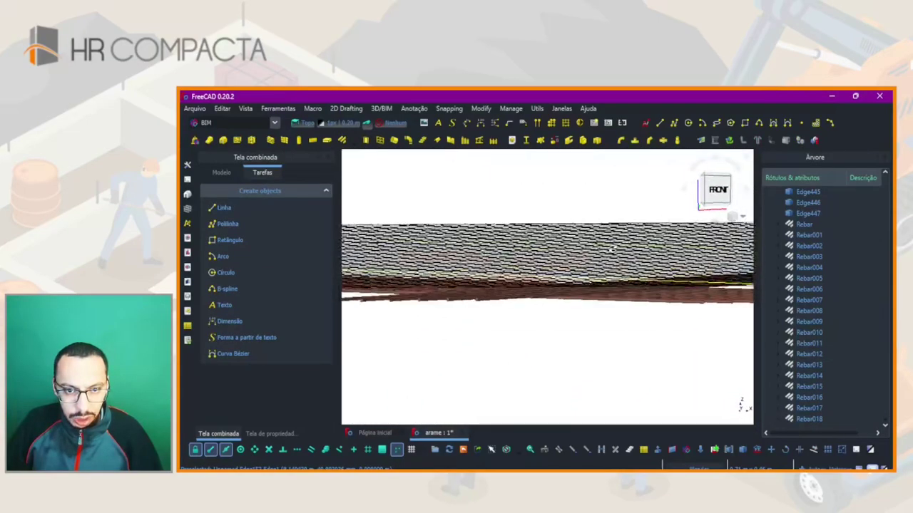
- Select Rebar013 through Rebar018 and view them edge-on from the front
key("1")
scroll(566, 298, "up", 2)
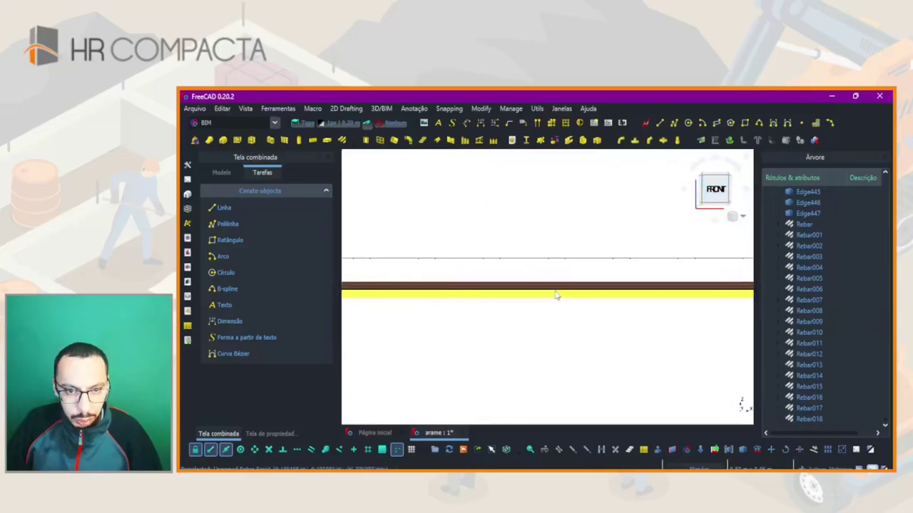
middle_click_drag(553, 295, 558, 287)
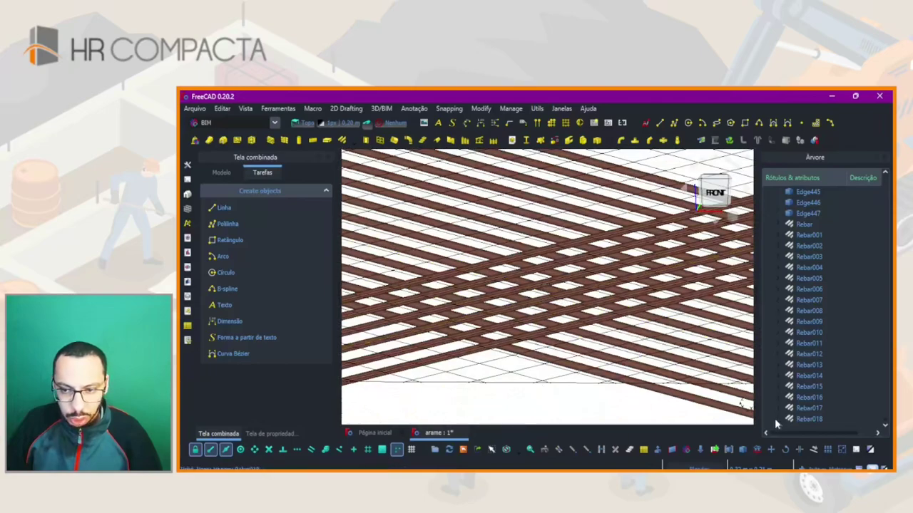
left_click(797, 421)
left_click(801, 378, "shift")
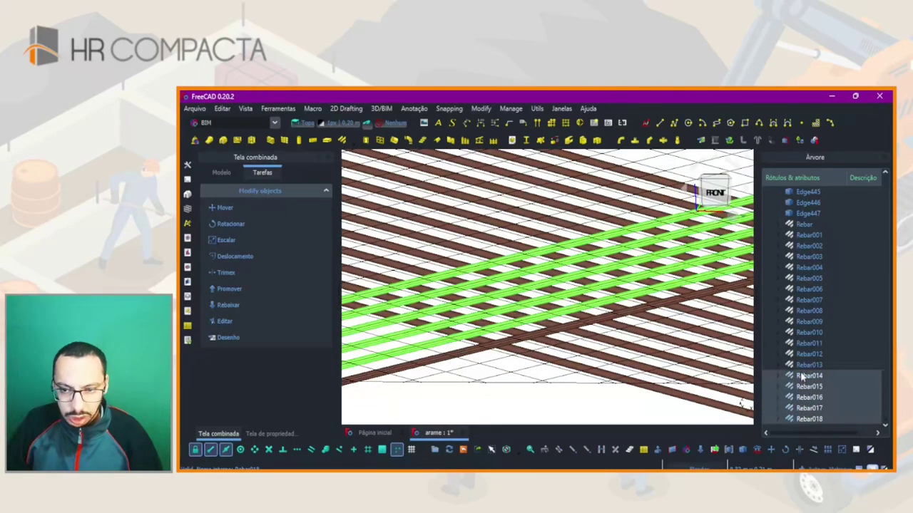
left_click(807, 364, "shift")
key("1")
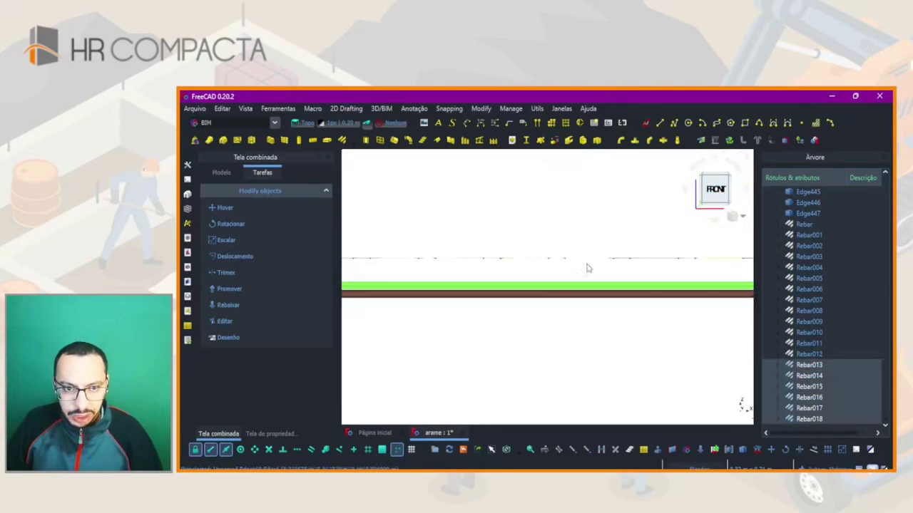
- Expand Placement > Posição for Rebar013–Rebar018 and edit their z position
left_click(271, 433)
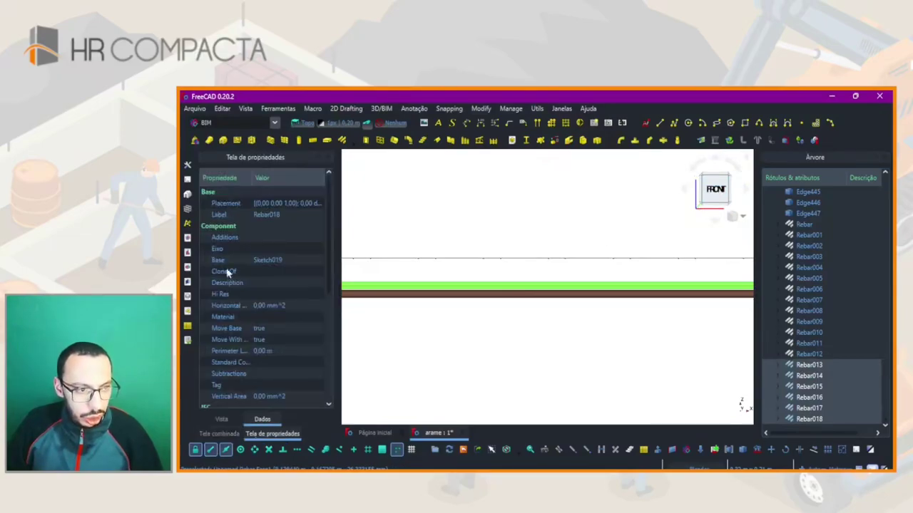
left_click(205, 204)
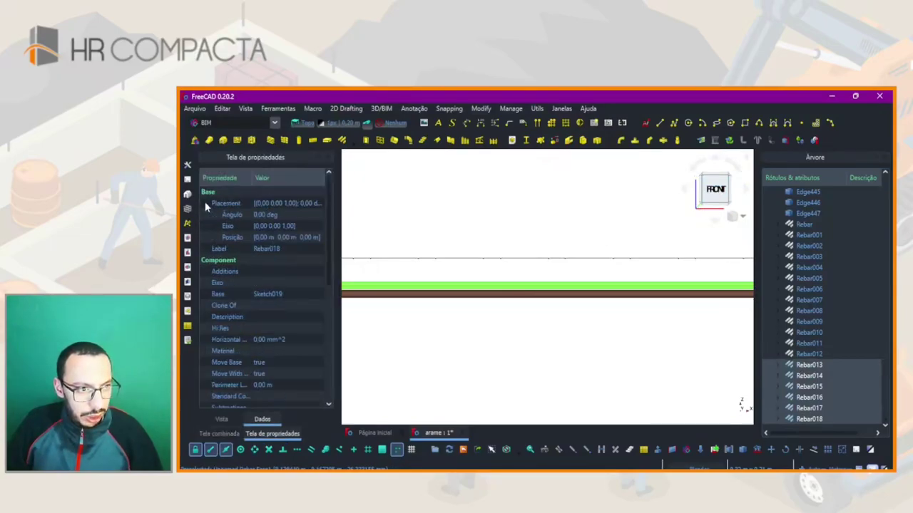
left_click(216, 237)
left_click(261, 273)
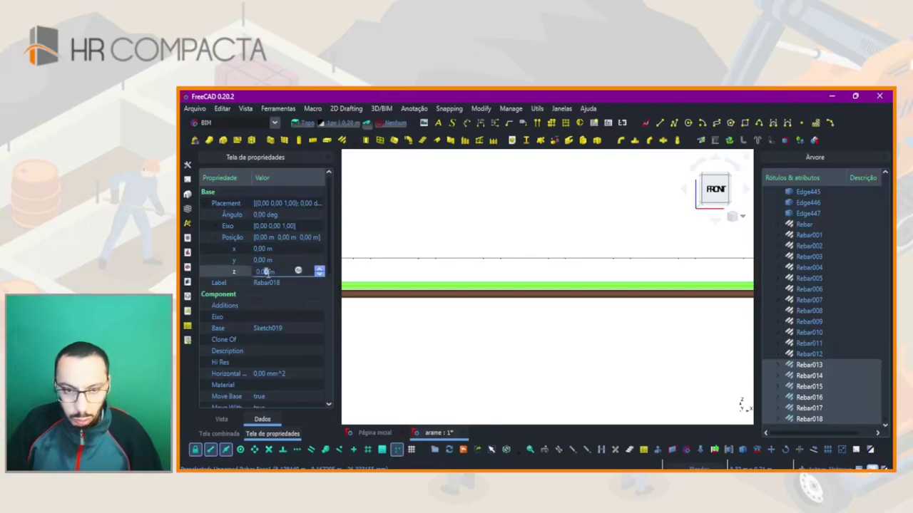
scroll(265, 272, "up", 1)
scroll(266, 273, "down", 1)
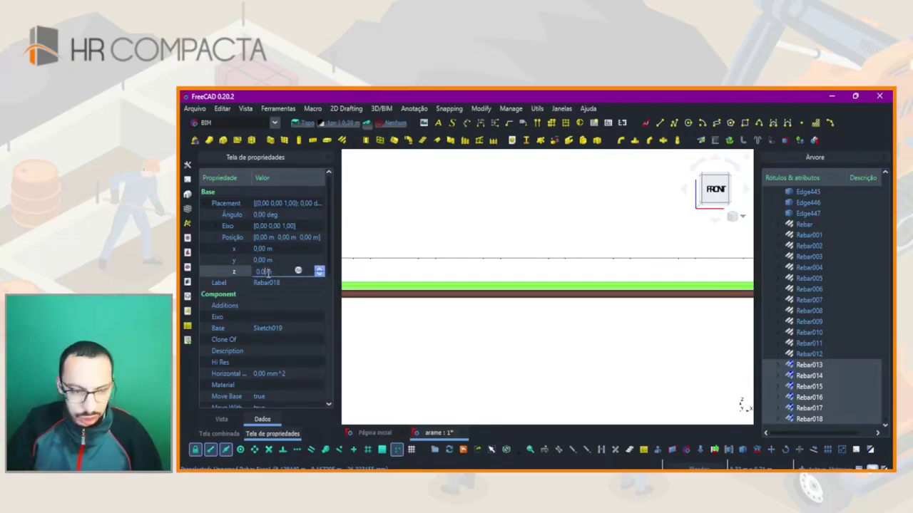
scroll(265, 270, "up", 2)
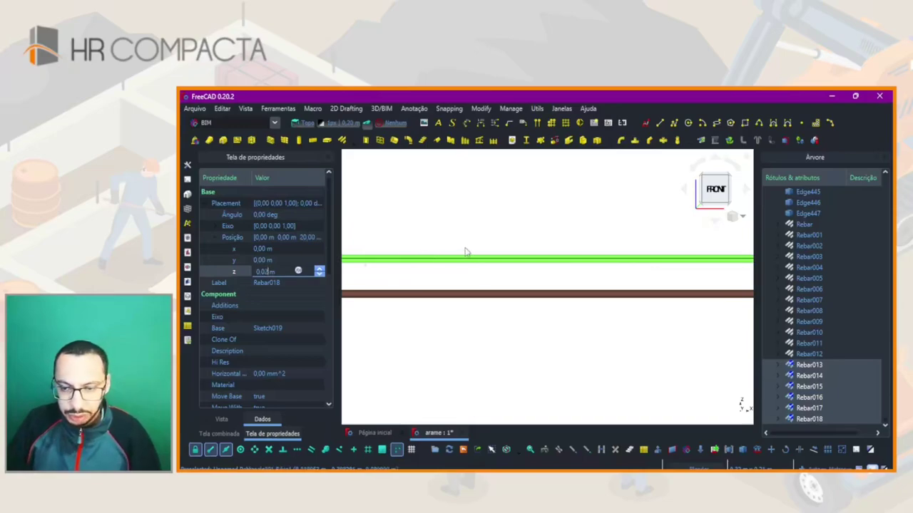
- Select Rebar through Rebar012 and adjust their z position toward 0,028 m
left_click(809, 354)
left_click(812, 225, "shift")
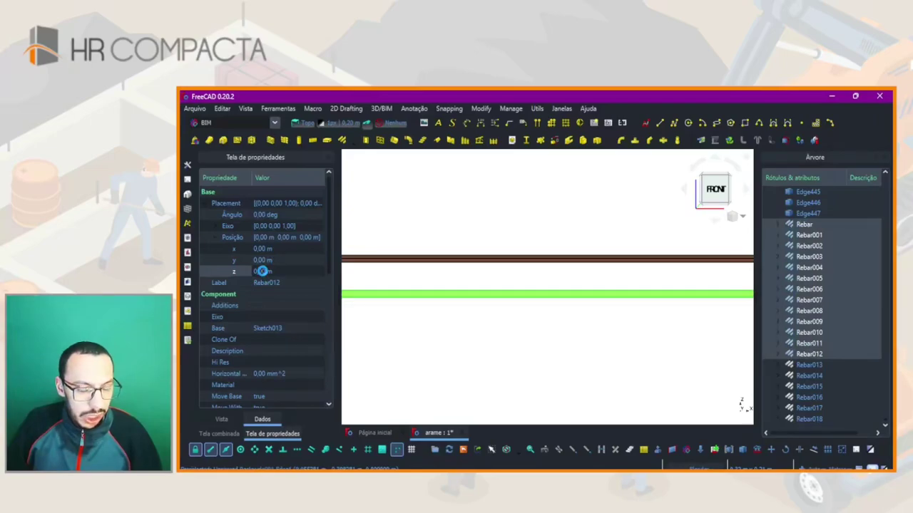
left_click(262, 271)
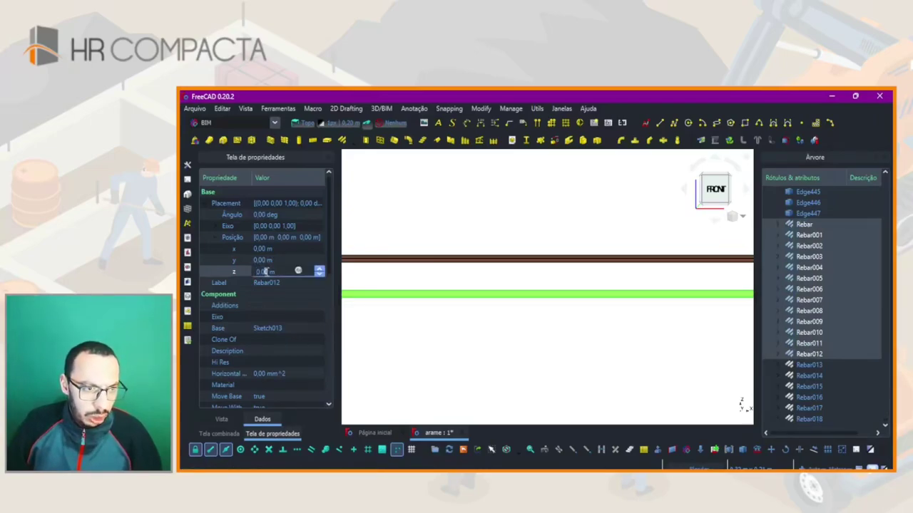
type("0,04")
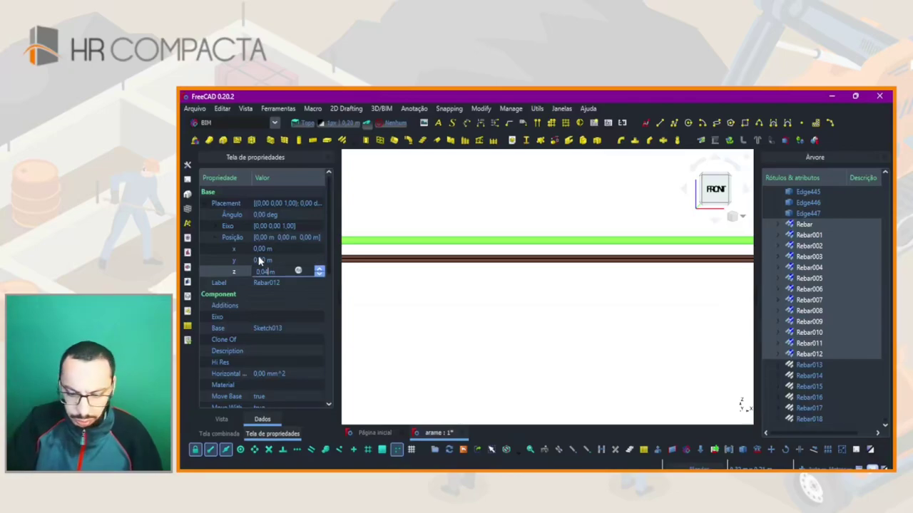
key("BackSpace")
type("1")
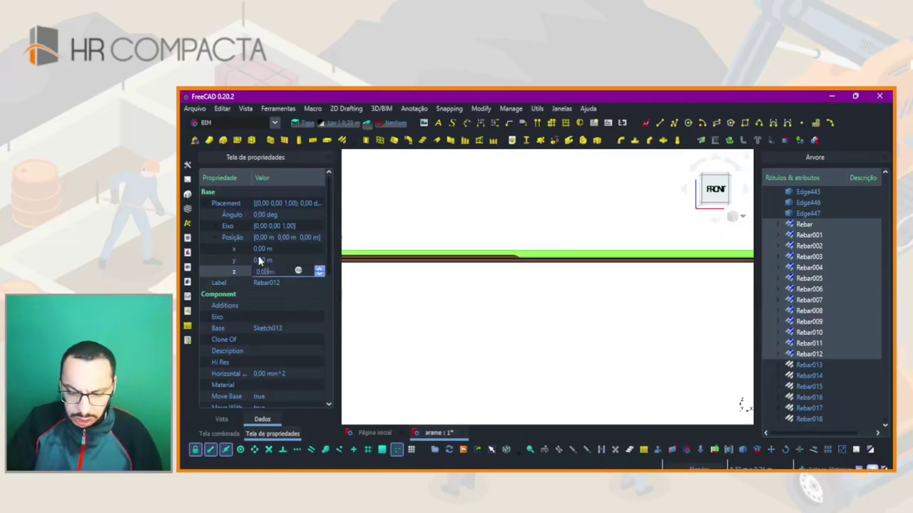
key("BackSpace")
type("25")
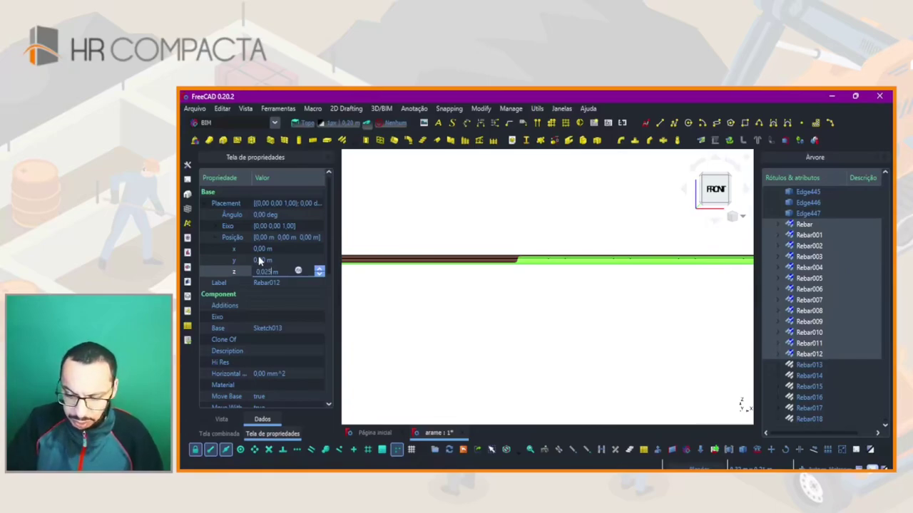
key("BackSpace")
type("7")
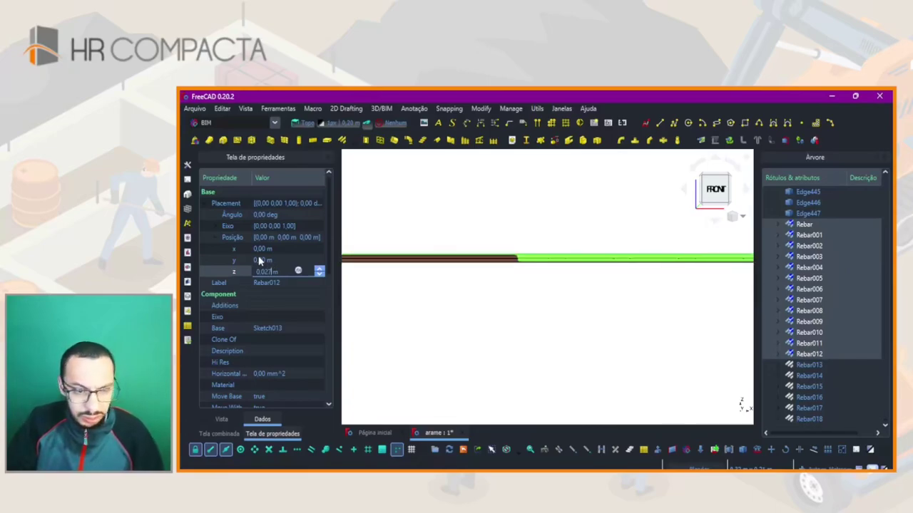
key("BackSpace")
- Finish the first set's z at 0,028 m and inspect the rebar grid obliquely
type("8")
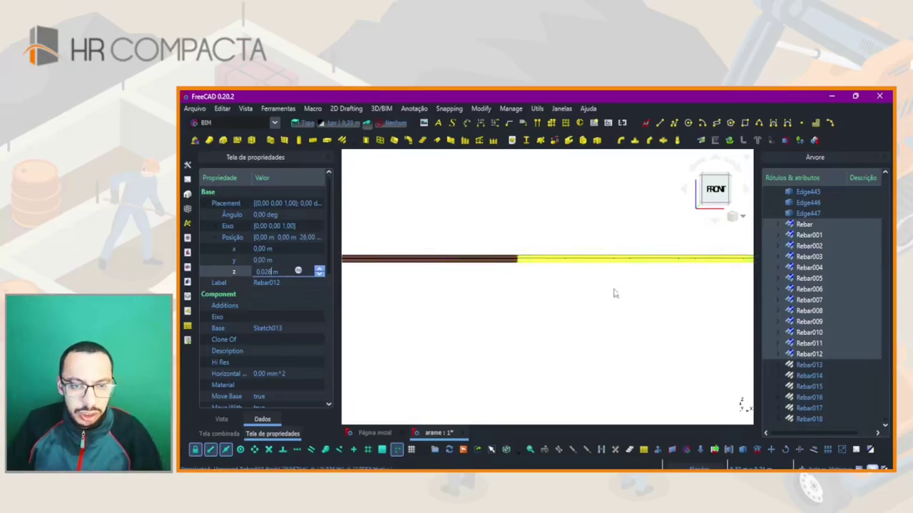
left_click(518, 284)
mouse_move(517, 286)
middle_mouse_down()
mouse_move(526, 261)
mouse_move(528, 277)
middle_mouse_up()
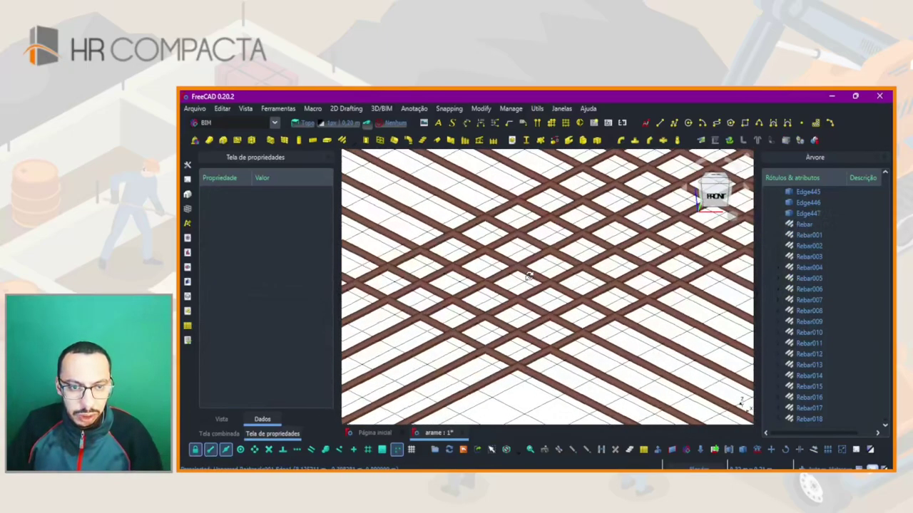
scroll(528, 277, "up", 2)
scroll(517, 292, "up", 2)
scroll(447, 305, "up", 2)
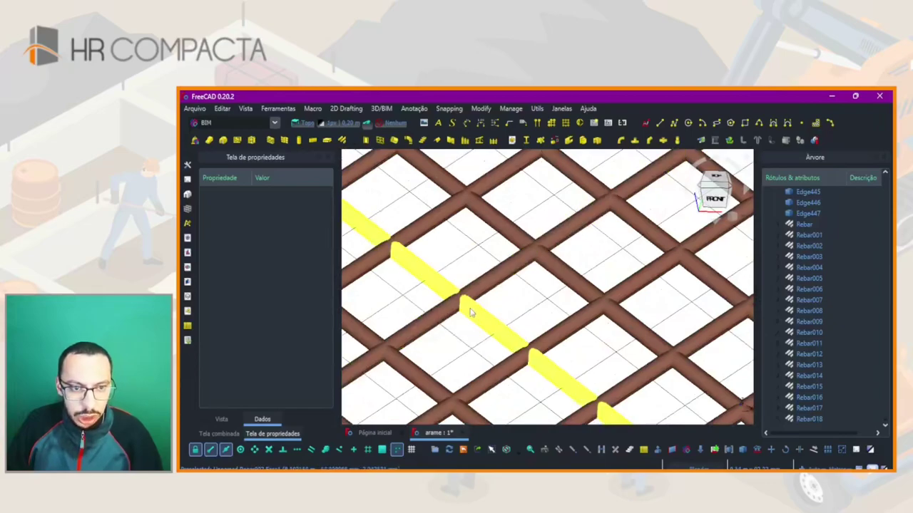
scroll(468, 310, "down", 3)
scroll(469, 310, "down", 2)
- Switch to the browser's Bing image results for 'grades de arame'
key("alt+Tab")
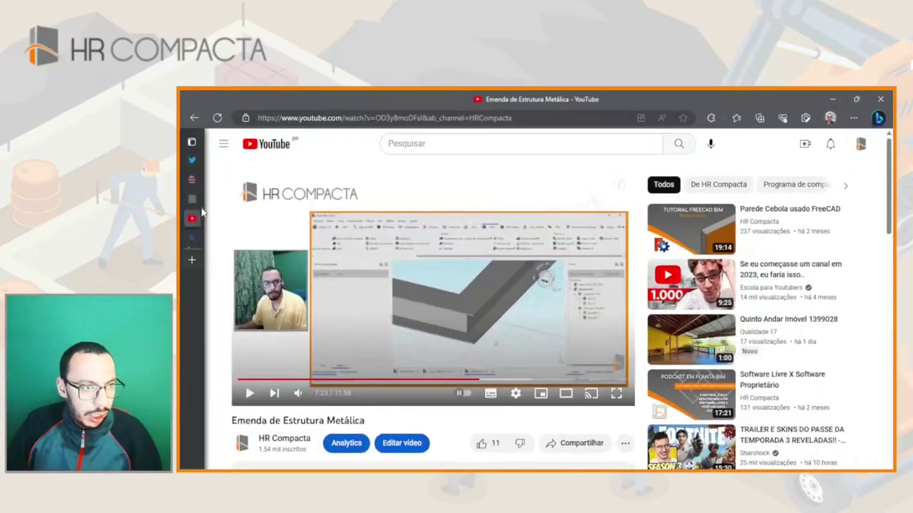
left_click(202, 200)
left_click(192, 236)
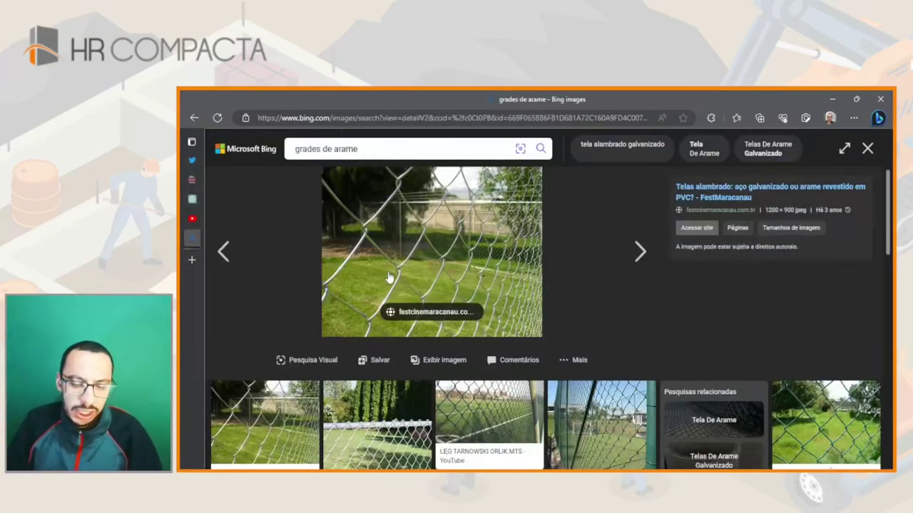
key("alt+Tab")
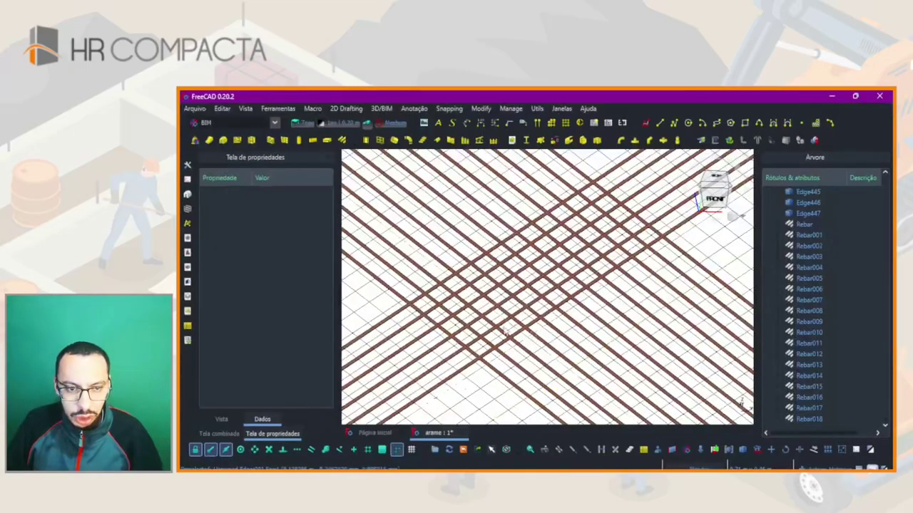
scroll(489, 339, "up", 2)
scroll(485, 336, "down", 2)
scroll(492, 331, "down", 2)
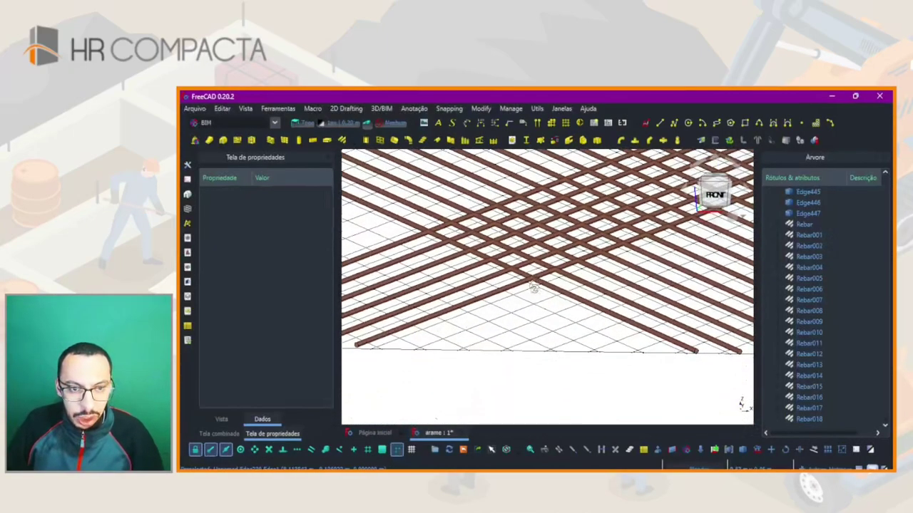
scroll(528, 310, "up", 4)
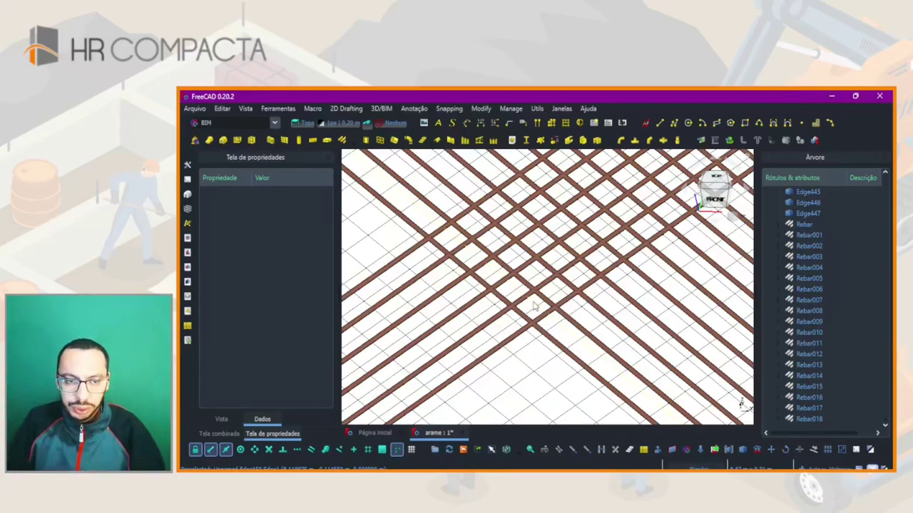
mouse_move(535, 305)
middle_mouse_down()
mouse_move(574, 276)
mouse_move(572, 312)
middle_mouse_up()
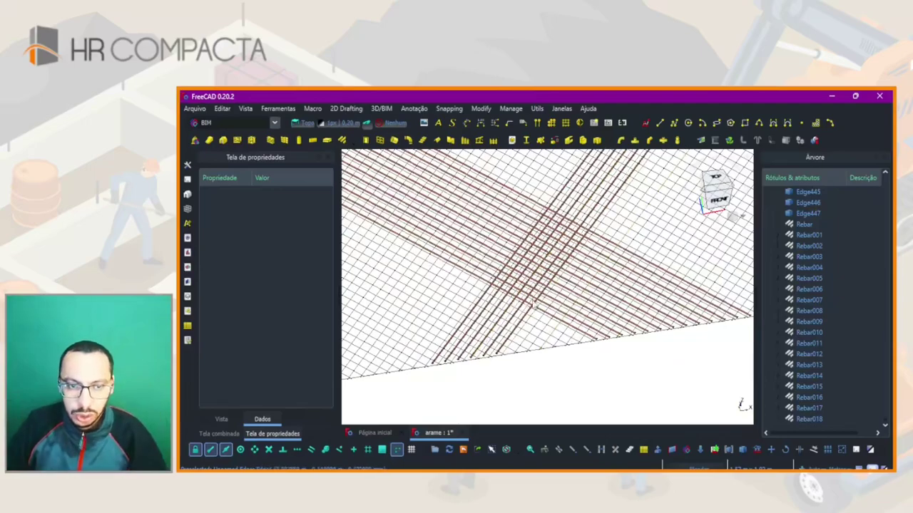
scroll(535, 271, "up", 2)
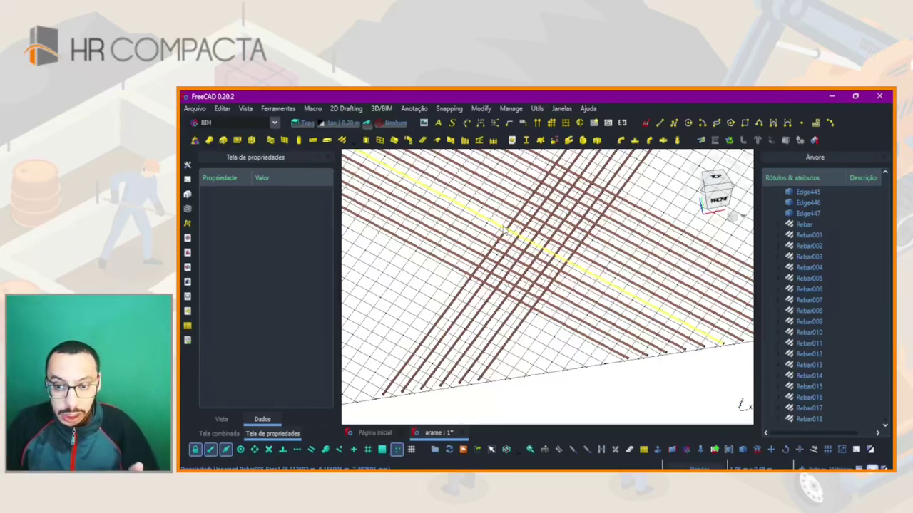
- Change the Diameter of Rebar through Rebar018 from 6,00 mm to 2,00 mm
left_click(804, 225)
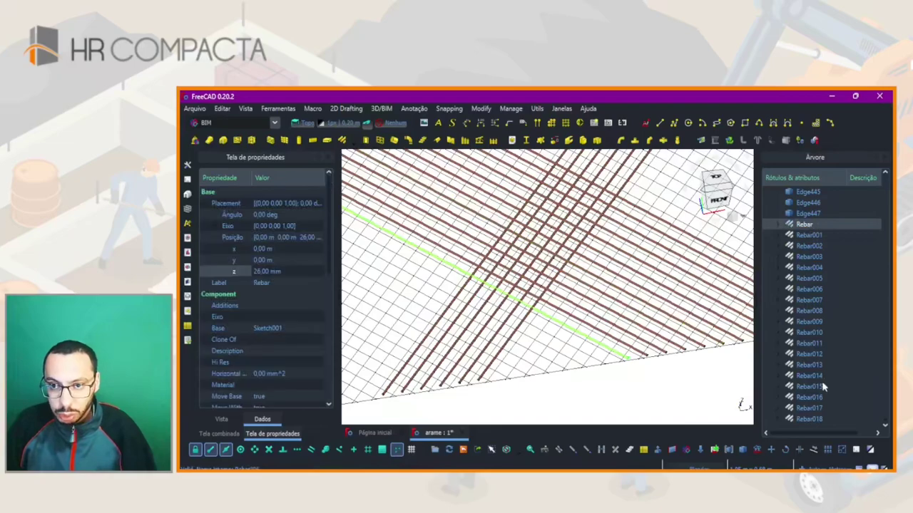
left_click(817, 419, "shift")
scroll(264, 328, "down", 3)
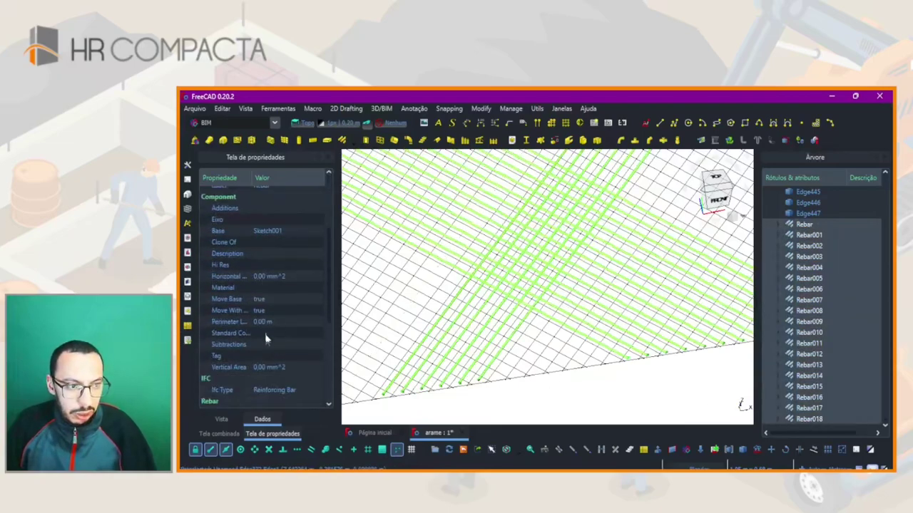
scroll(261, 359, "down", 4)
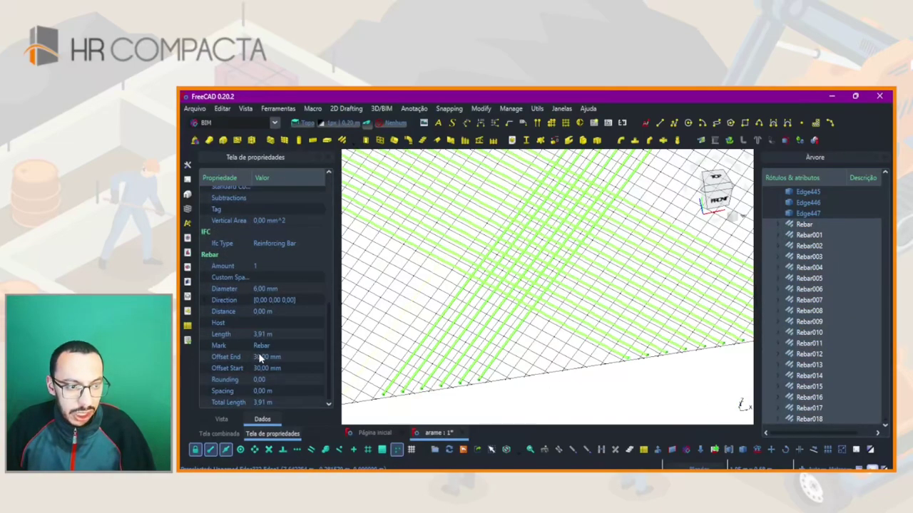
left_click(255, 289)
left_click(258, 288)
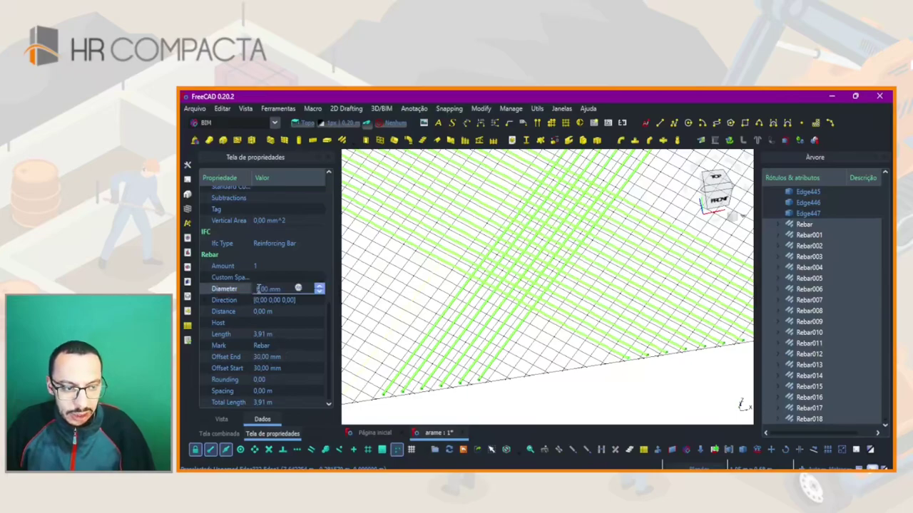
mouse_move(268, 356)
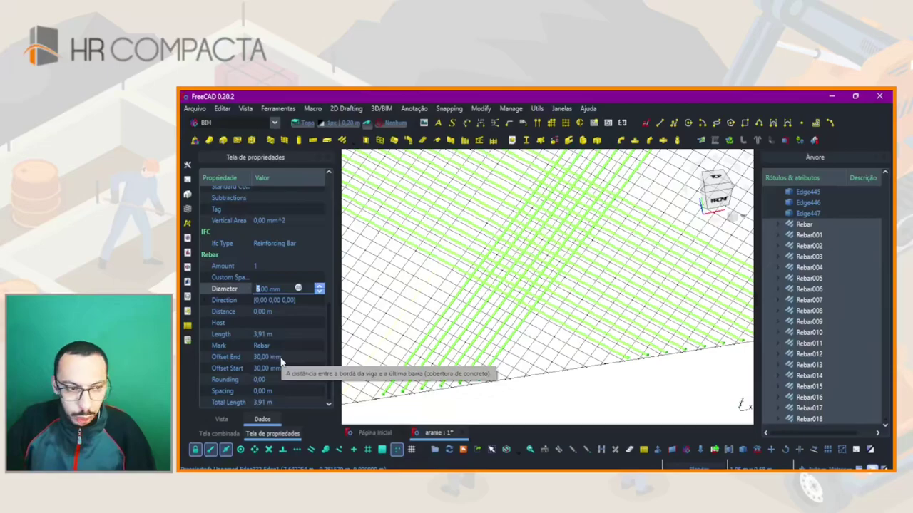
type("8")
key("Return")
left_click(525, 398)
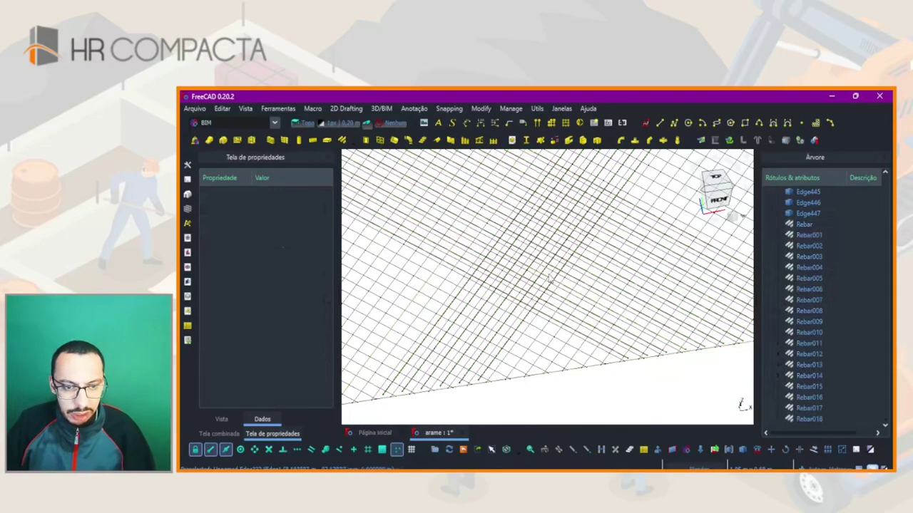
scroll(525, 385, "up", 3)
scroll(517, 350, "up", 3)
scroll(523, 328, "up", 3)
mouse_move(524, 323)
middle_mouse_down()
mouse_move(544, 321)
mouse_move(511, 329)
middle_mouse_up()
scroll(510, 330, "down", 1)
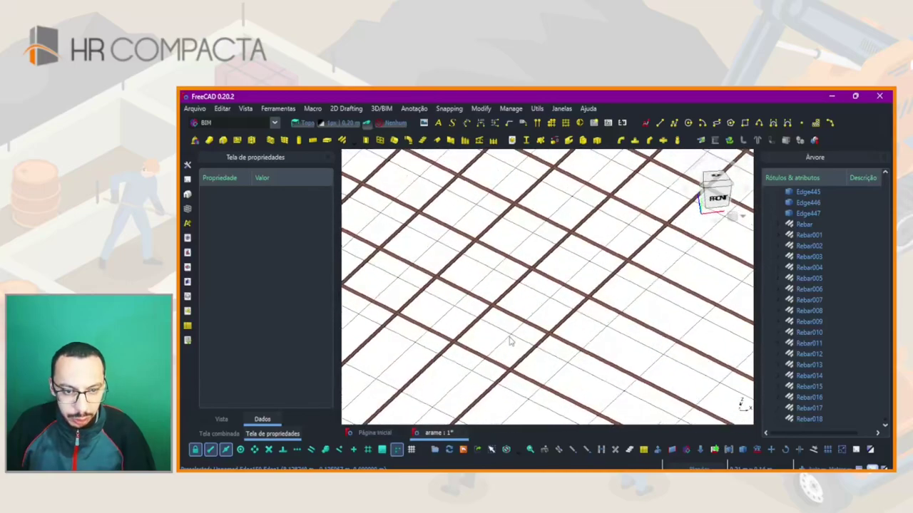
scroll(511, 332, "down", 3)
scroll(509, 339, "down", 2)
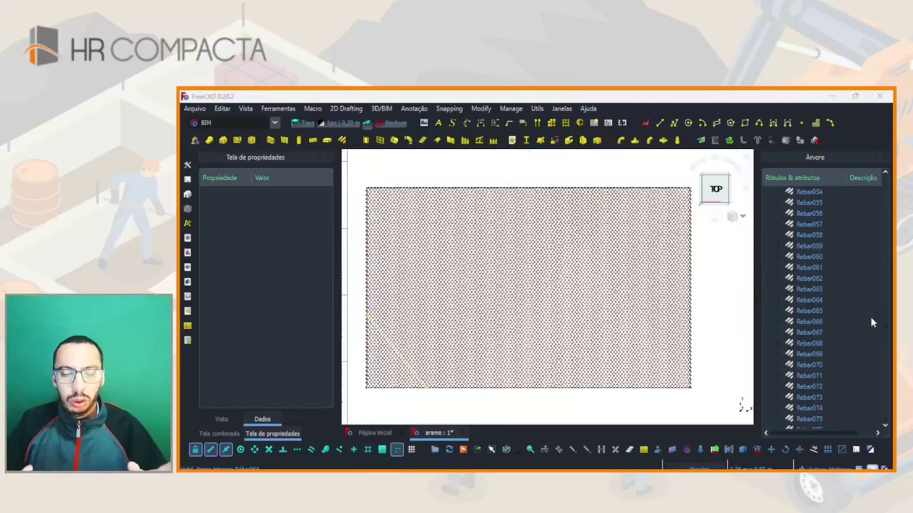
scroll(681, 378, "up", 3)
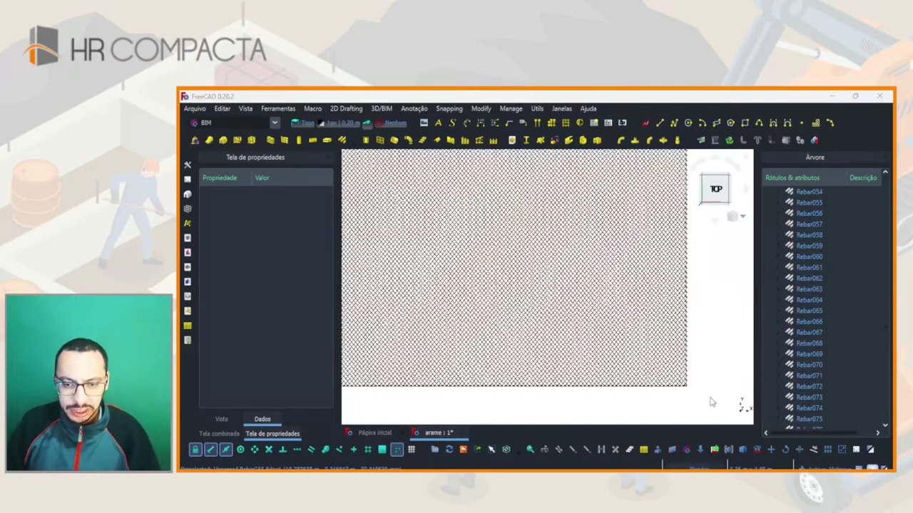
scroll(663, 368, "up", 3)
mouse_move(648, 362)
middle_mouse_down()
mouse_move(677, 358)
mouse_move(562, 277)
mouse_move(563, 236)
middle_mouse_up()
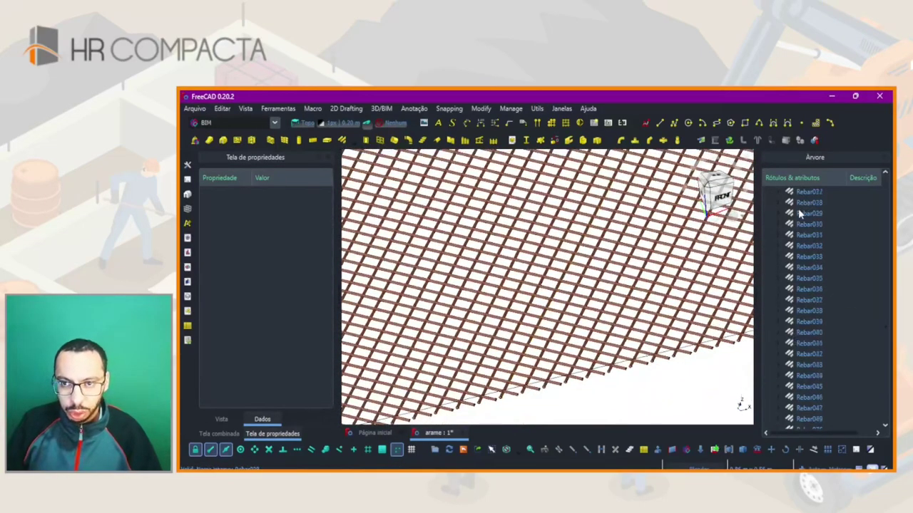
scroll(800, 215, "up", 10)
scroll(883, 303, "up", 20)
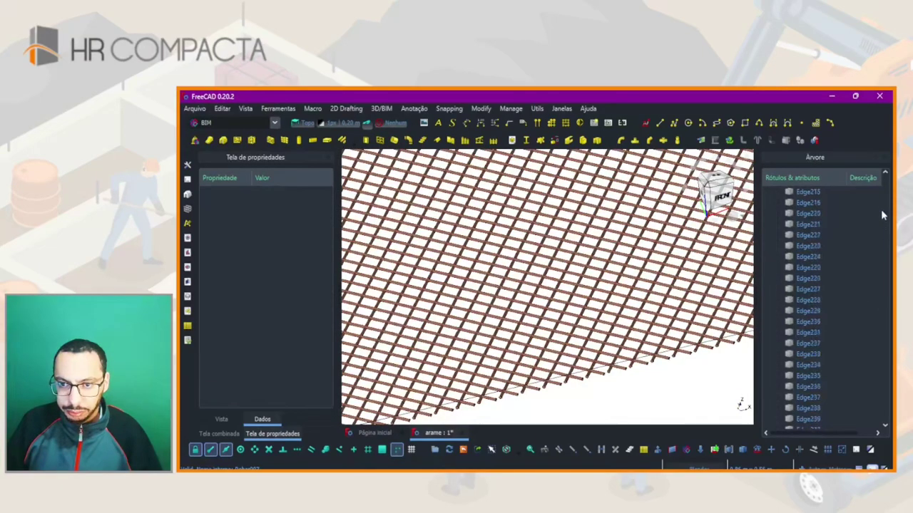
- Select every rebar in the tree from Rebar through Rebar301
mouse_move(882, 299)
left_mouse_down()
mouse_move(882, 314)
mouse_move(879, 303)
left_mouse_up()
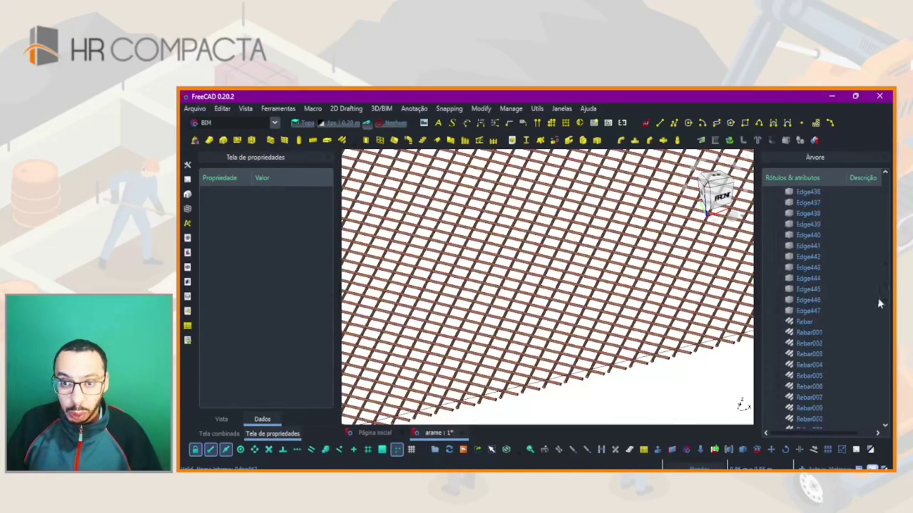
left_click(798, 322)
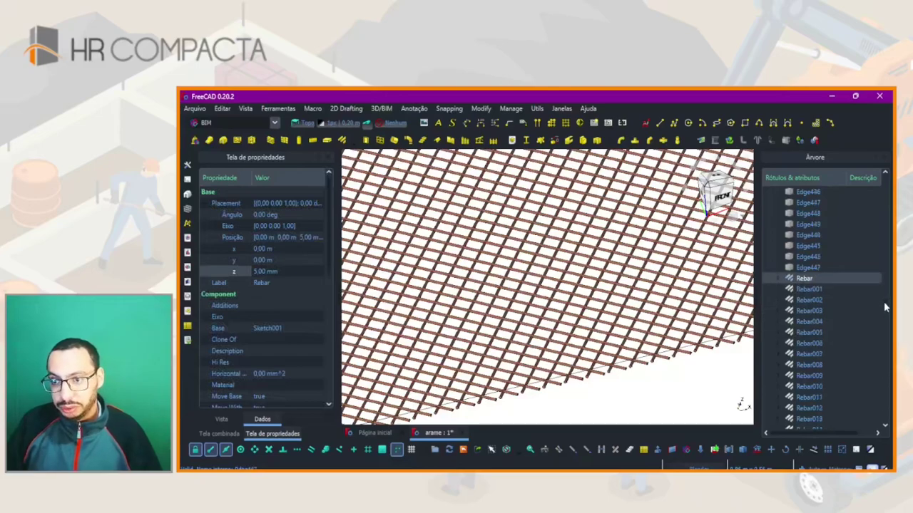
left_click_drag(884, 302, 879, 403)
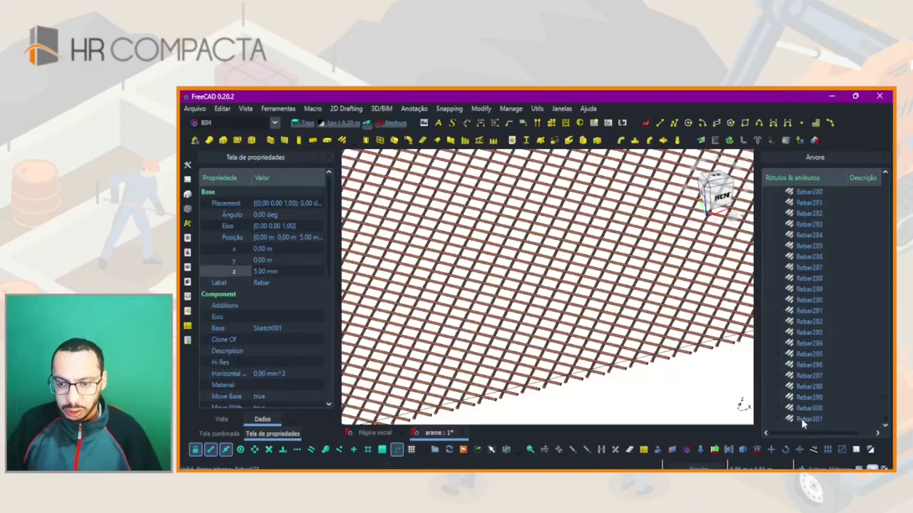
left_click(806, 418, "shift")
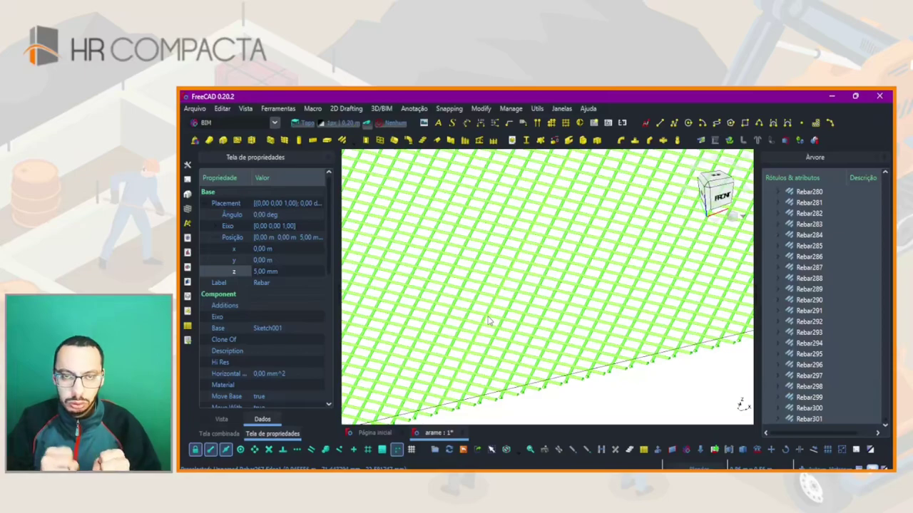
- Set the Diameter of all selected rebars to 2 mm
left_click(521, 310)
scroll(277, 292, "down", 4)
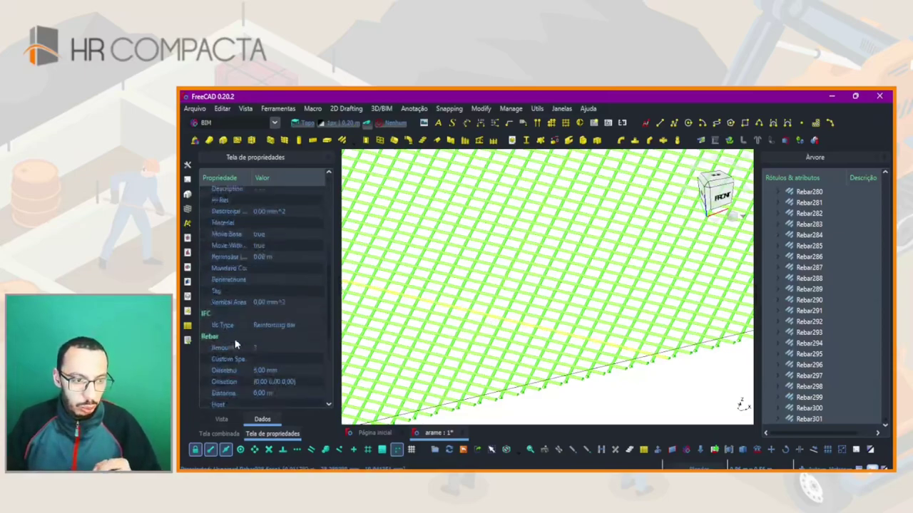
scroll(277, 292, "down", 4)
left_click(262, 290)
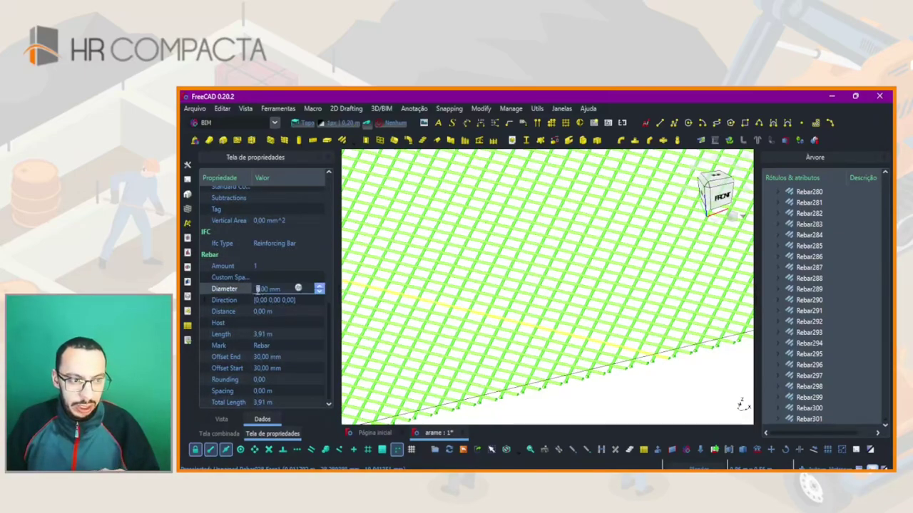
type("2")
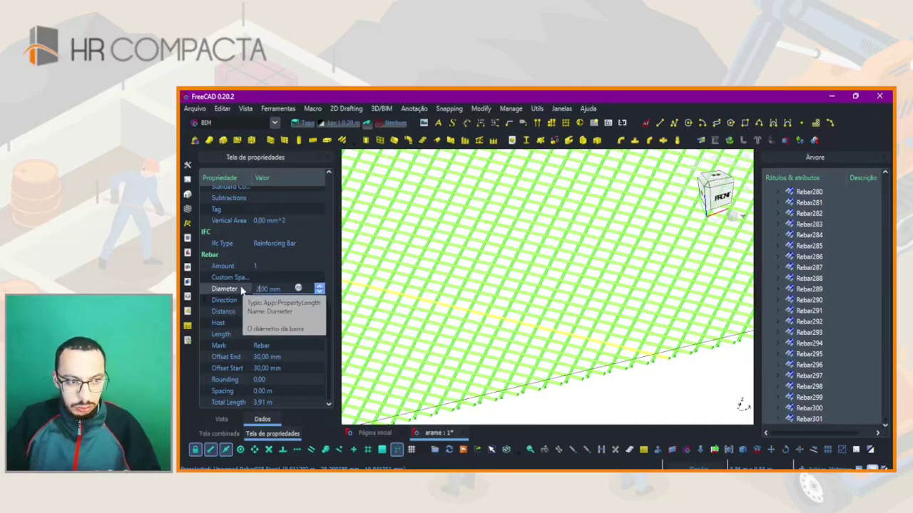
key("Return")
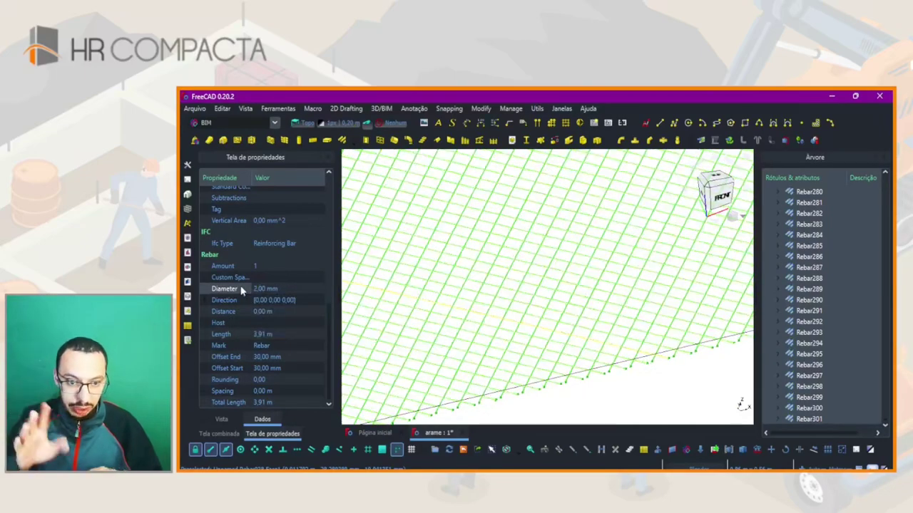
- Clear the selection and view the wire mesh from the top
left_click(682, 411)
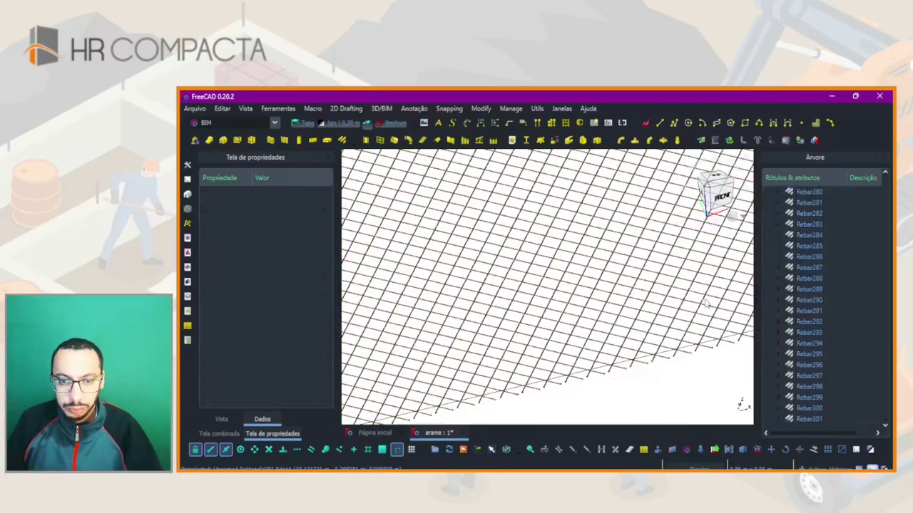
left_click(717, 180)
scroll(668, 318, "down", 2)
scroll(668, 319, "down", 3)
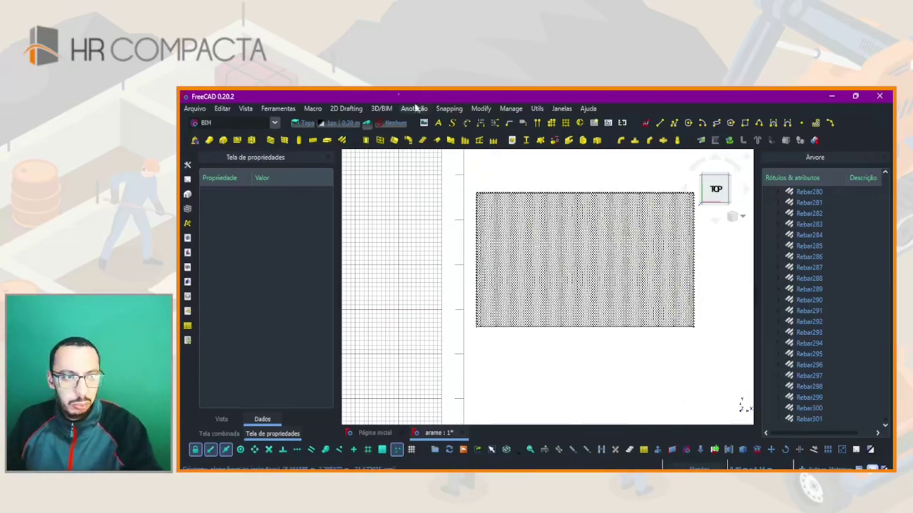
- Open the Personalizar dialog on its Teclado (keyboard shortcuts) tab
left_click(278, 112)
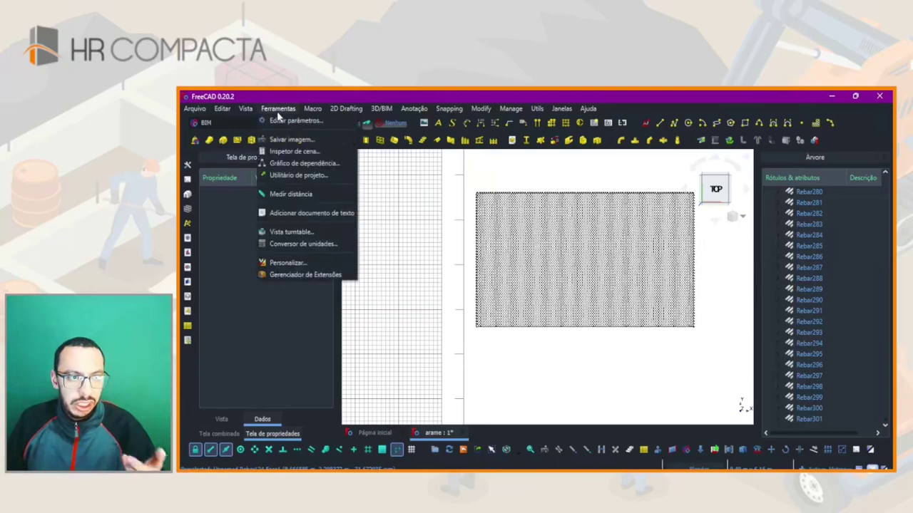
left_click(286, 262)
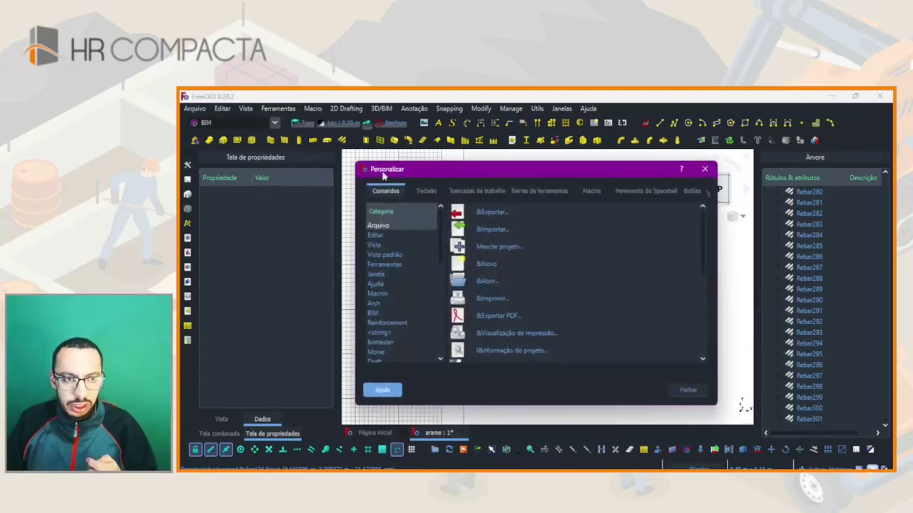
left_click(704, 171)
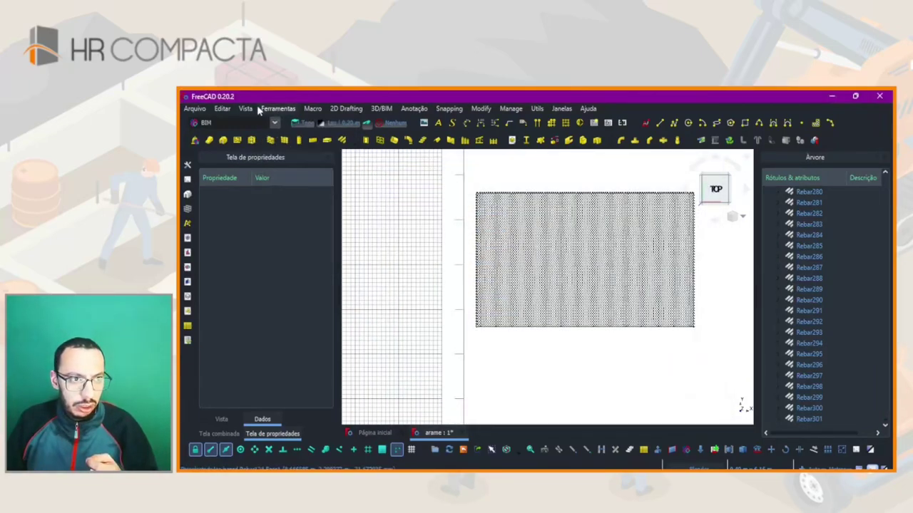
left_click(261, 111)
left_click(284, 261)
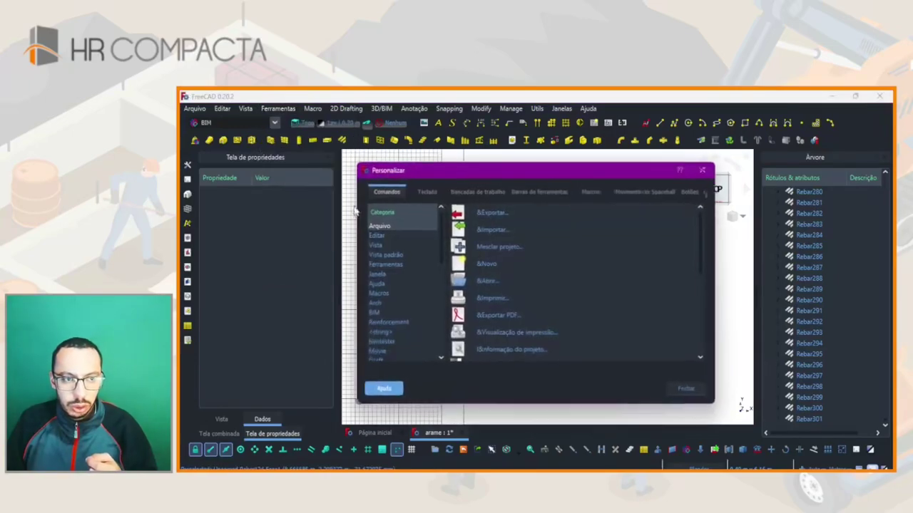
left_click(425, 192)
- Browse the Reinforcement category's Custom Rebar command, then expand the Categoria list again
left_click(457, 221)
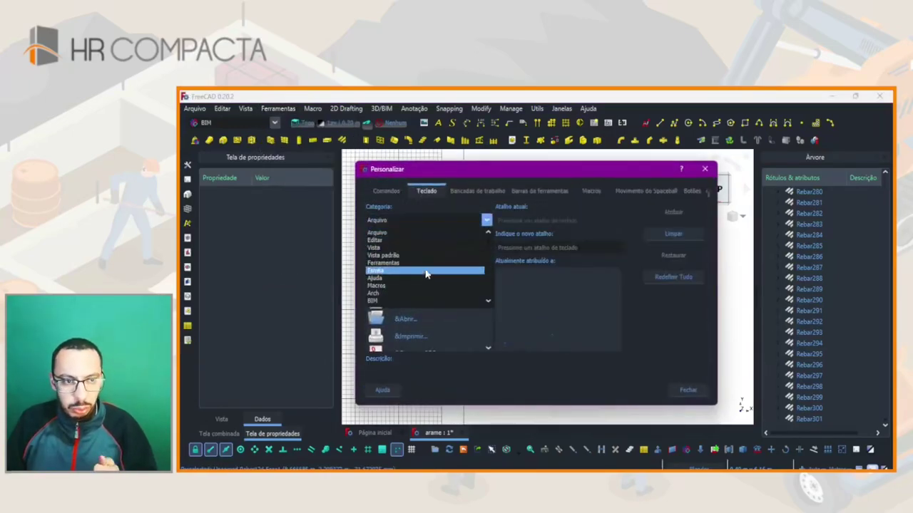
scroll(420, 283, "down", 3)
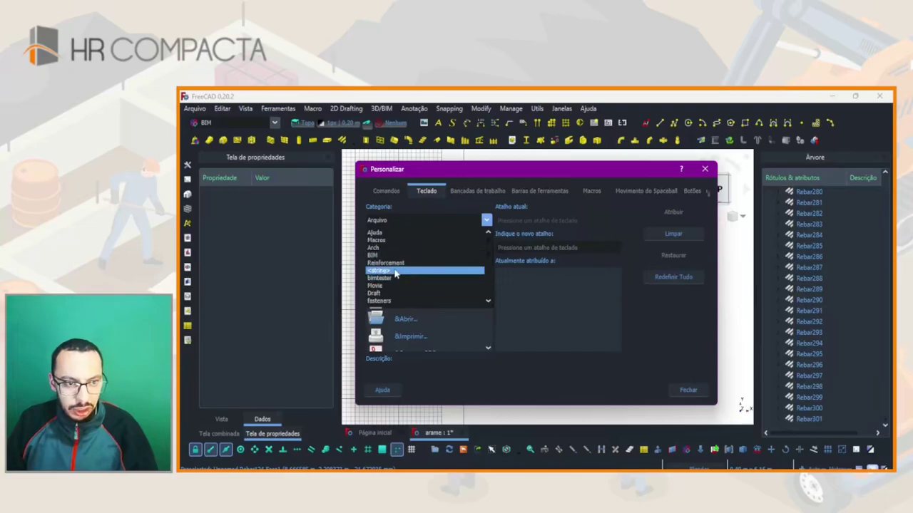
left_click(393, 265)
left_click(400, 251)
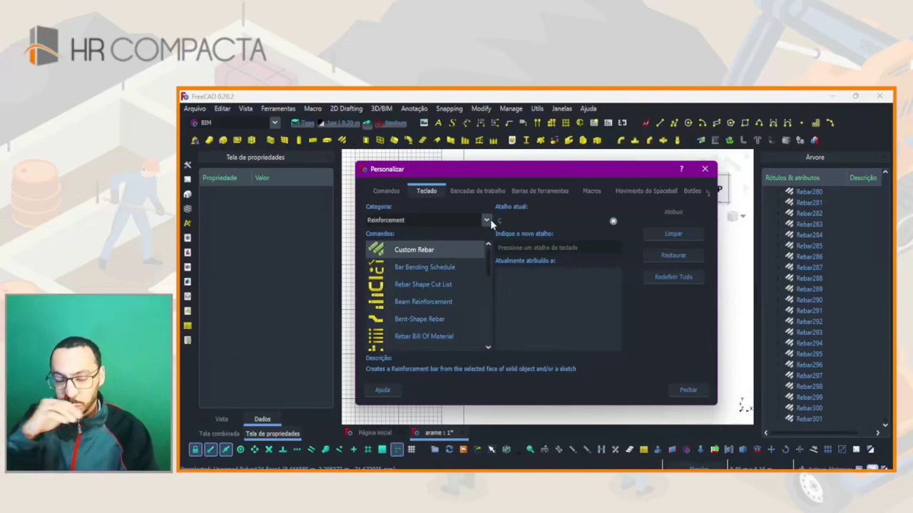
left_click(441, 219)
scroll(402, 282, "down", 2)
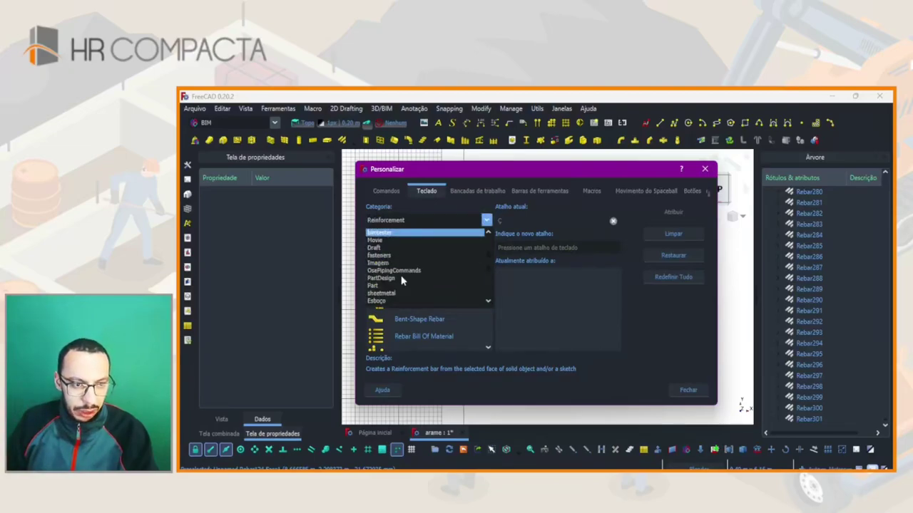
scroll(401, 282, "down", 2)
- Choose the Part category and select the Slice apart command
left_click(399, 285)
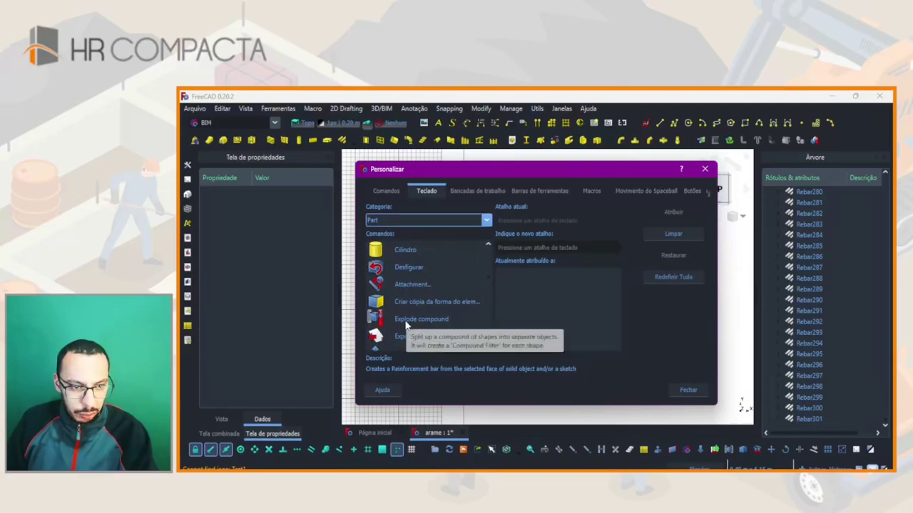
scroll(443, 323, "down", 2)
scroll(444, 323, "down", 2)
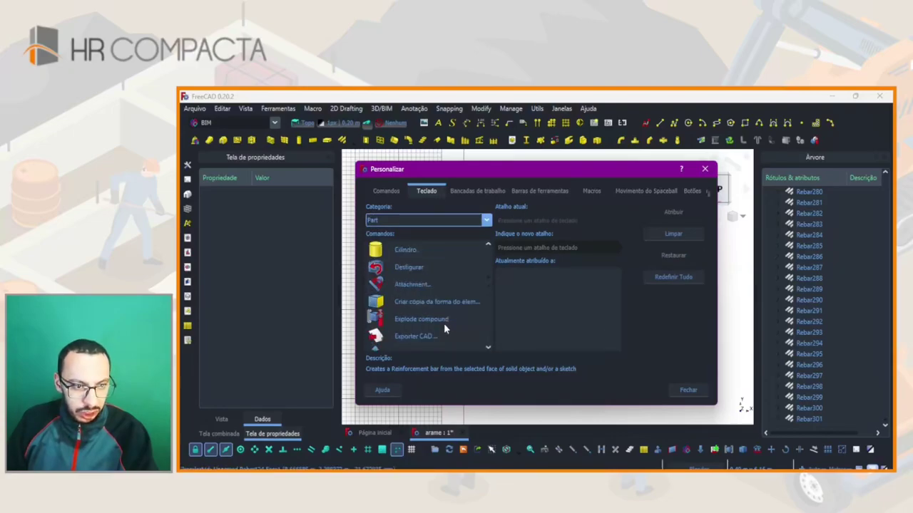
scroll(428, 318, "down", 1)
scroll(414, 310, "down", 1)
scroll(414, 314, "down", 1)
scroll(413, 314, "down", 2)
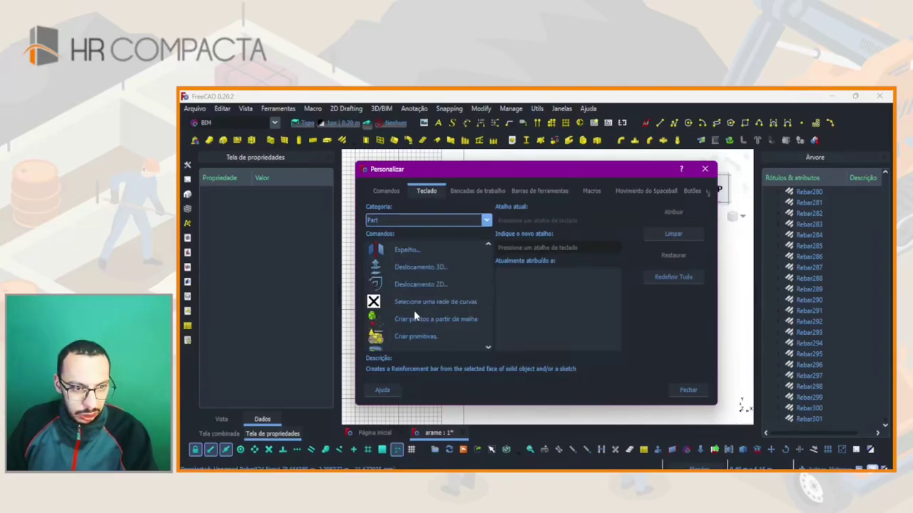
scroll(414, 313, "down", 2)
scroll(414, 314, "down", 2)
scroll(413, 314, "down", 1)
scroll(414, 315, "down", 1)
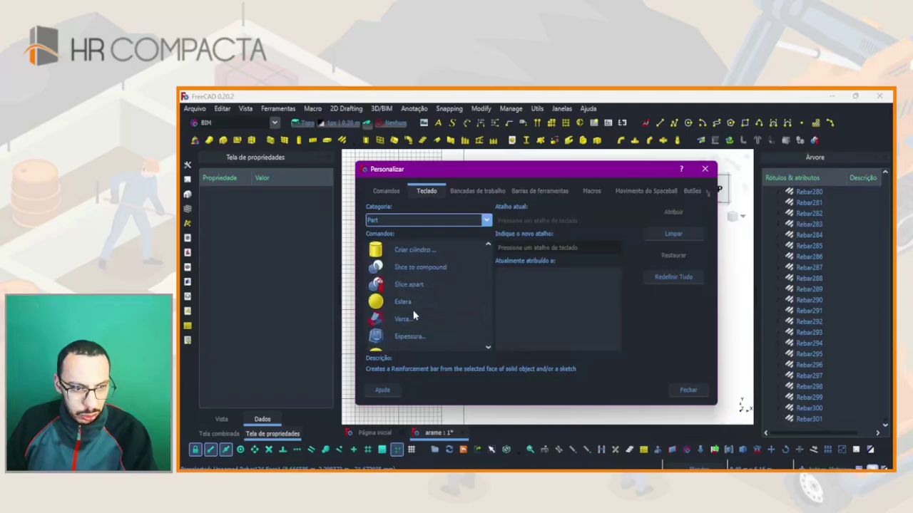
left_click(407, 286)
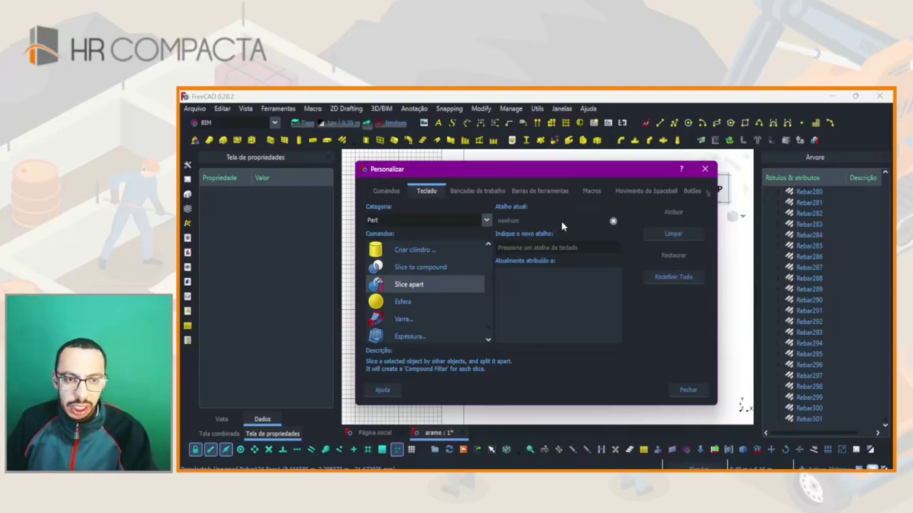
- Assign Slice apart the shortcut 8 after 4 turns out to conflict
left_click(549, 247)
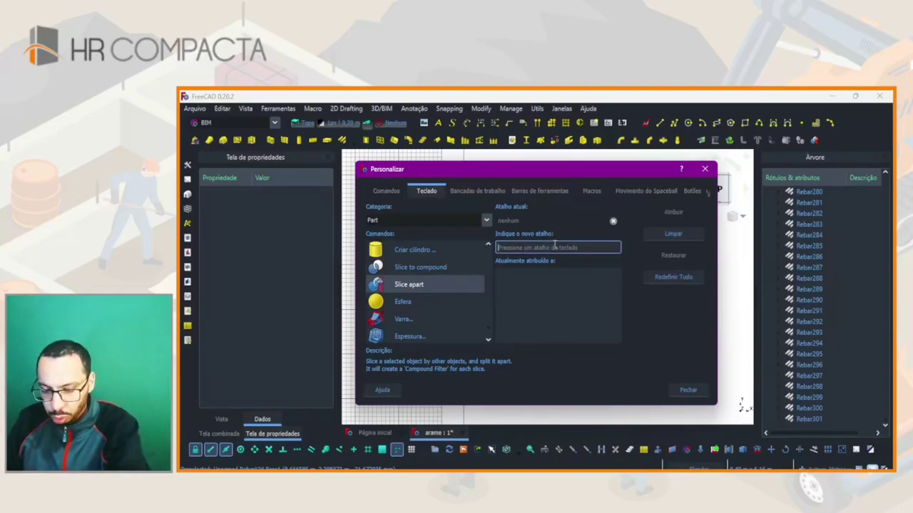
key("4")
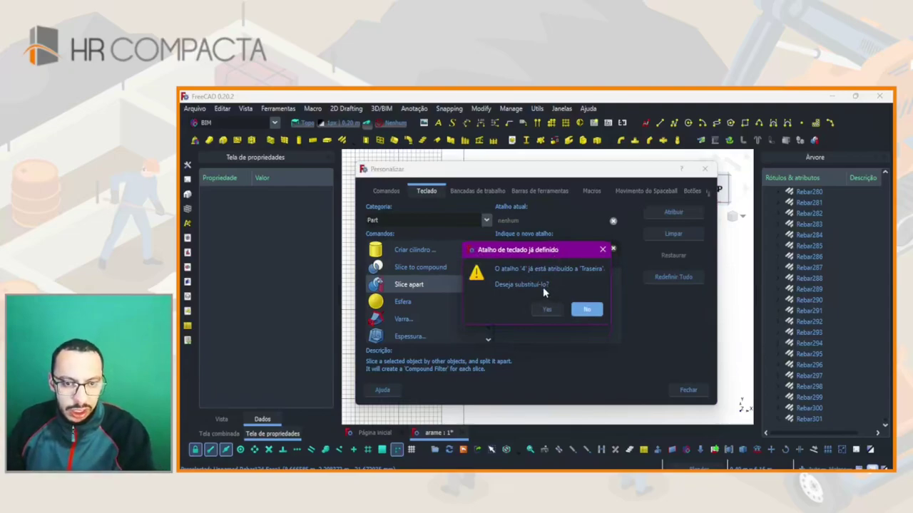
left_click(586, 311)
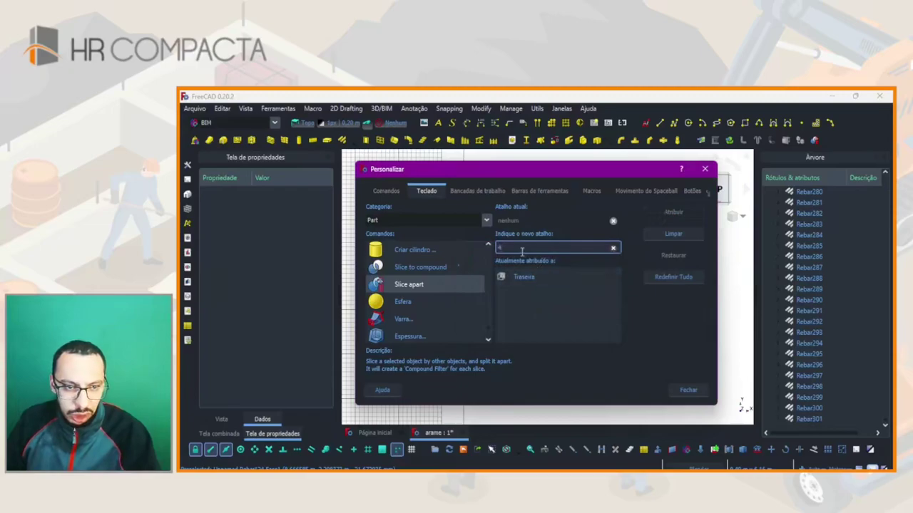
key("BackSpace")
key("8")
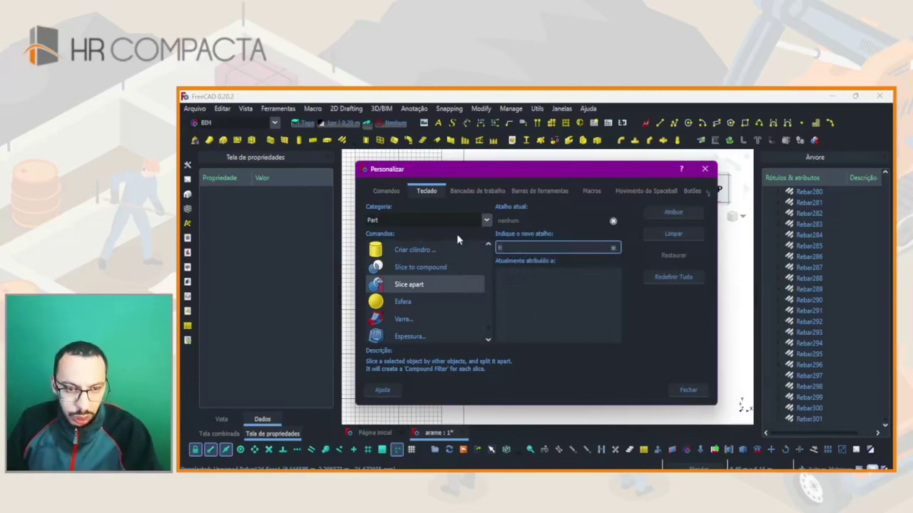
left_click(674, 214)
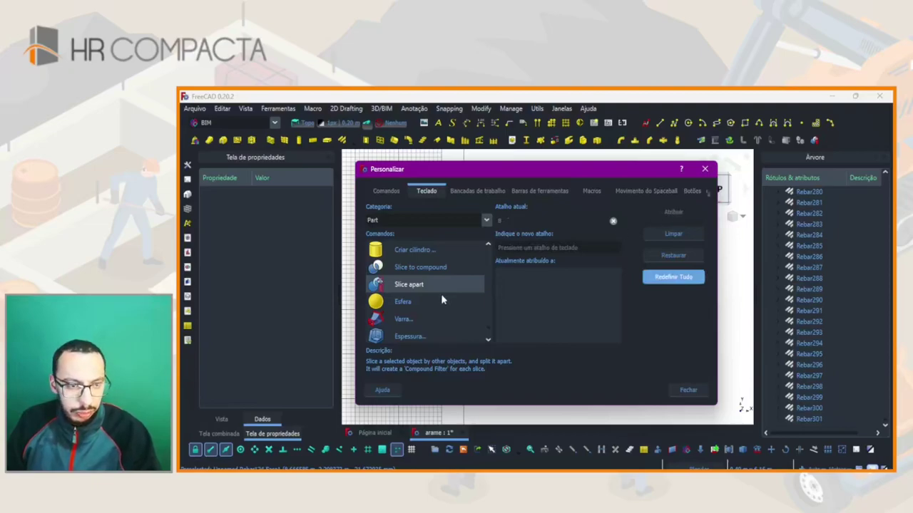
- Clear Slice apart's shortcut with Limpar and close the Personalizar window
left_click(400, 301)
left_click(418, 285)
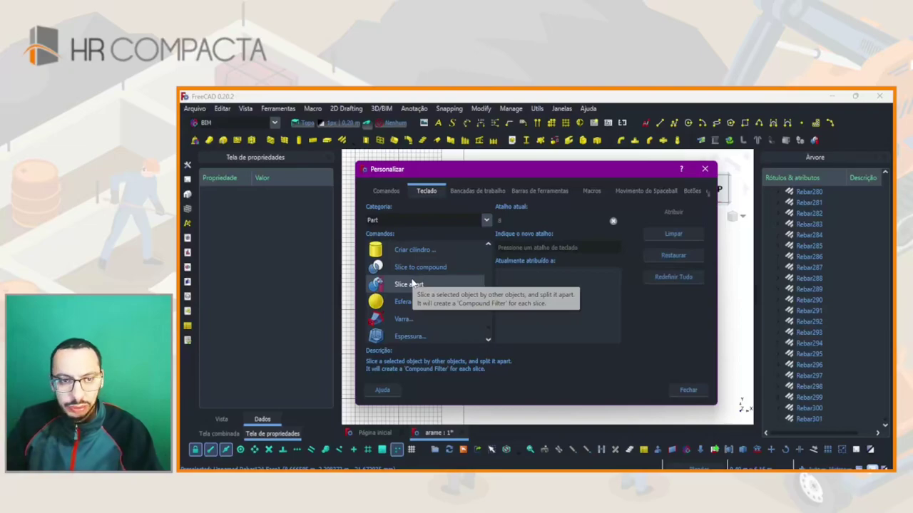
left_click(662, 239)
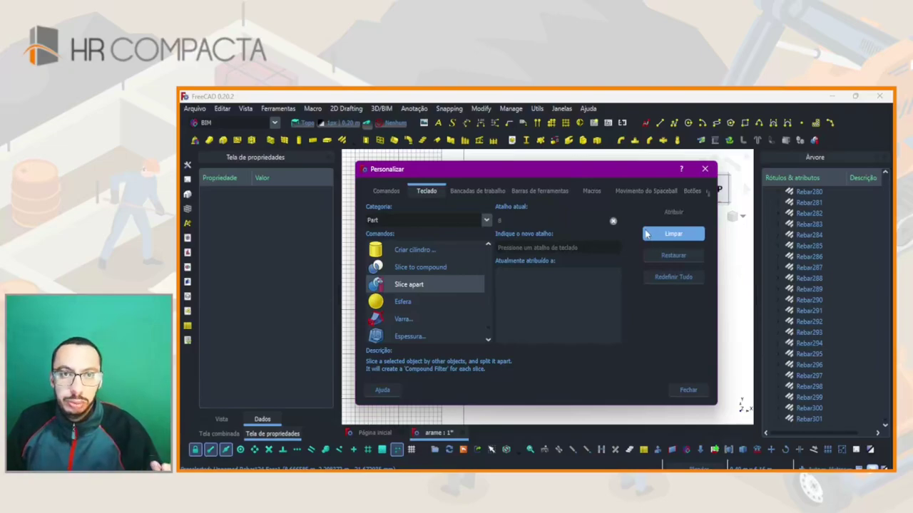
left_click(648, 238)
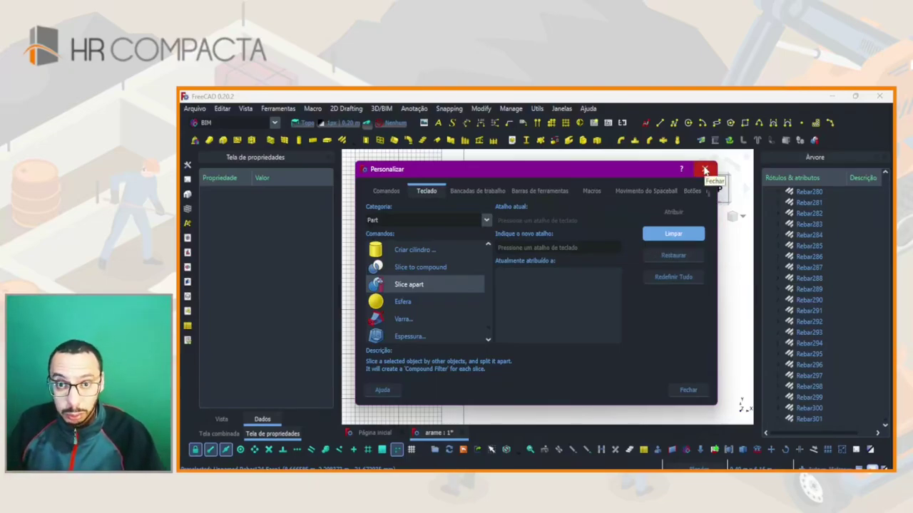
left_click(704, 170)
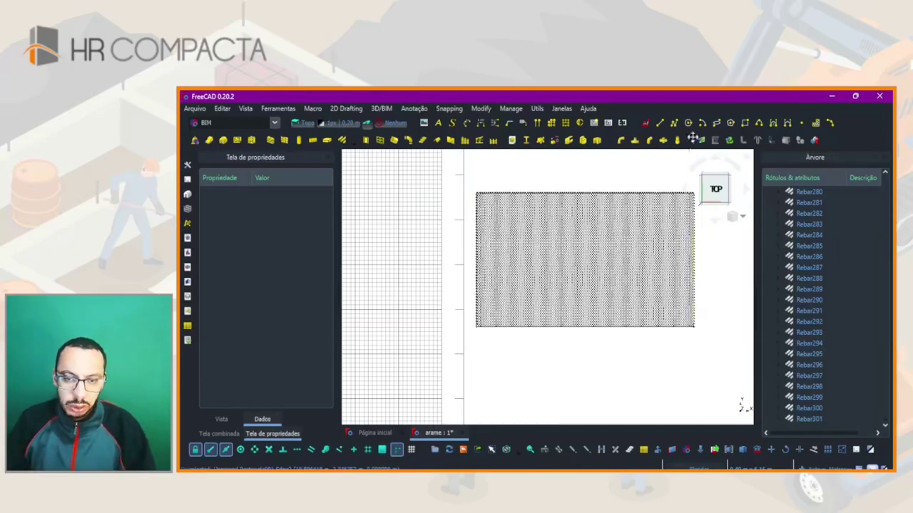
scroll(517, 286, "up", 3)
scroll(517, 286, "up", 3)
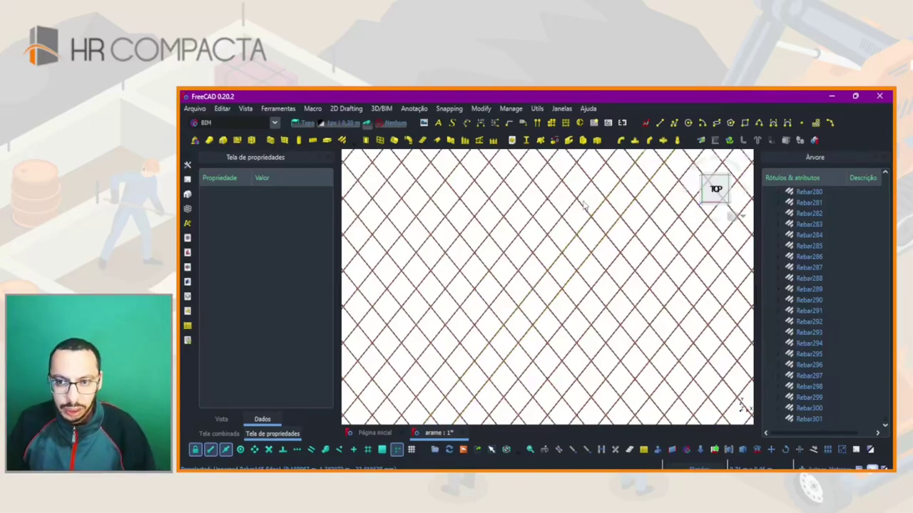
- Select all rebars in the tree, from Rebar301 back to Rebar
scroll(592, 285, "down", 6)
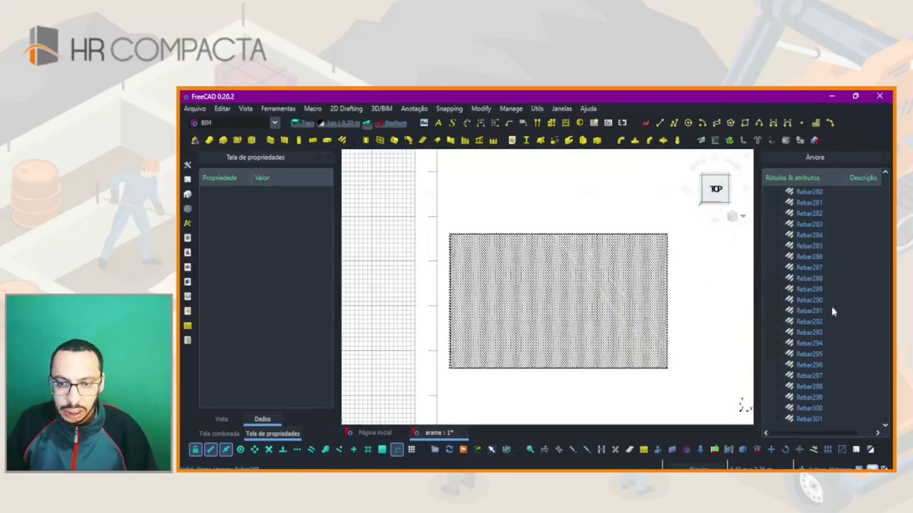
left_click(816, 421)
scroll(806, 385, "up", 20)
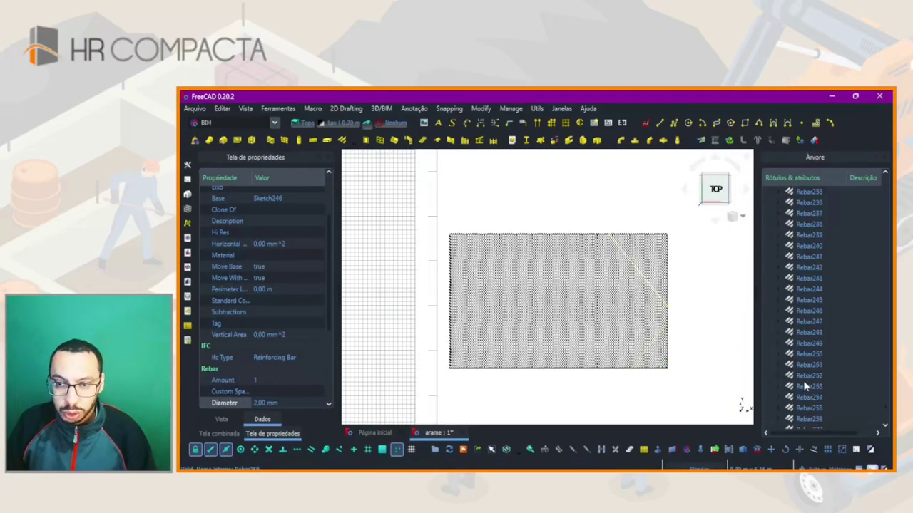
scroll(884, 288, "down", 15)
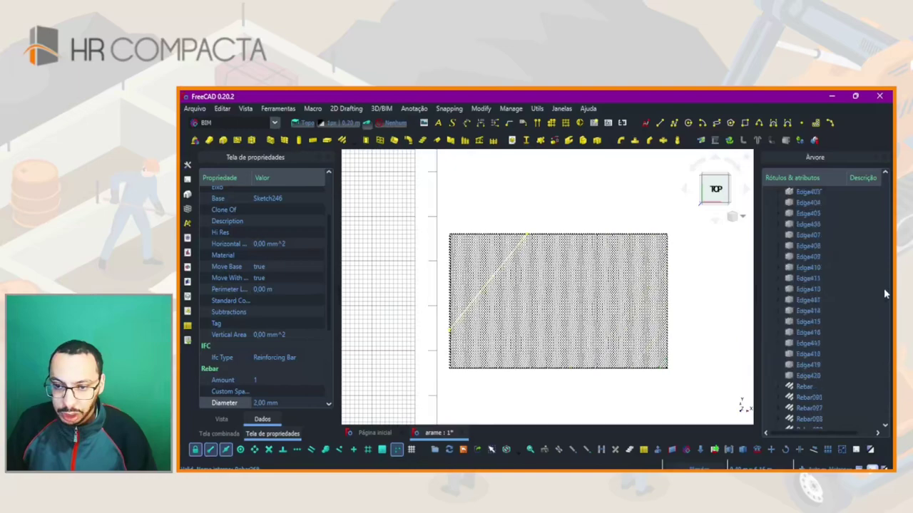
scroll(884, 256, "down", 10)
scroll(885, 246, "down", 15)
scroll(867, 278, "down", 14)
scroll(850, 308, "down", 14)
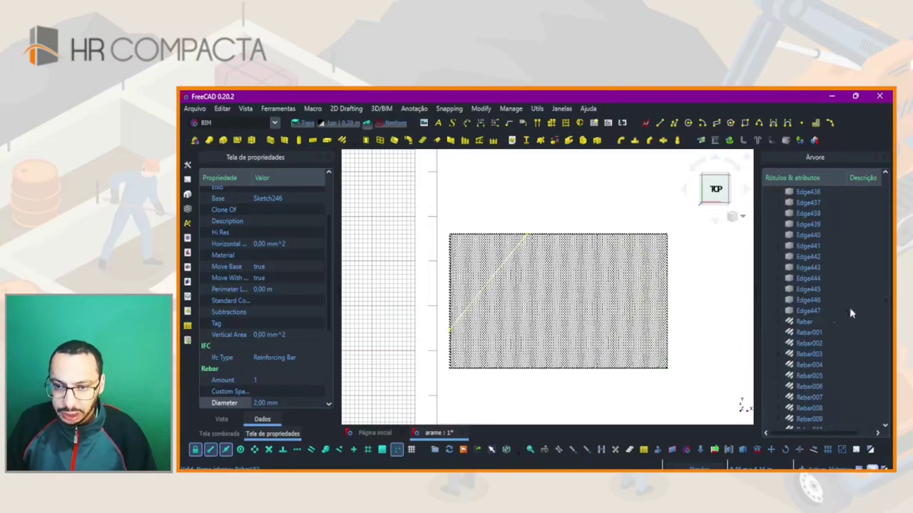
left_click(804, 322, "shift")
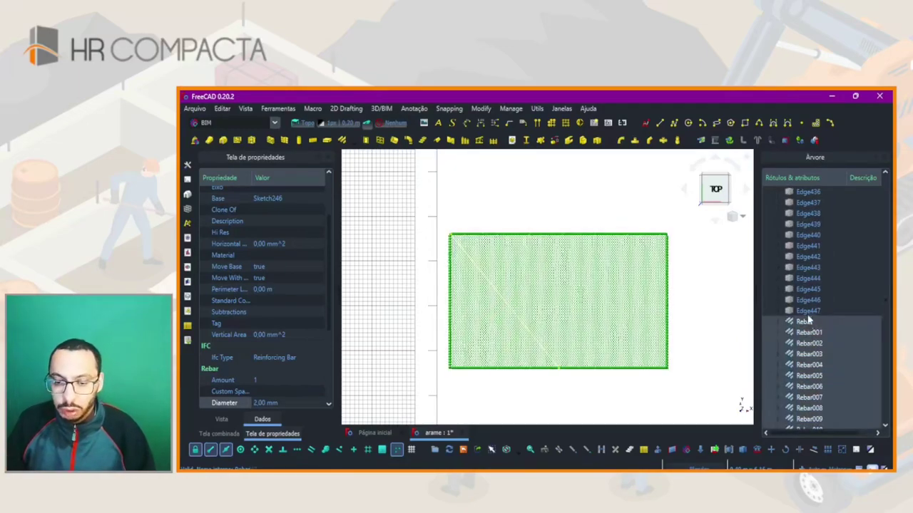
- Combine the selected rebars into Compound001 and clear the selection
left_click(728, 451)
left_click(798, 420)
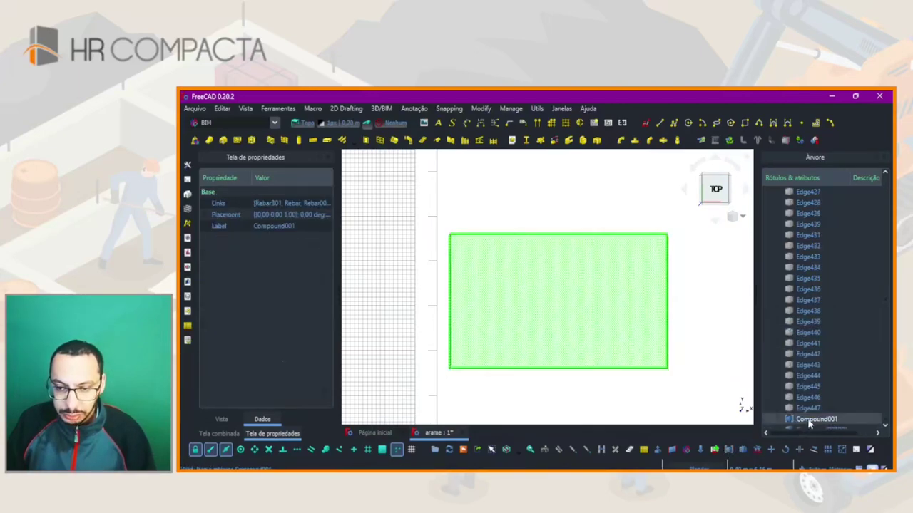
left_click(809, 424)
scroll(684, 378, "down", 1)
scroll(666, 371, "up", 4)
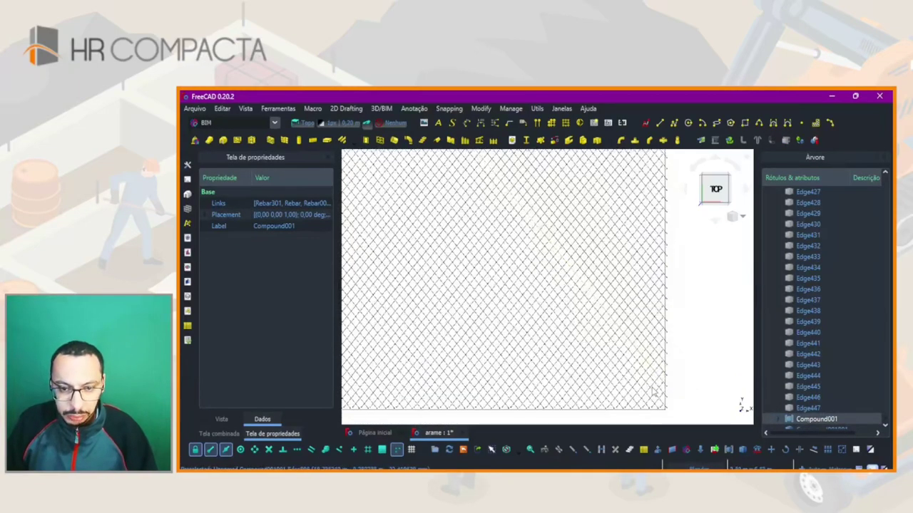
scroll(651, 391, "up", 5)
scroll(651, 392, "down", 3)
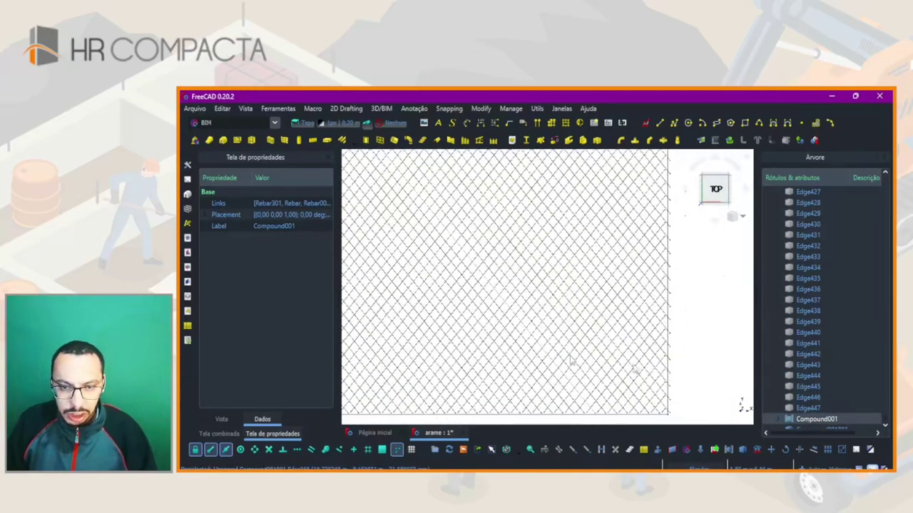
scroll(665, 314, "up", 2)
scroll(665, 314, "down", 2)
scroll(666, 314, "down", 2)
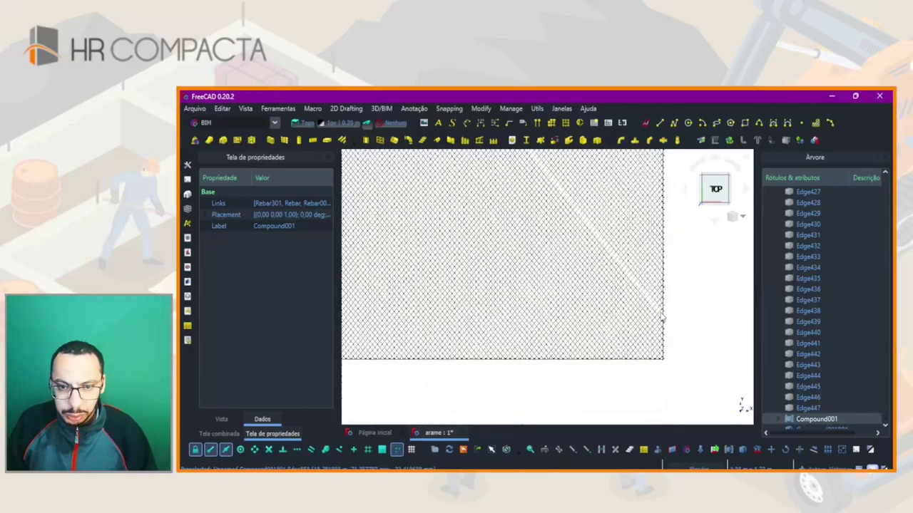
scroll(787, 320, "up", 5)
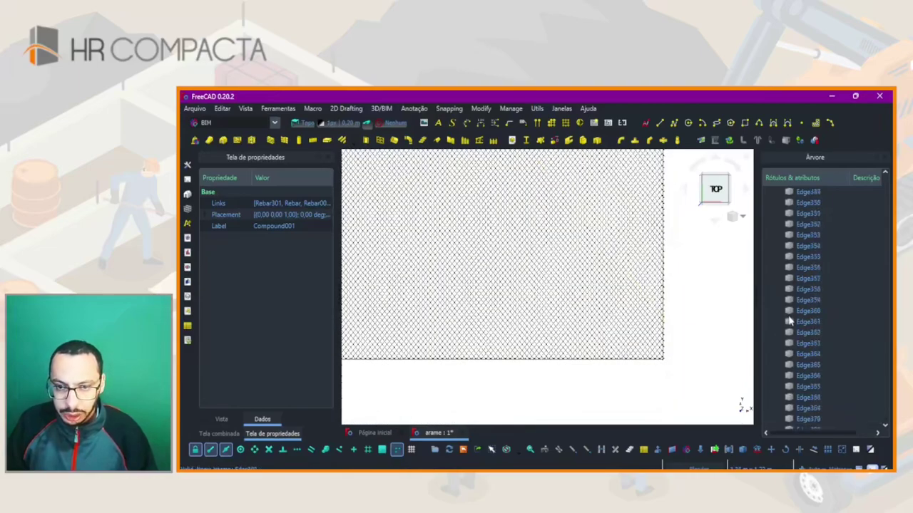
scroll(787, 322, "up", 10)
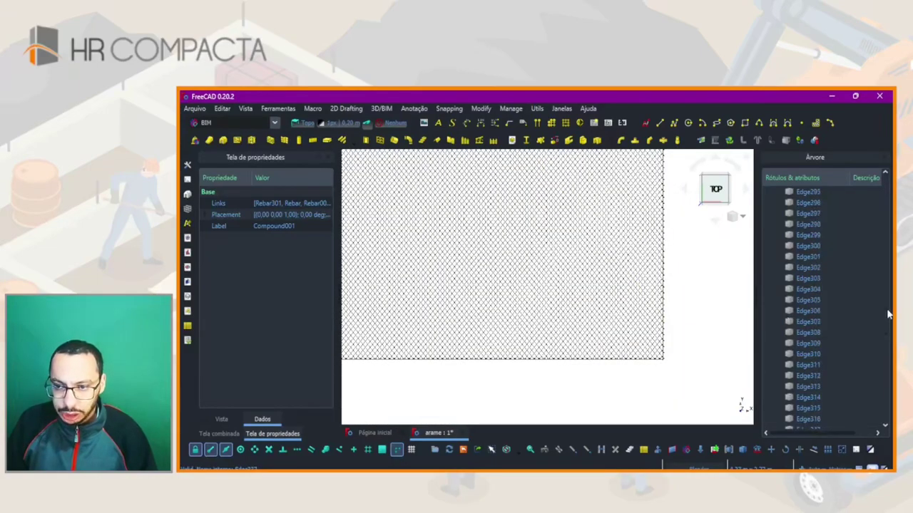
scroll(641, 357, "down", 2)
scroll(641, 357, "down", 3)
left_click(628, 361)
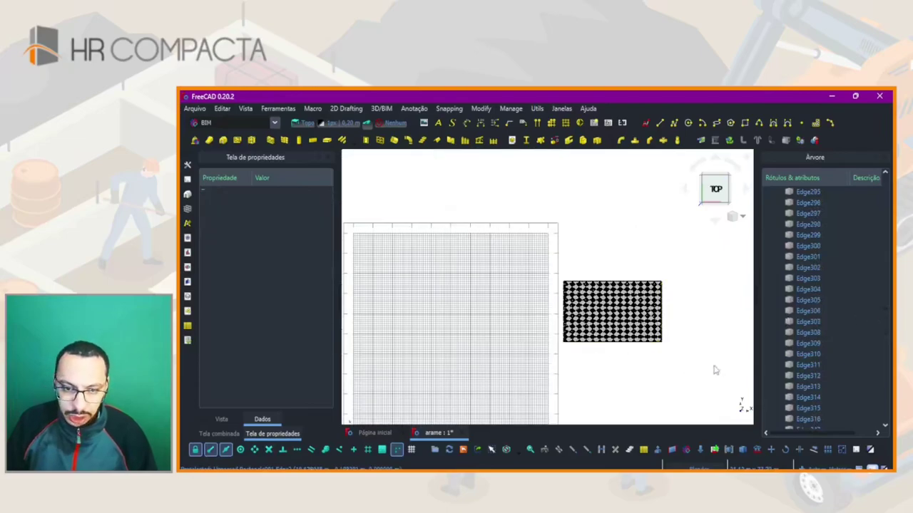
left_click(727, 190)
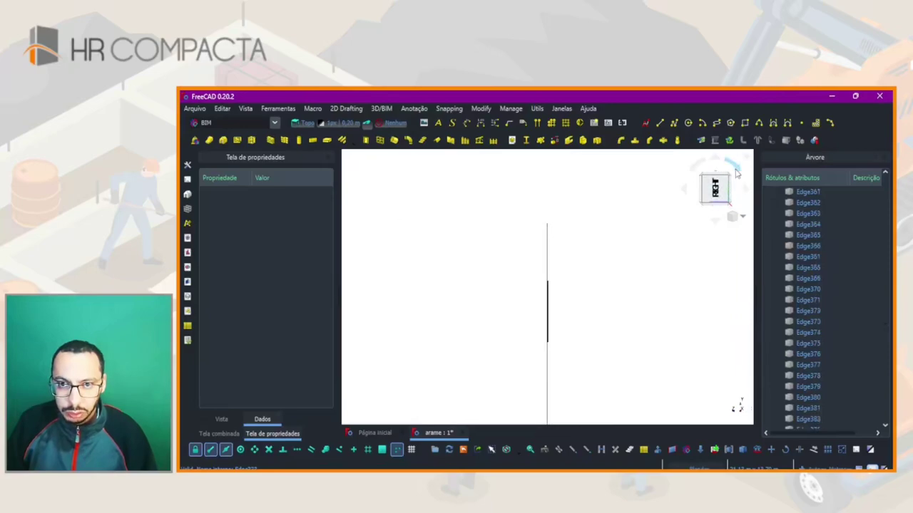
left_click(737, 173)
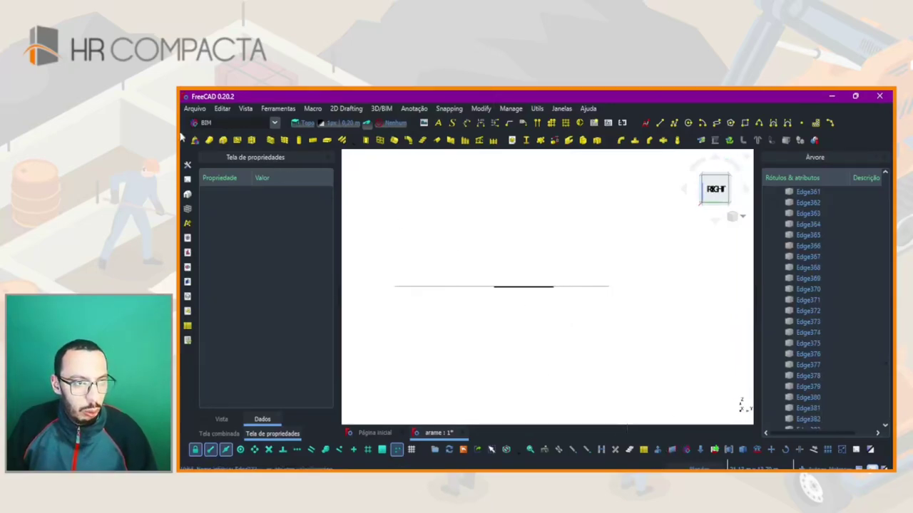
left_click(301, 126)
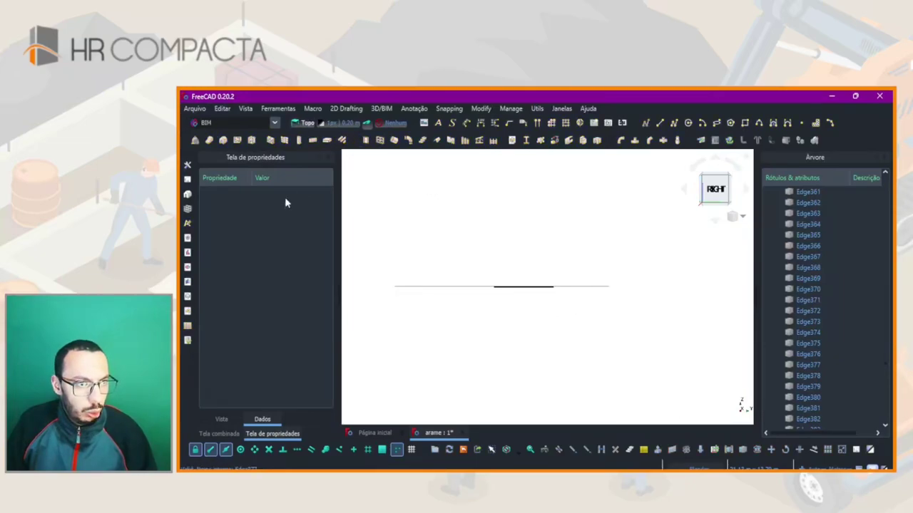
left_click(239, 432)
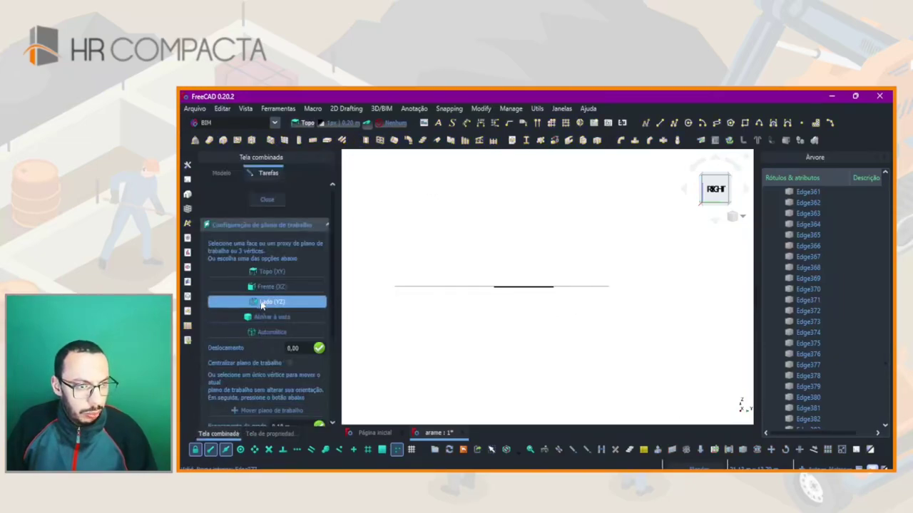
- Set the working plane to Side (YZ) and select the mesh compound Compound001001
left_click(261, 303)
scroll(810, 410, "down", 20)
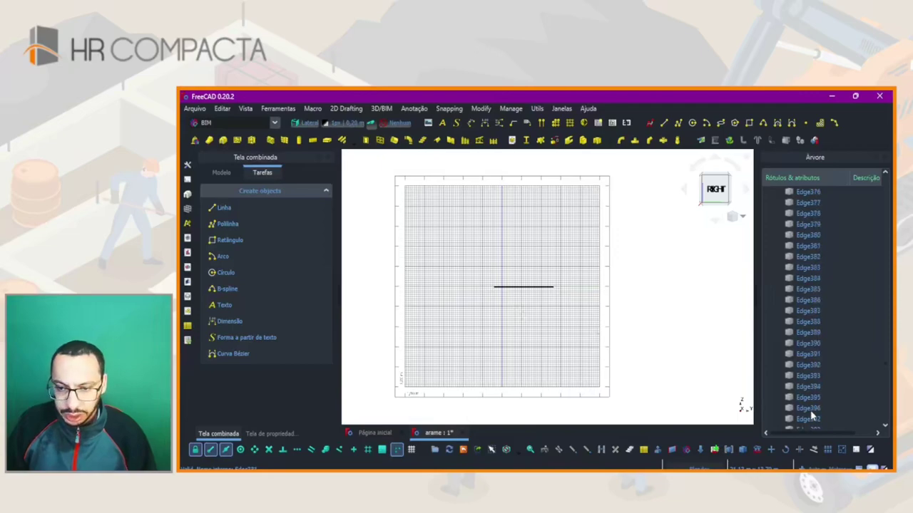
left_click(806, 419)
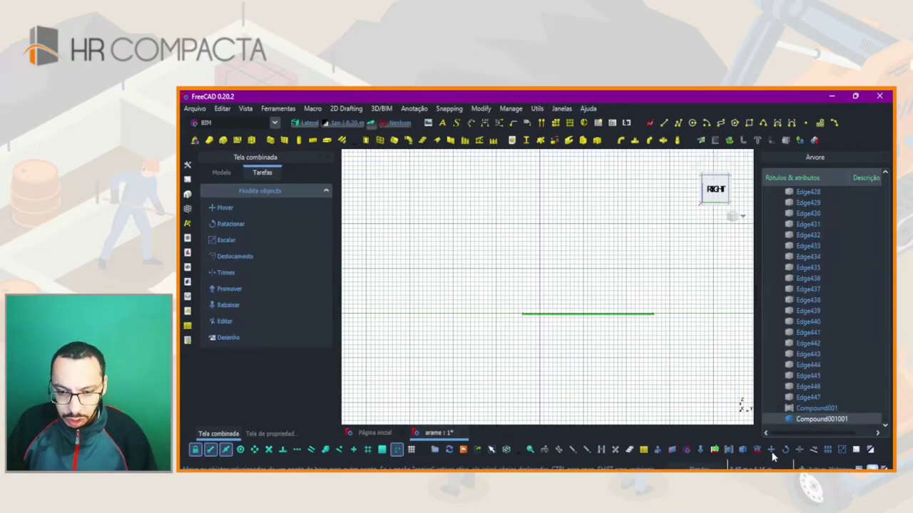
left_click(772, 452)
key("Escape")
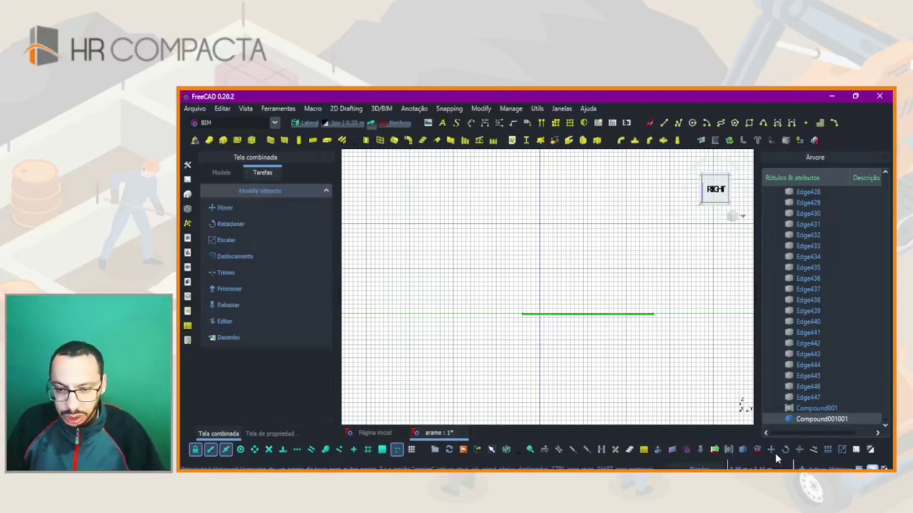
- Rotate the mesh 90° about its left end so it stands upright as a vertical panel
left_click(784, 452)
scroll(531, 317, "up", 1)
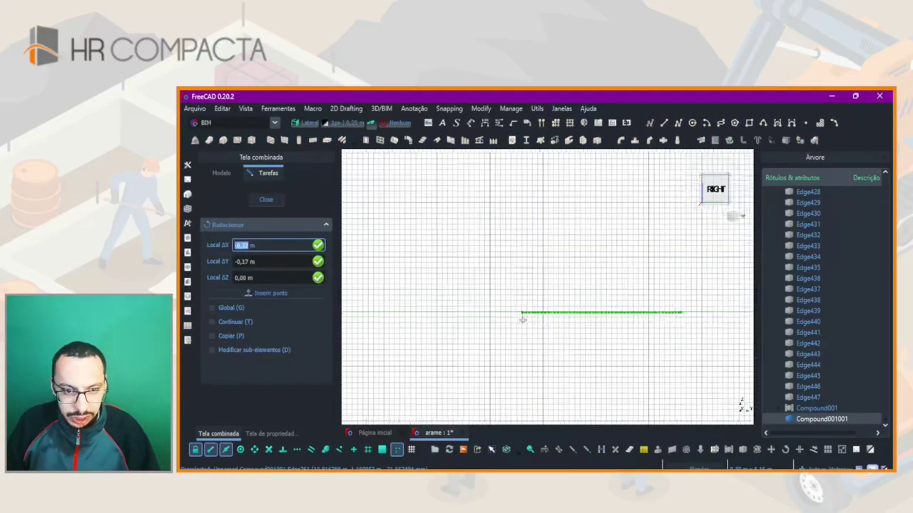
scroll(525, 315, "up", 2)
left_click(522, 316)
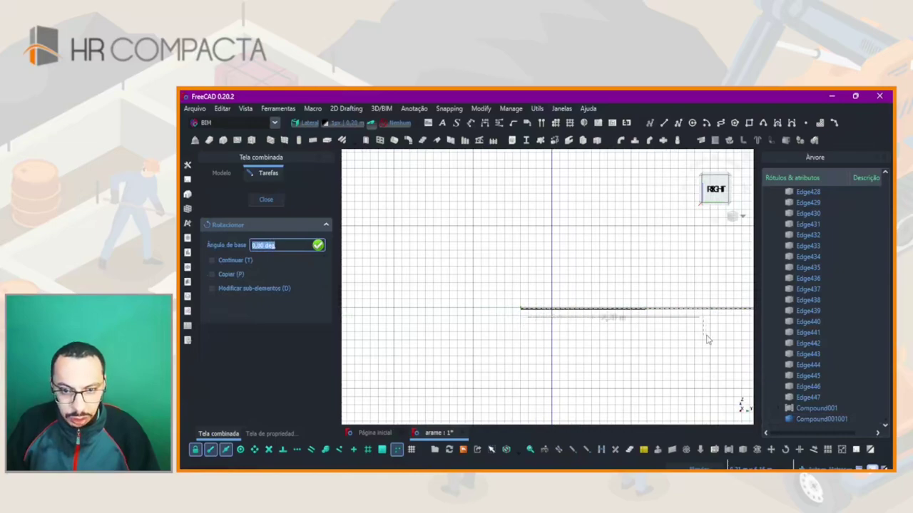
left_click(706, 331)
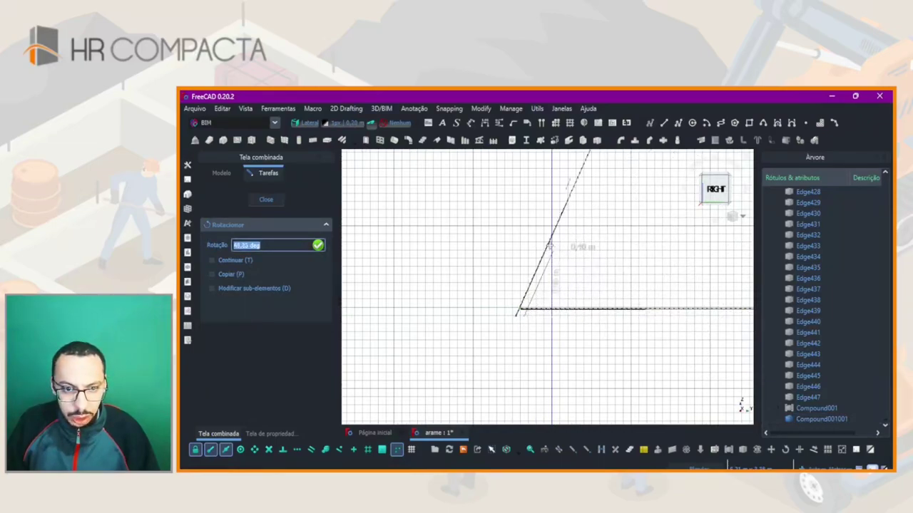
left_click(532, 267)
scroll(531, 292, "down", 2)
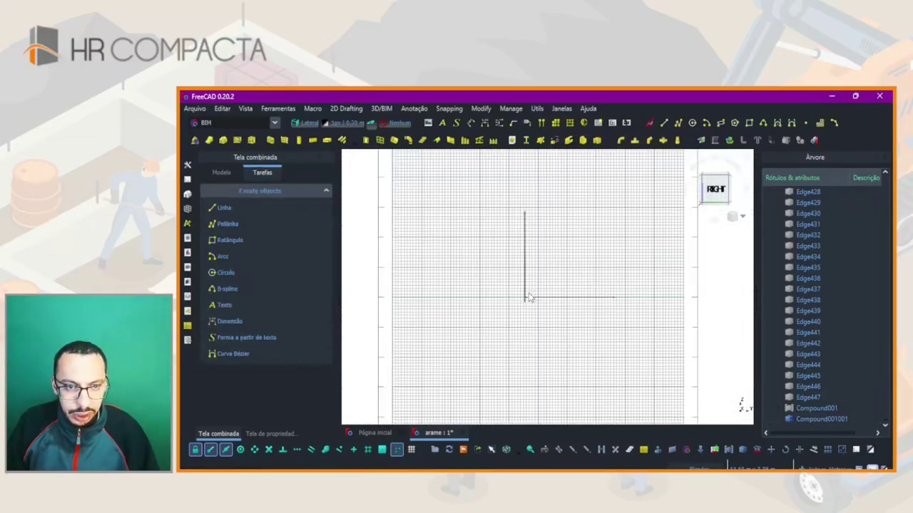
mouse_move(534, 293)
middle_mouse_down()
mouse_move(535, 317)
mouse_move(539, 307)
middle_mouse_up()
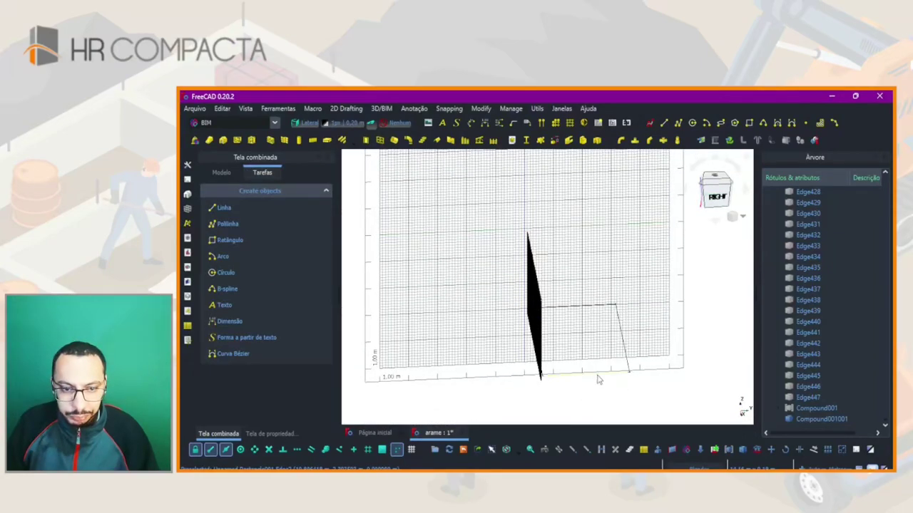
middle_click_drag(582, 361, 597, 358)
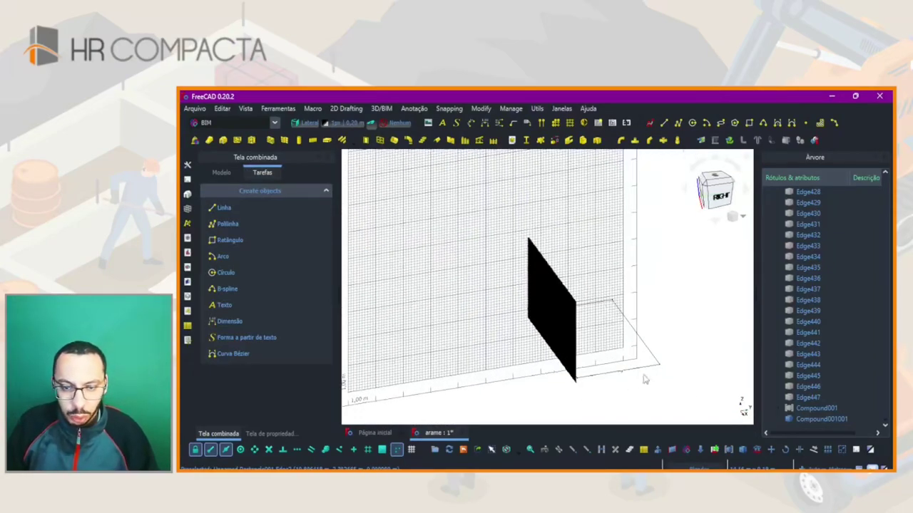
left_click(310, 124)
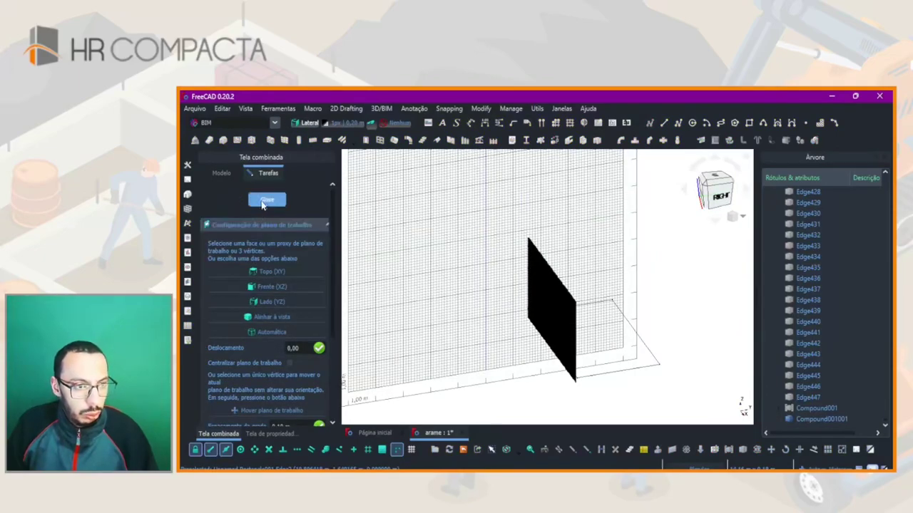
- Close the working plane settings and look at the model from the top
left_click(262, 203)
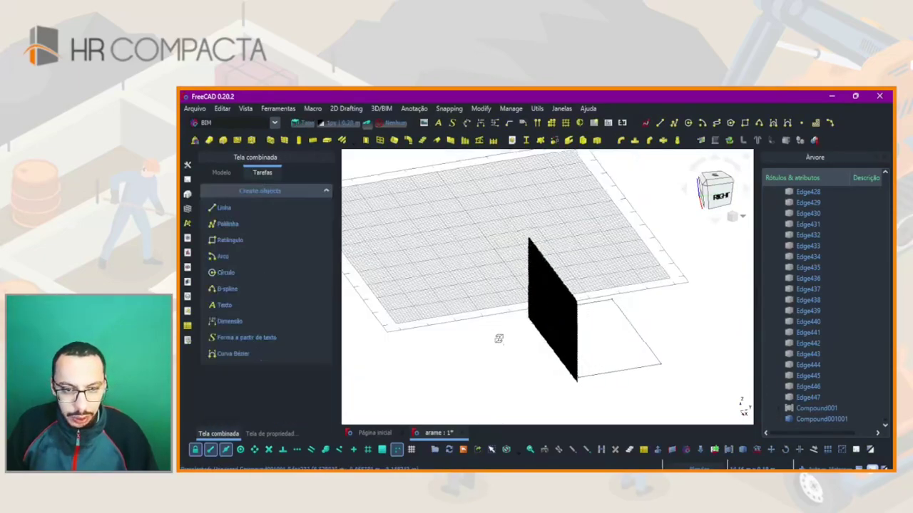
mouse_move(499, 339)
middle_mouse_down()
mouse_move(575, 316)
mouse_move(552, 309)
mouse_move(588, 342)
middle_mouse_up()
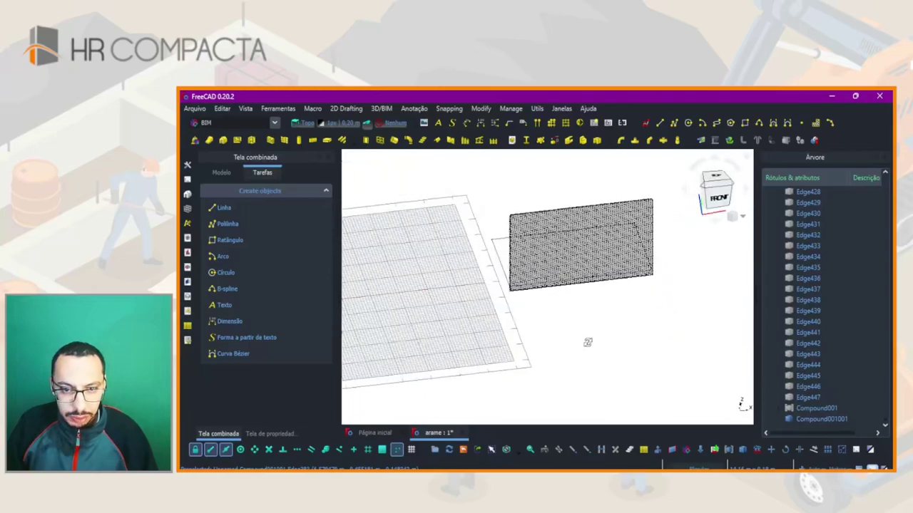
left_click(717, 178)
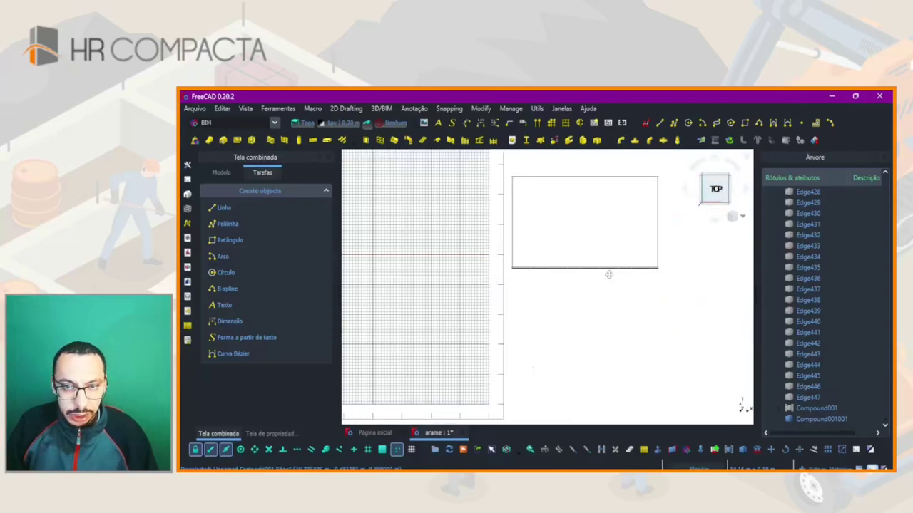
scroll(523, 308, "up", 2)
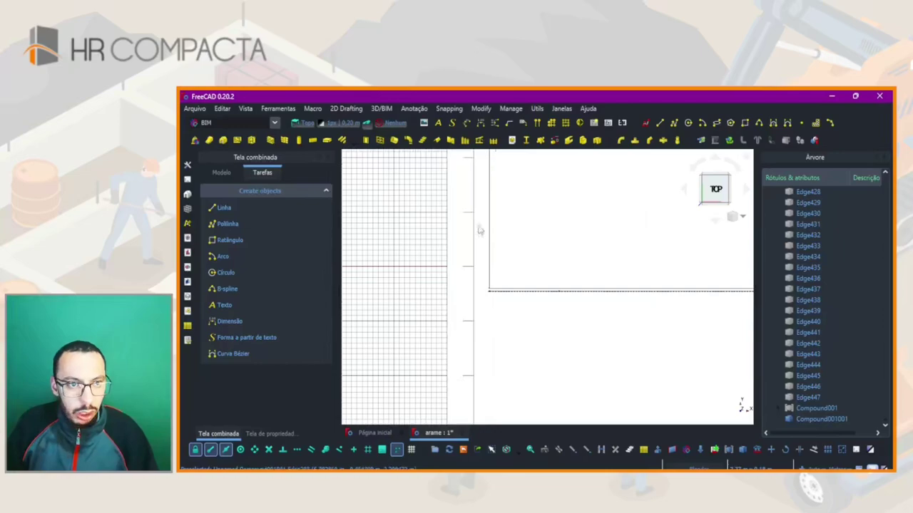
- Start an Arch Wall from the left end of the mesh panel's bottom edge
left_click(270, 141)
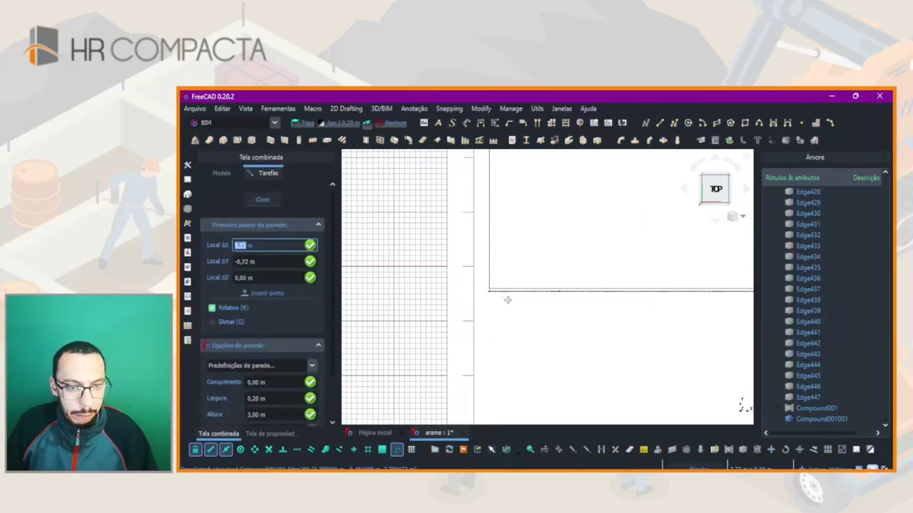
scroll(478, 286, "up", 2)
scroll(482, 277, "up", 2)
scroll(486, 279, "up", 2)
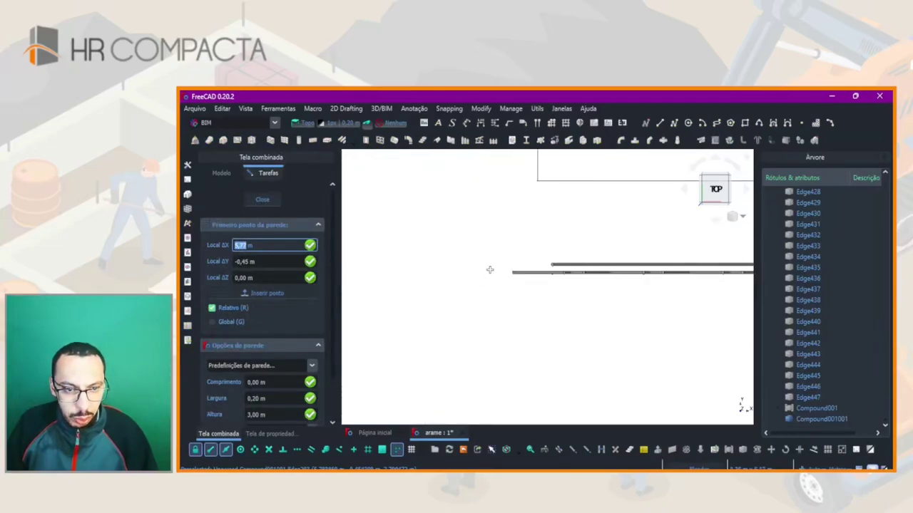
left_click(512, 273)
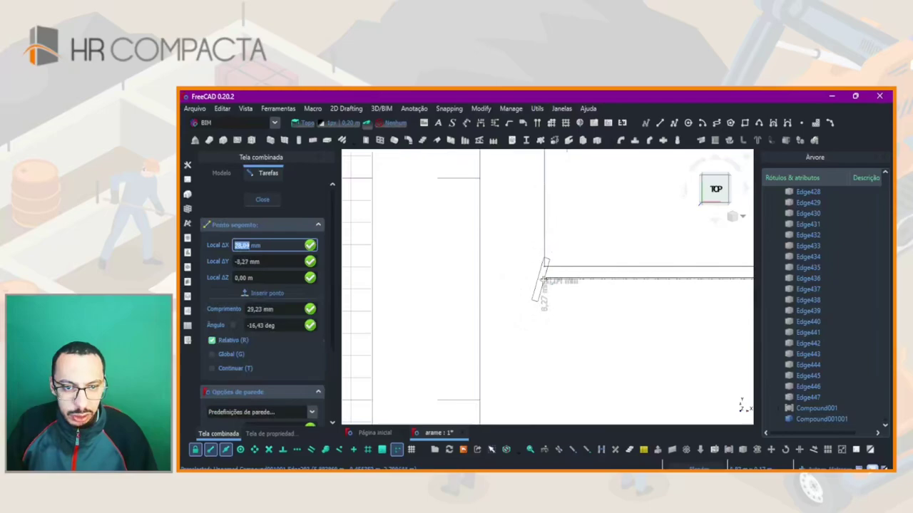
scroll(591, 278, "down", 1)
scroll(588, 279, "down", 1)
scroll(581, 279, "down", 2)
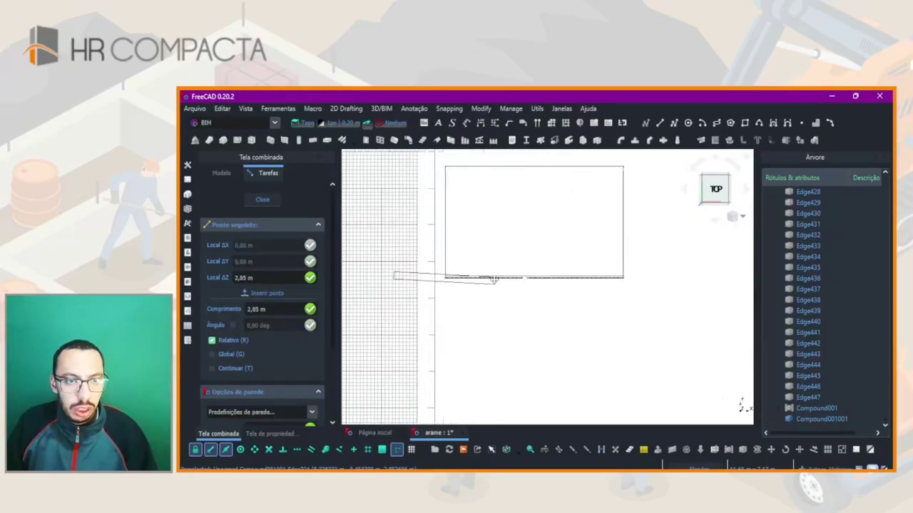
scroll(574, 279, "down", 1)
scroll(593, 276, "up", 1)
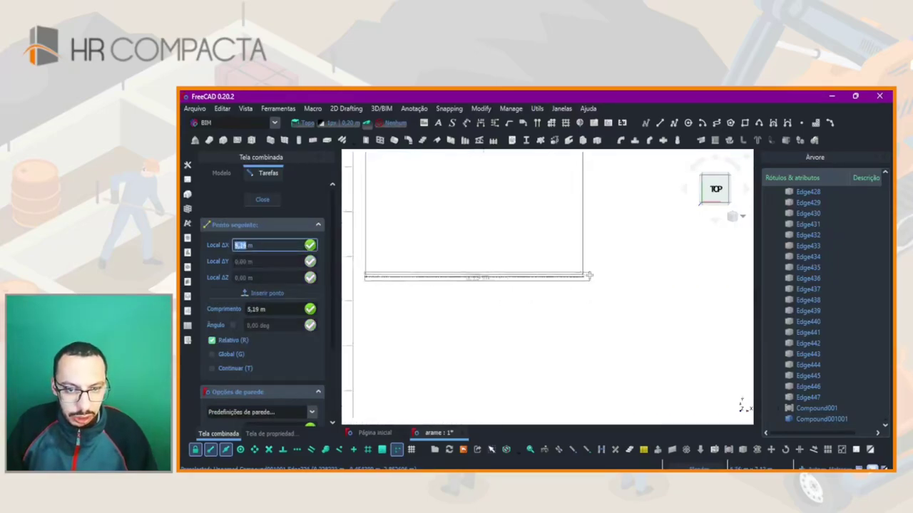
scroll(589, 275, "up", 1)
- Finish the Parede wall at the panel's right end and select it
left_click(582, 277)
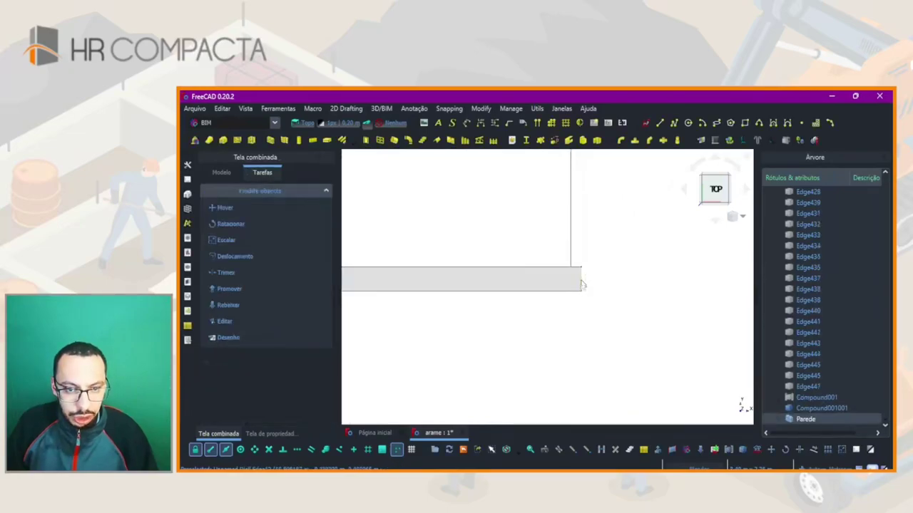
middle_click_drag(571, 296, 552, 314)
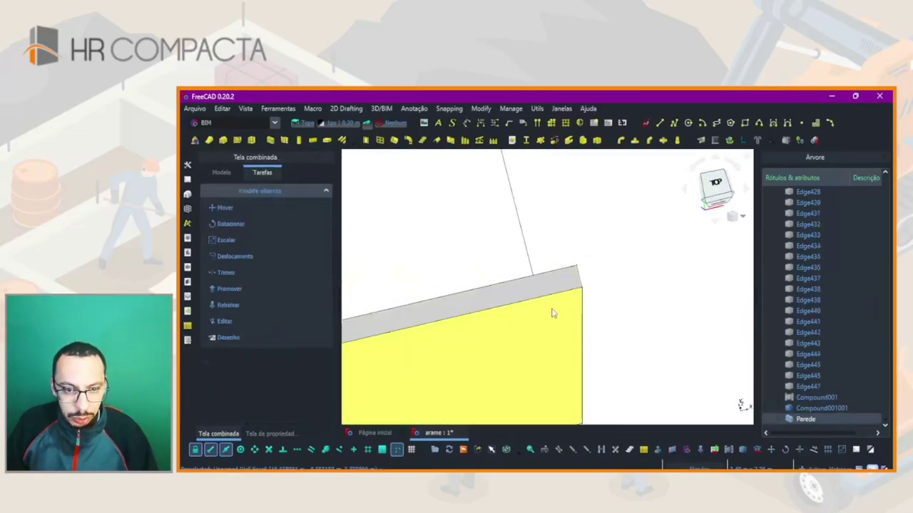
left_click(563, 347)
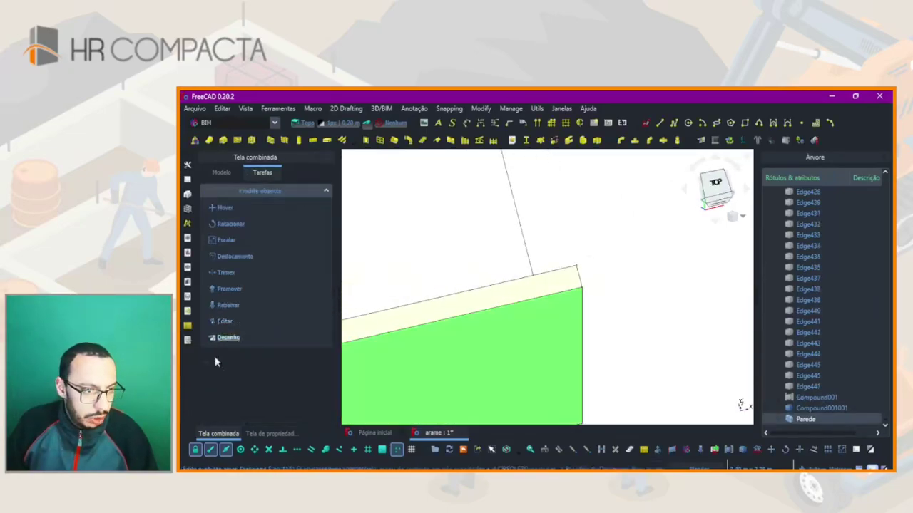
- Set the Parede wall's Height to 0,30 m and orbit to check the low base
left_click(268, 434)
scroll(252, 377, "down", 2)
scroll(252, 377, "down", 3)
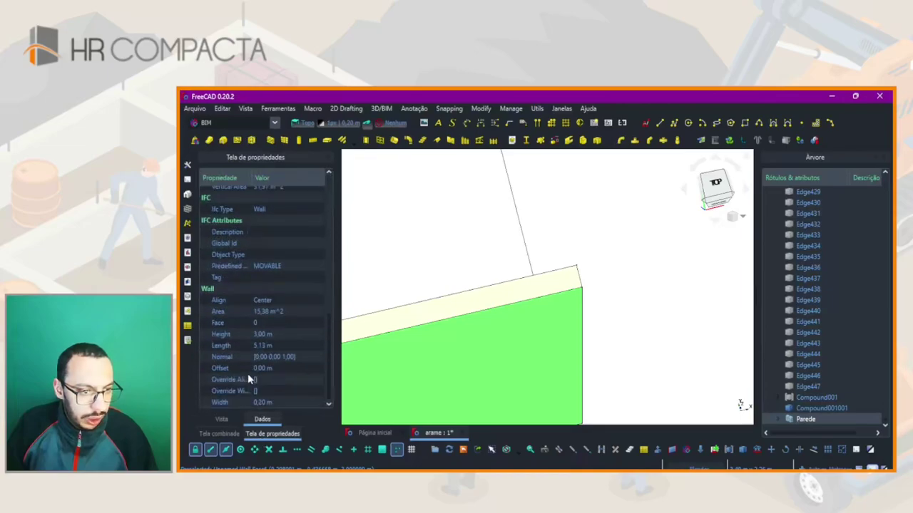
left_click(257, 334)
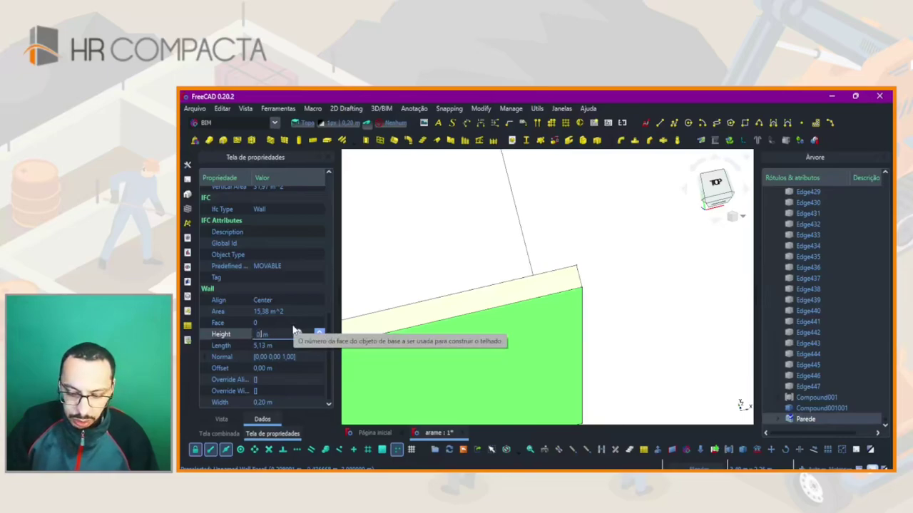
type(",4")
type("30")
key("Return")
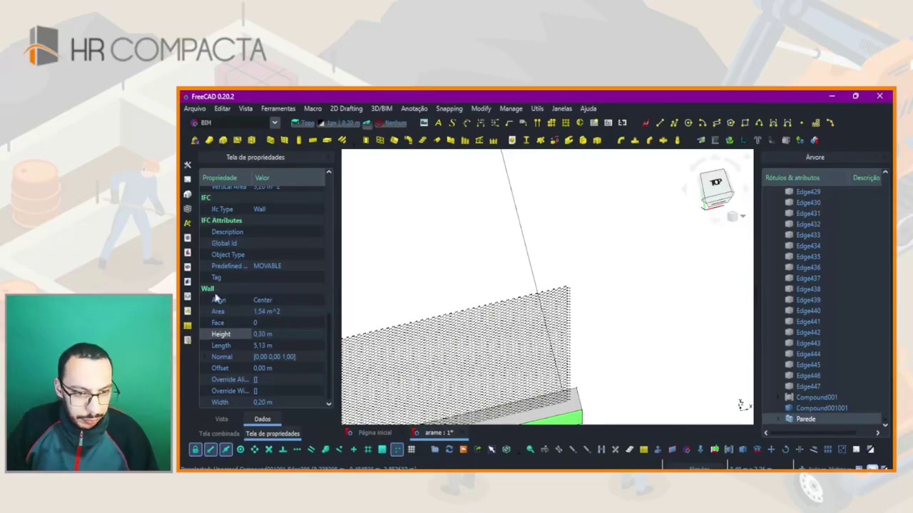
left_click(678, 348)
middle_click_drag(583, 357, 605, 273)
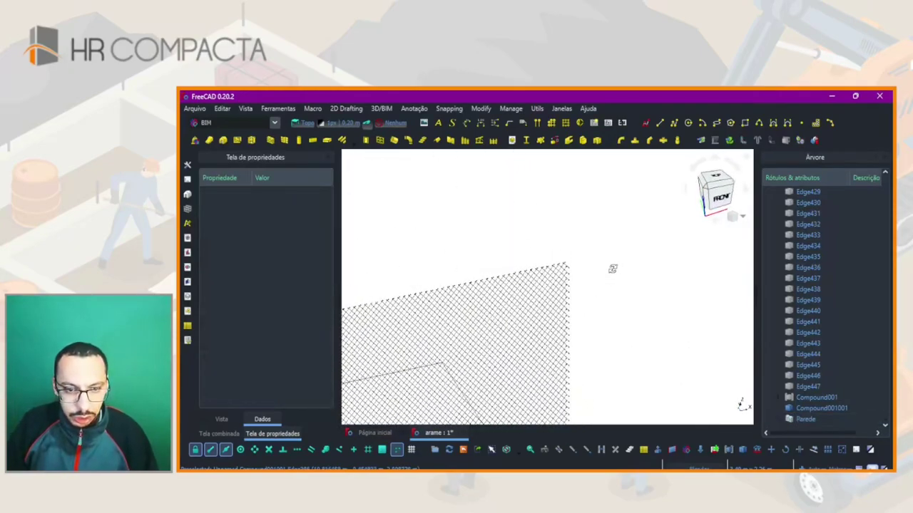
mouse_move(440, 389)
middle_mouse_down()
mouse_move(475, 347)
mouse_move(510, 330)
mouse_move(479, 340)
middle_mouse_up()
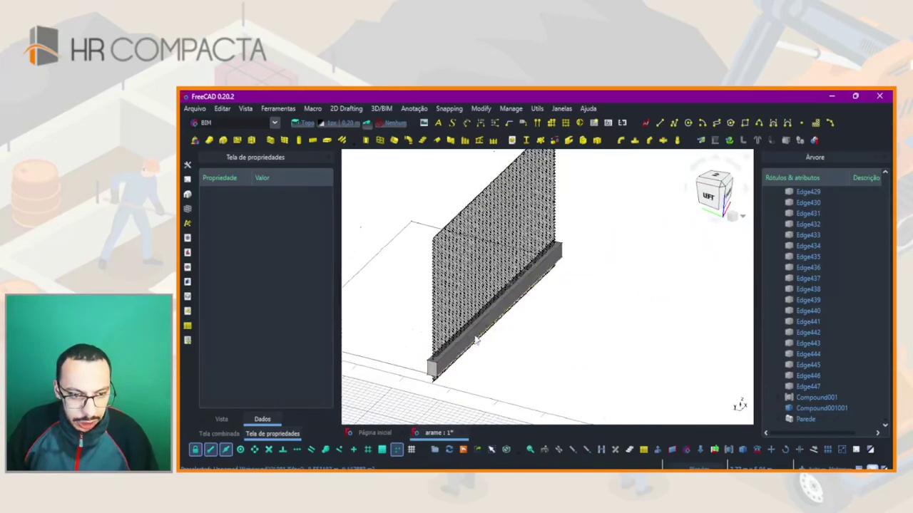
- Select Compound001001 and view the model straight from the front
left_click(819, 410)
left_click(726, 201)
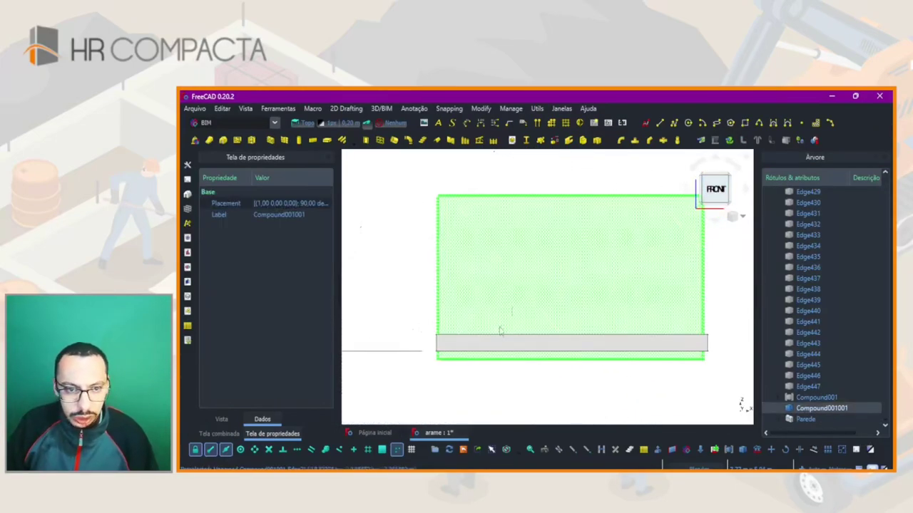
middle_click_drag(493, 356, 470, 357)
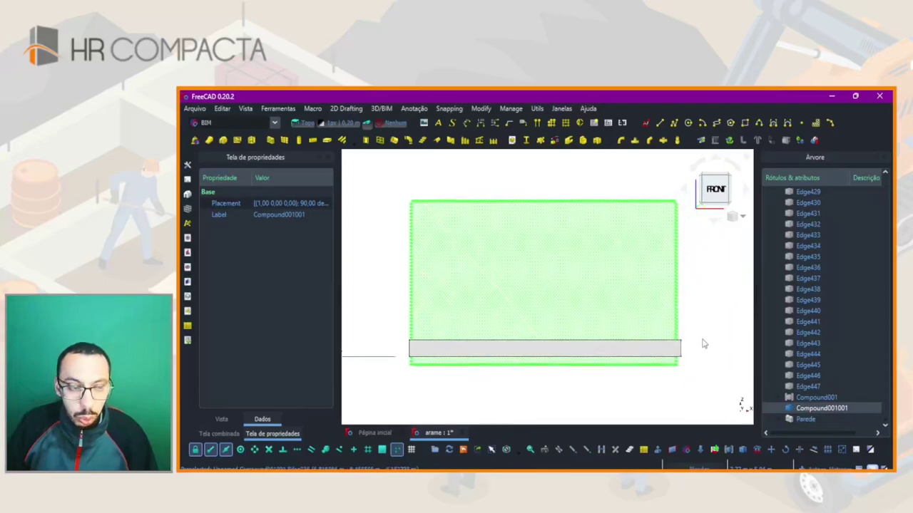
- Set Compound001001's Placement Position z to 0.64 m so it sits on the wall
left_click(204, 202)
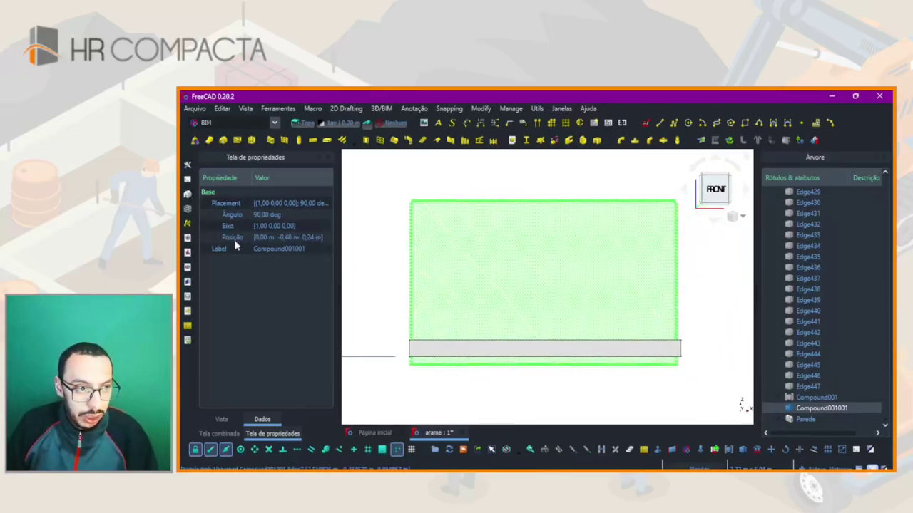
left_click(217, 238)
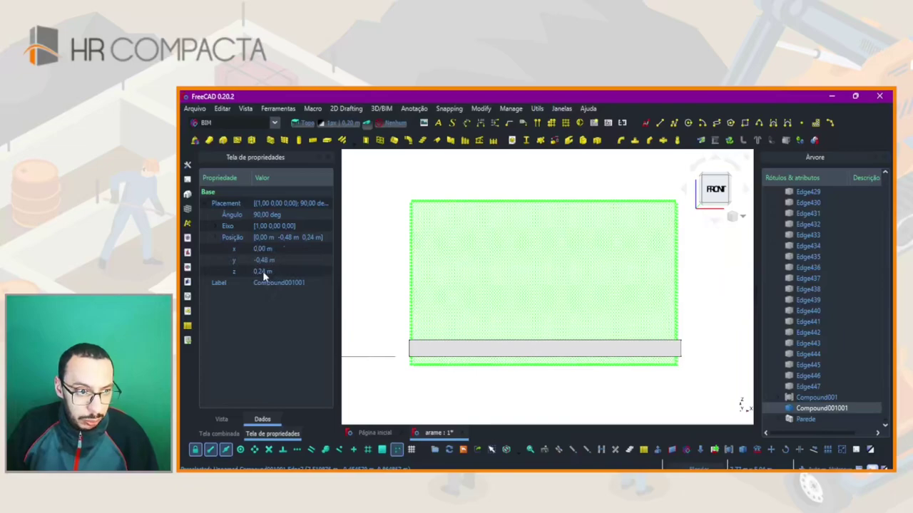
left_click(263, 271)
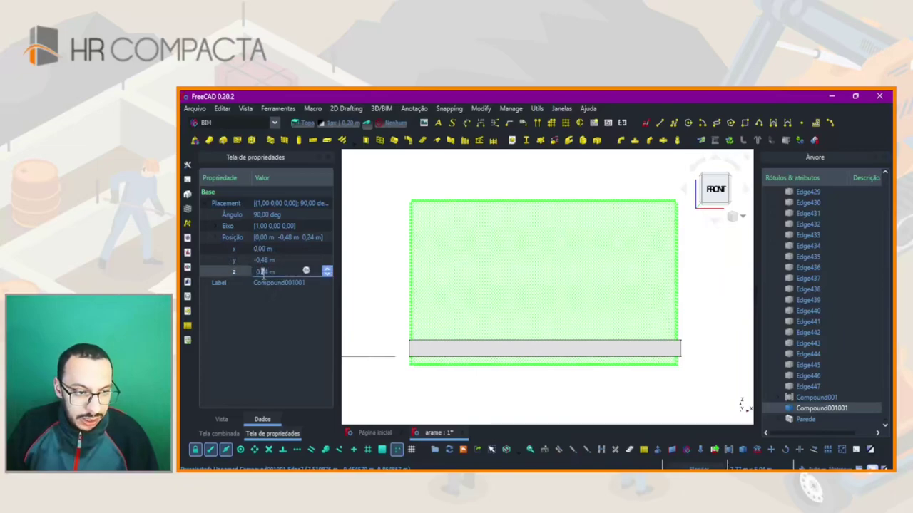
type("5")
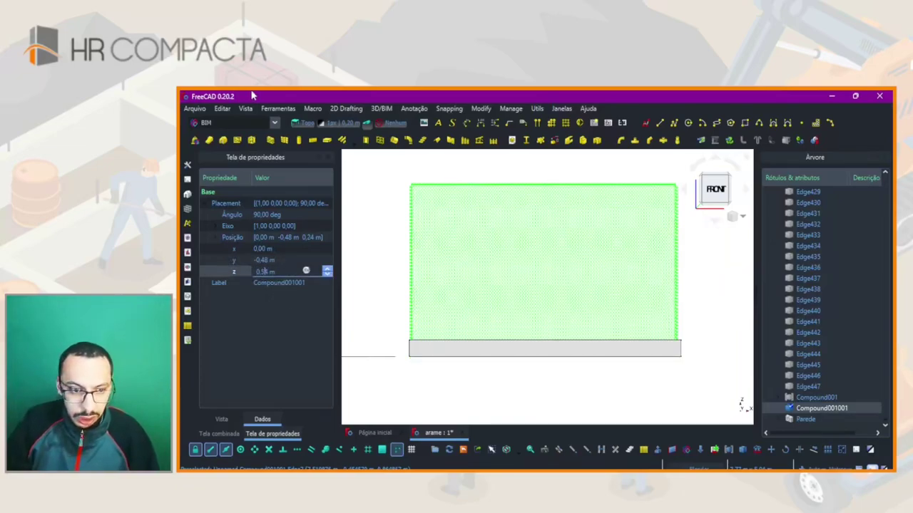
type("4")
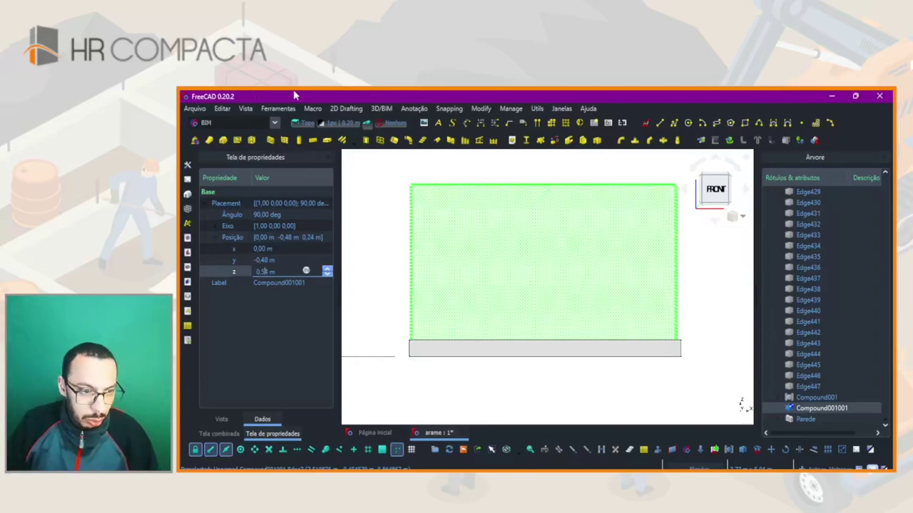
key("Left")
key("BackSpace")
type("6")
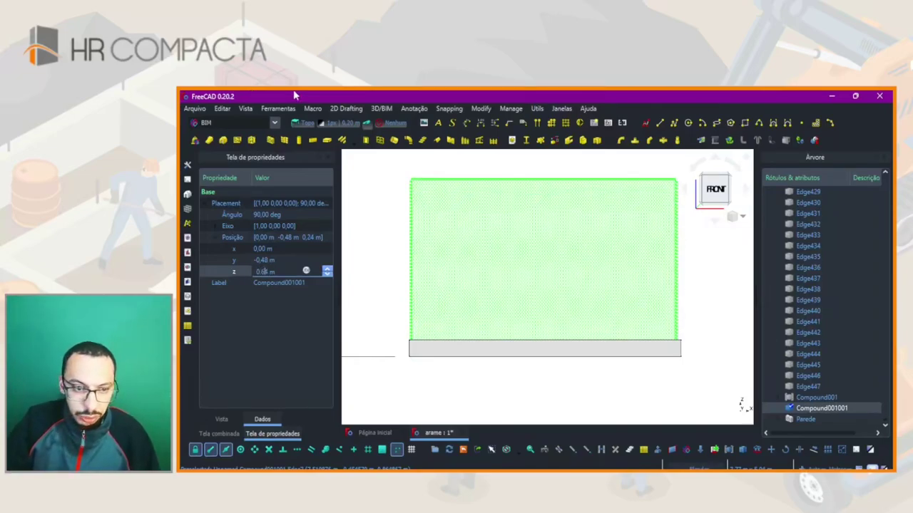
left_click(561, 390)
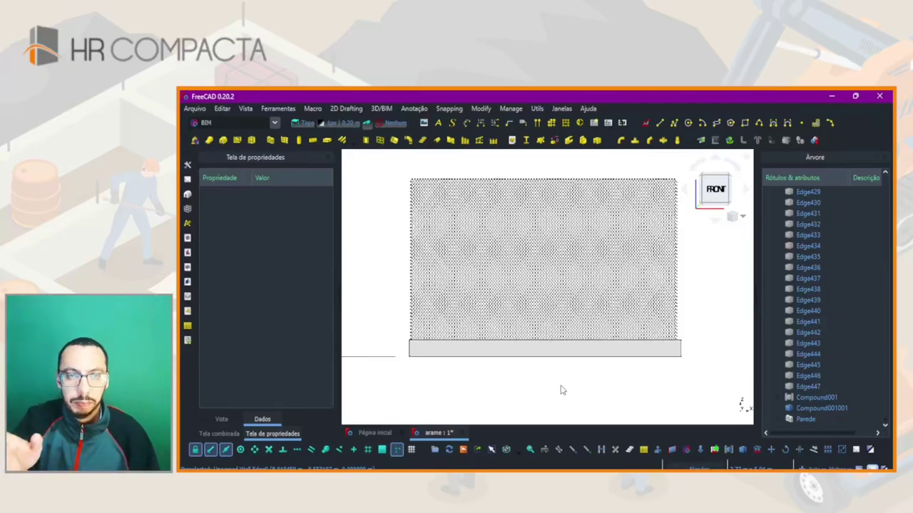
- Switch to Top view and zoom in on the wall's right end
left_click(630, 353)
middle_click_drag(589, 345, 601, 363)
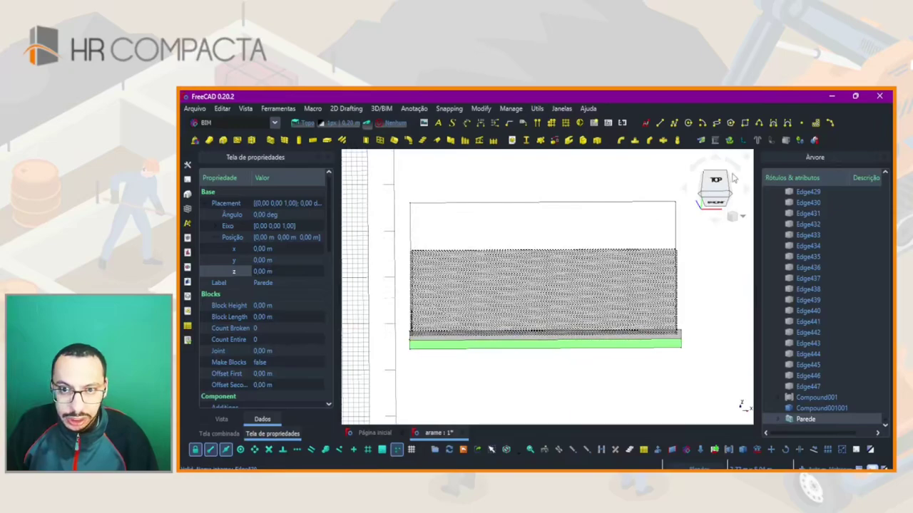
left_click(716, 182)
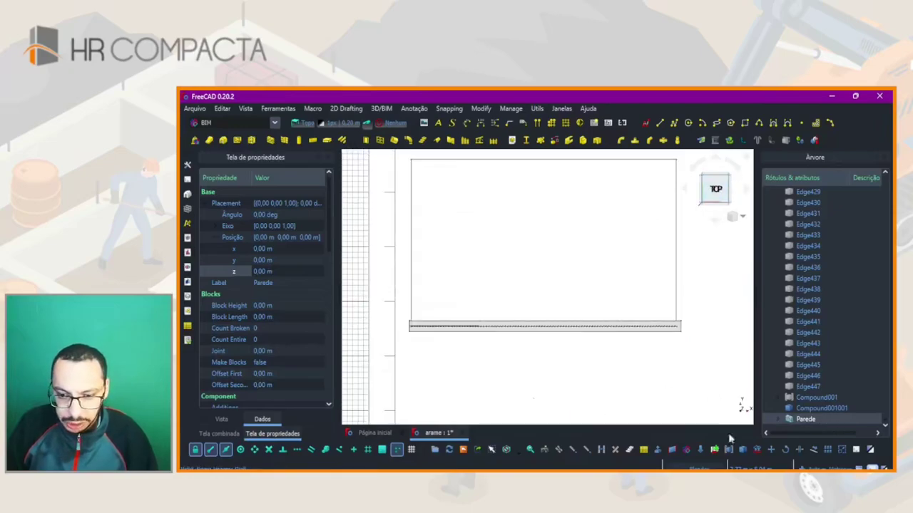
left_click(611, 390)
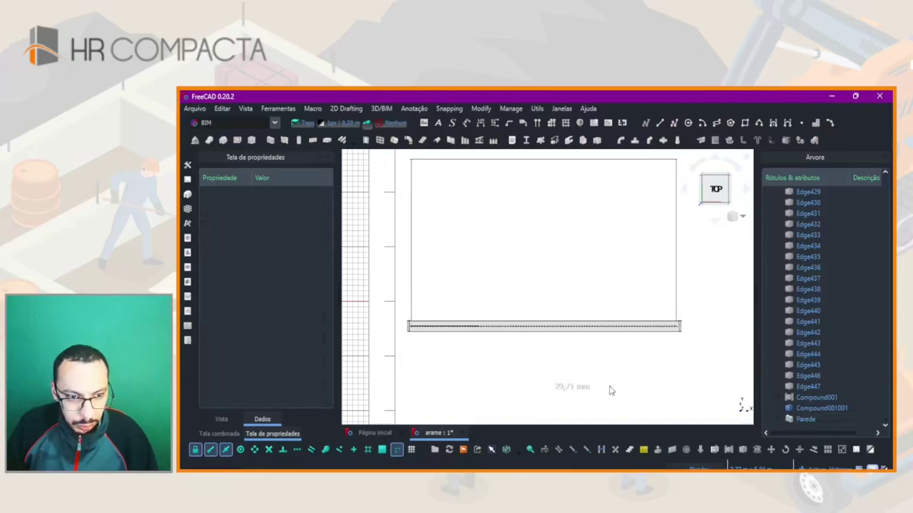
key("Escape")
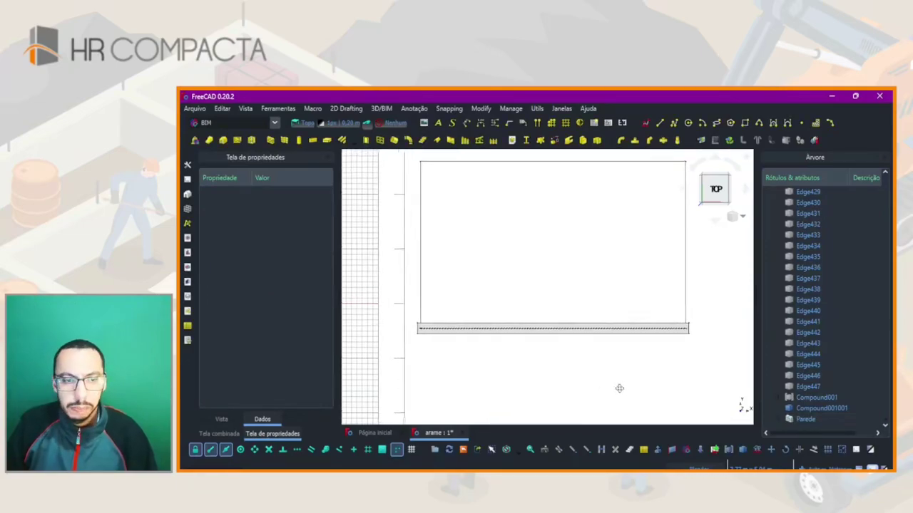
left_click(715, 187)
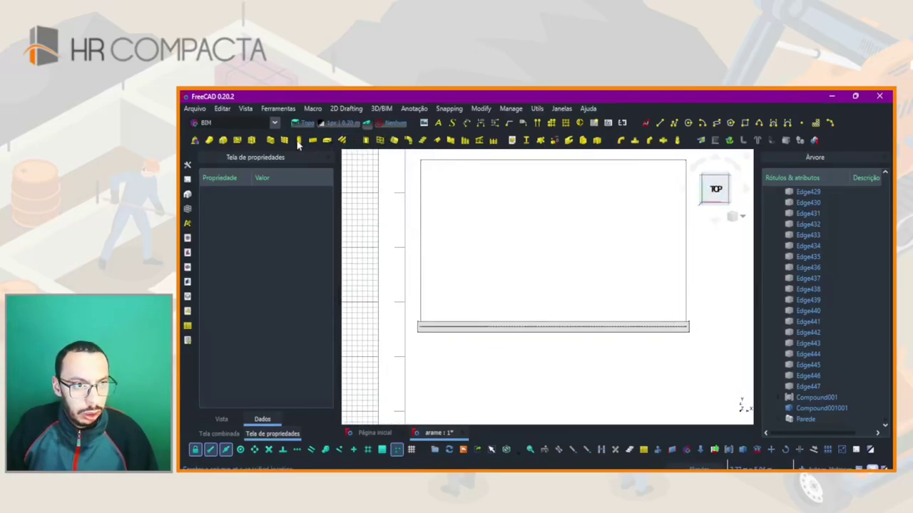
scroll(672, 329, "up", 2)
scroll(714, 333, "up", 2)
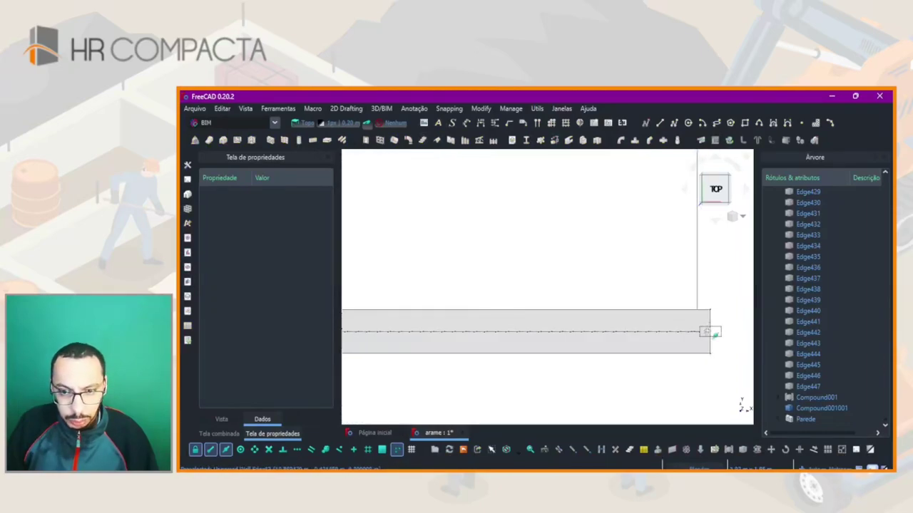
scroll(713, 332, "up", 3)
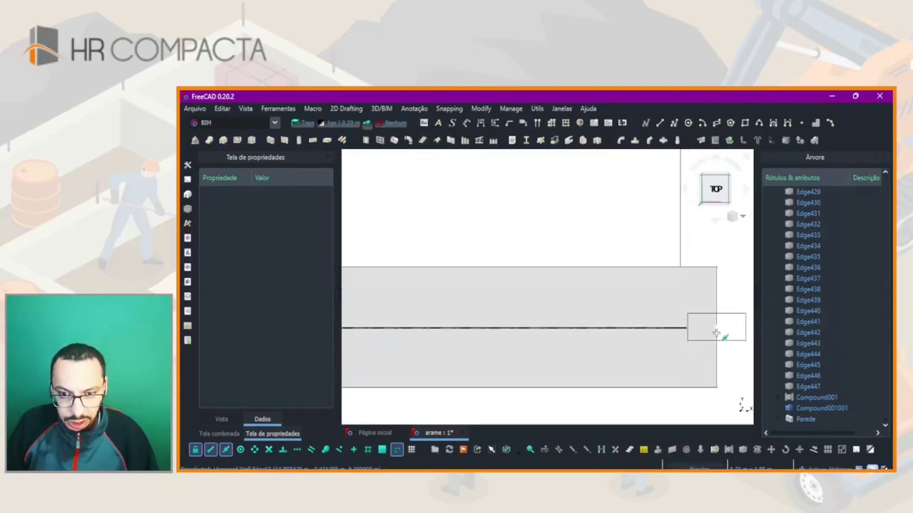
- Select the Parede wall at its right end
left_click(718, 338)
scroll(715, 343, "down", 2)
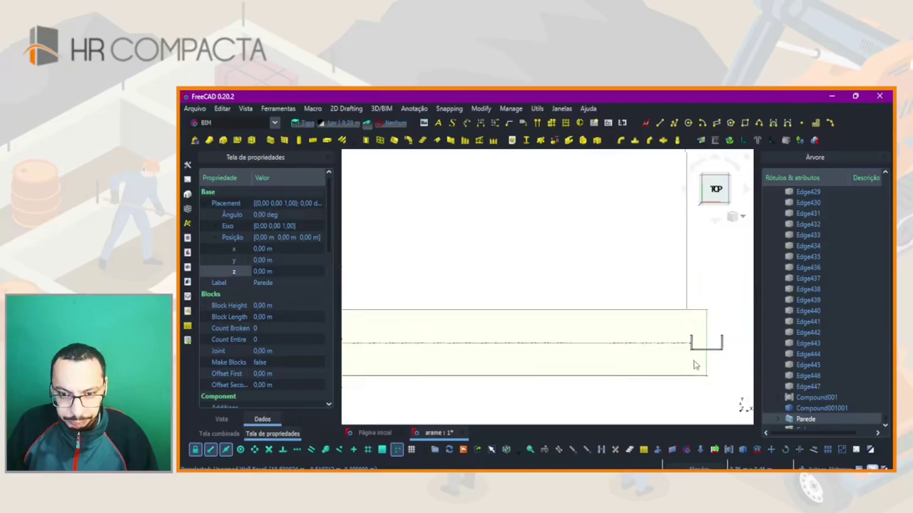
scroll(713, 353, "down", 1)
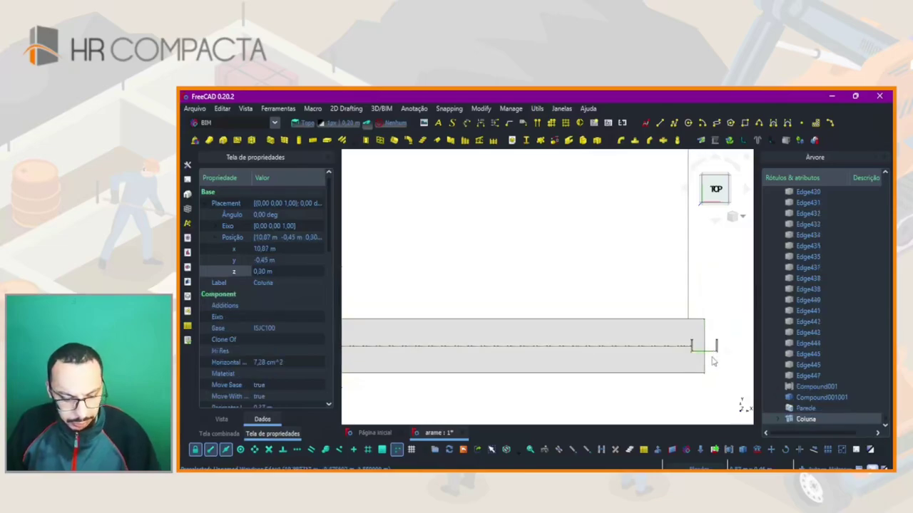
left_click(713, 362)
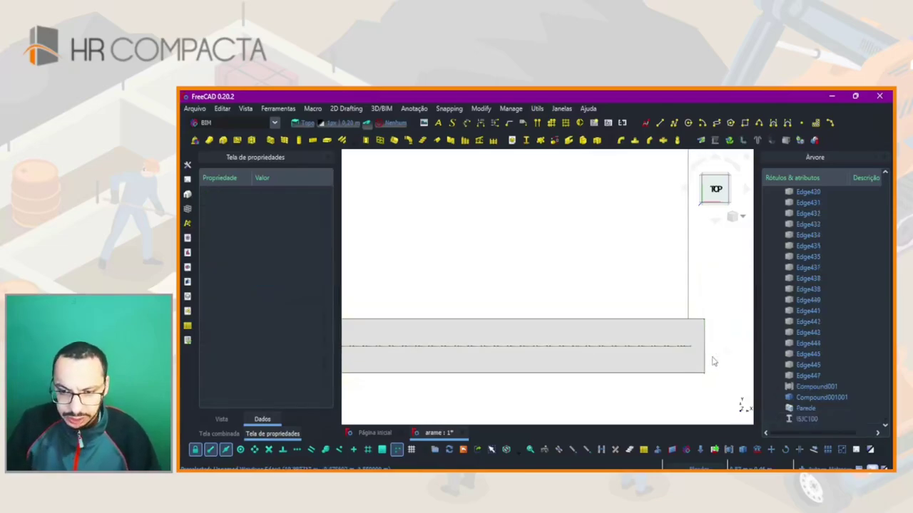
left_click(811, 422)
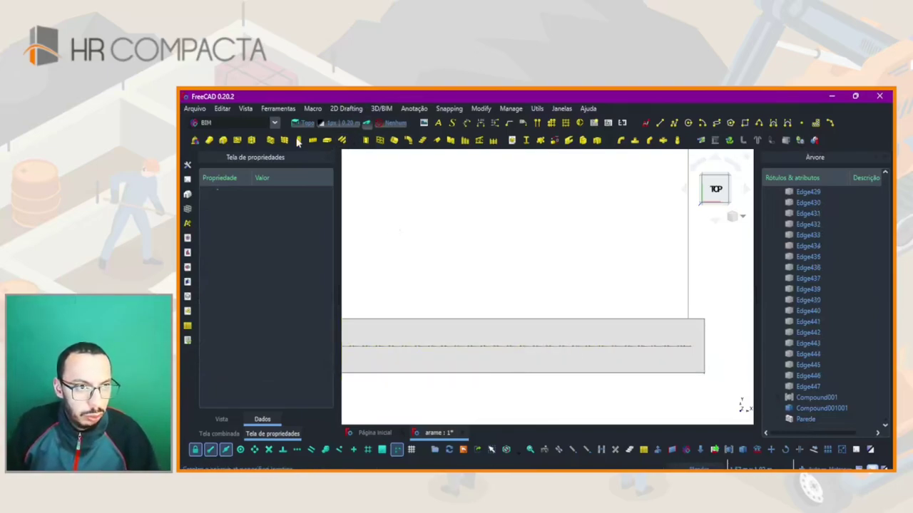
- Start Arch Structure (ST) with a Precast concrete Beam profile, 0,20 m length and width
key("s")
key("t")
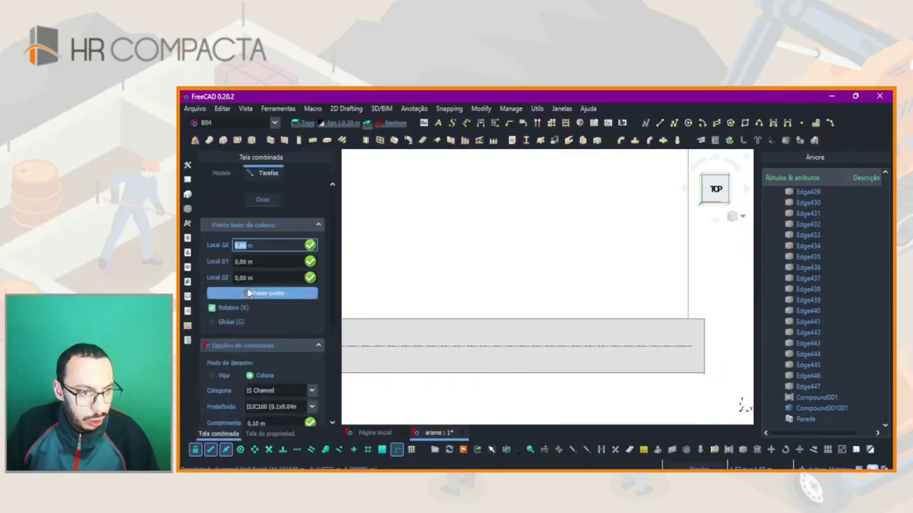
scroll(228, 375, "down", 2)
left_click(277, 357)
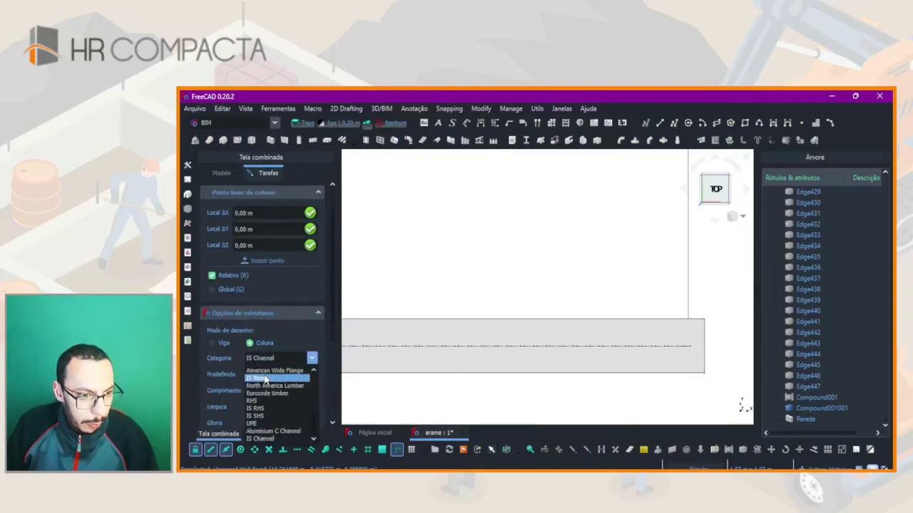
left_click(264, 378)
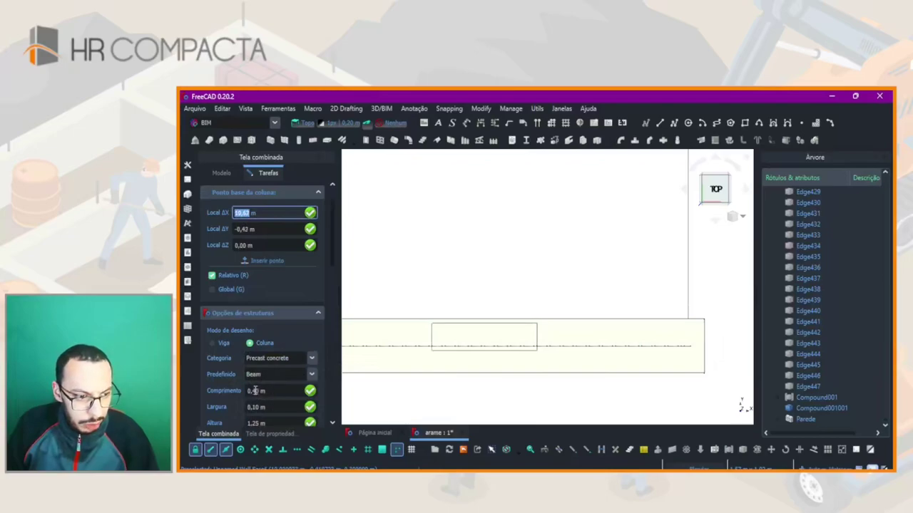
left_click(255, 391)
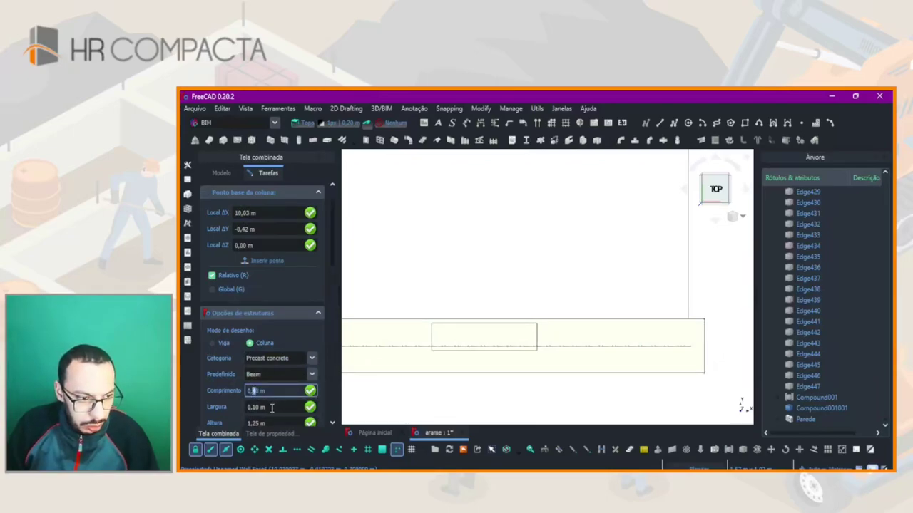
type("0,2")
key("Return")
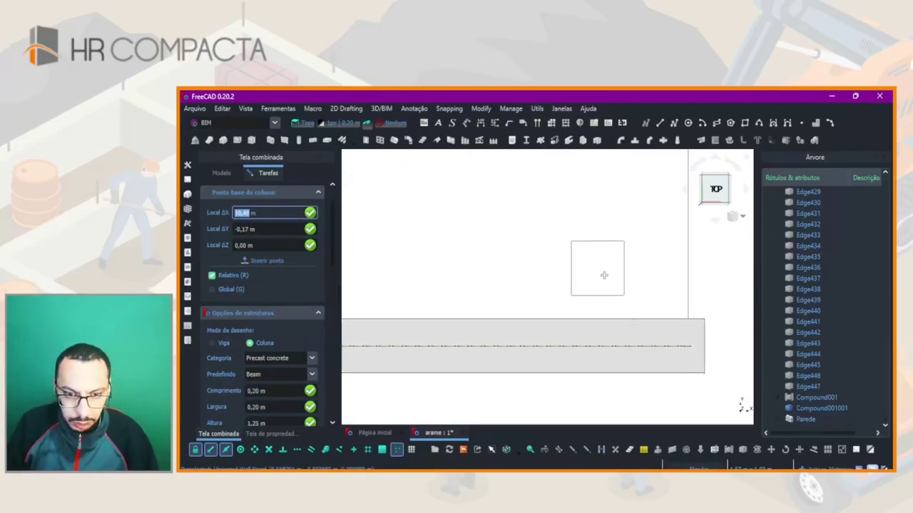
- Place the 0,20 × 0,20 m post at the wall's right end, then pan toward the left end
scroll(685, 347, "up", 3)
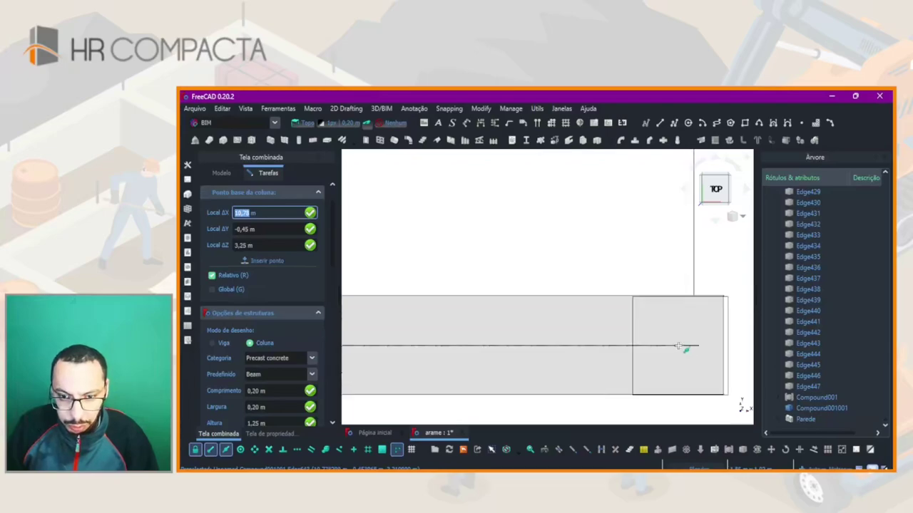
left_click(722, 342)
scroll(713, 342, "down", 3)
scroll(637, 342, "down", 3)
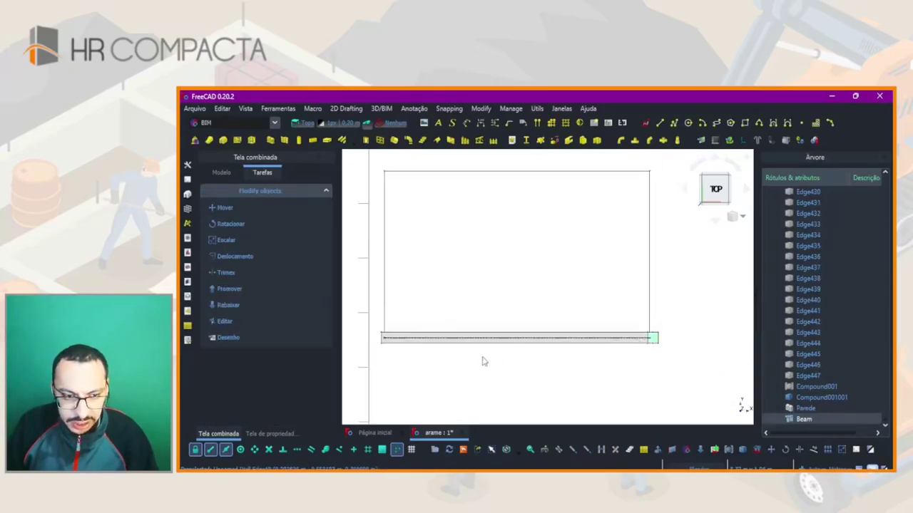
middle_click_drag(482, 362, 582, 363)
left_click(446, 369)
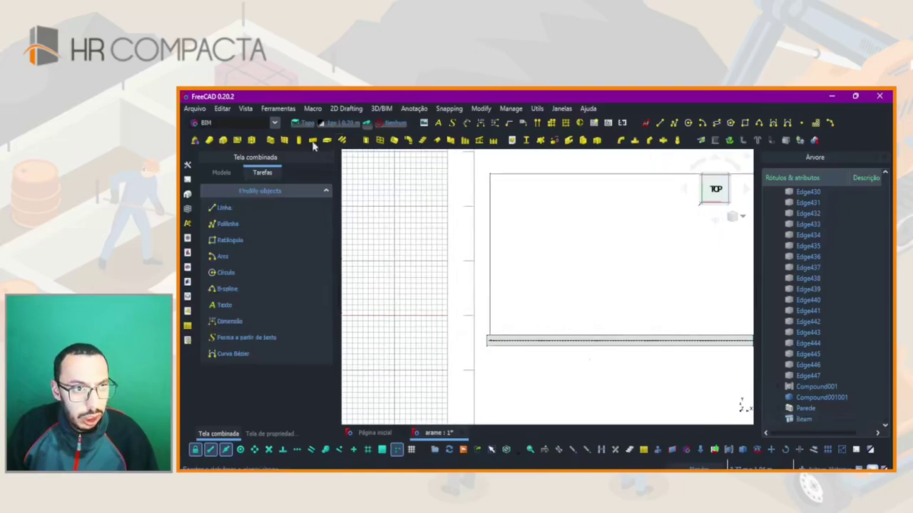
- Place a second precast concrete post, Beam001, at the wall's left end
left_click(298, 142)
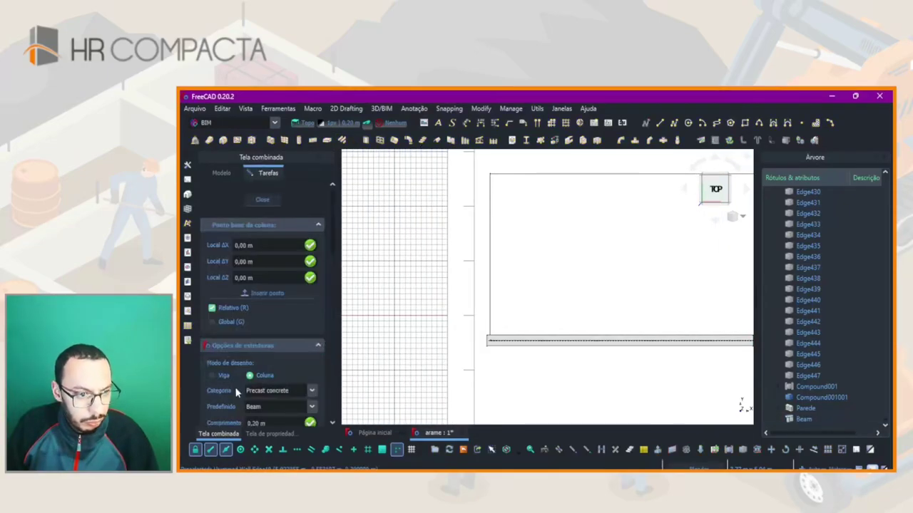
scroll(226, 401, "down", 2)
scroll(490, 336, "up", 3)
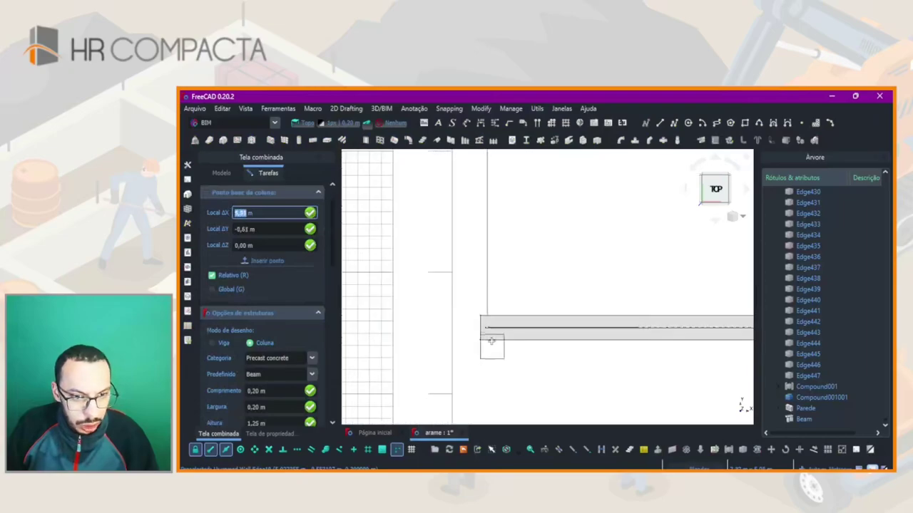
scroll(475, 318, "up", 2)
left_click(475, 317)
scroll(461, 373, "down", 2)
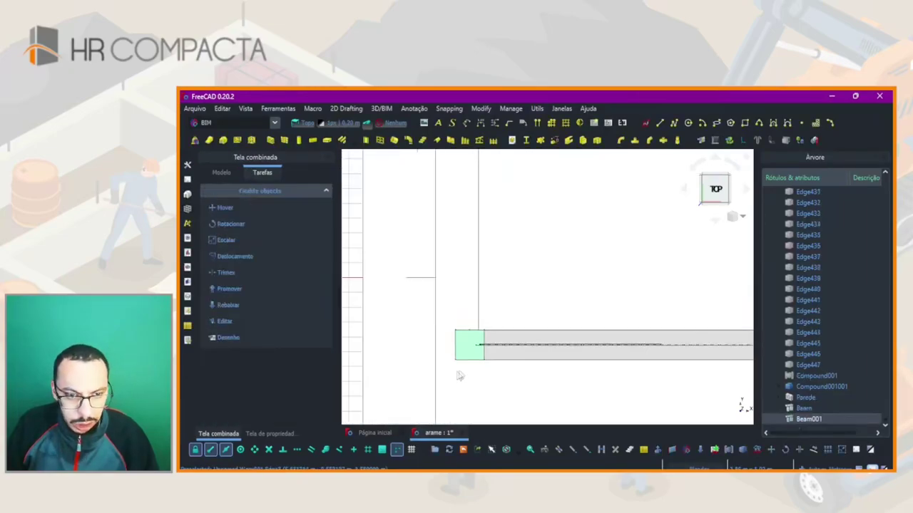
middle_click_drag(455, 343, 452, 385)
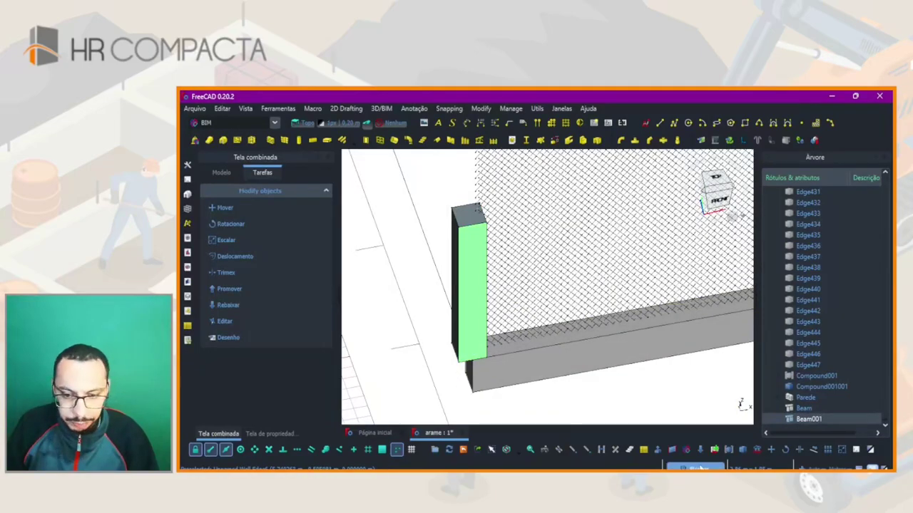
- Move the new post by its corner so it sits flush against the wall end
left_click(771, 449)
scroll(487, 342, "up", 2)
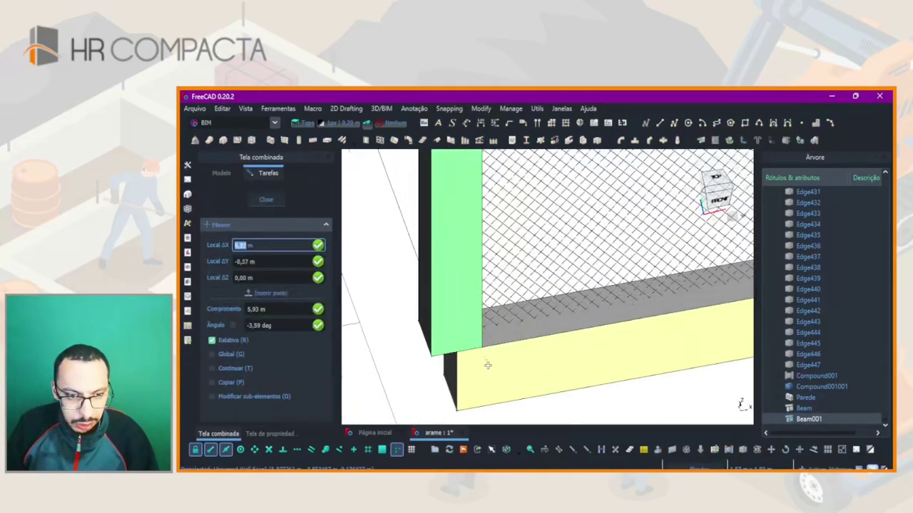
left_click(487, 337)
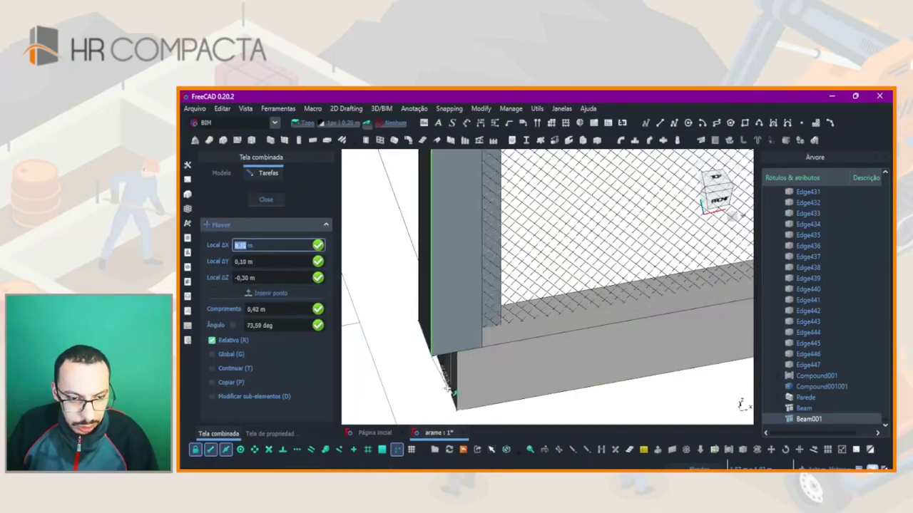
left_click(457, 402)
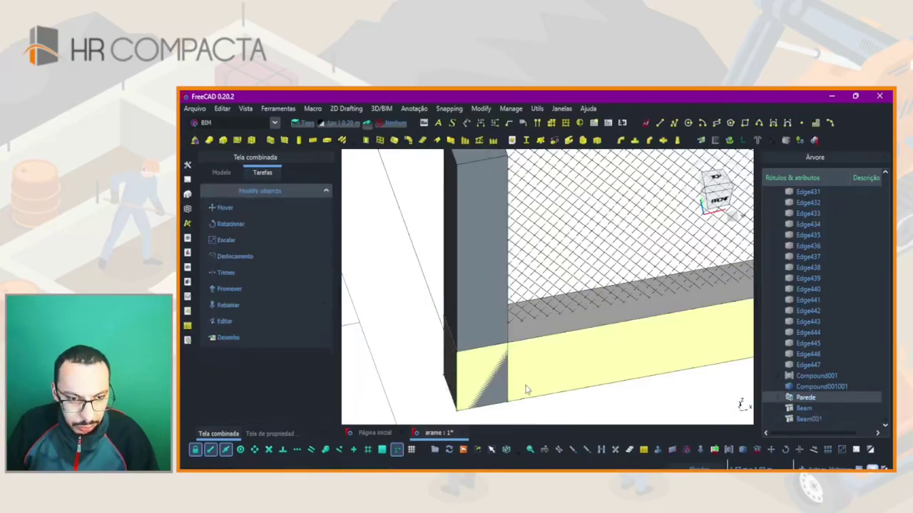
scroll(517, 403, "down", 3)
scroll(517, 403, "down", 2)
scroll(504, 371, "up", 4)
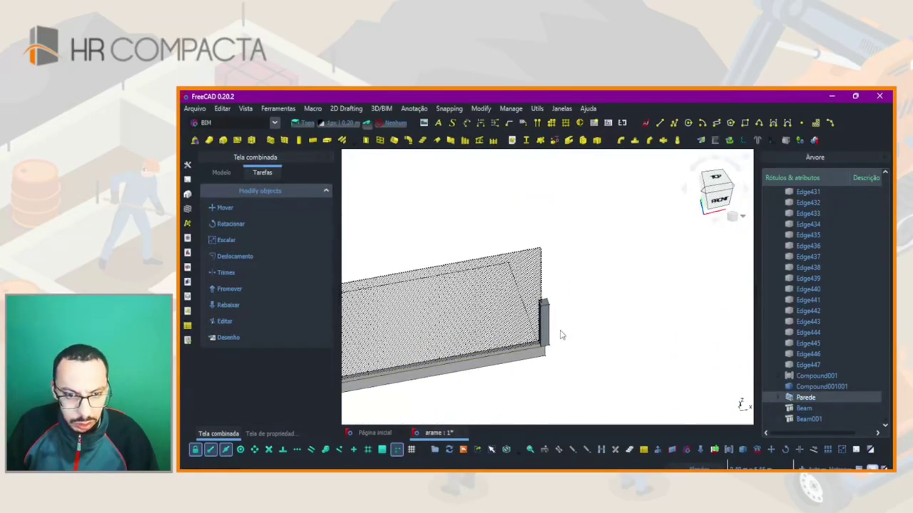
- Reselect the green concrete post and move it again by its corner onto the wall-end corner
left_click(527, 335)
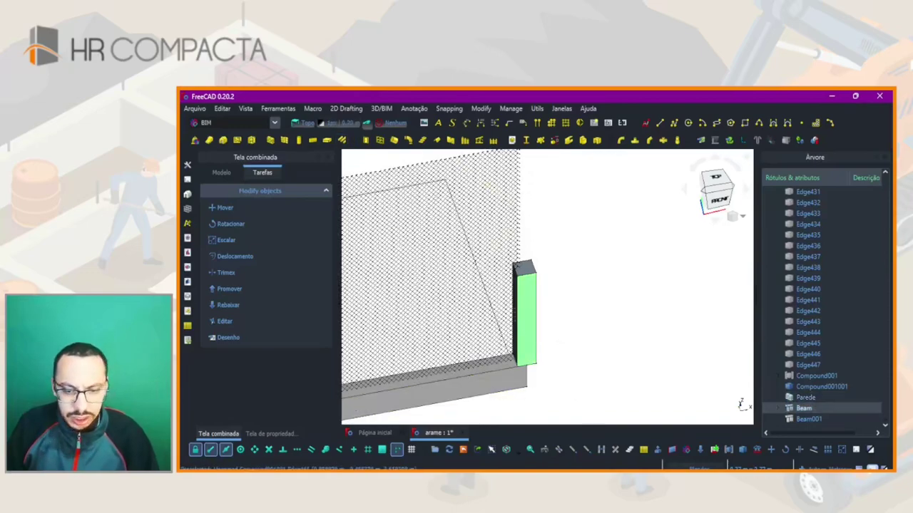
left_click(772, 450)
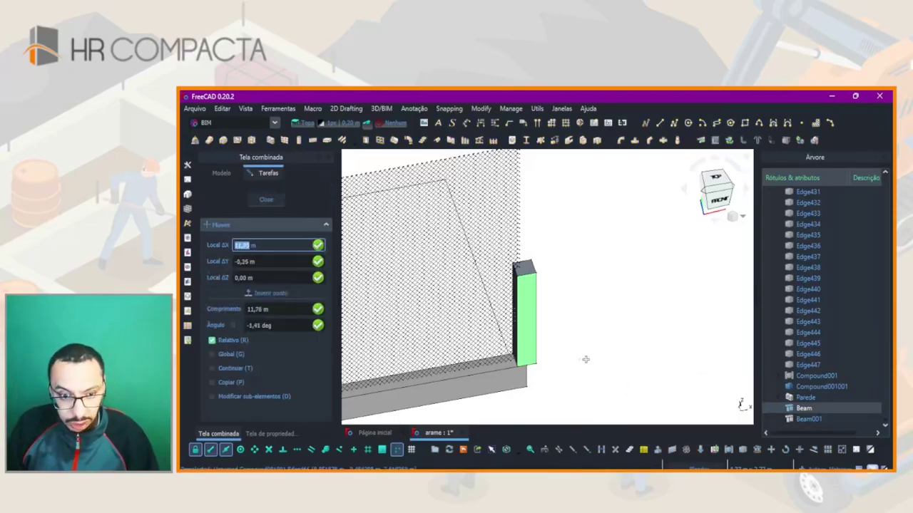
scroll(527, 344, "up", 2)
left_click(528, 344)
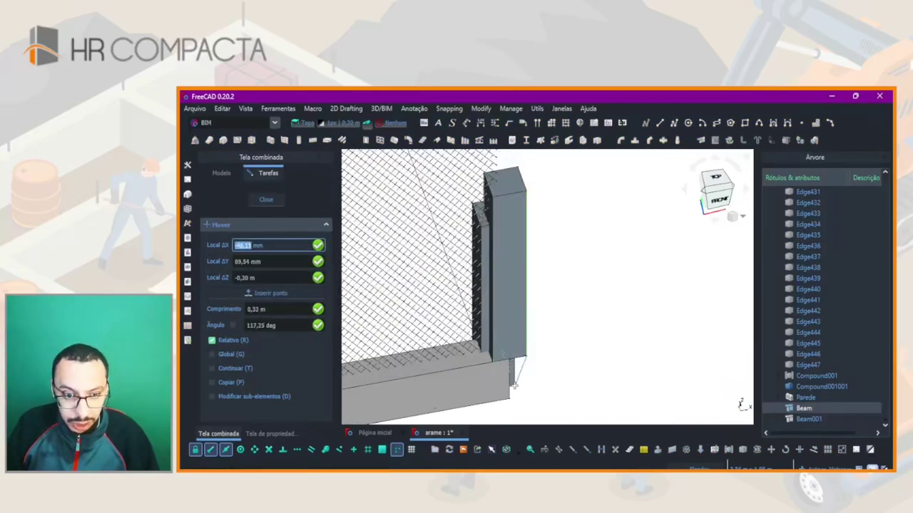
left_click(509, 391)
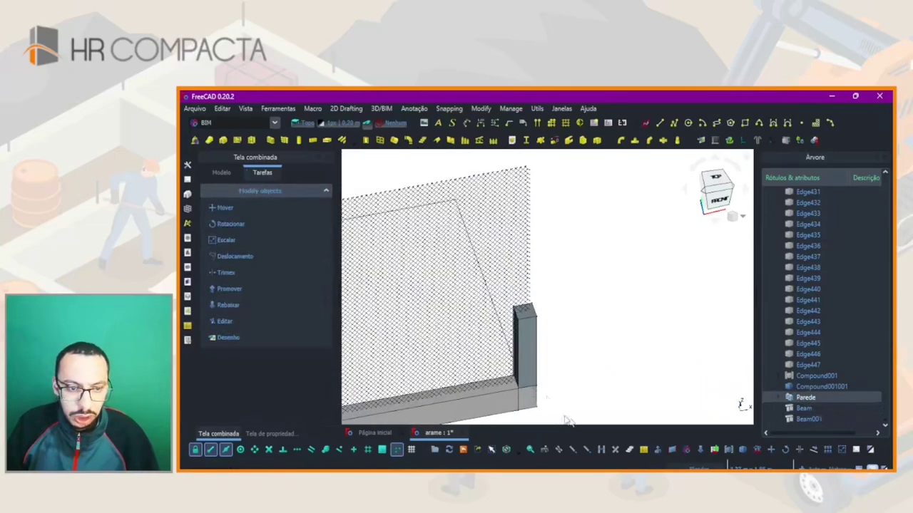
scroll(528, 391, "down", 2)
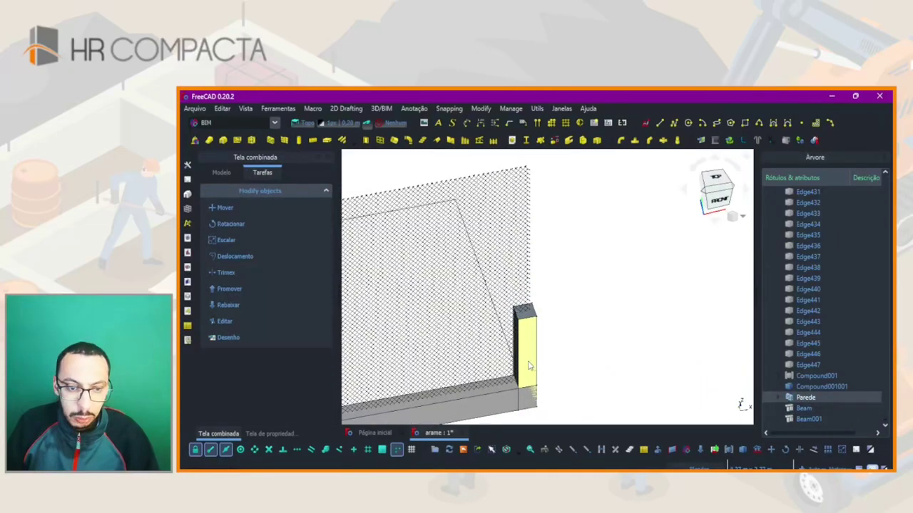
- Raise the Beam post's Height step by step to 3,26 m
left_click(262, 434)
scroll(222, 348, "down", 3)
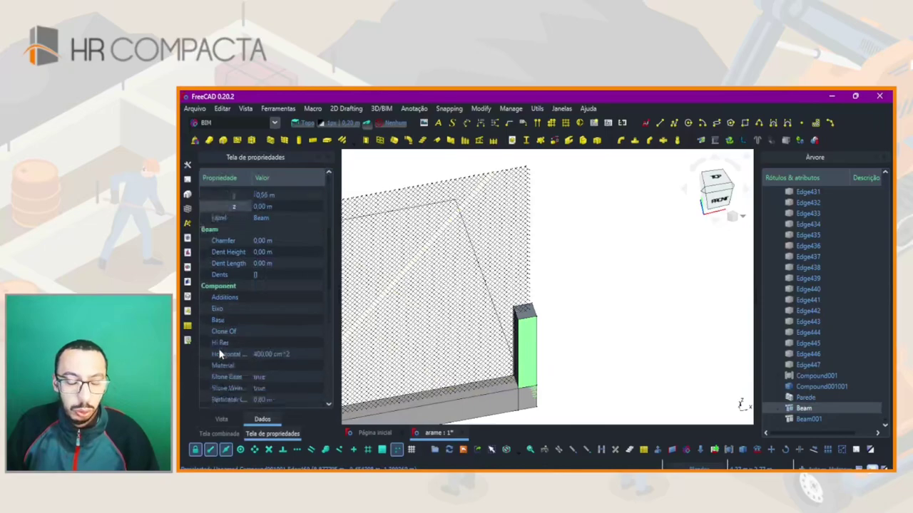
scroll(219, 356, "down", 3)
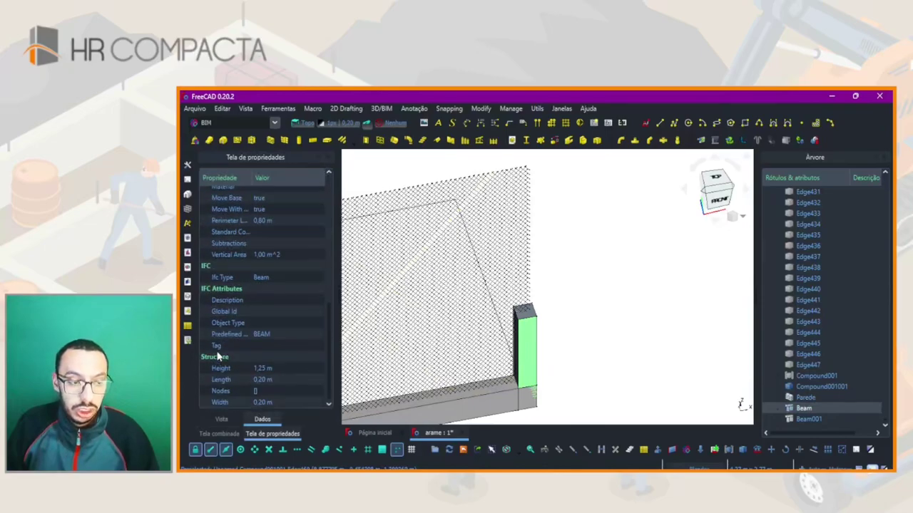
left_click(258, 368)
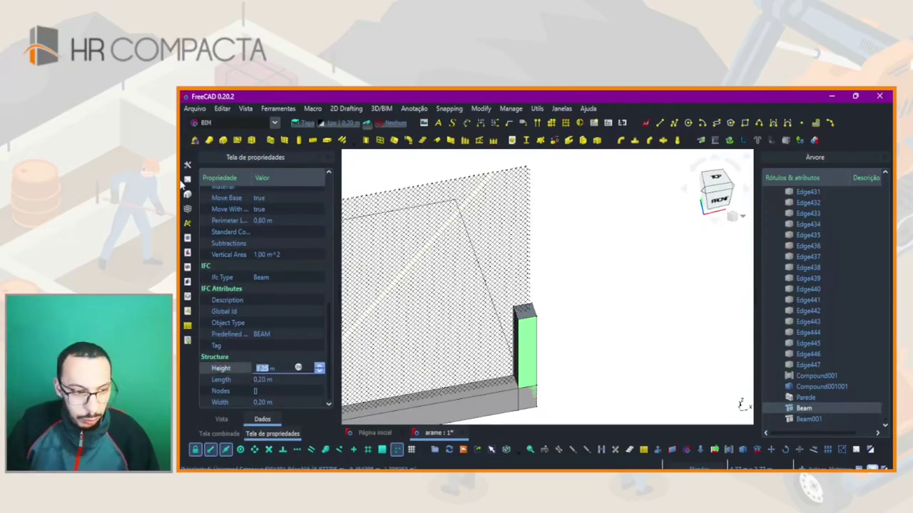
key("Return")
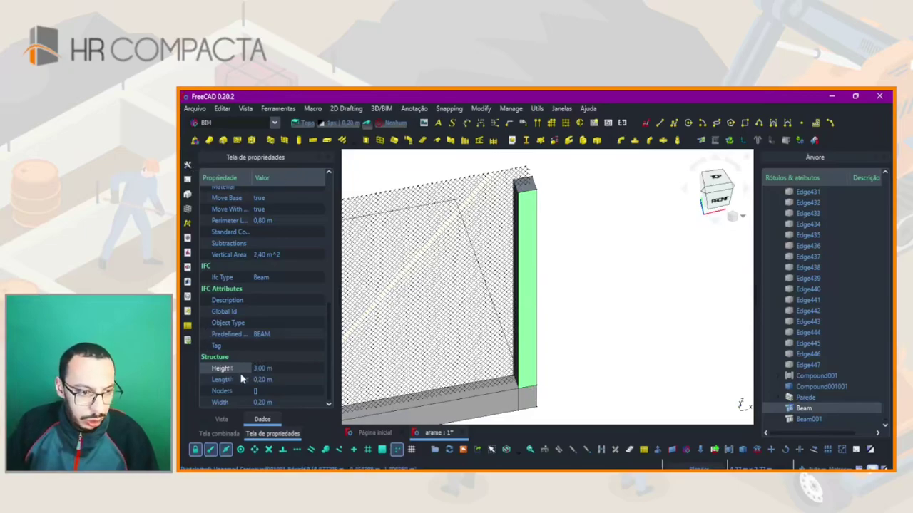
left_click(262, 368)
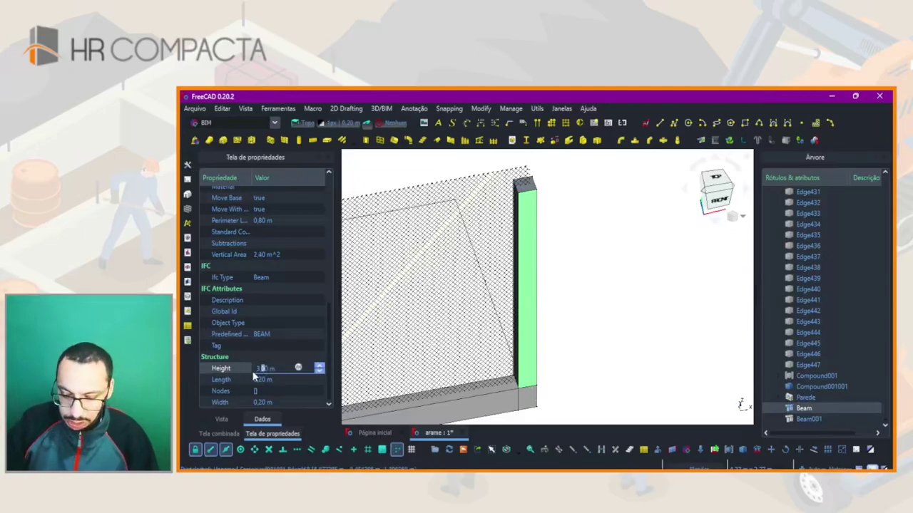
type("2")
key("Return")
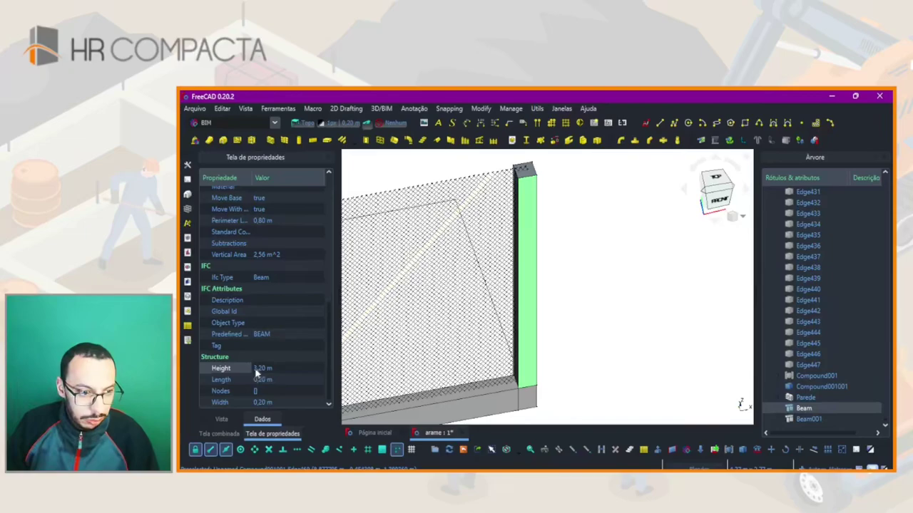
left_click(258, 370)
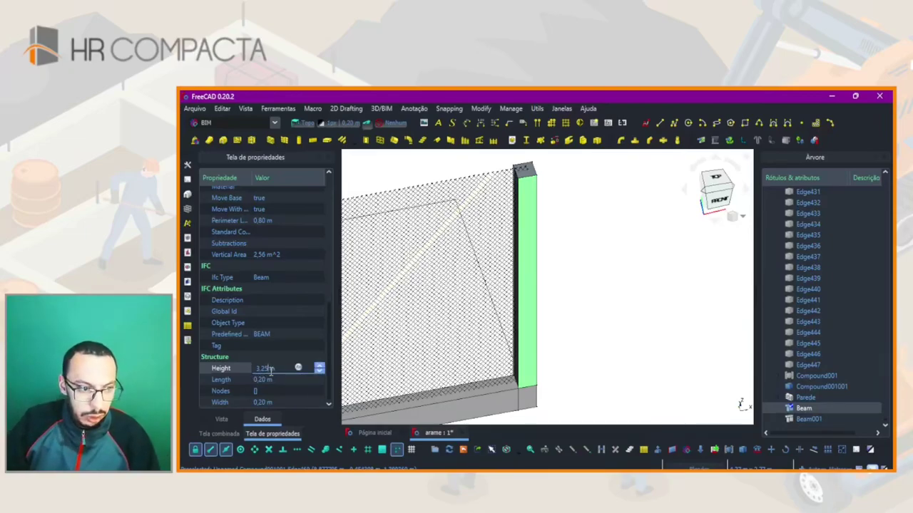
key("Return")
left_click(262, 369)
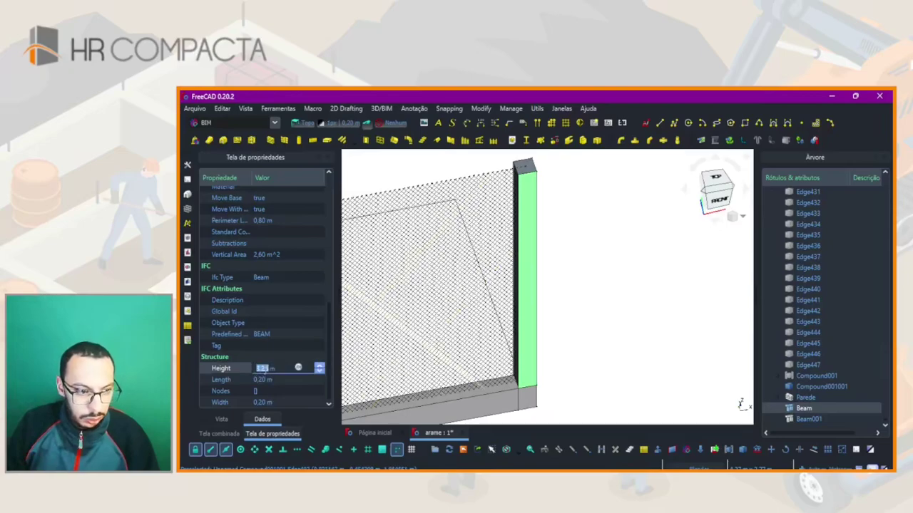
key("Return")
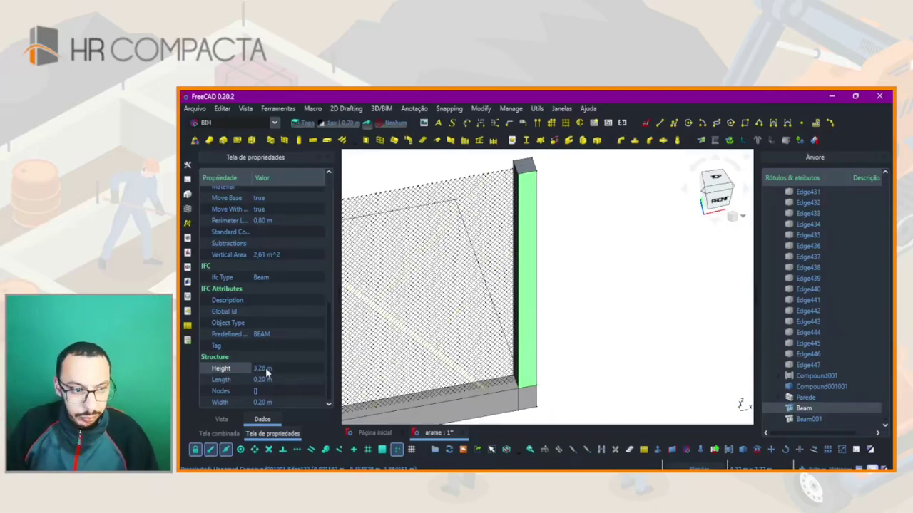
left_click(265, 370)
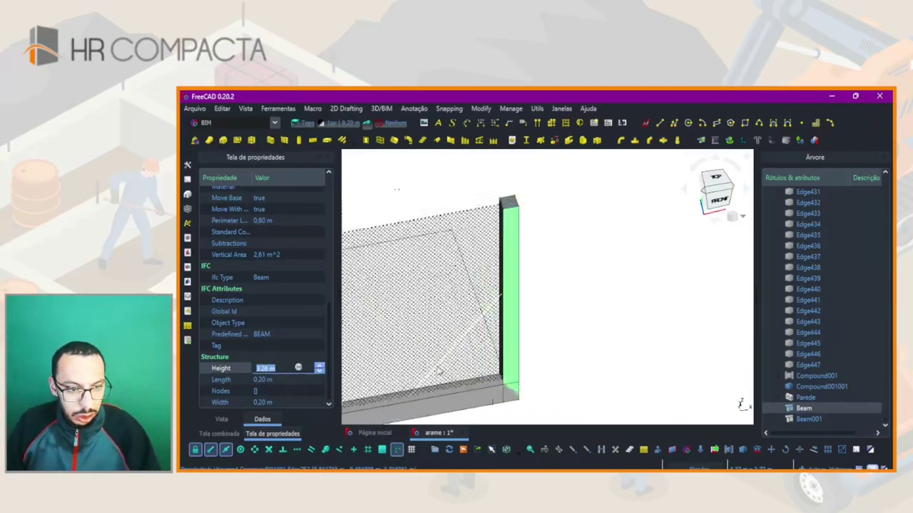
- Set Beam001's Height to 3,26 m as well, then view the fence from the front
scroll(421, 343, "down", 5)
middle_click_drag(421, 342, 428, 356)
scroll(421, 367, "up", 5)
scroll(421, 367, "up", 3)
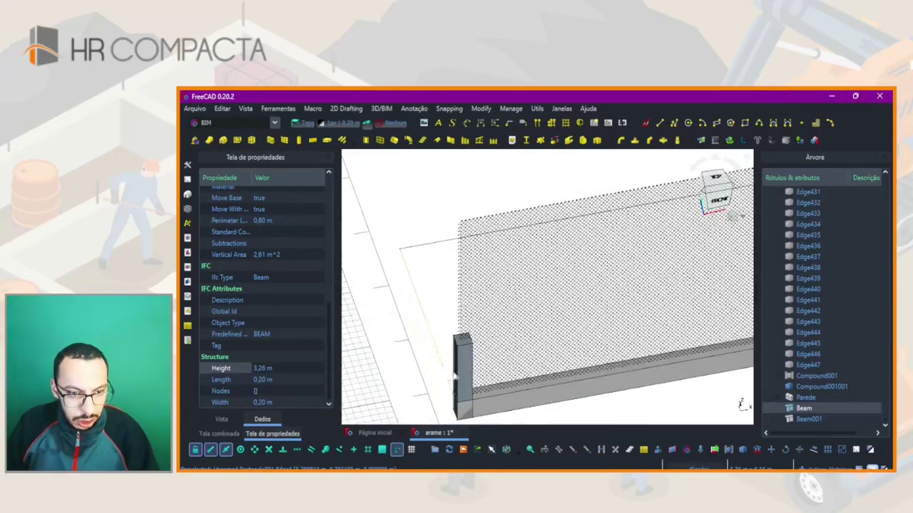
left_click(462, 385)
left_click(288, 368)
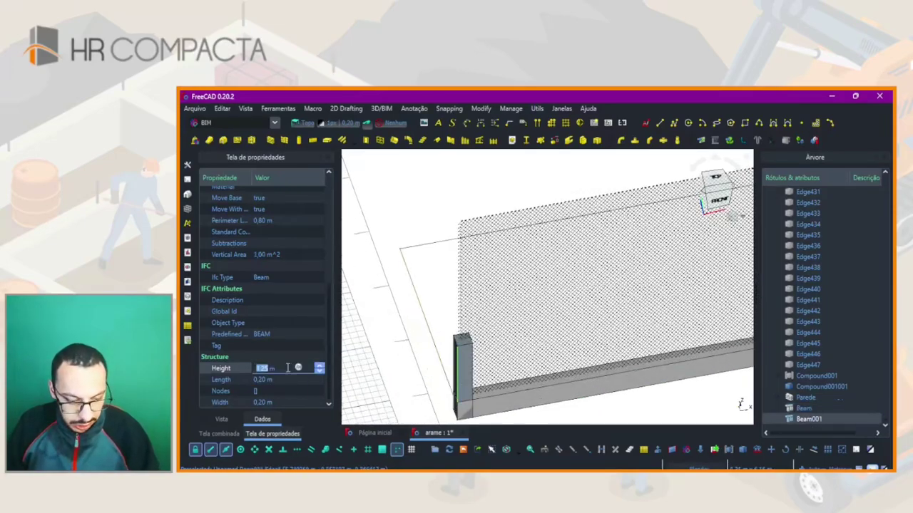
type("3,26")
key("Return")
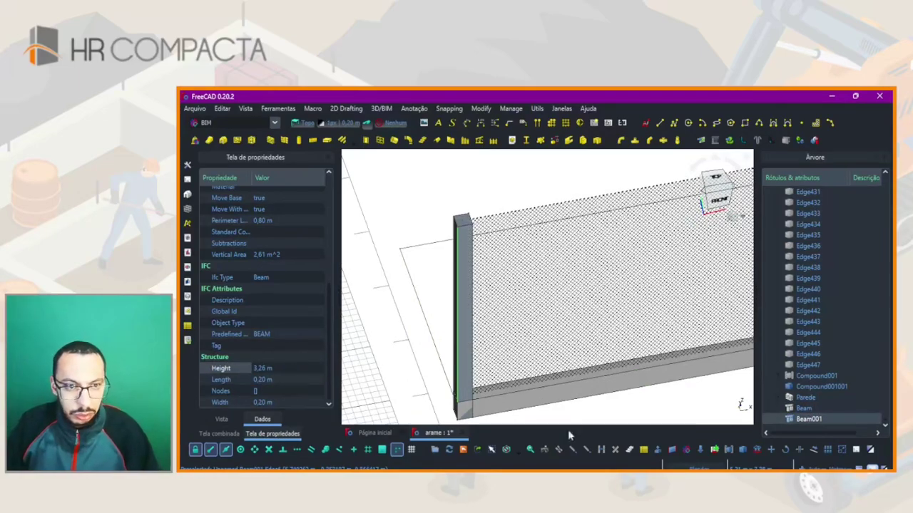
left_click(659, 405)
left_click(719, 200)
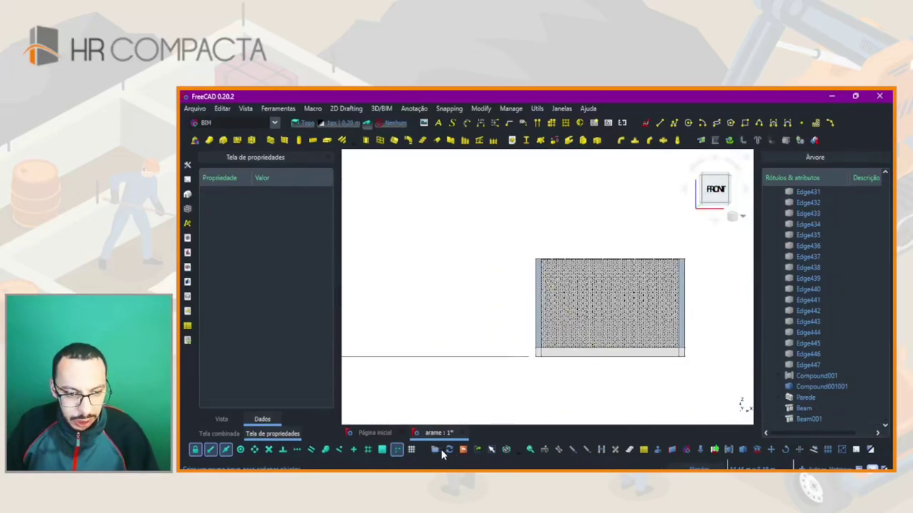
- Change the draw style and orbit to an isometric view of the fence
left_click(521, 455)
left_click(542, 425)
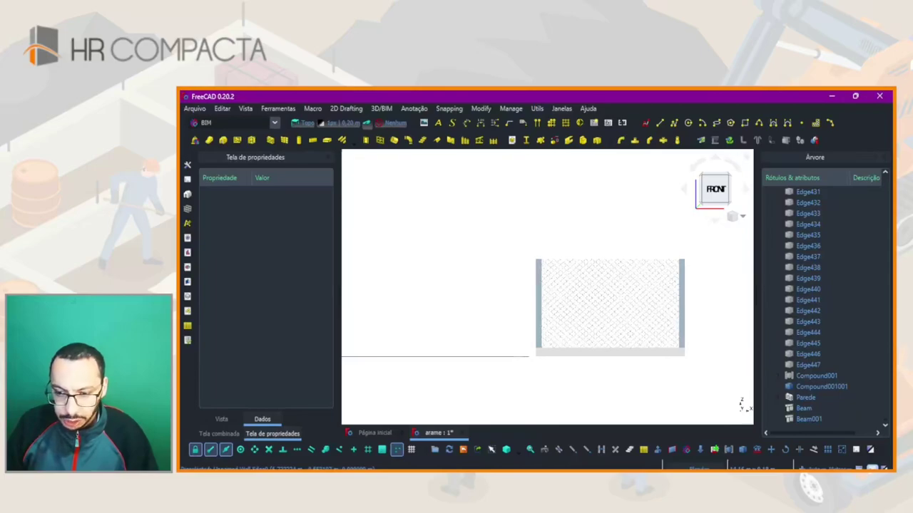
middle_click_drag(662, 381, 650, 369)
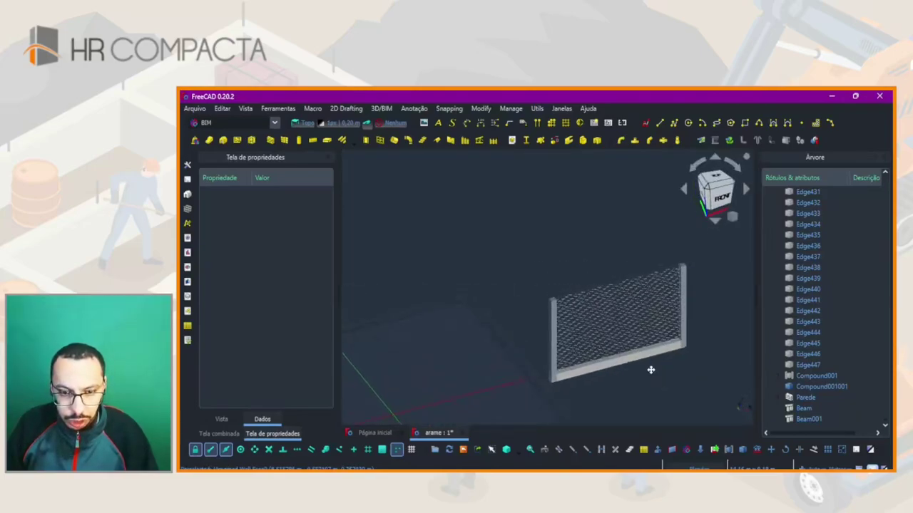
scroll(651, 369, "up", 5)
scroll(612, 345, "up", 4)
scroll(564, 331, "up", 2)
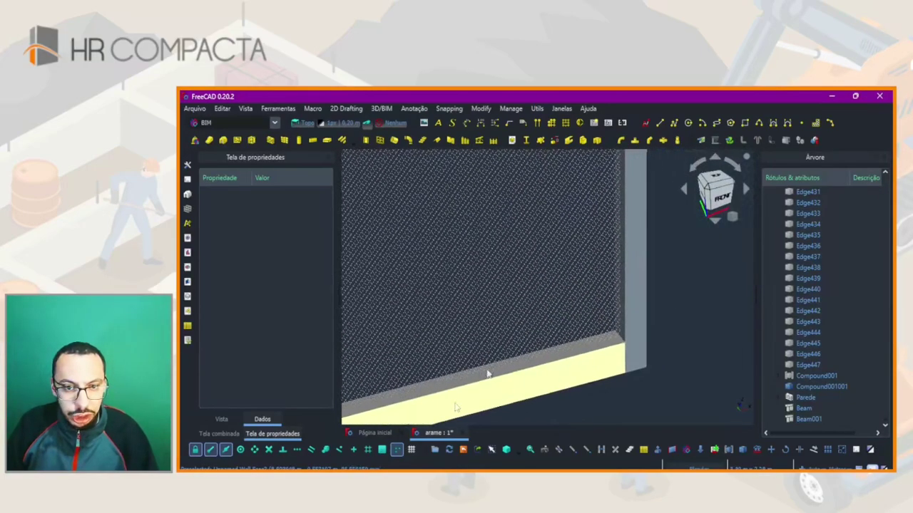
- Give Compound001001 an orange (#ff7e00) Shape Color
left_click(806, 398)
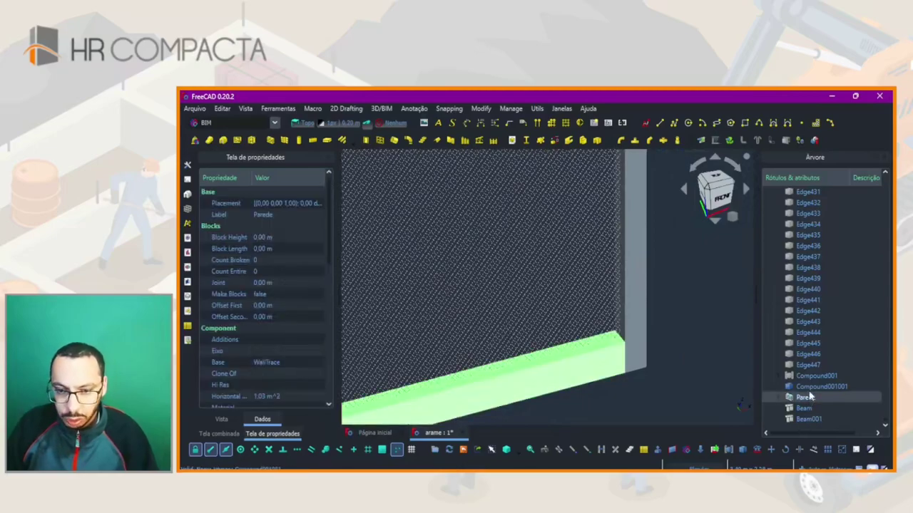
left_click(820, 387)
left_click(219, 420)
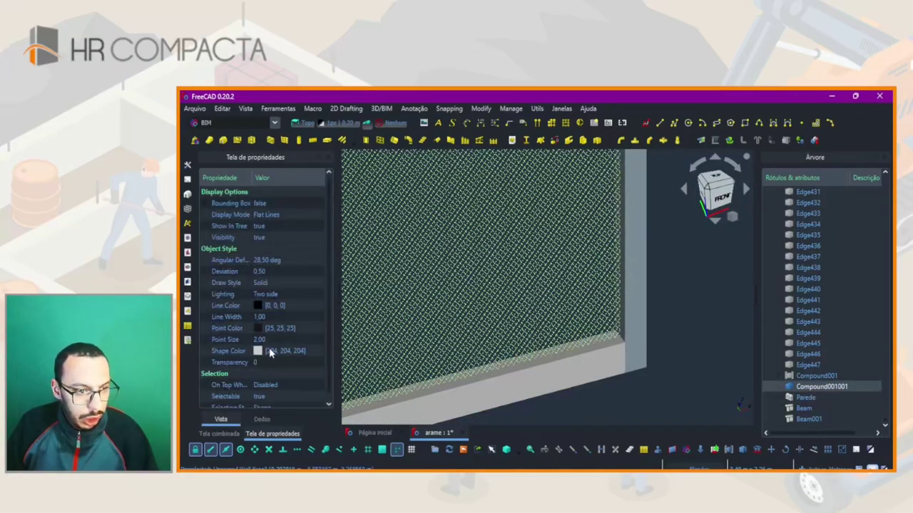
double_click(270, 353)
left_click(430, 335)
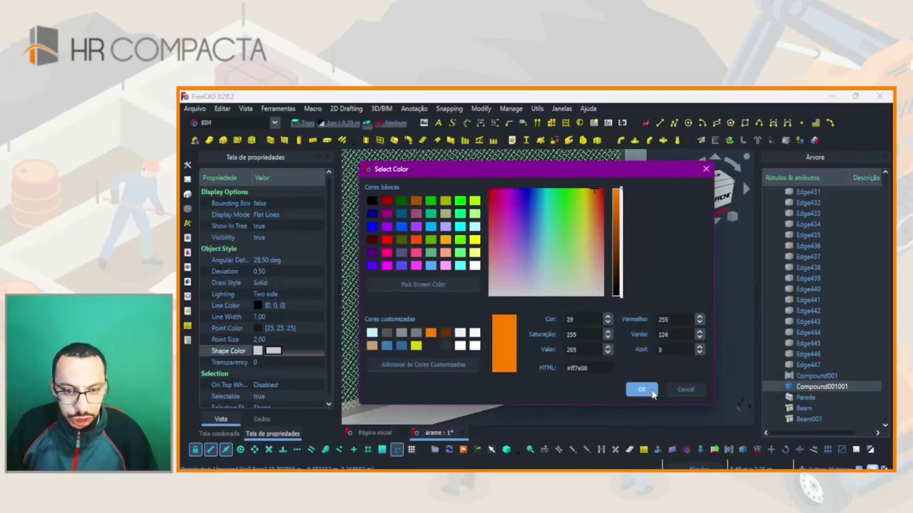
left_click(642, 389)
left_click(613, 390)
scroll(619, 383, "up", 3)
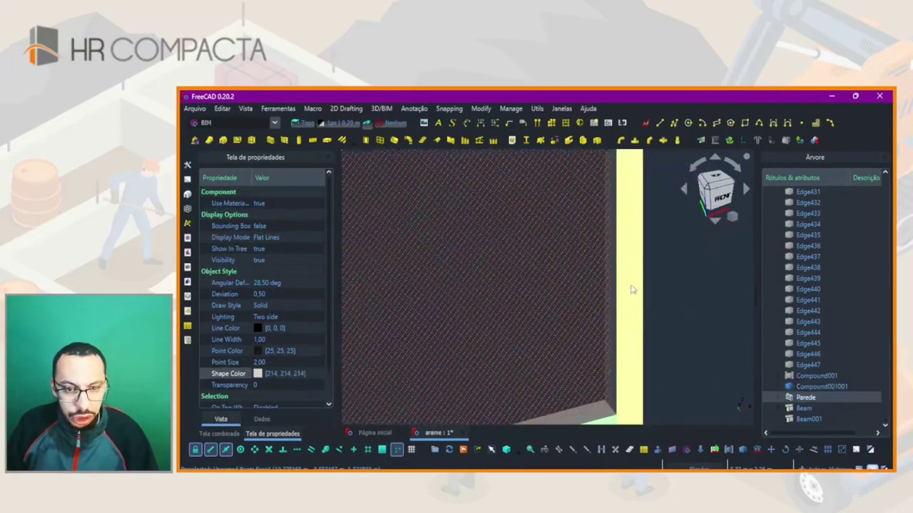
mouse_move(632, 287)
middle_mouse_down()
mouse_move(532, 321)
mouse_move(569, 320)
middle_mouse_up()
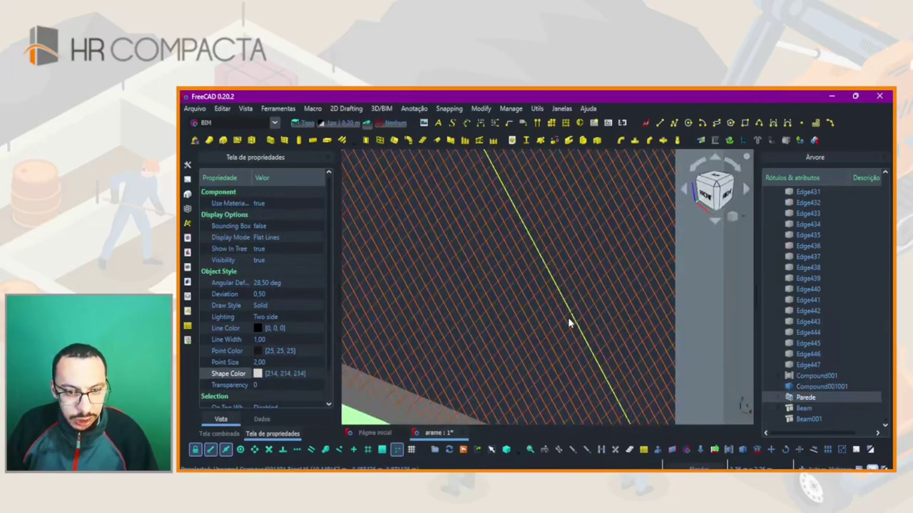
mouse_move(457, 275)
middle_mouse_down()
mouse_move(642, 299)
mouse_move(343, 192)
middle_mouse_up()
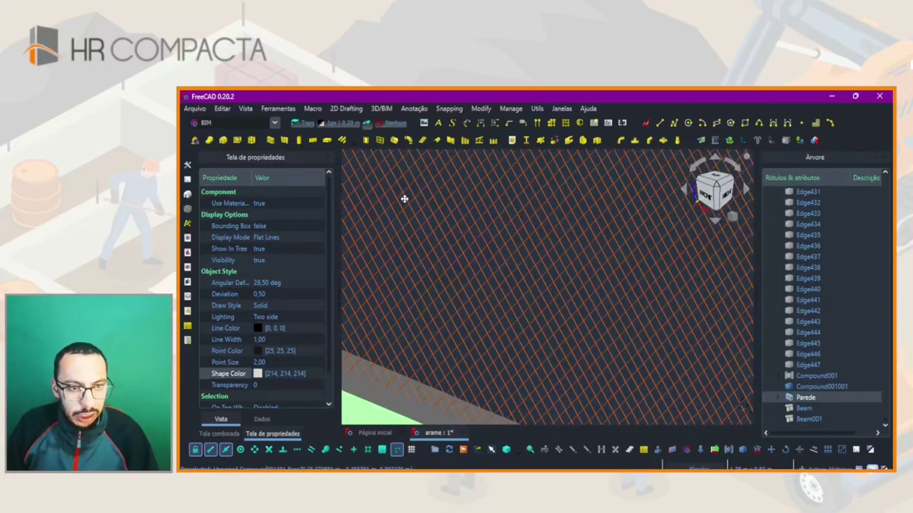
mouse_move(404, 199)
middle_mouse_down()
mouse_move(656, 333)
mouse_move(466, 275)
mouse_move(400, 283)
mouse_move(730, 381)
mouse_move(530, 316)
mouse_move(580, 331)
mouse_move(577, 314)
mouse_move(549, 303)
middle_mouse_up()
scroll(528, 319, "down", 2)
scroll(523, 326, "down", 2)
scroll(609, 328, "up", 2)
scroll(609, 325, "down", 3)
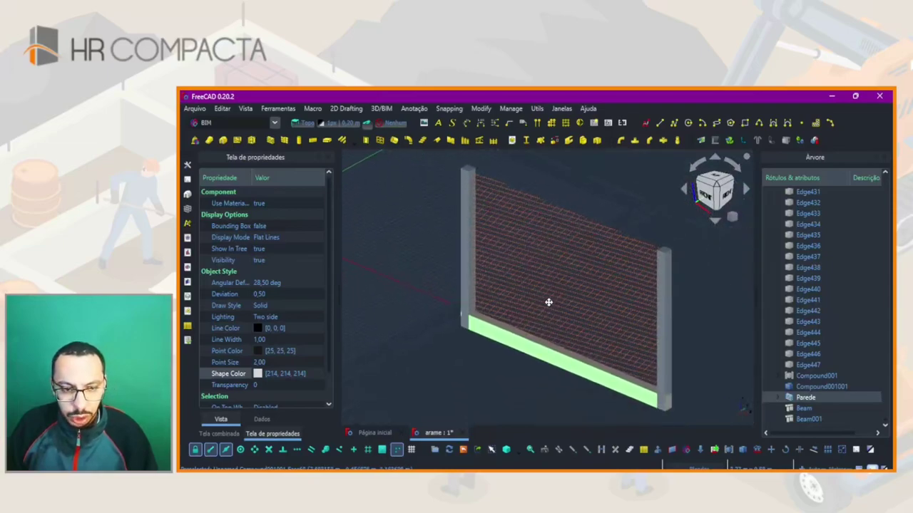
scroll(546, 311, "down", 2)
left_click(513, 366)
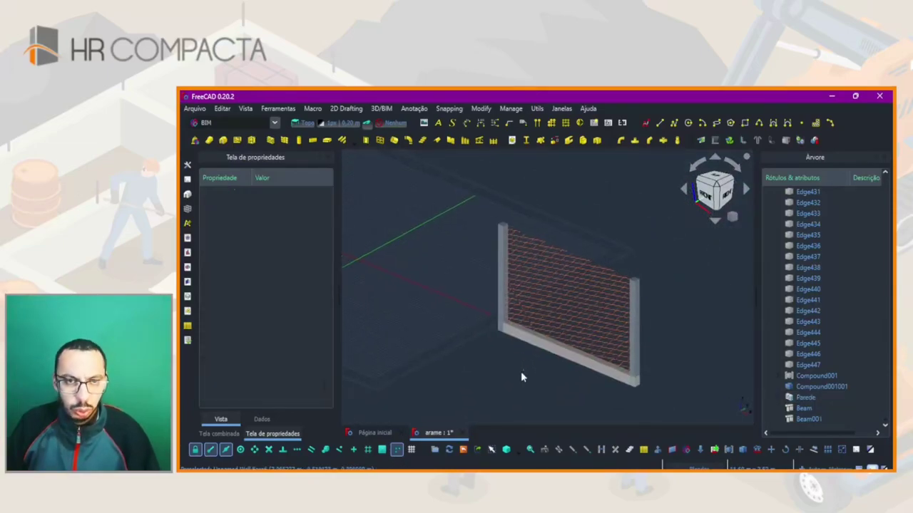